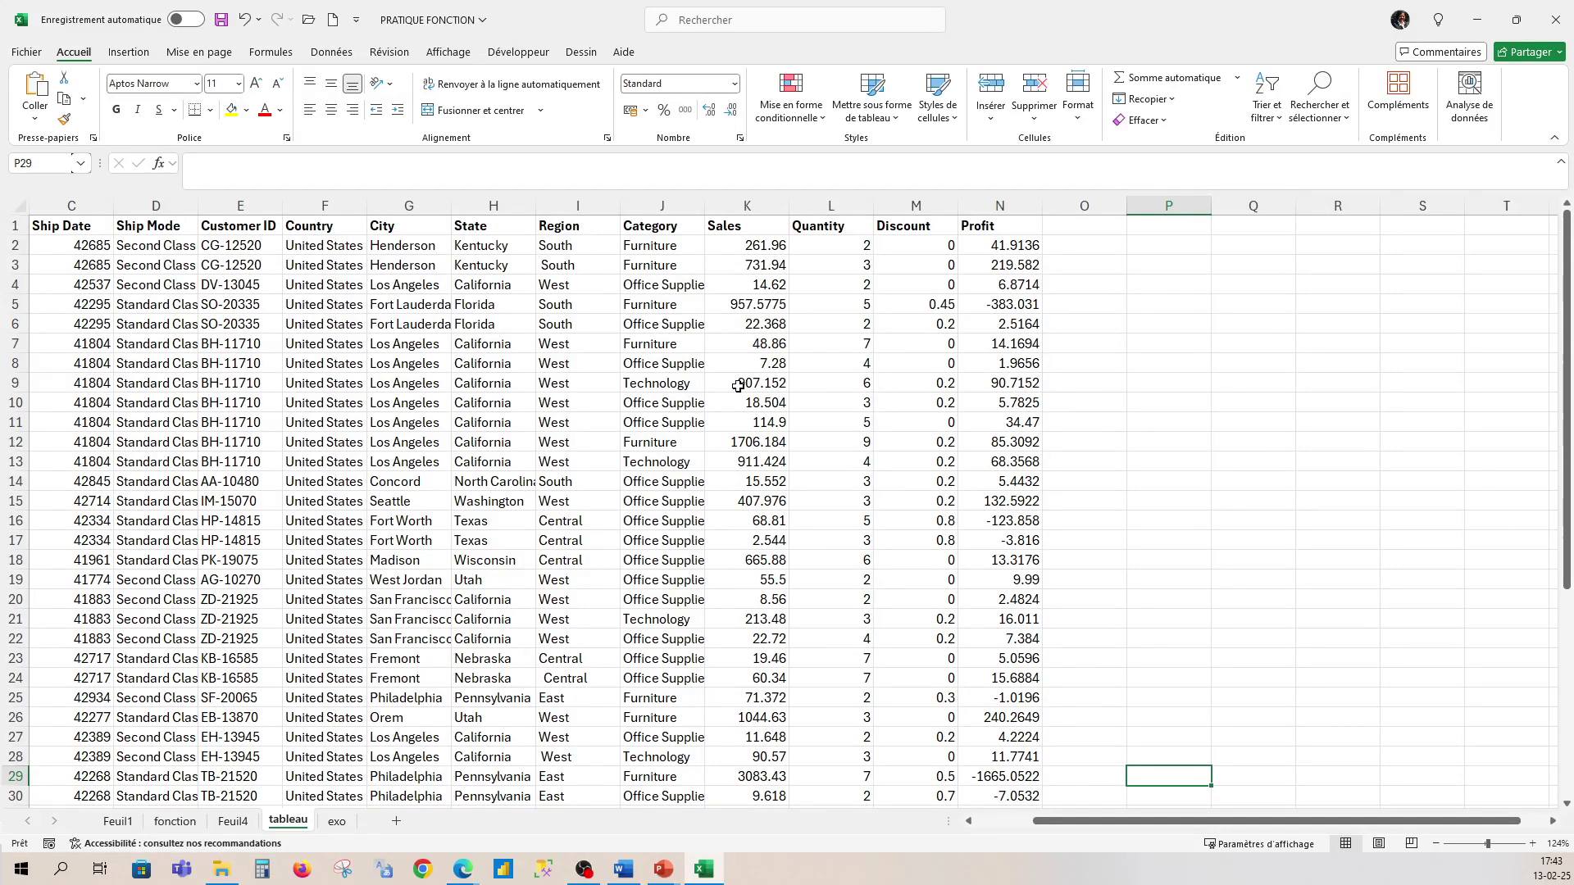
scroll(738, 386, down, 6)
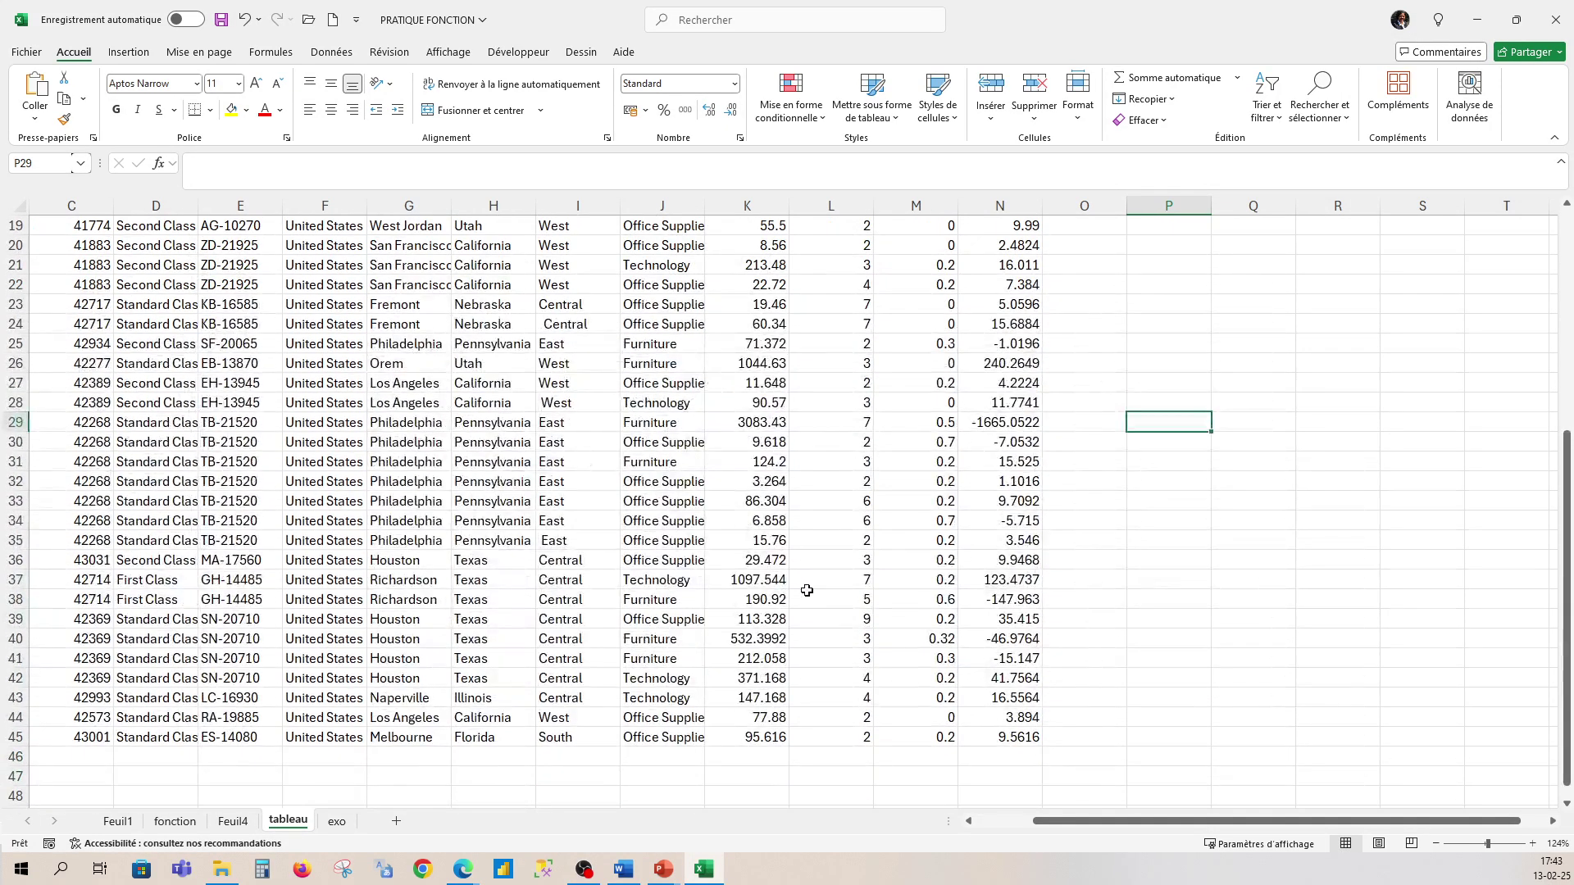
click(808, 592)
scroll(193, 426, up, 3)
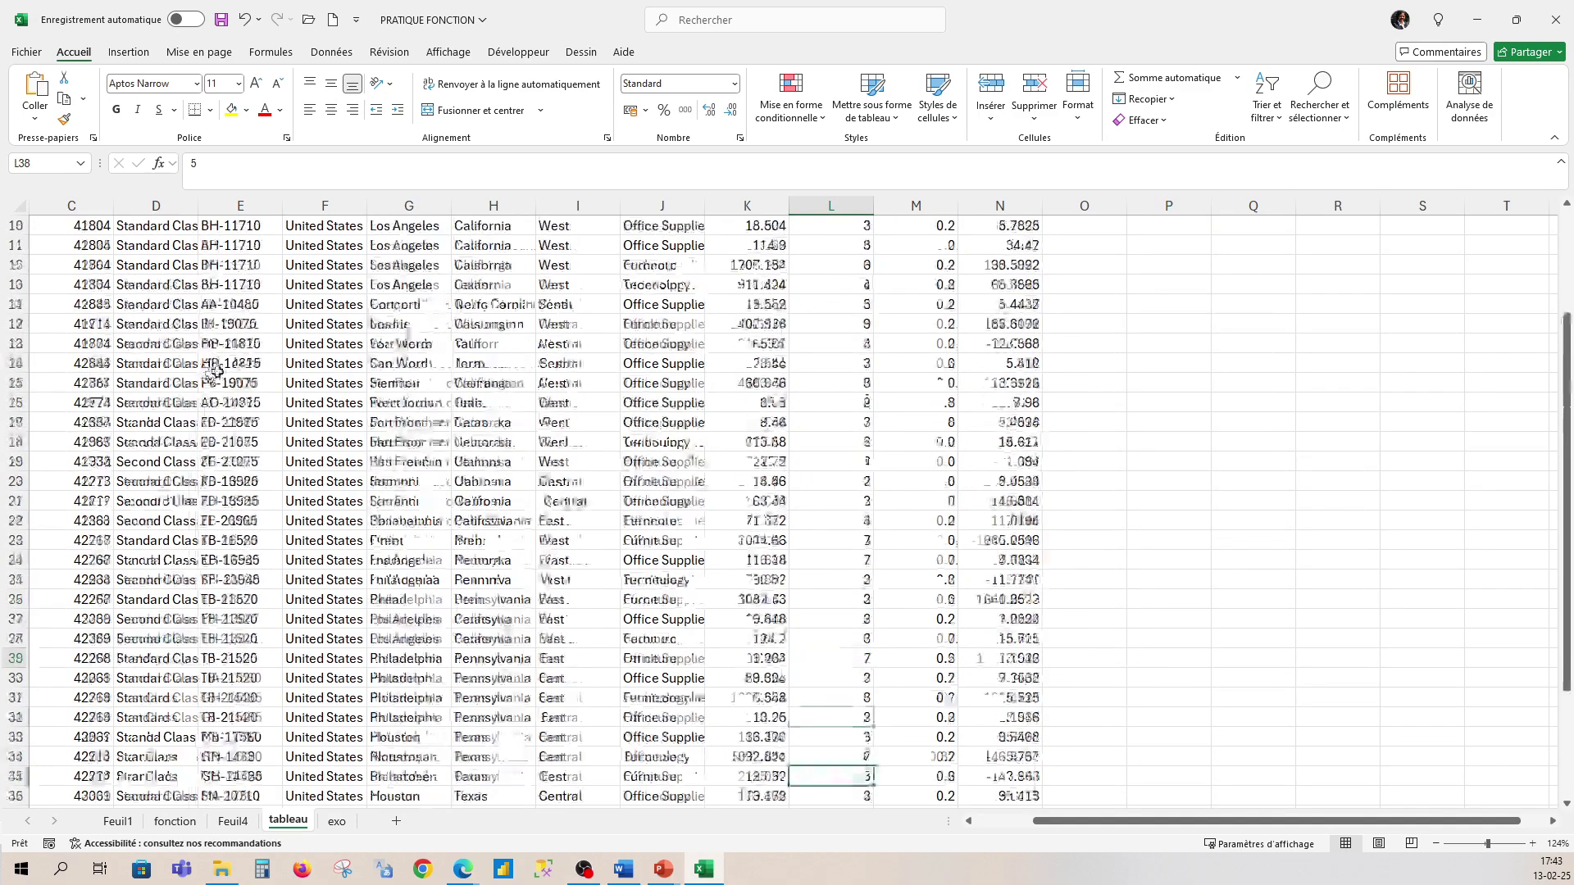
scroll(324, 335, up, 3)
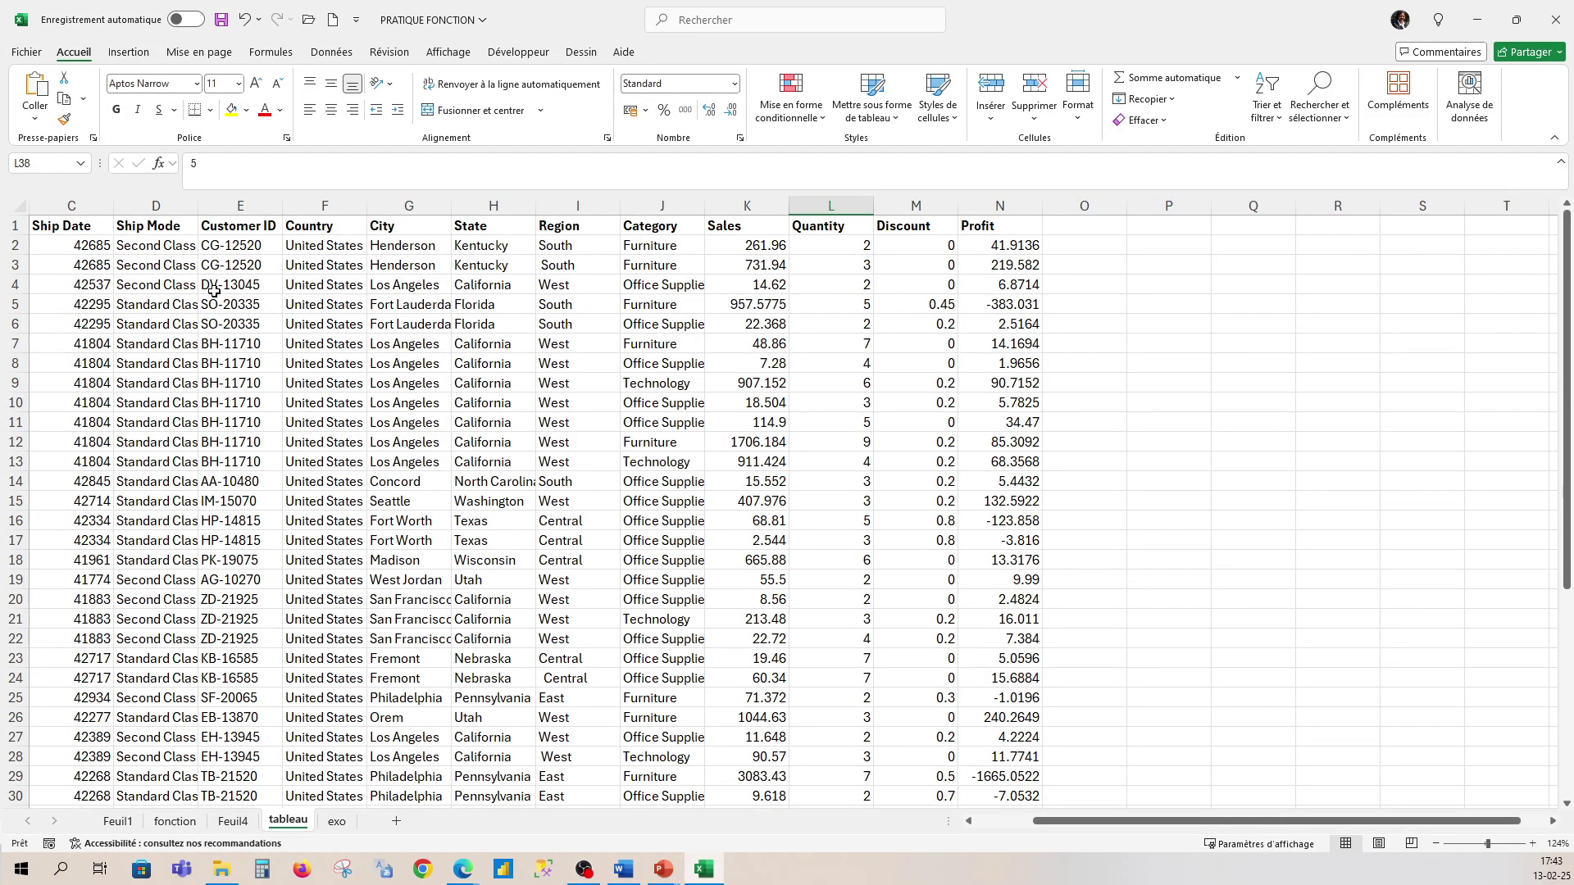
click(64, 225)
drag(64, 225, 1202, 676)
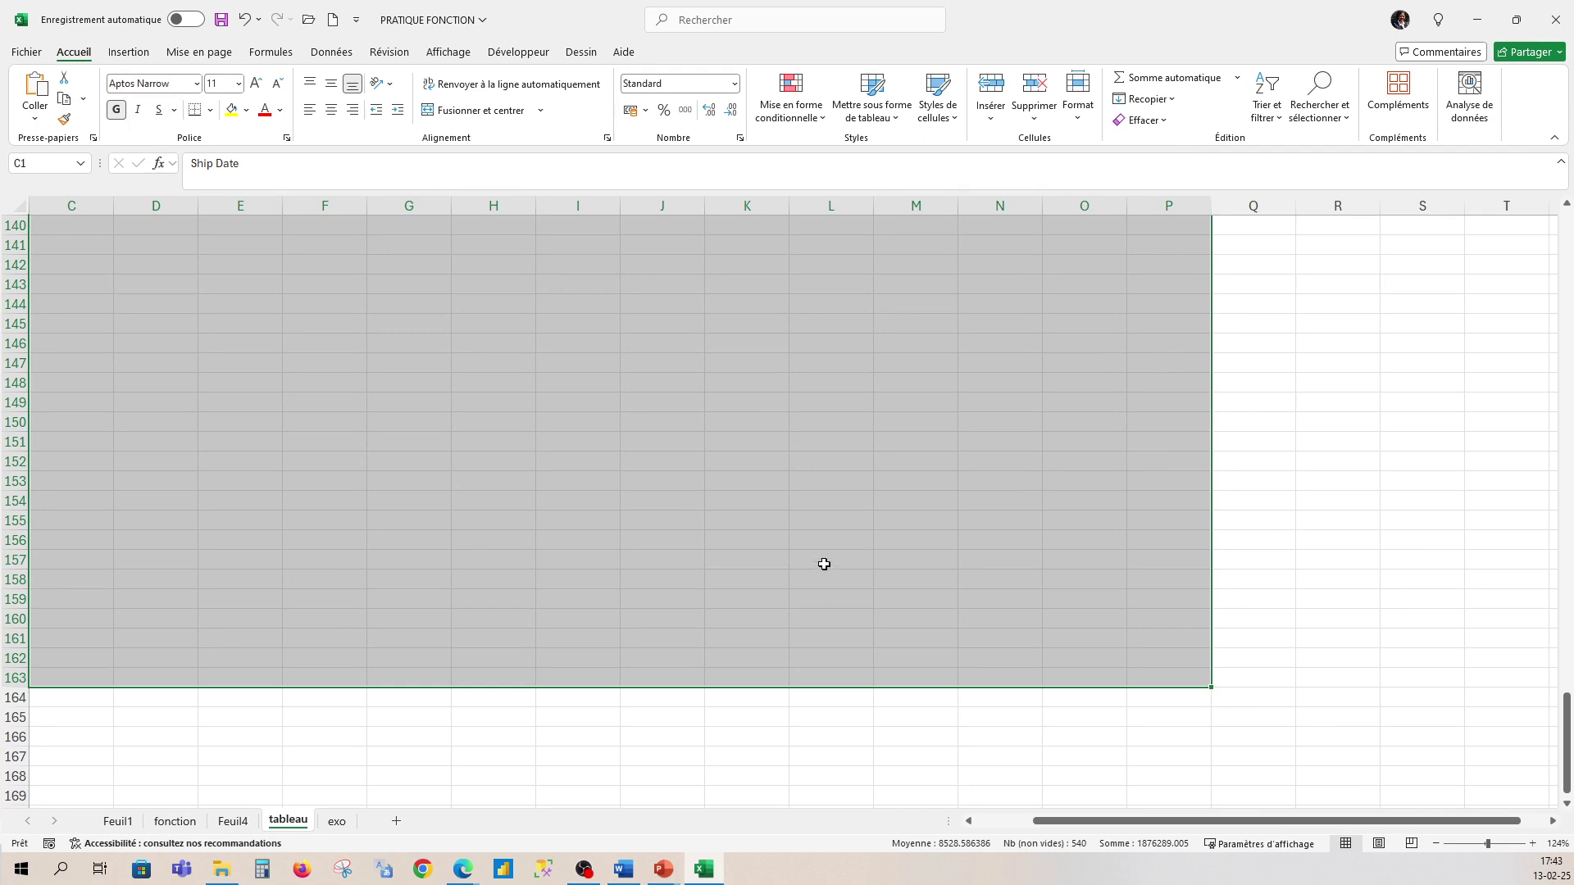
scroll(817, 549, up, 11)
click(1349, 434)
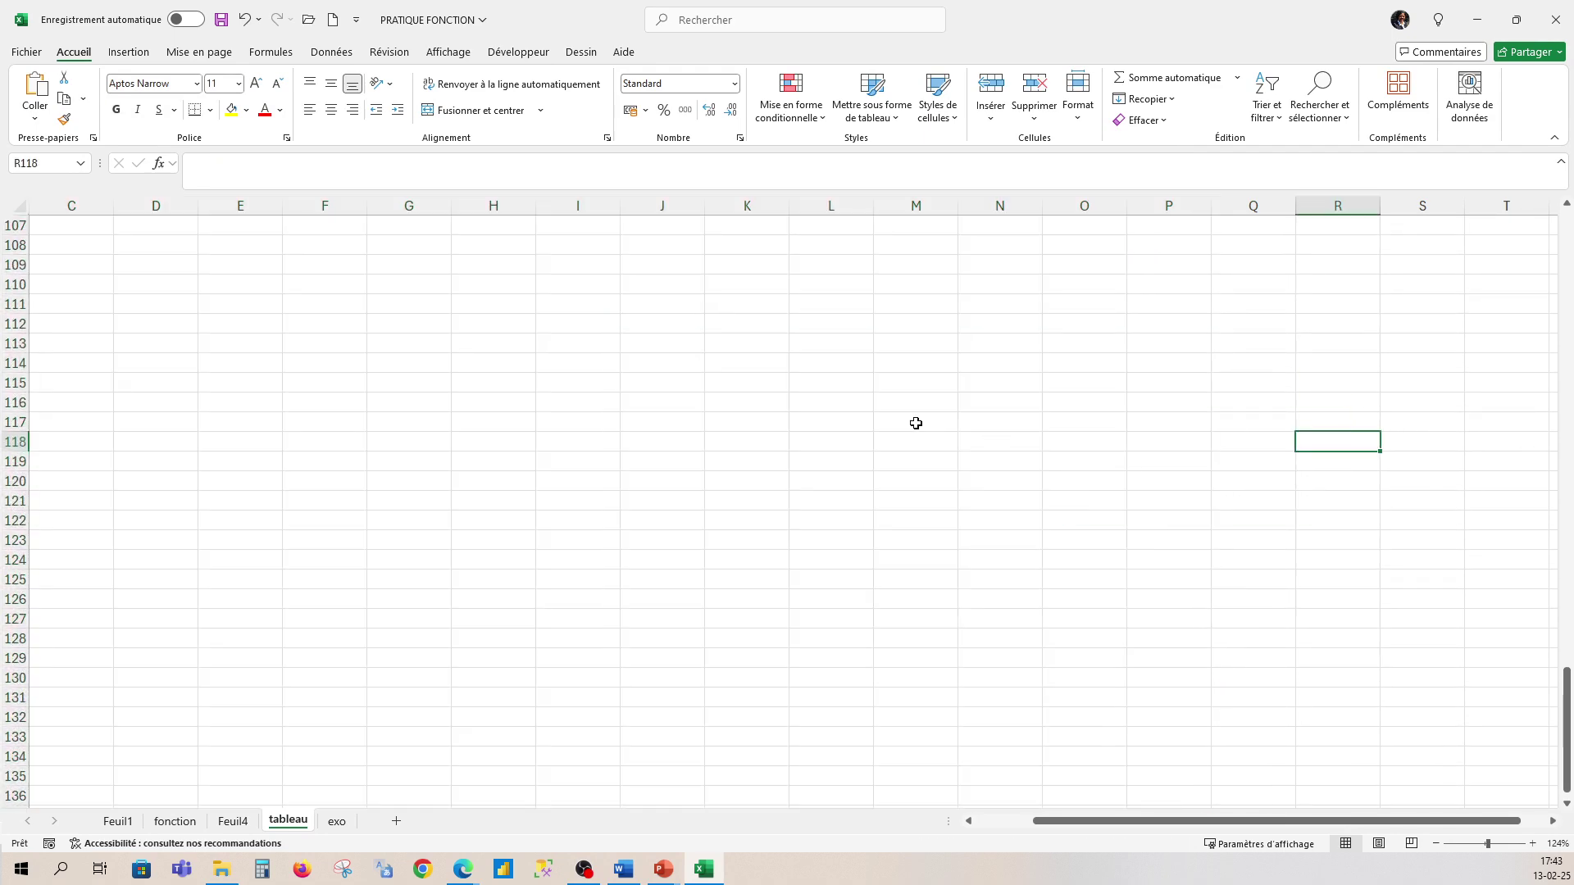
scroll(804, 457, up, 20)
scroll(739, 409, up, 13)
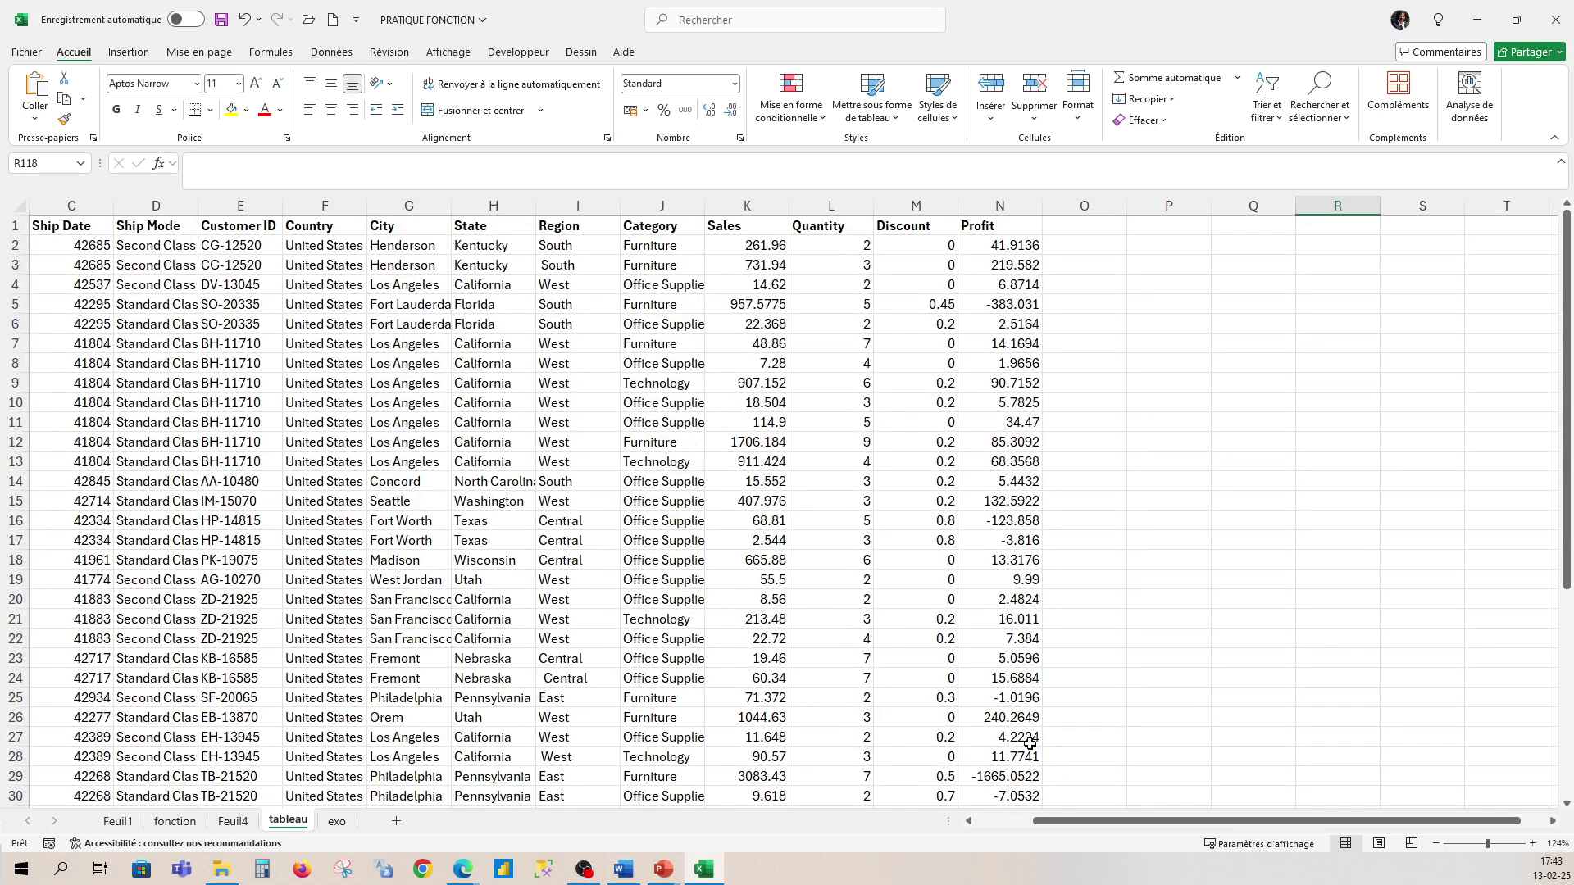
Format the data range C1:N45 as a table with headers, using a light-category green style with a solid green header row
click(75, 228)
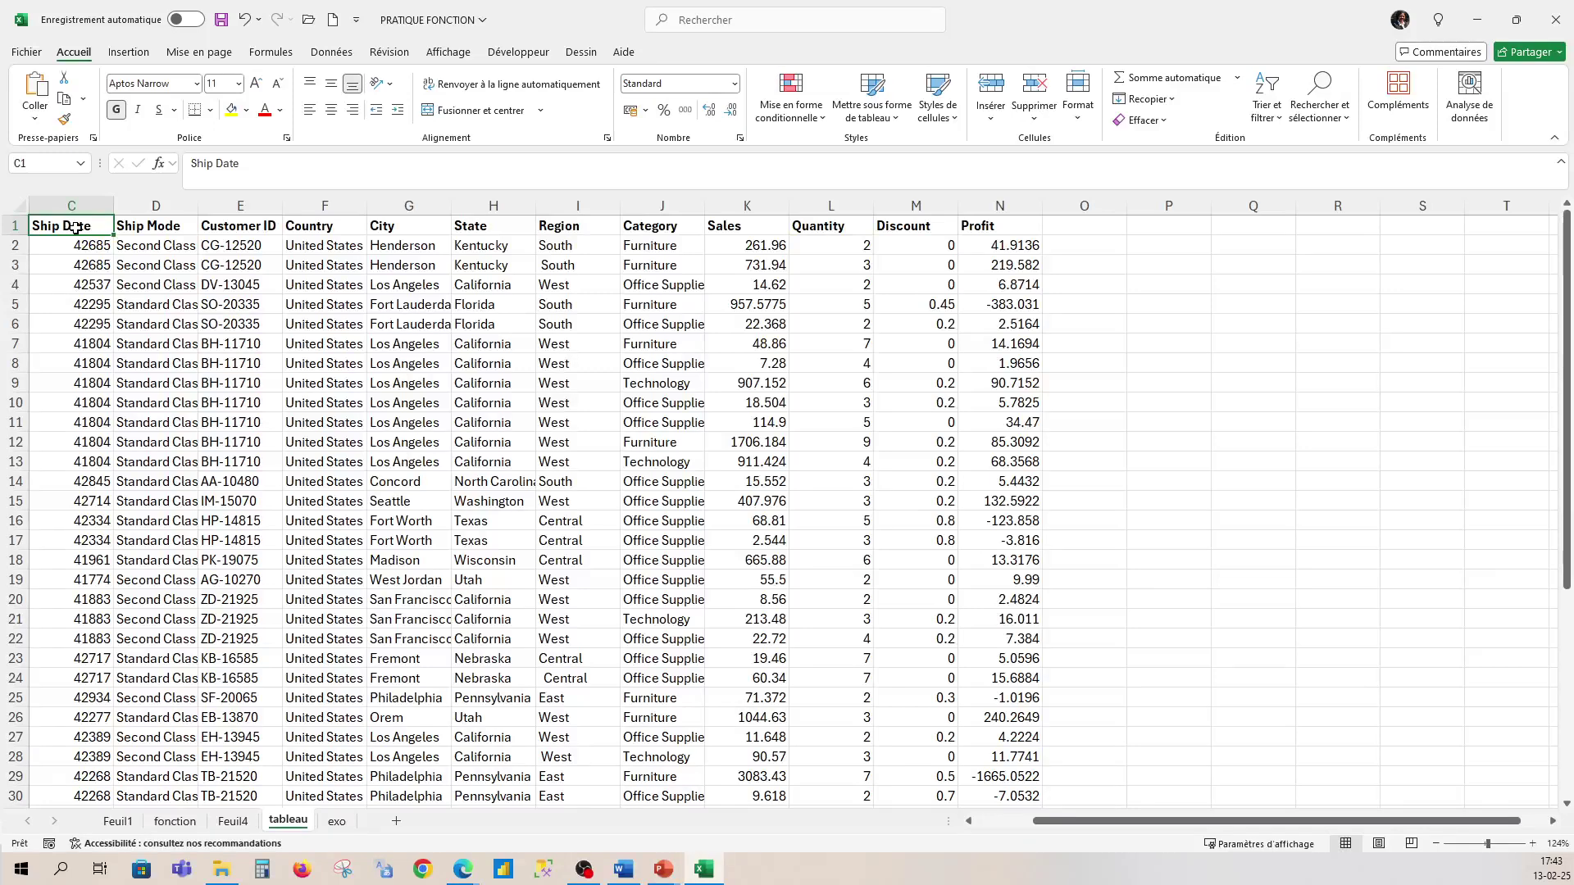
key(ctrl+shift+Right)
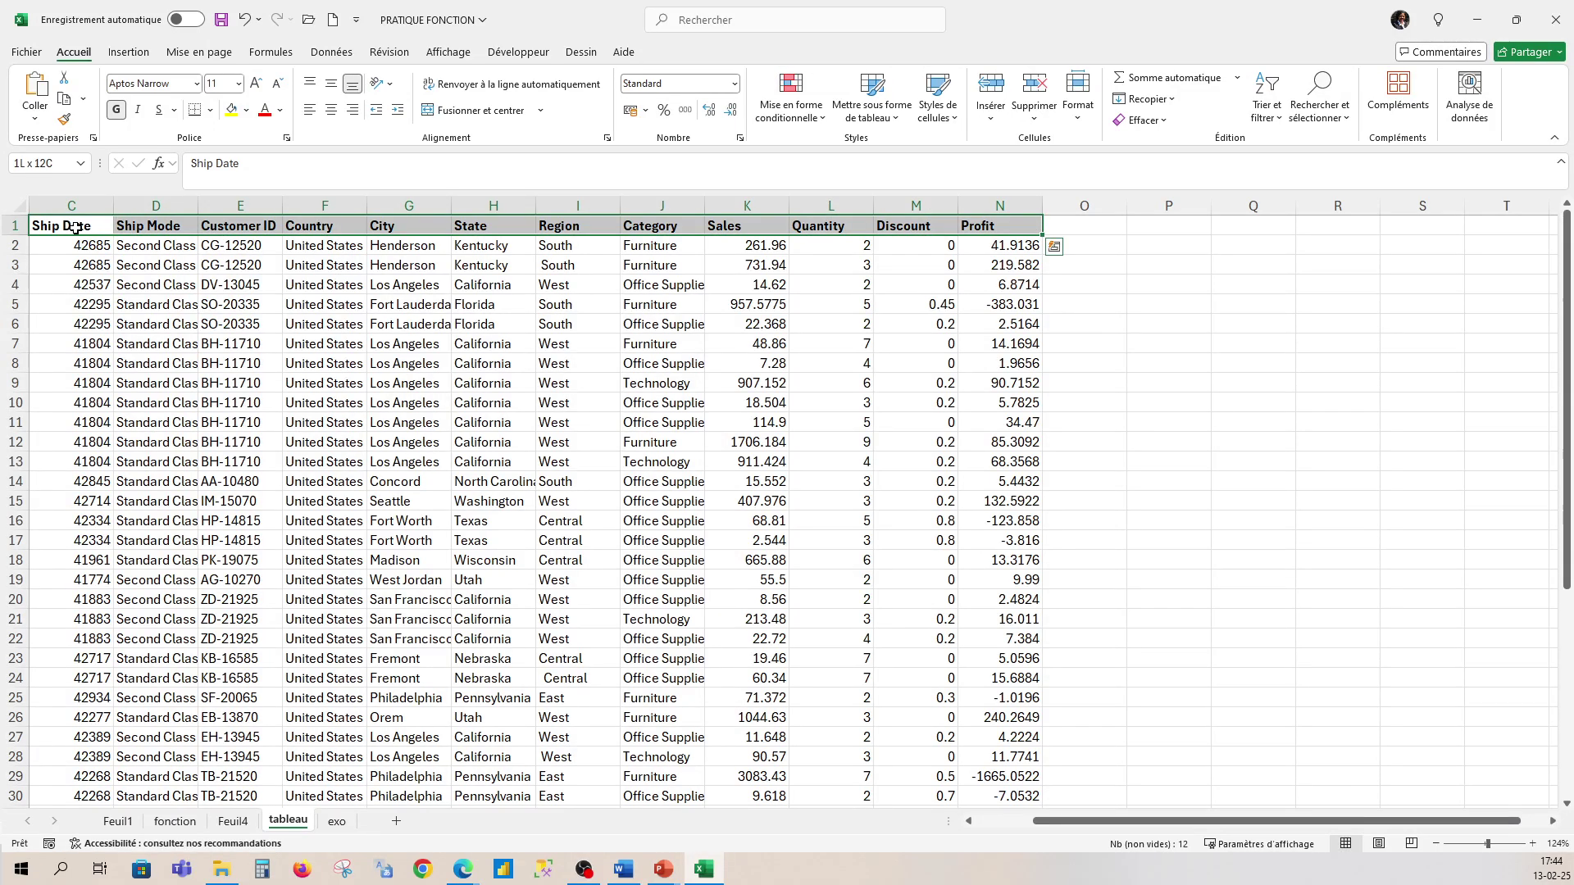
key(shift+Down)
key(shift+Down)
key(shift+Down)
key(shift+Down)
key(shift+Down)
key(shift+Down)
key(shift+Down)
key(shift+Down)
key(shift+Down)
key(shift+Down)
key(shift+Down)
key(shift+Down)
key(shift+Down)
key(shift+Down)
key(shift+Down)
key(shift+Down)
key(shift+Down)
key(shift+Down)
key(shift+Down)
key(shift+Down)
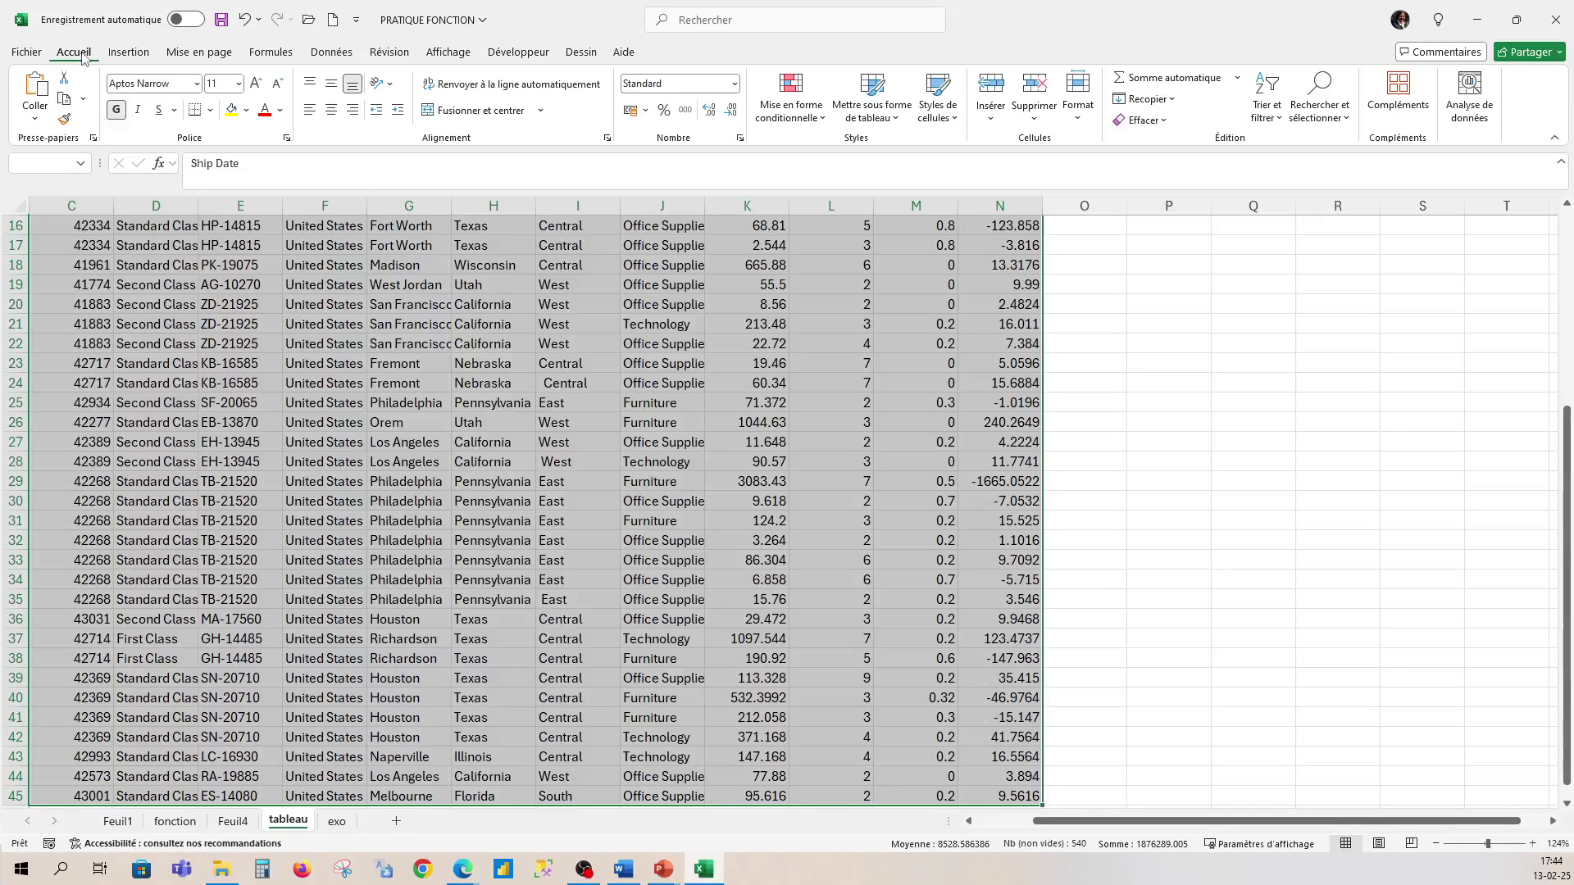
click(899, 123)
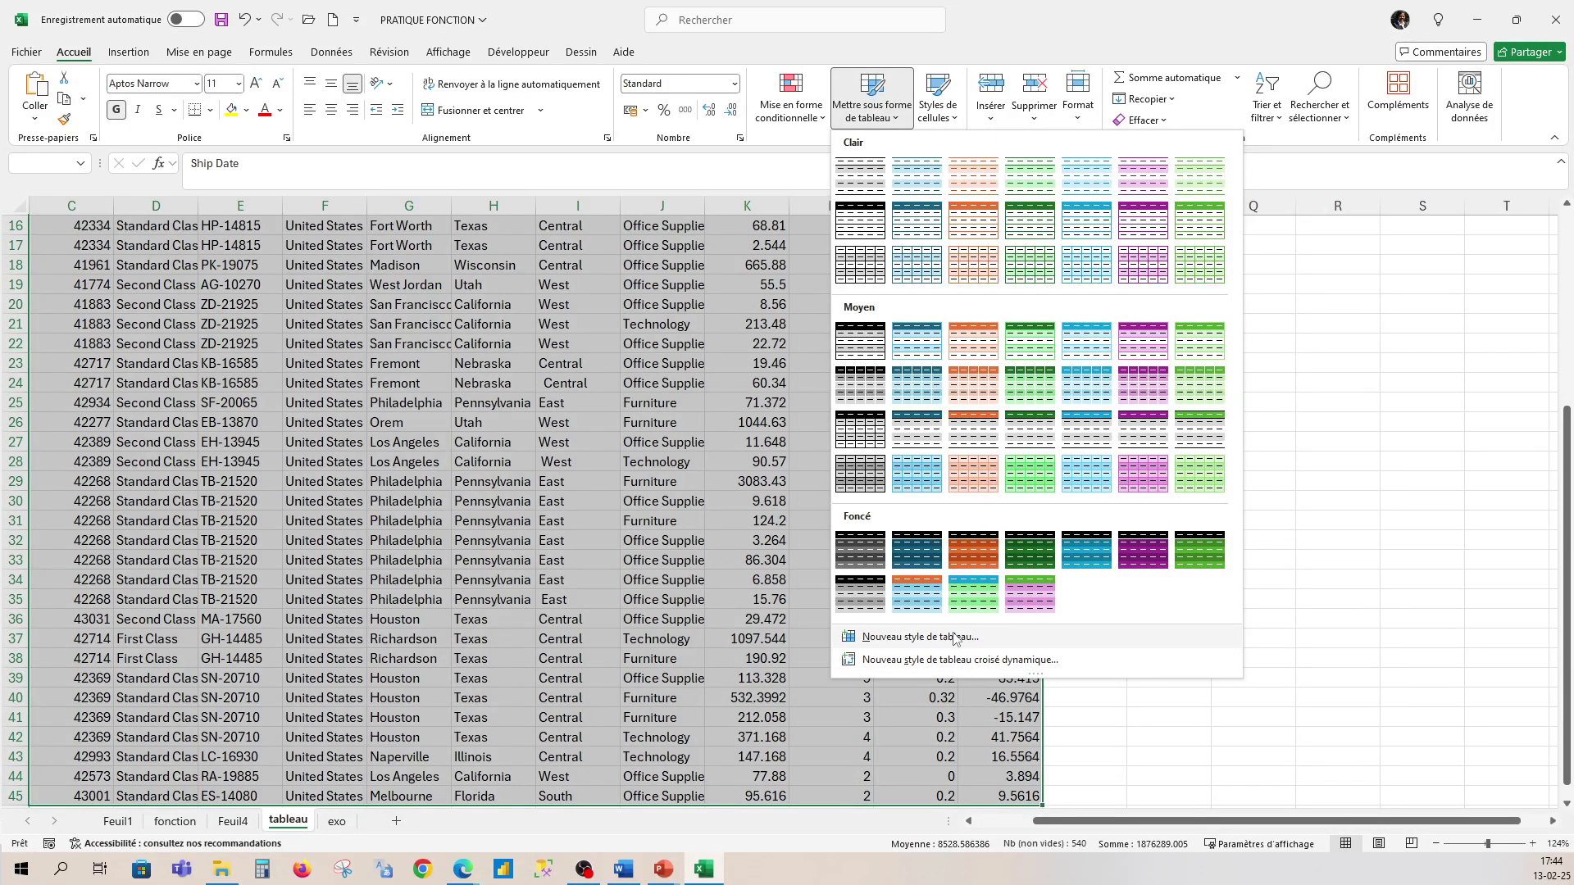
click(1204, 233)
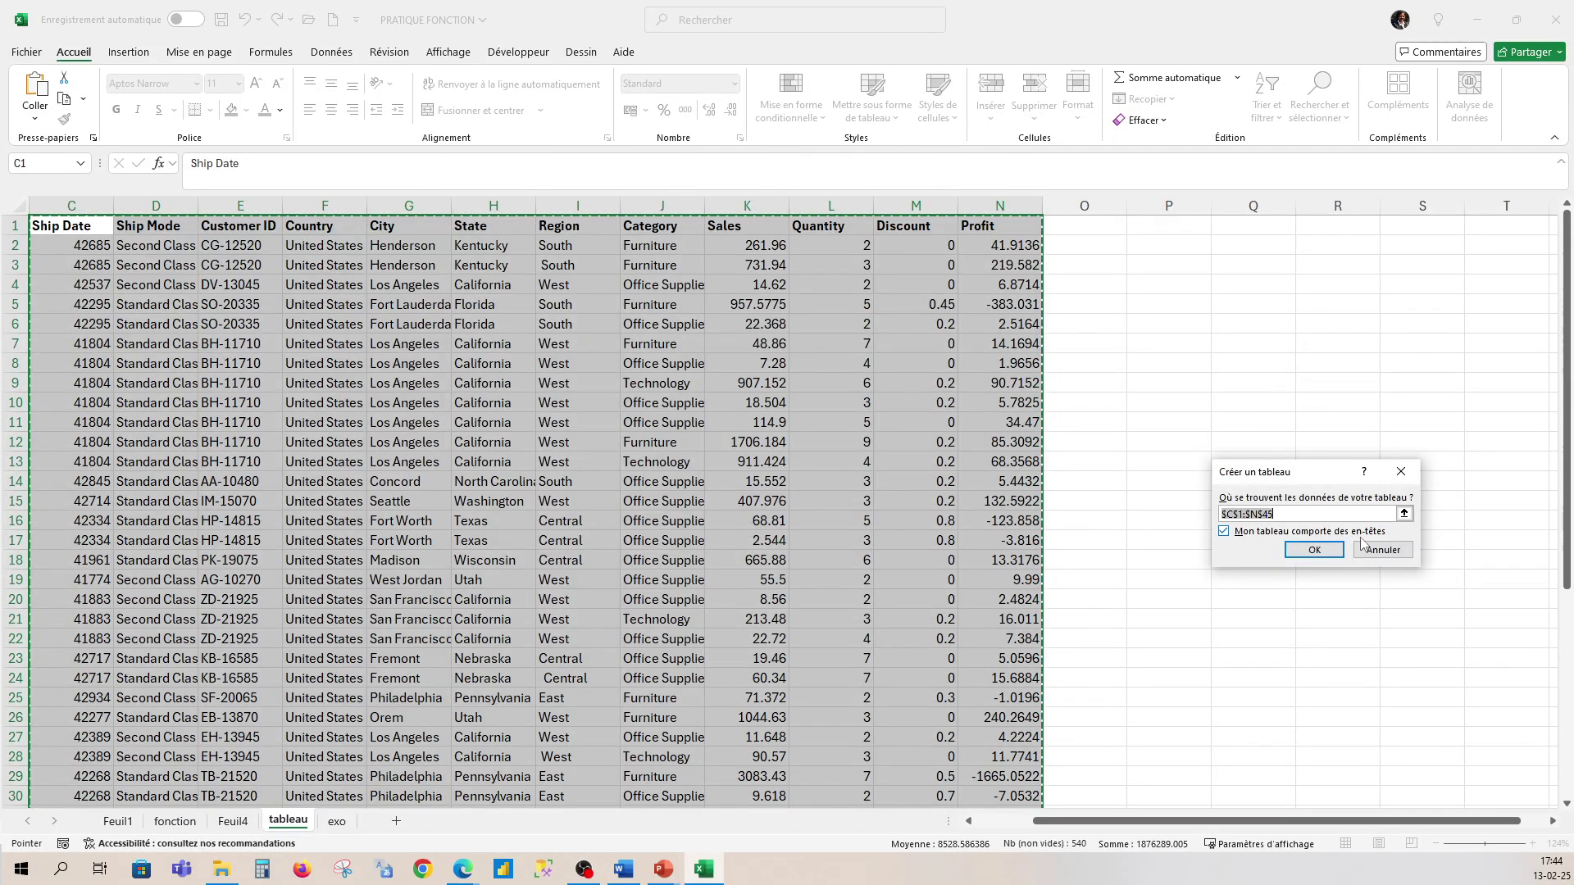
click(1314, 550)
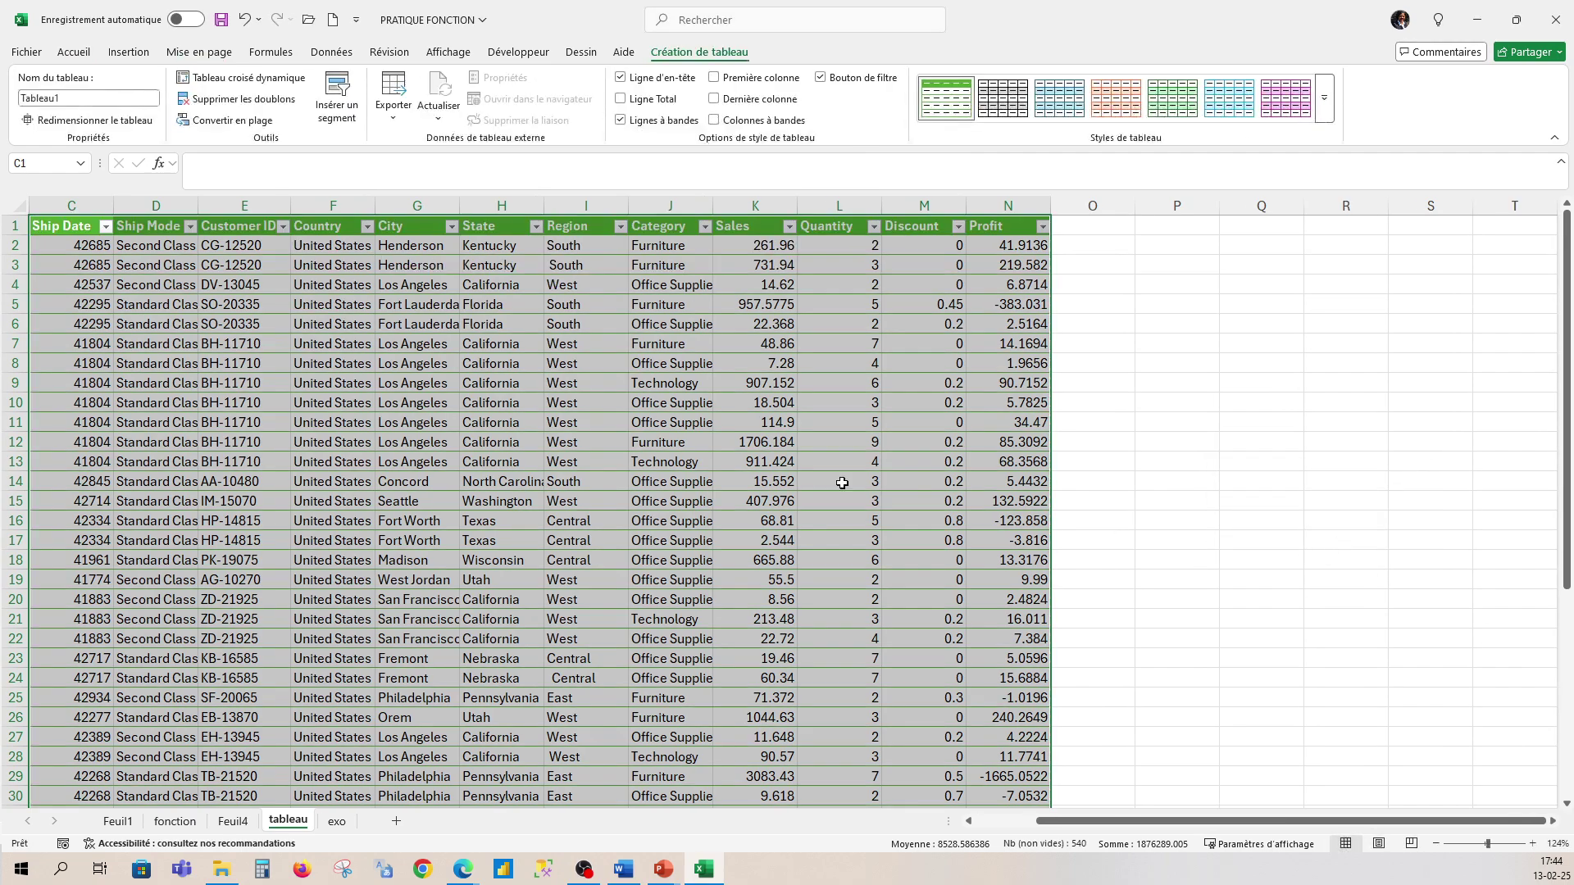
Look over the formatted table from its header to its last row and view the available table styles
scroll(842, 482, down, 5)
click(1110, 569)
scroll(682, 541, up, 4)
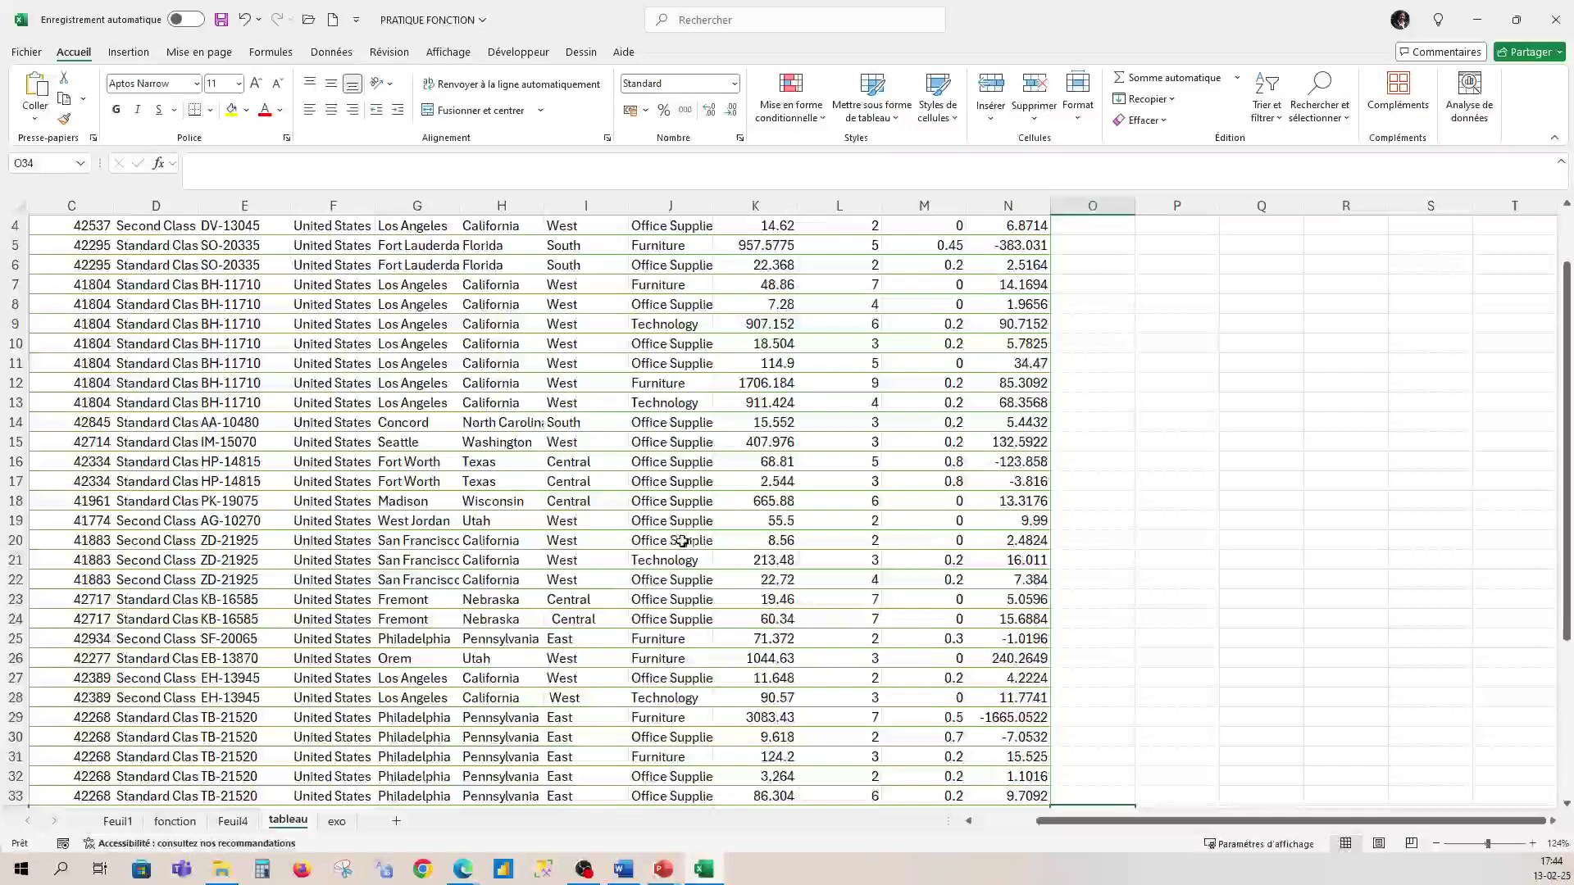
scroll(683, 541, up, 1)
scroll(508, 366, down, 1)
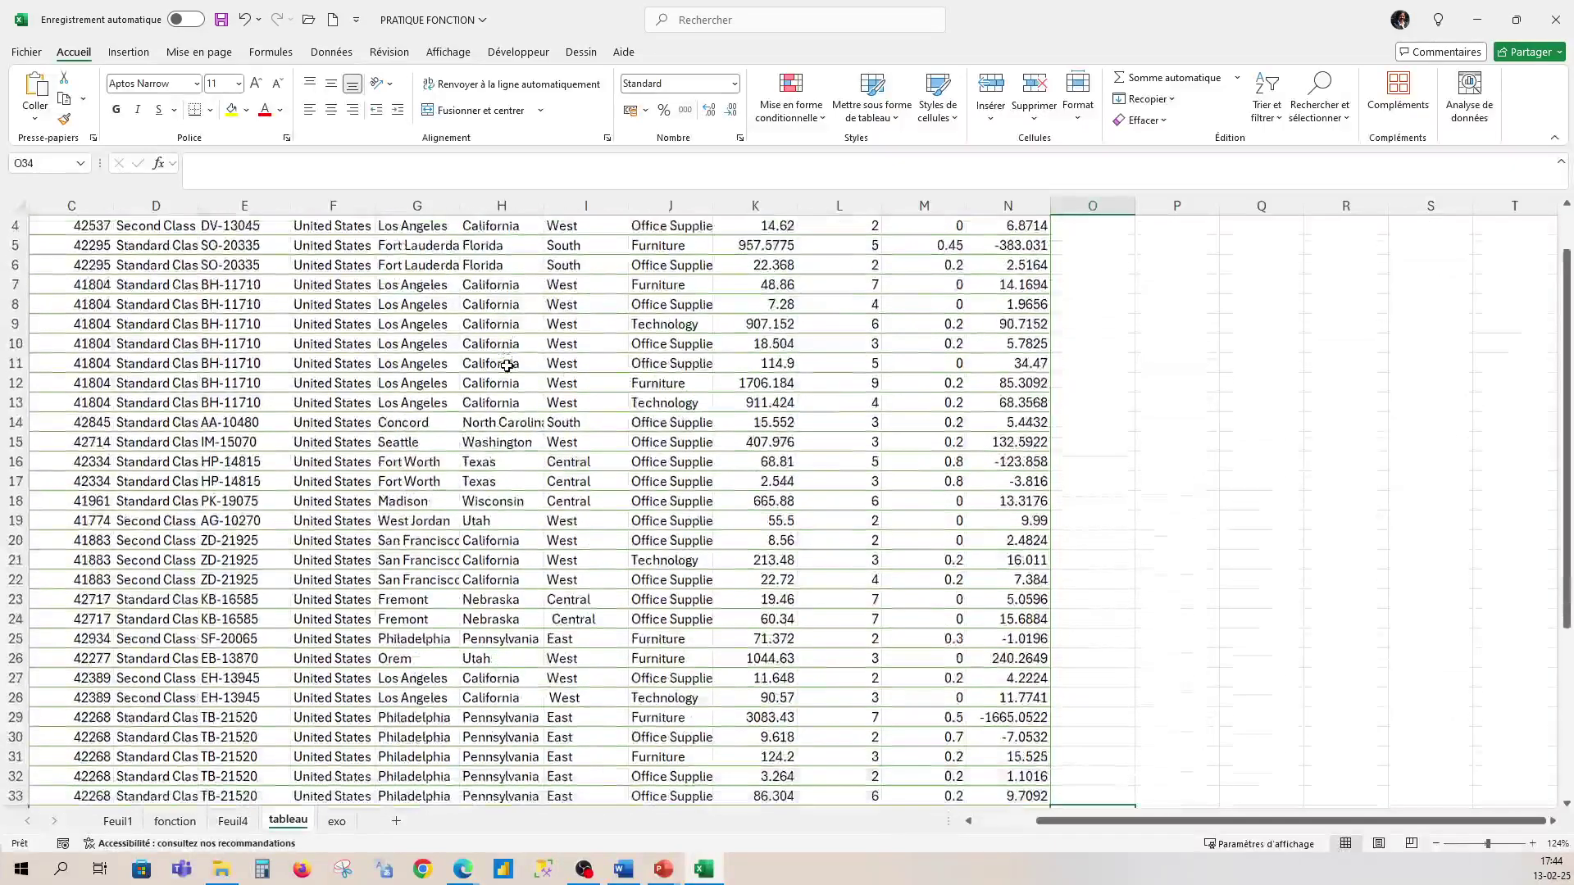
scroll(508, 366, up, 1)
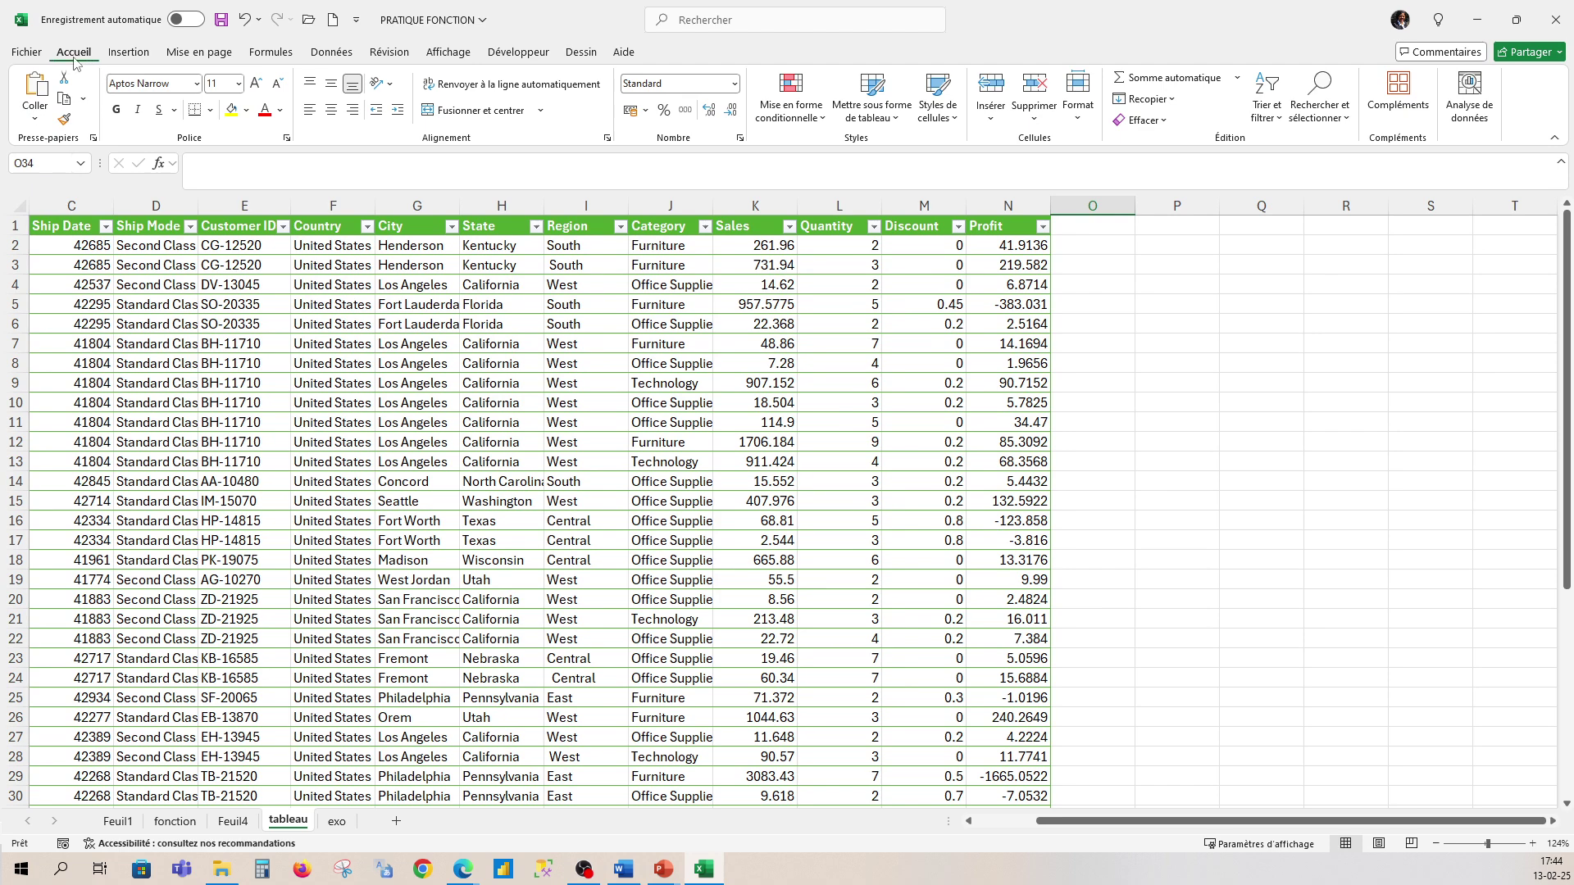
click(896, 123)
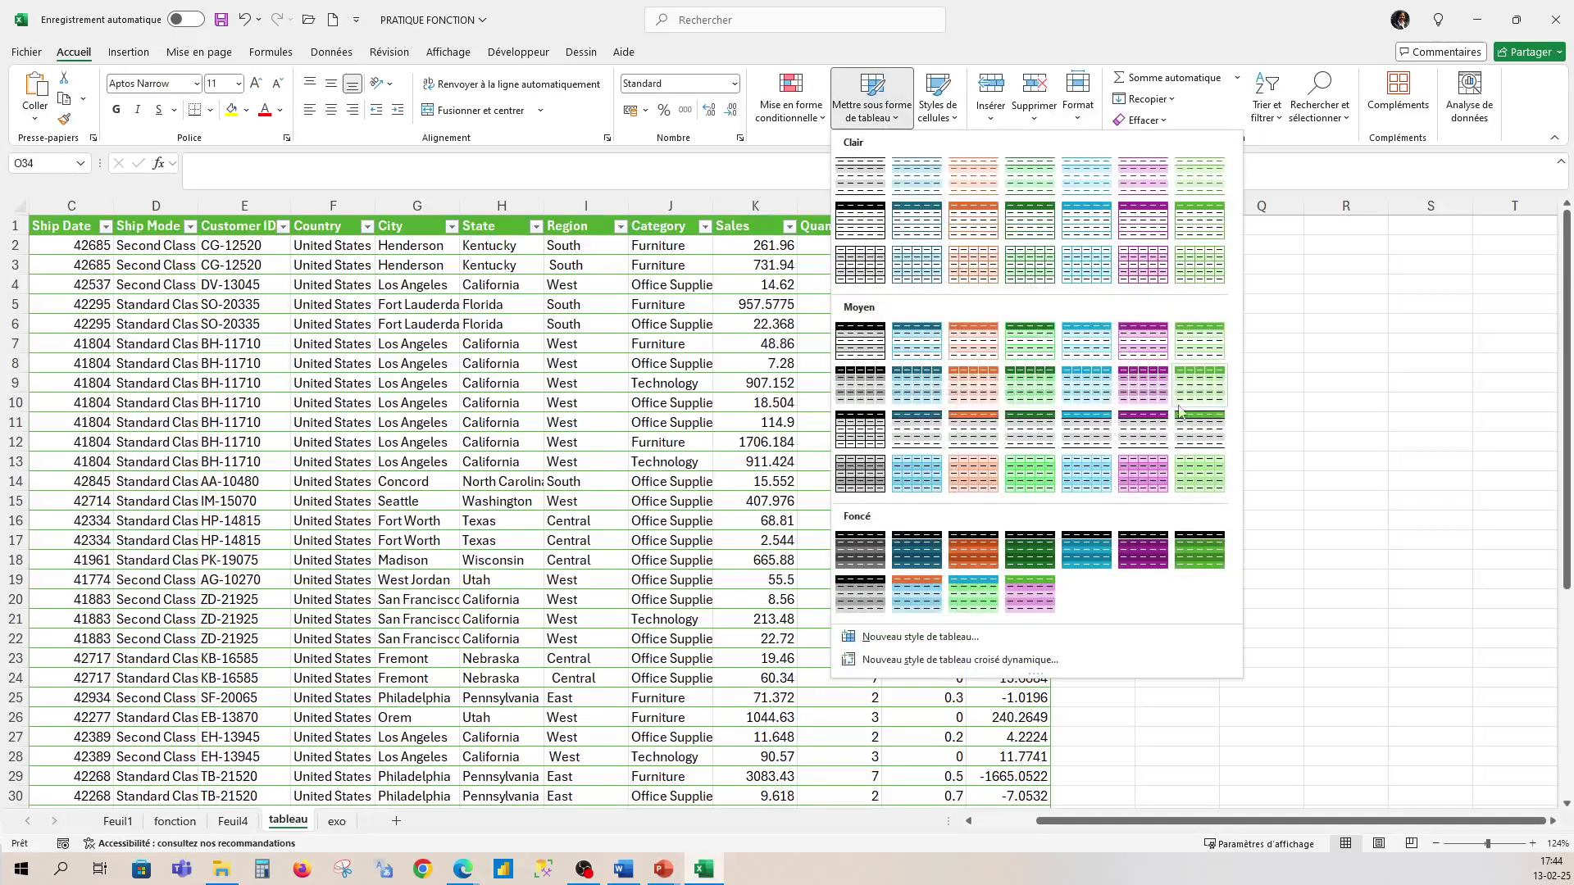
click(1288, 528)
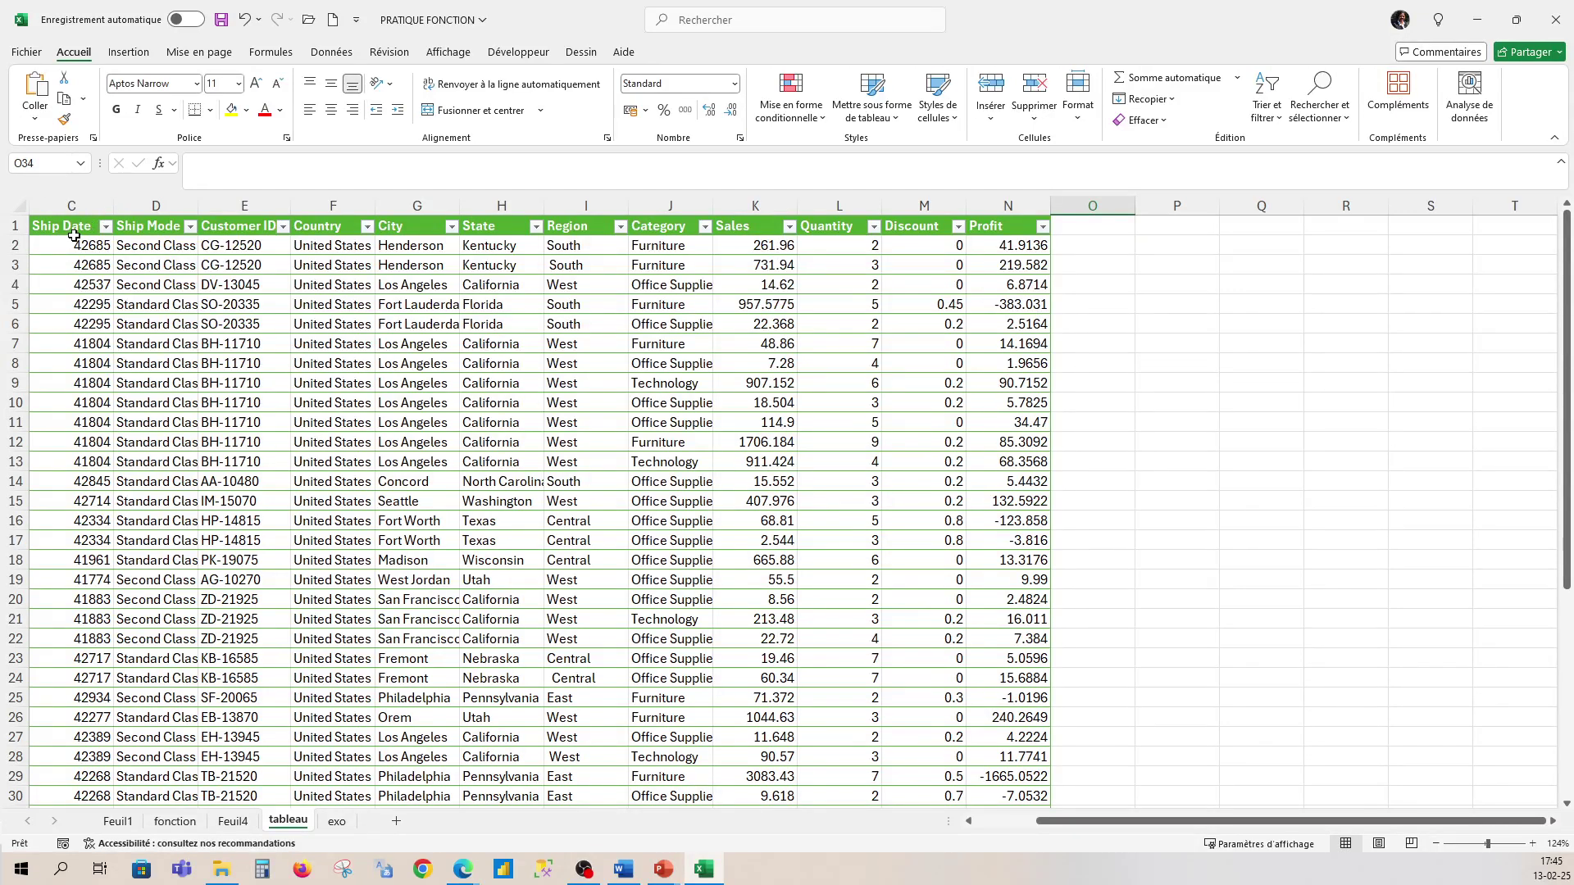
scroll(918, 643, down, 5)
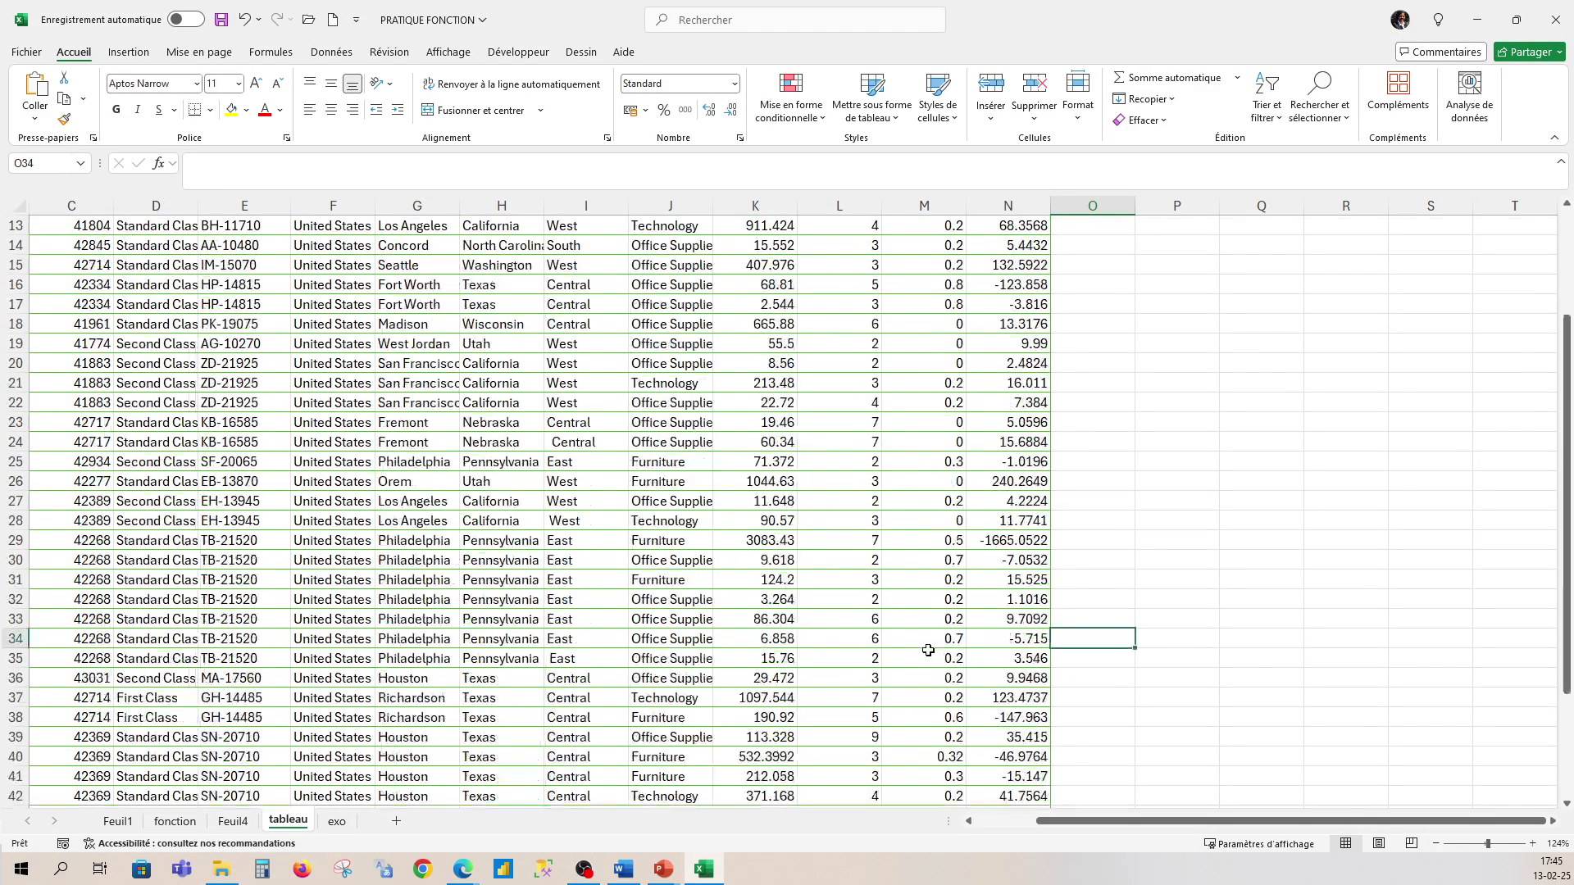
scroll(898, 607, up, 5)
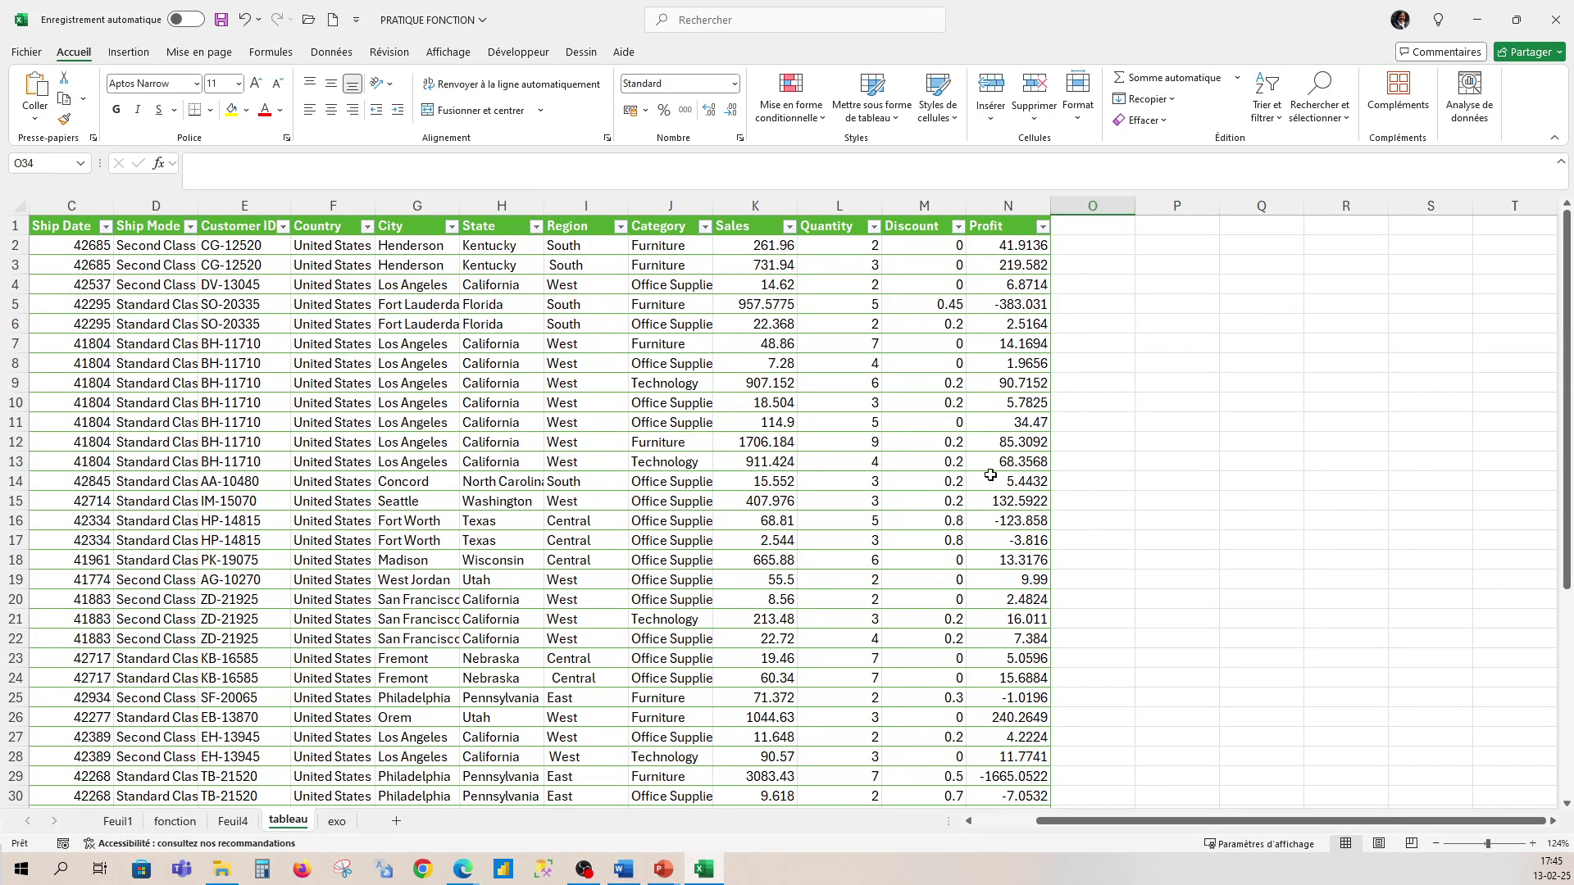
scroll(351, 599, down, 12)
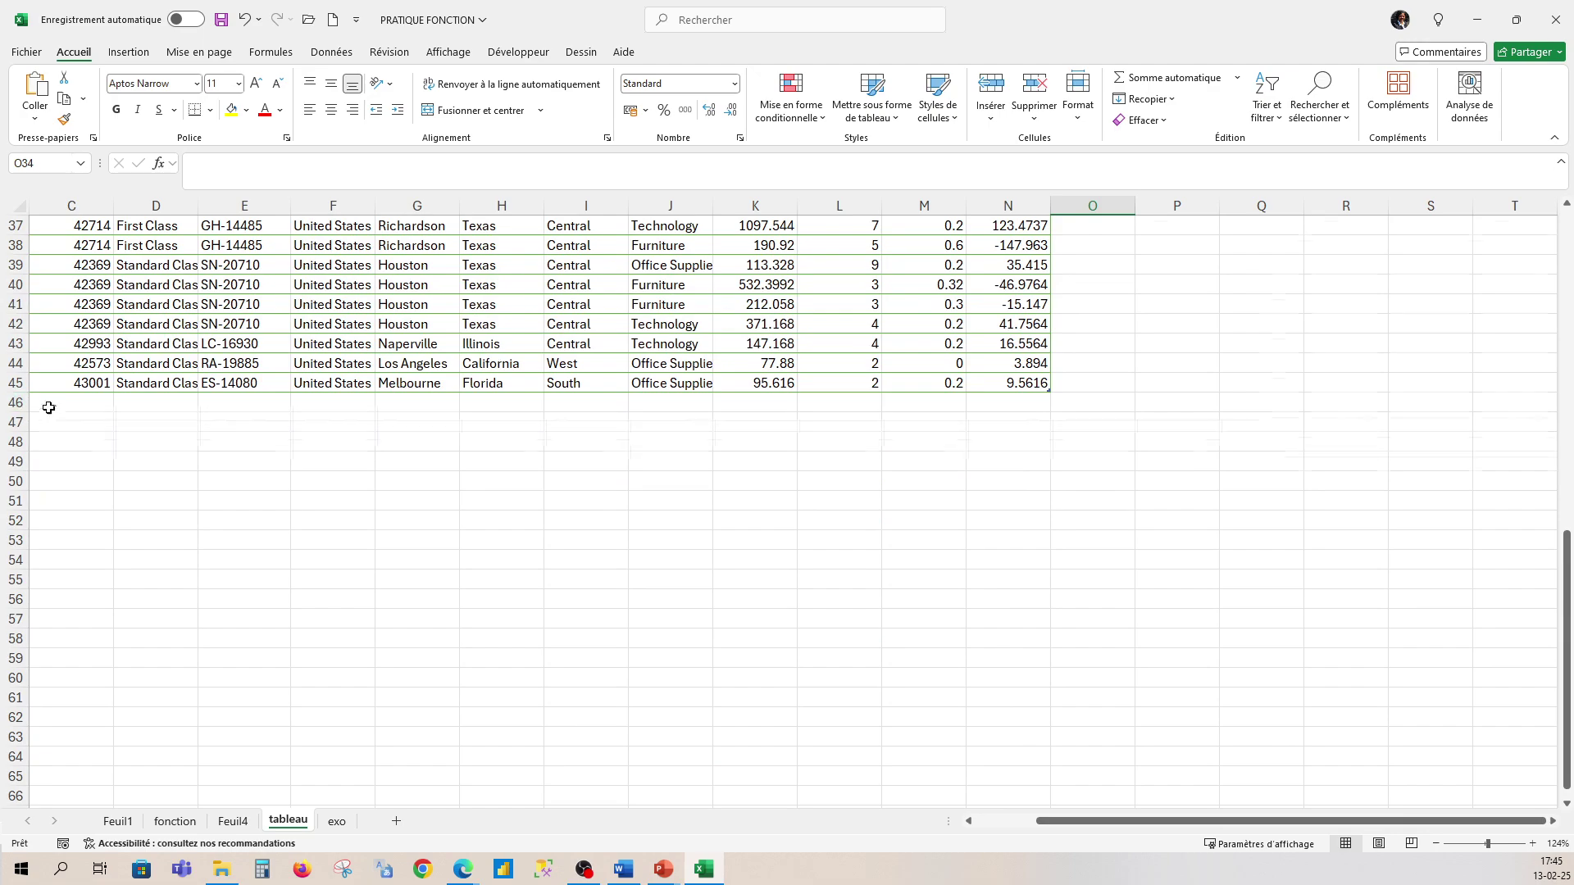
scroll(9, 402, up, 12)
scroll(14, 319, down, 1)
scroll(15, 319, up, 1)
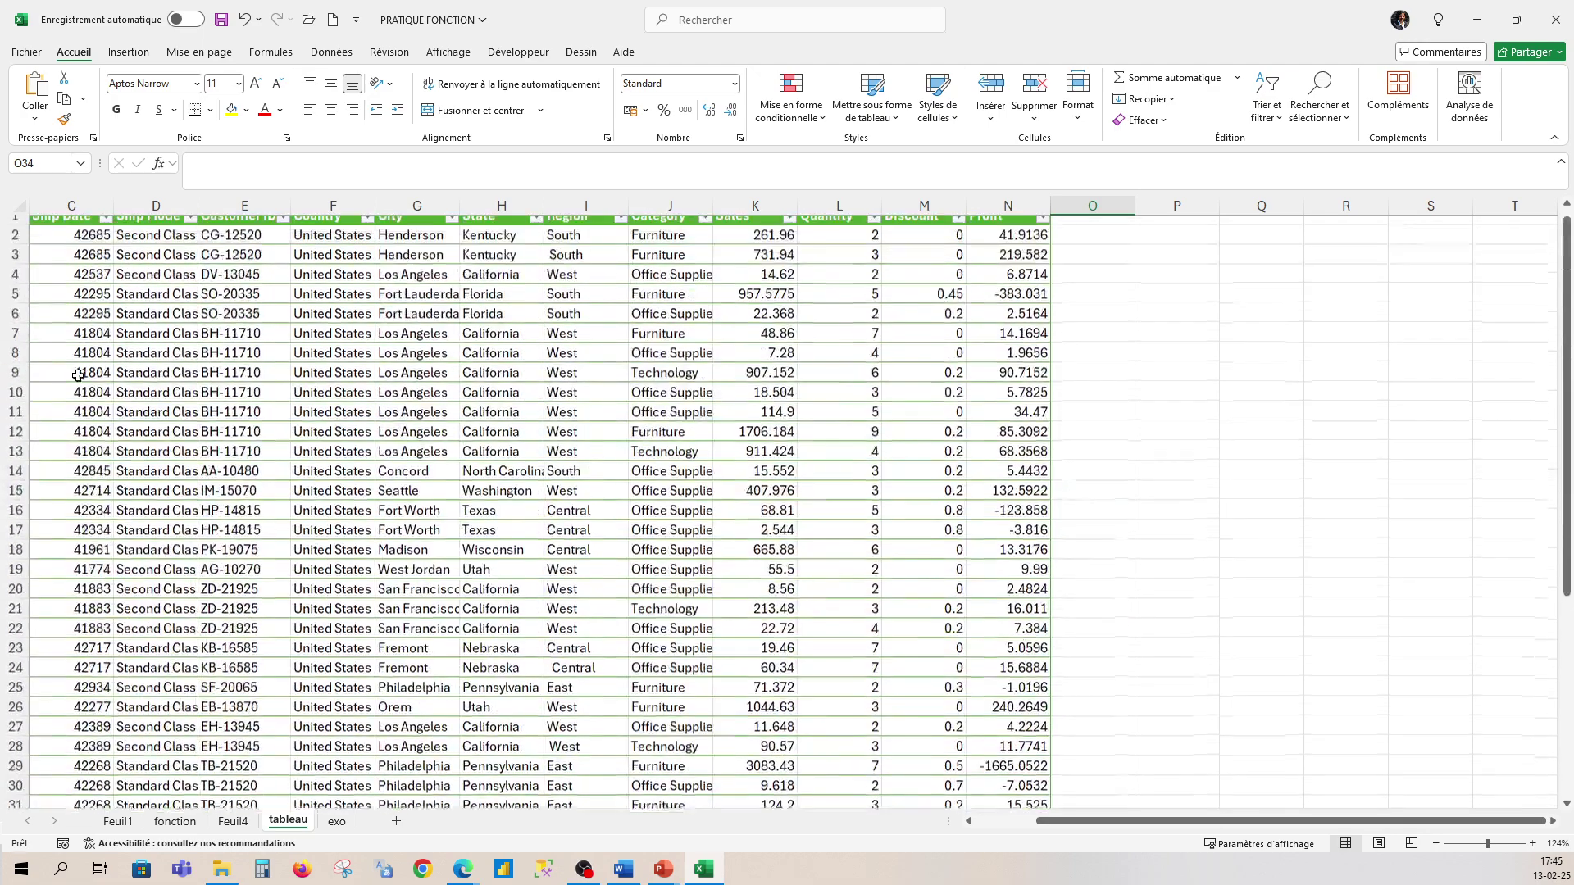
Try inserting a new column before the Category column, and undo the insertion
click(679, 205)
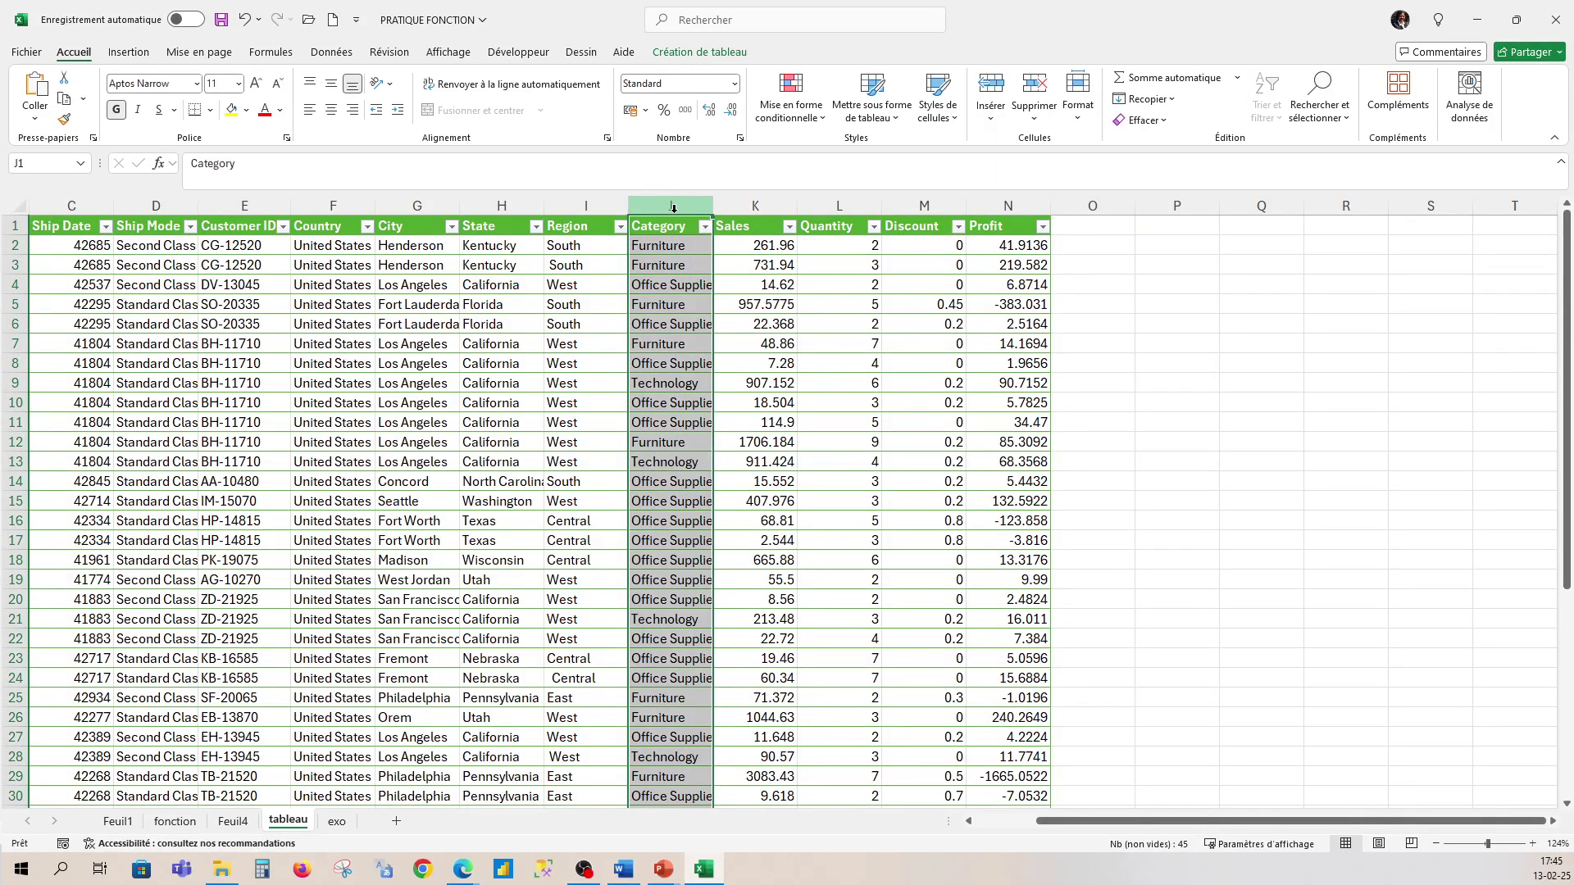
right_click(674, 208)
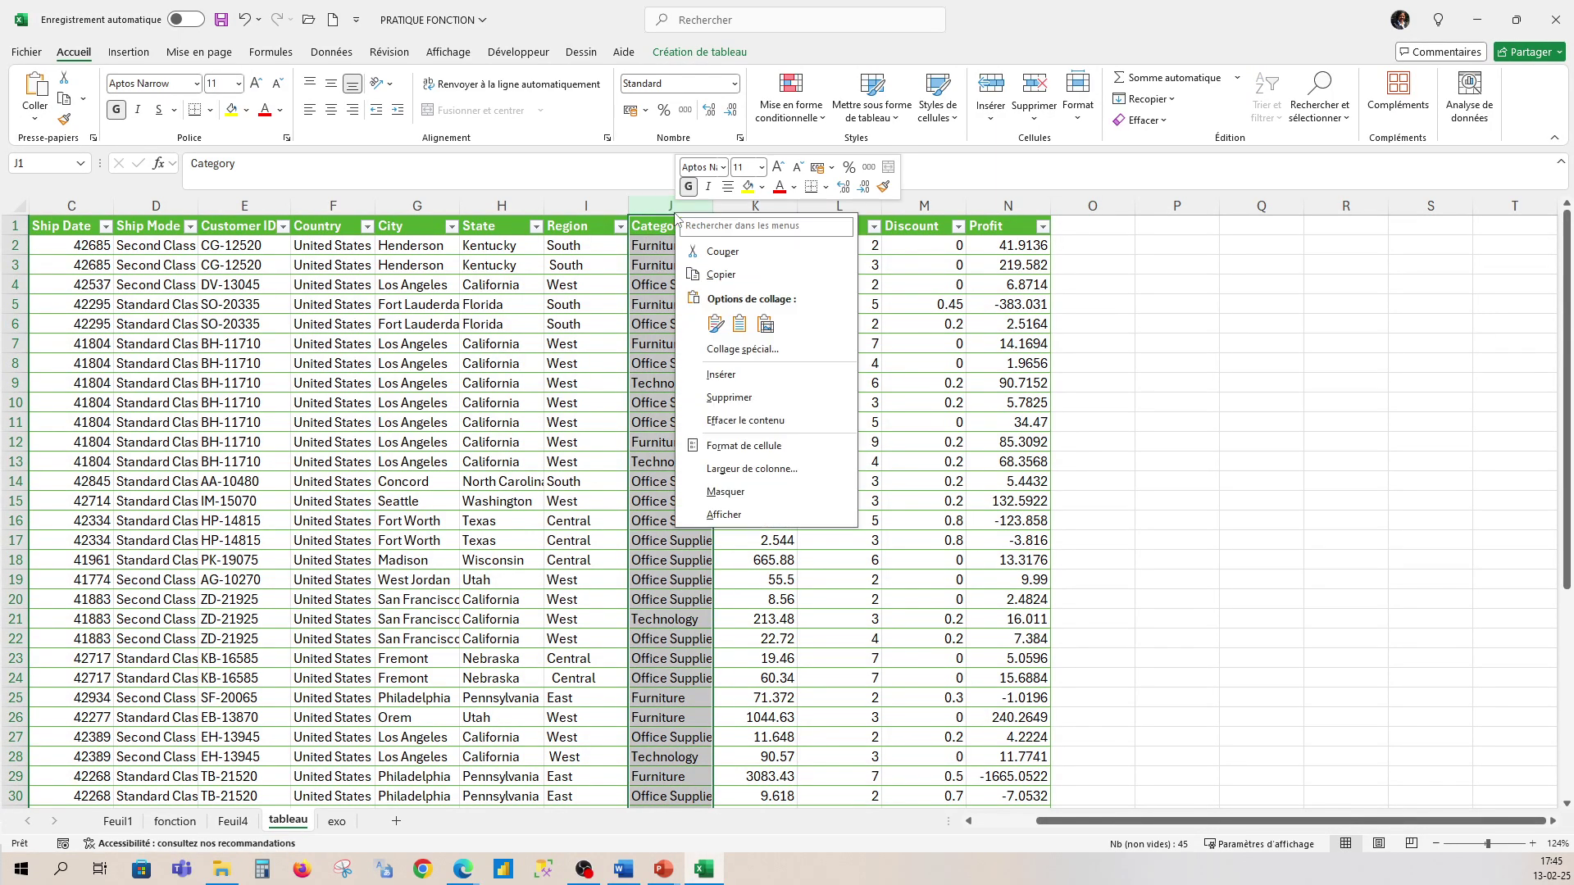
click(721, 375)
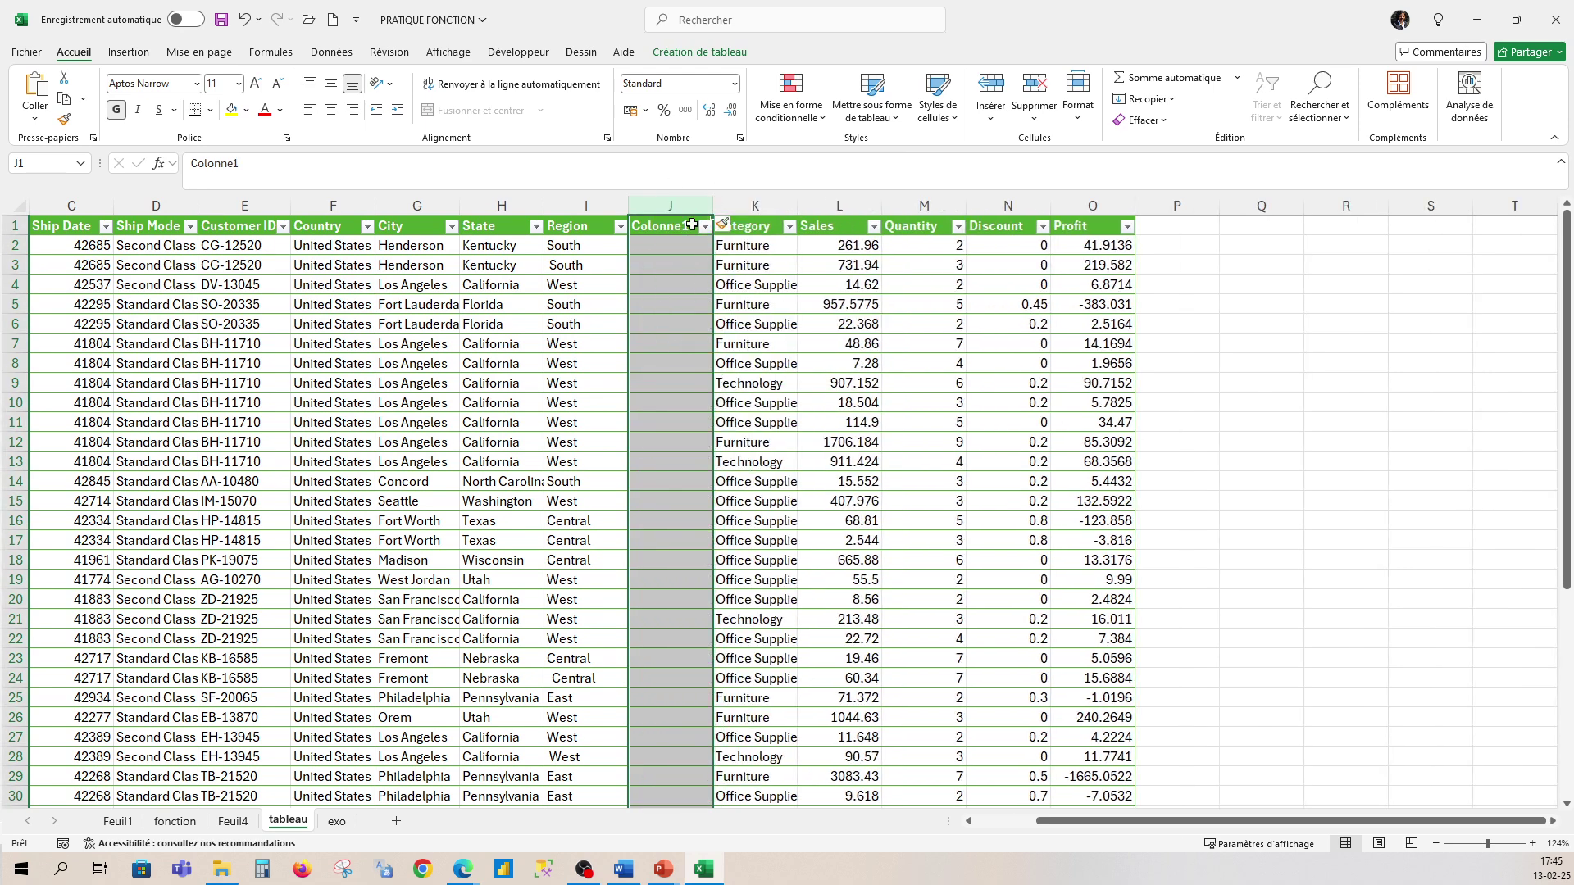
click(245, 19)
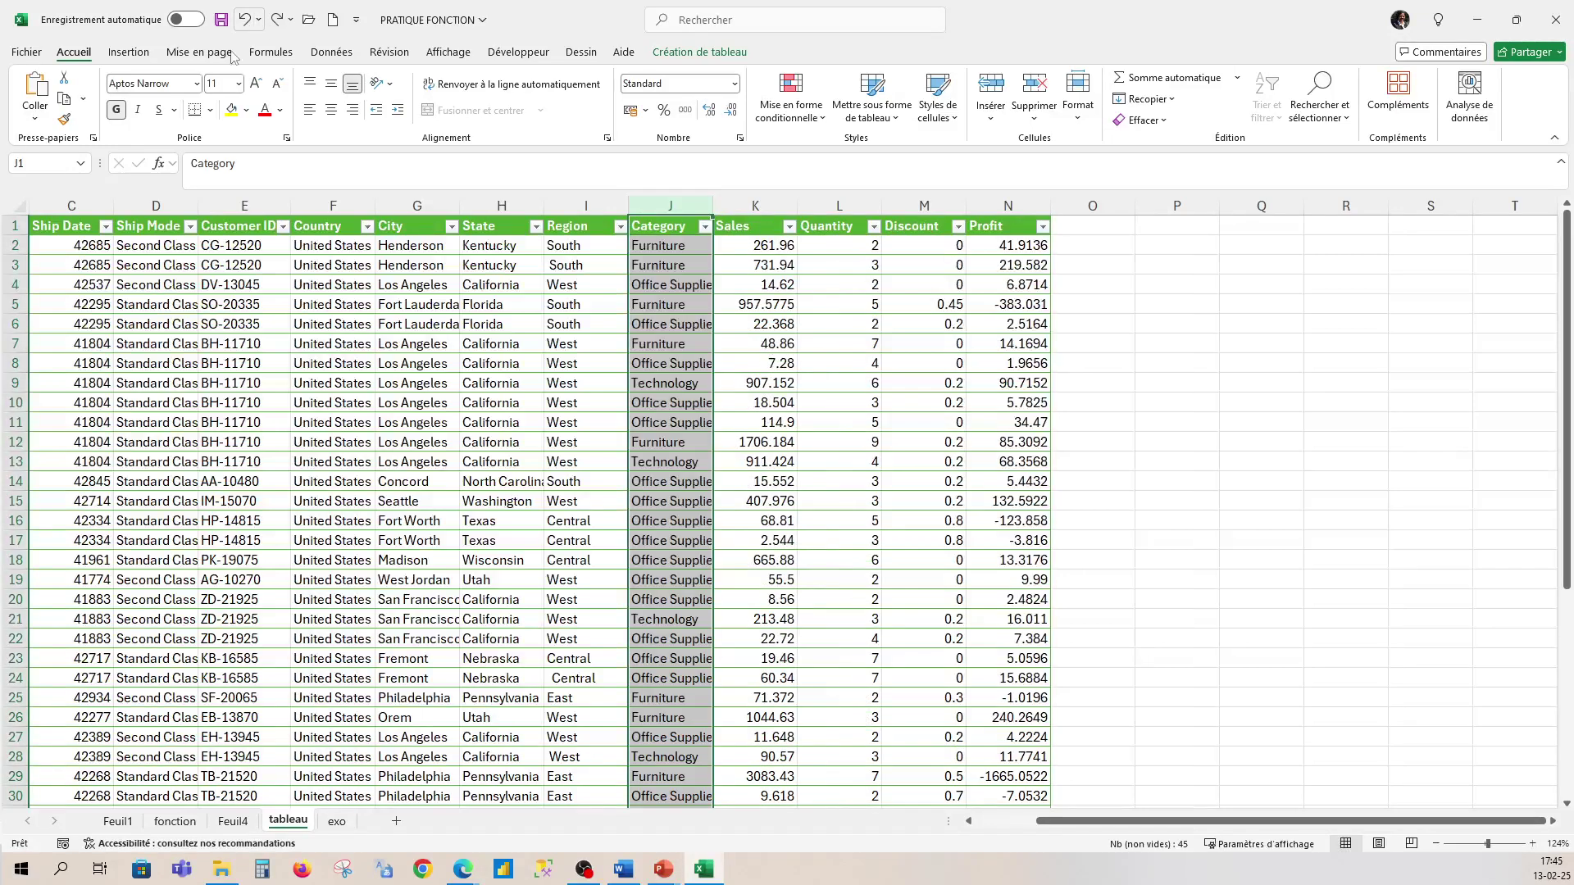
Try inserting a blank row above row 10 of the table, and undo the insertion
click(11, 403)
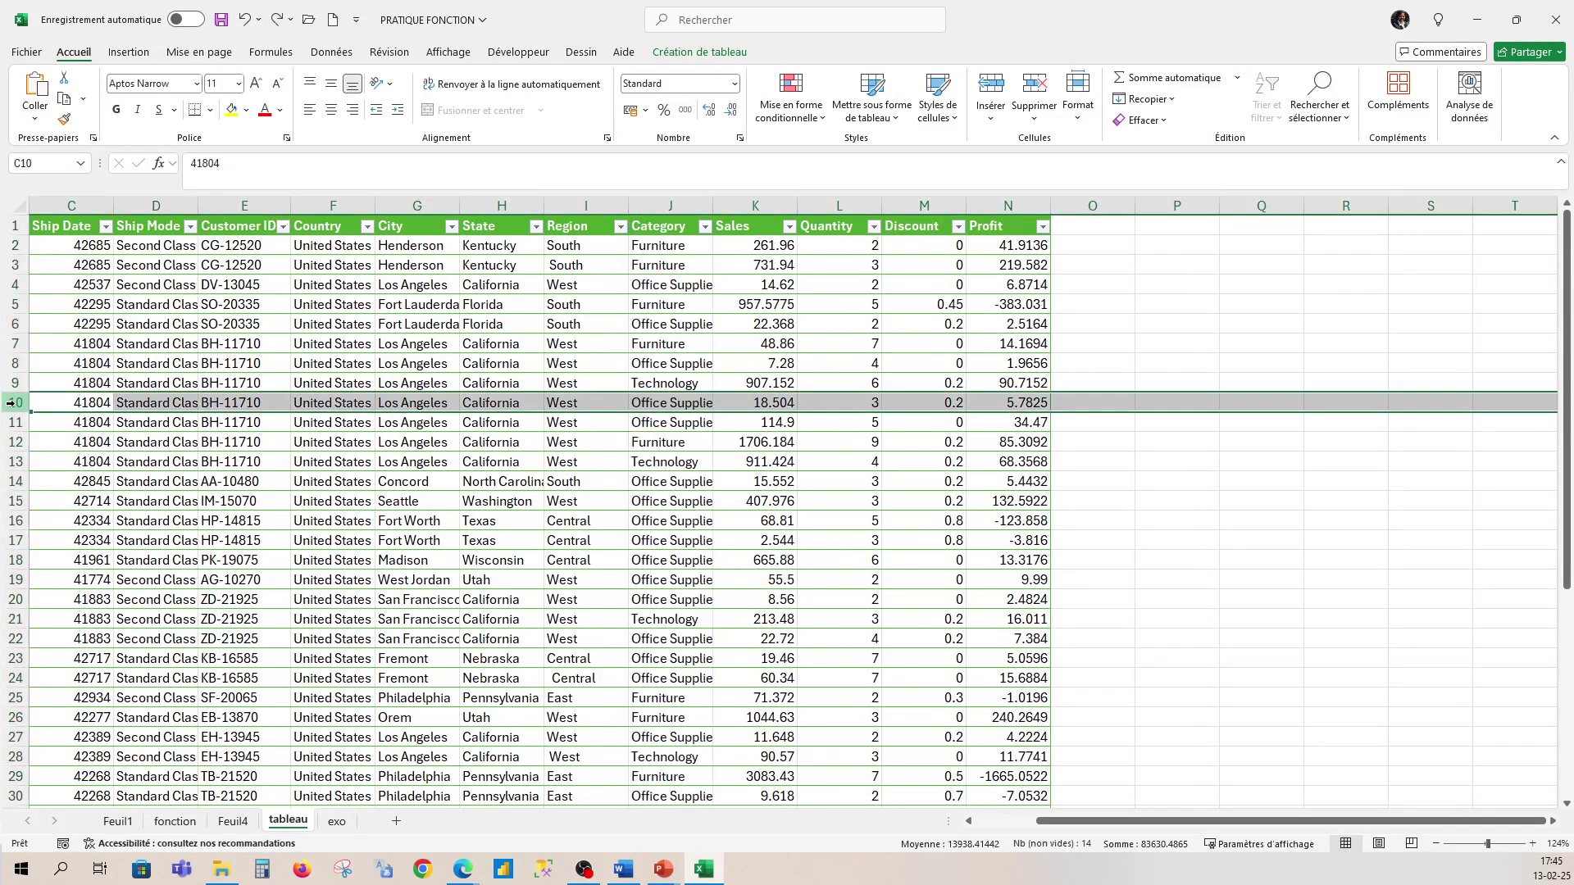
right_click(11, 403)
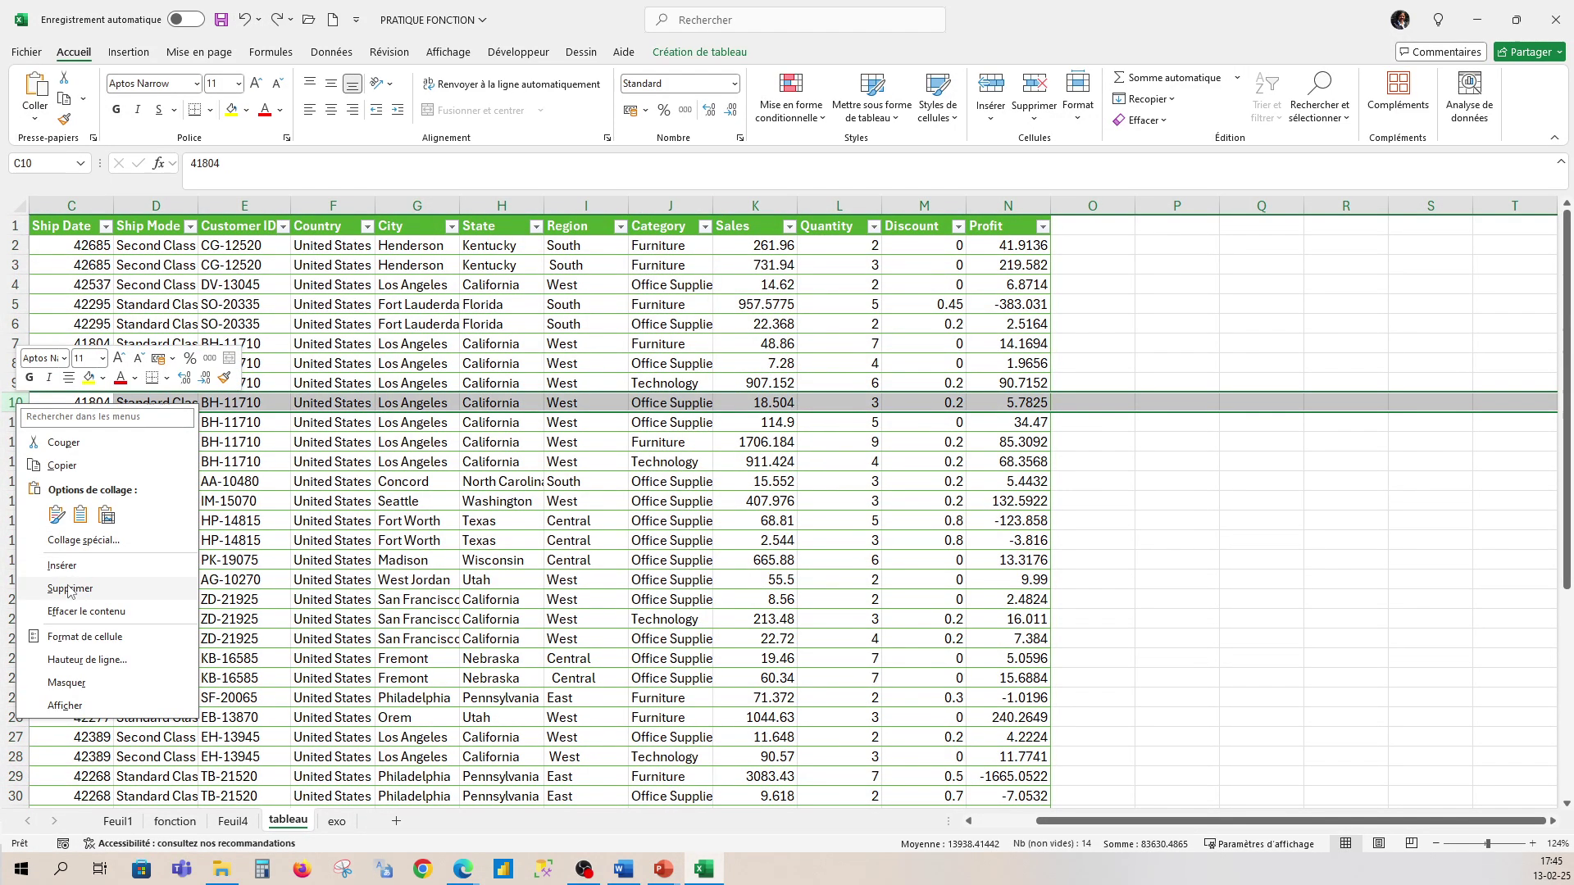
click(63, 566)
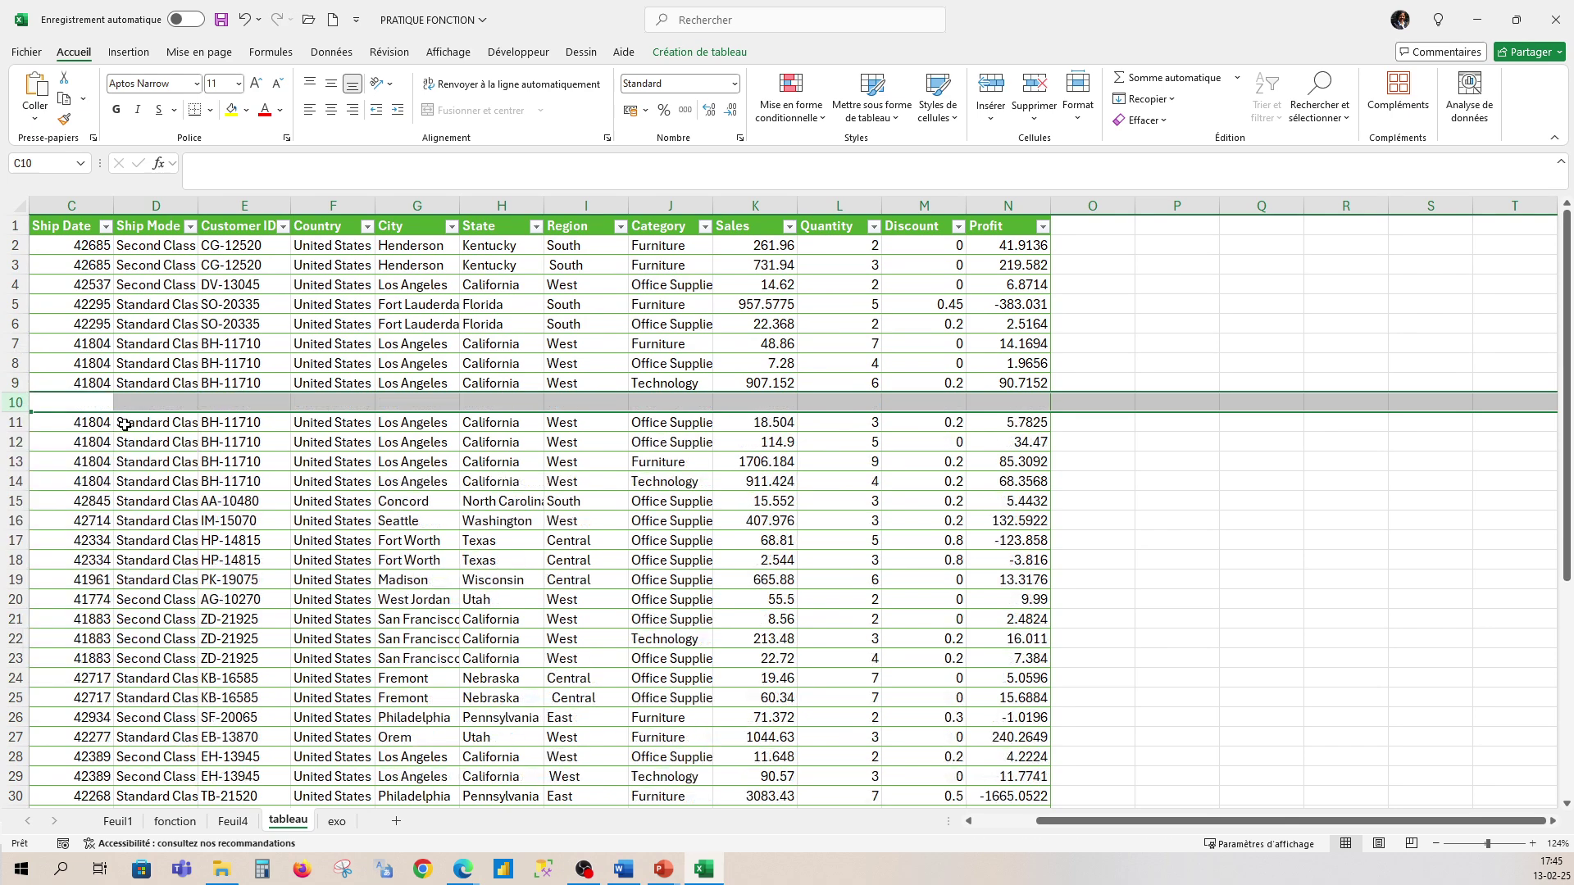
click(243, 21)
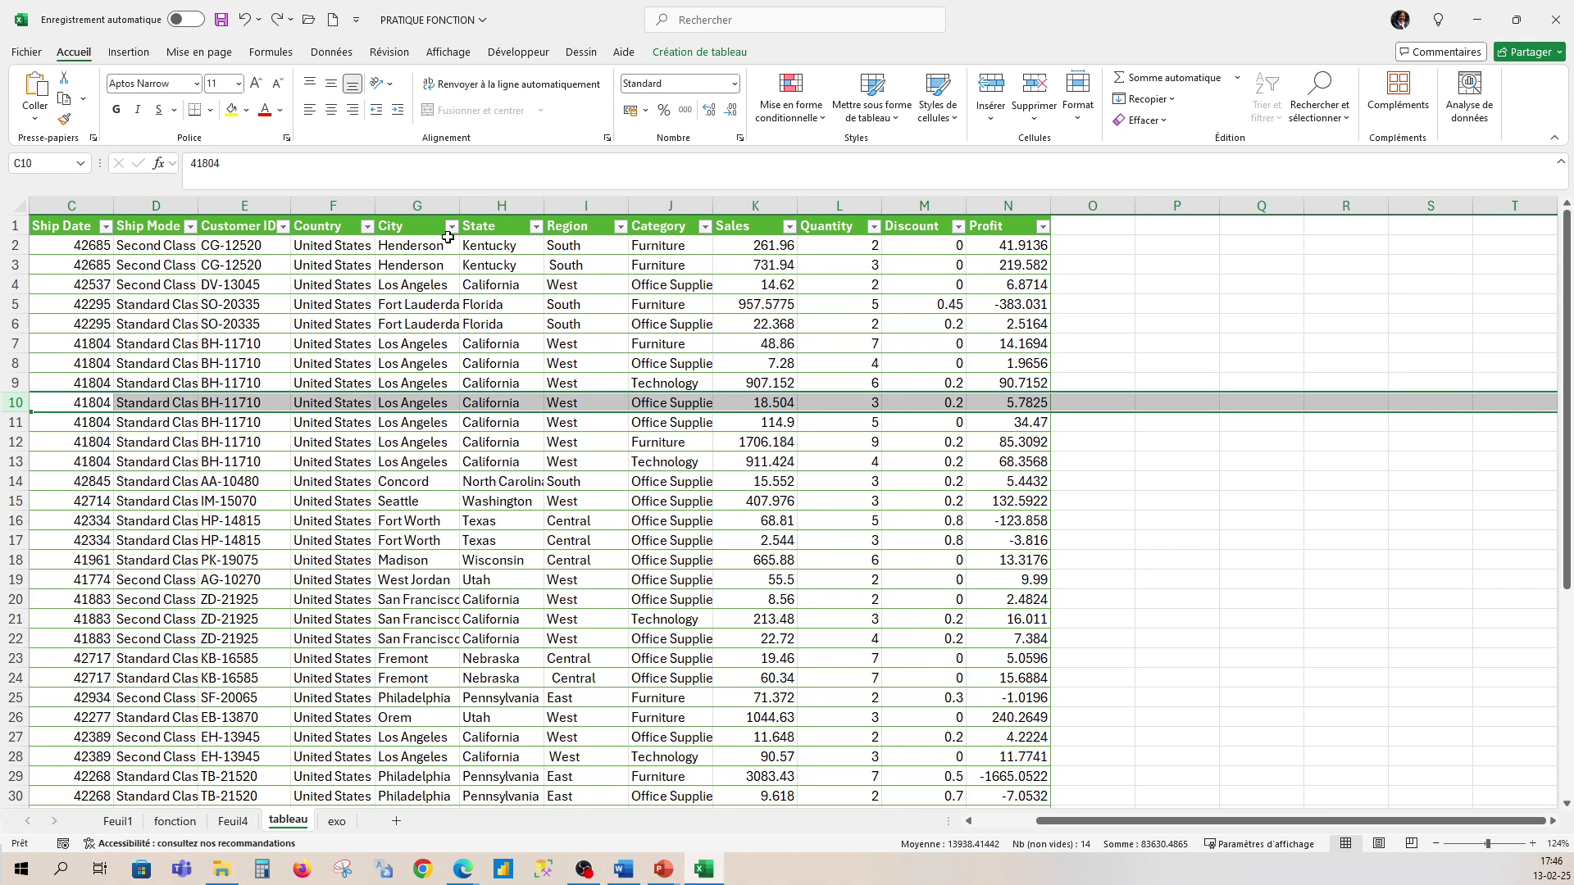
Filter the table's City column to show only Orem
scroll(483, 261, down, 4)
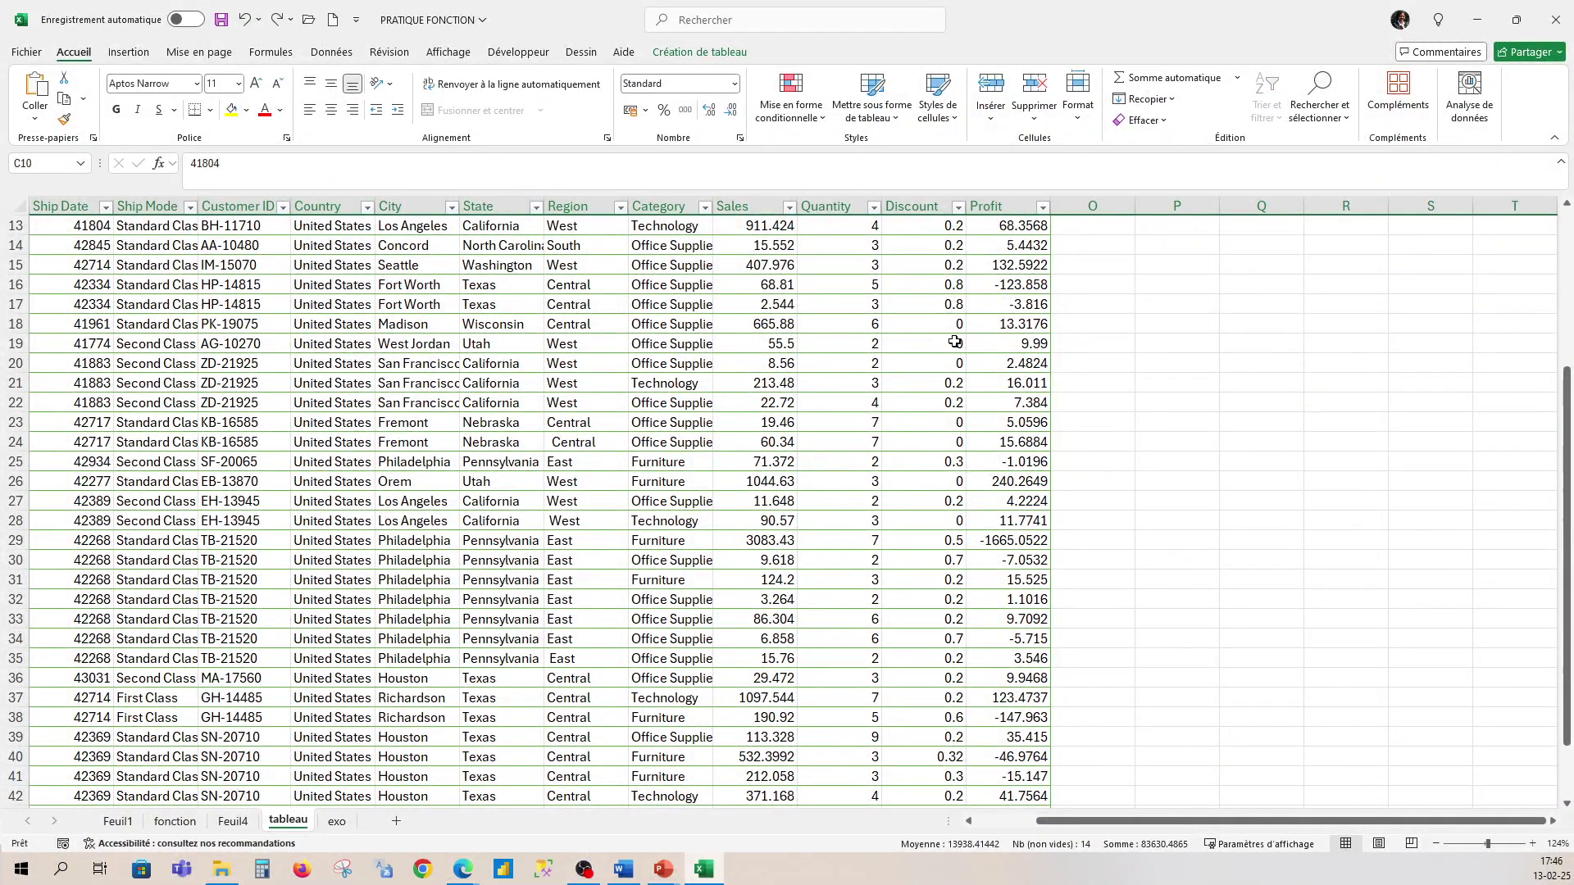
scroll(951, 361, down, 5)
scroll(950, 383, up, 8)
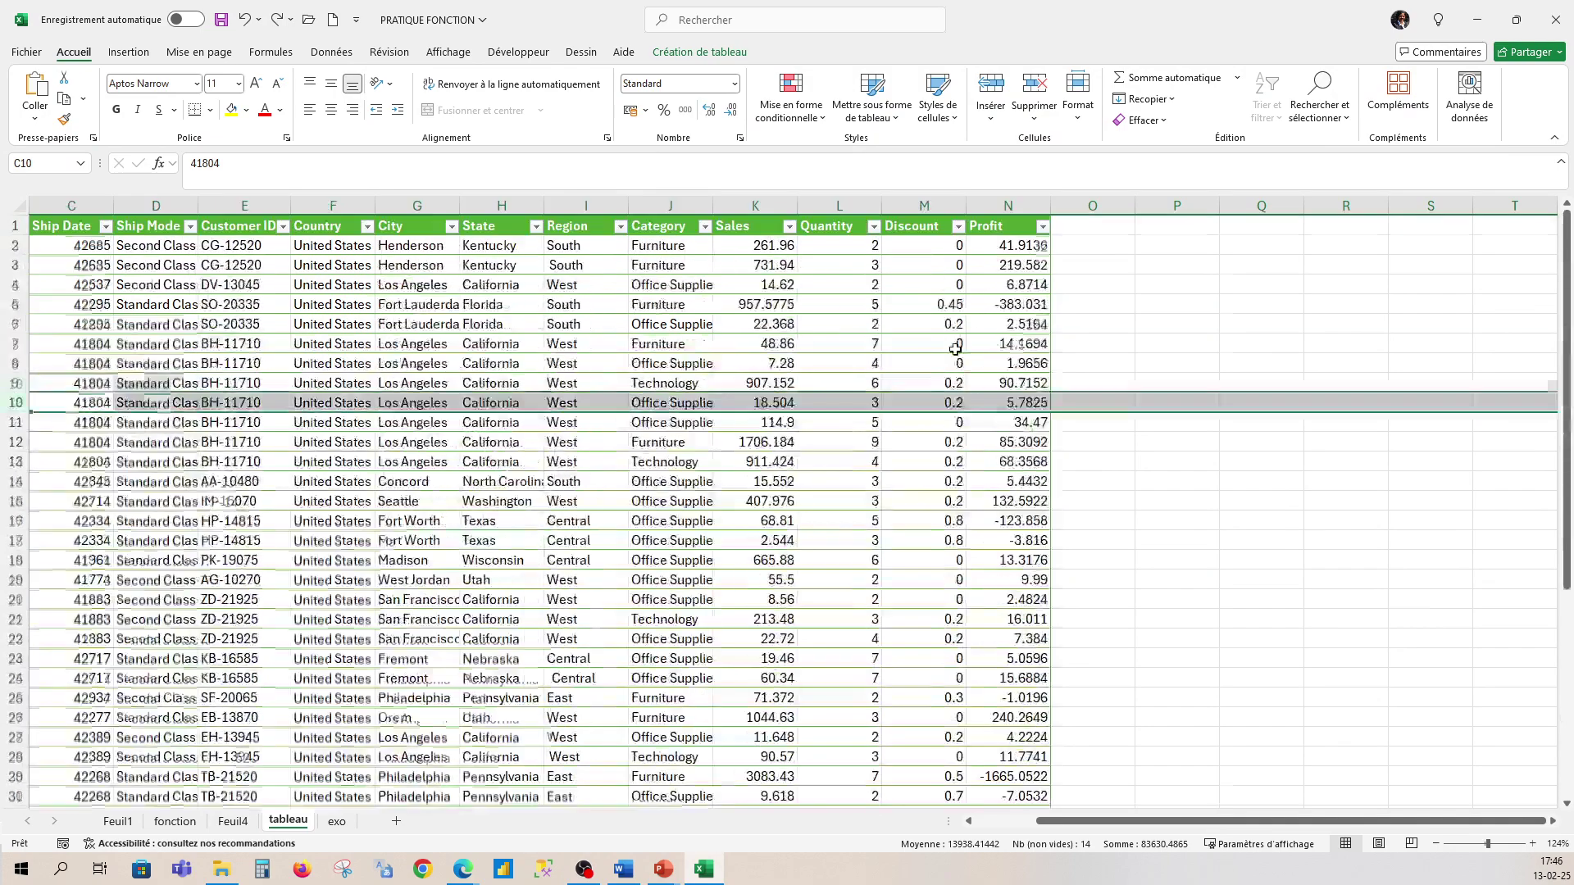
scroll(855, 297, down, 3)
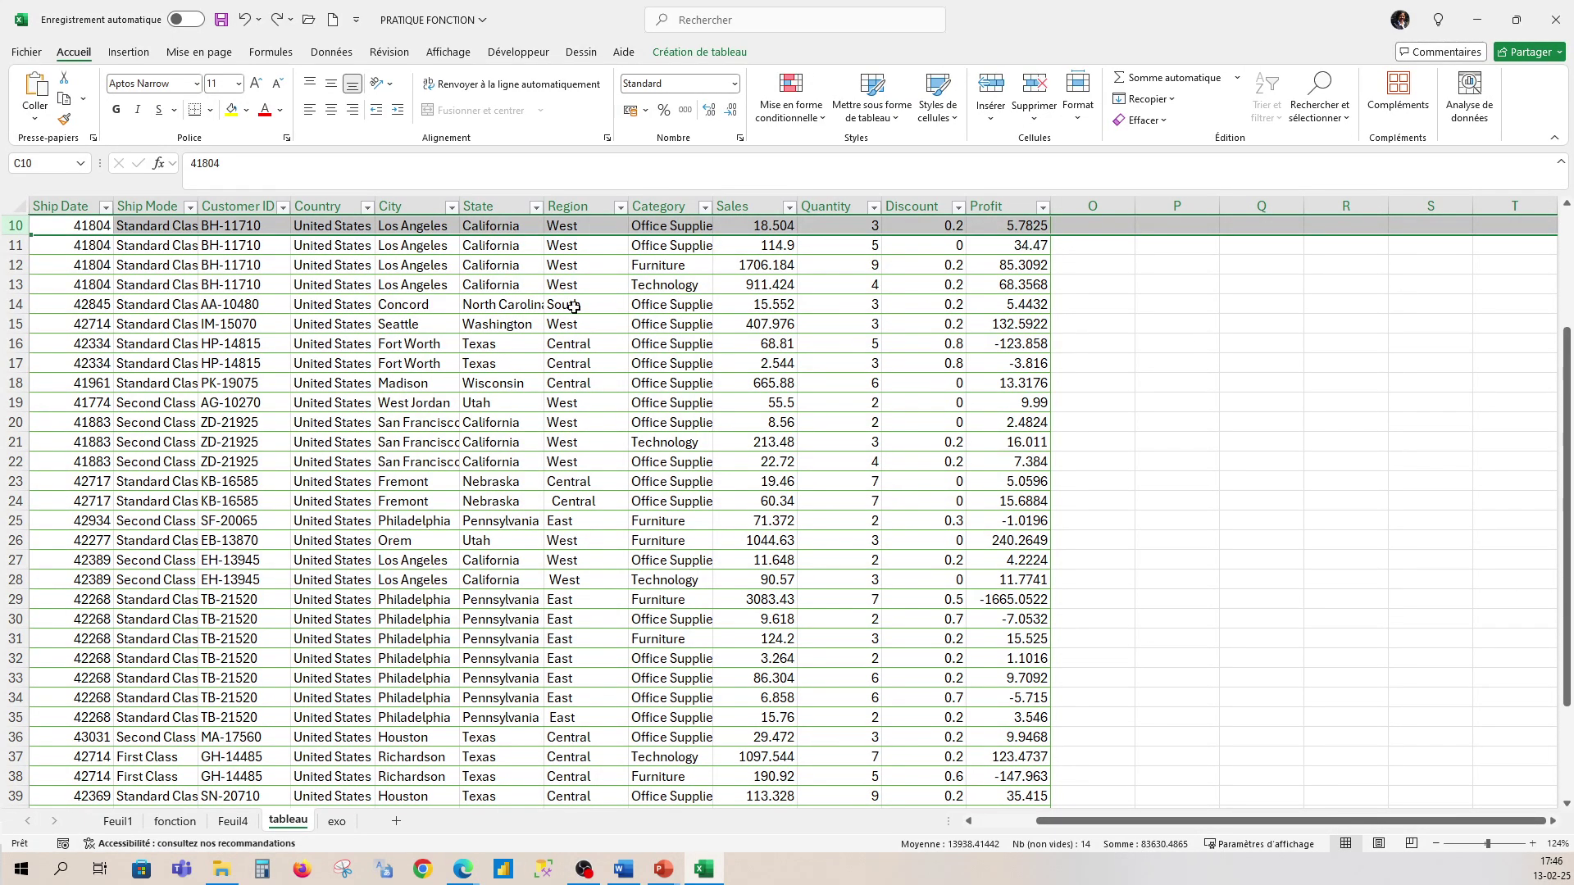
scroll(546, 332, up, 3)
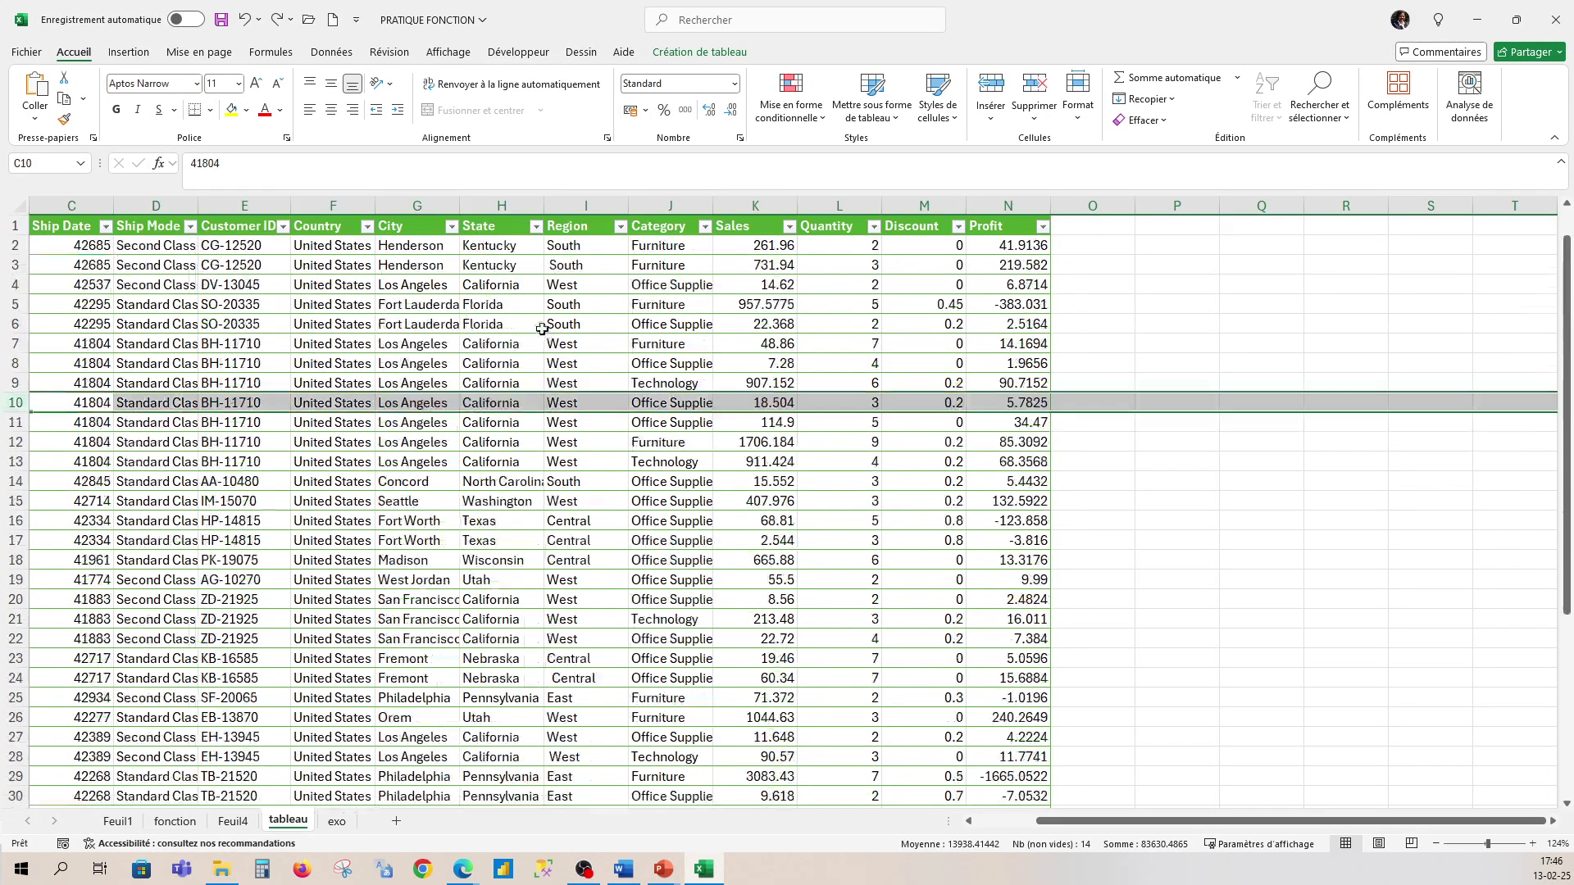
click(452, 227)
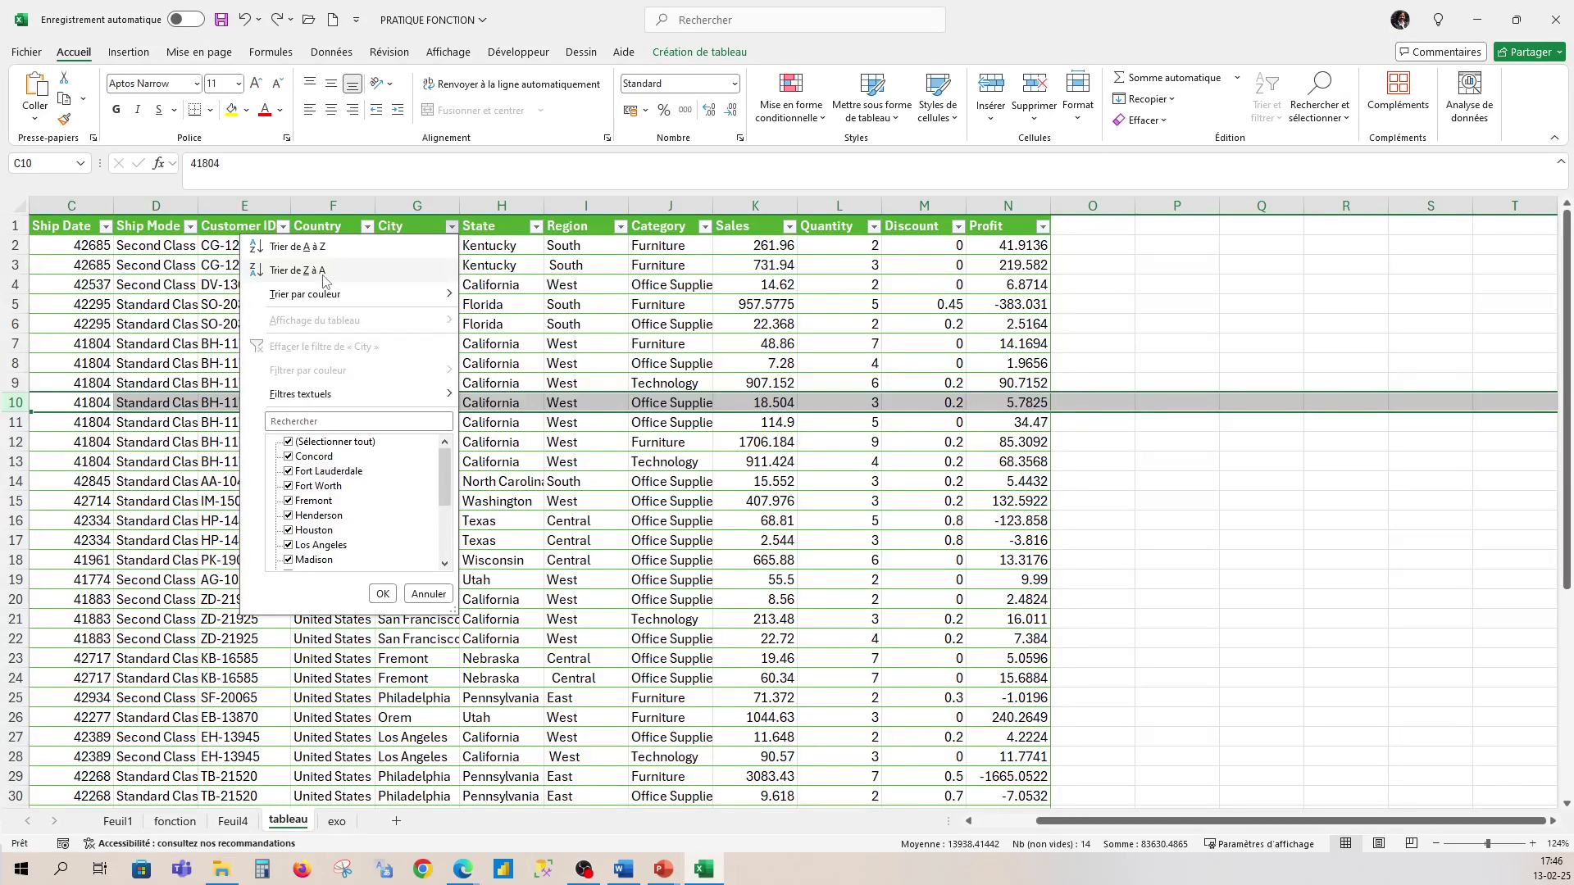
click(288, 443)
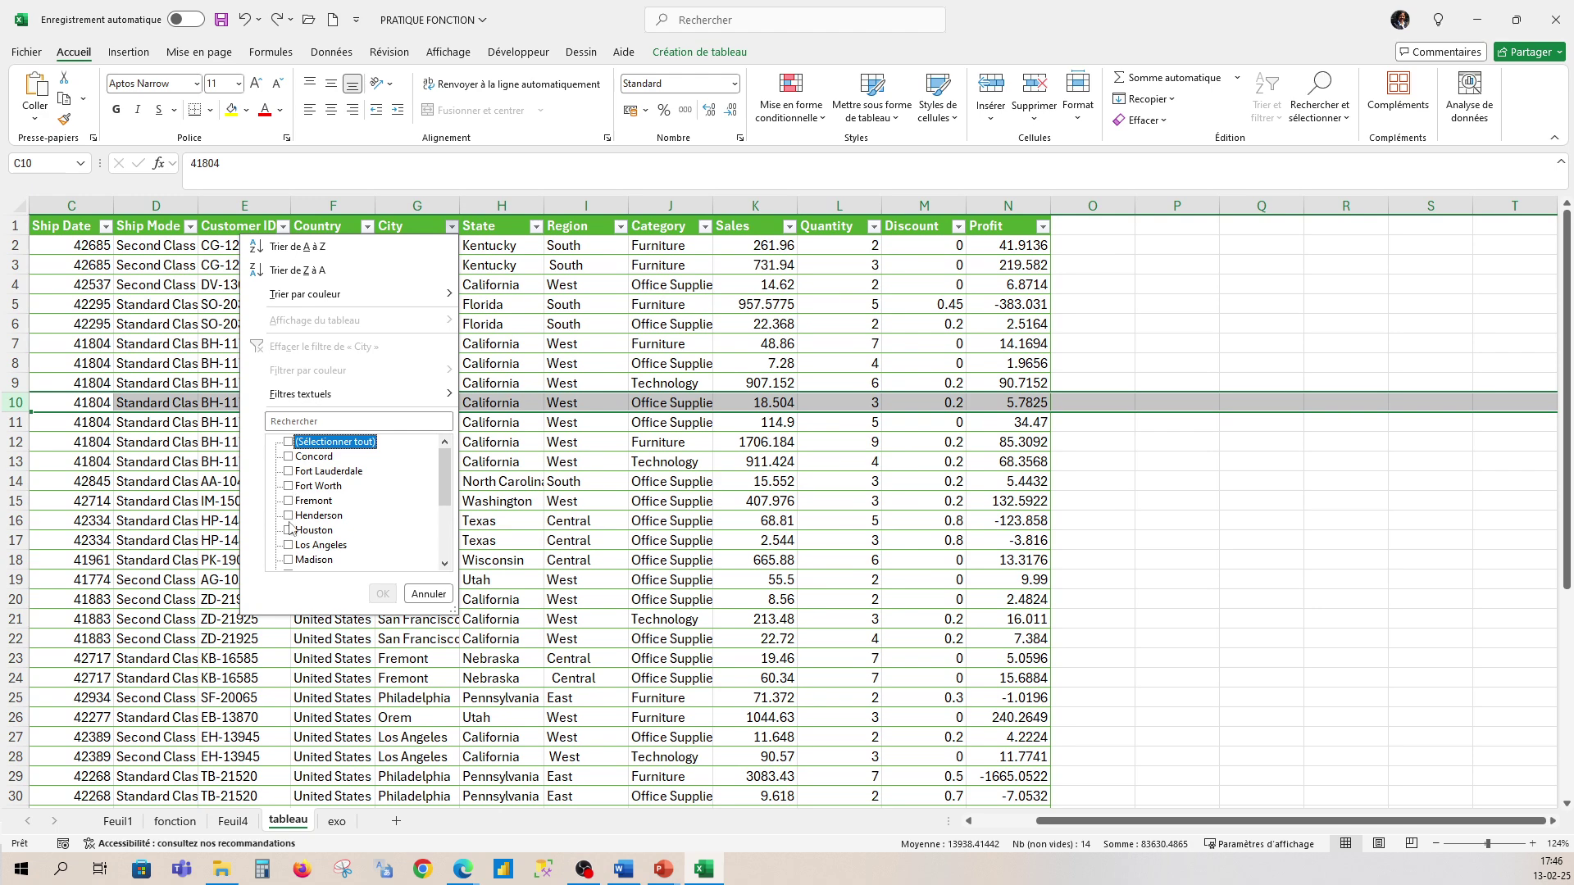
scroll(289, 497, down, 2)
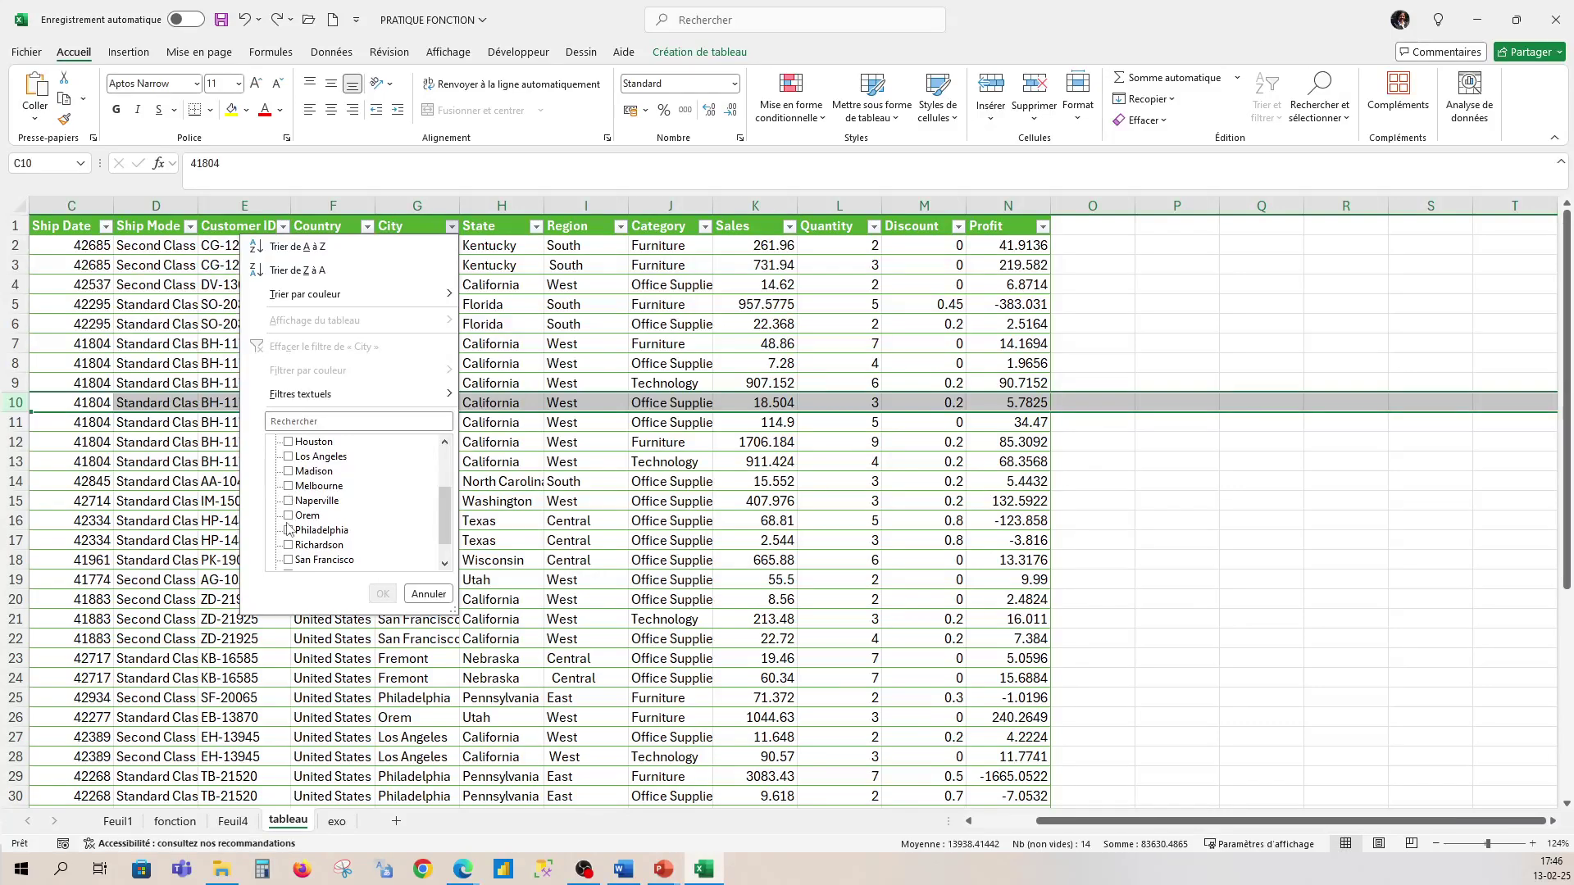
click(289, 517)
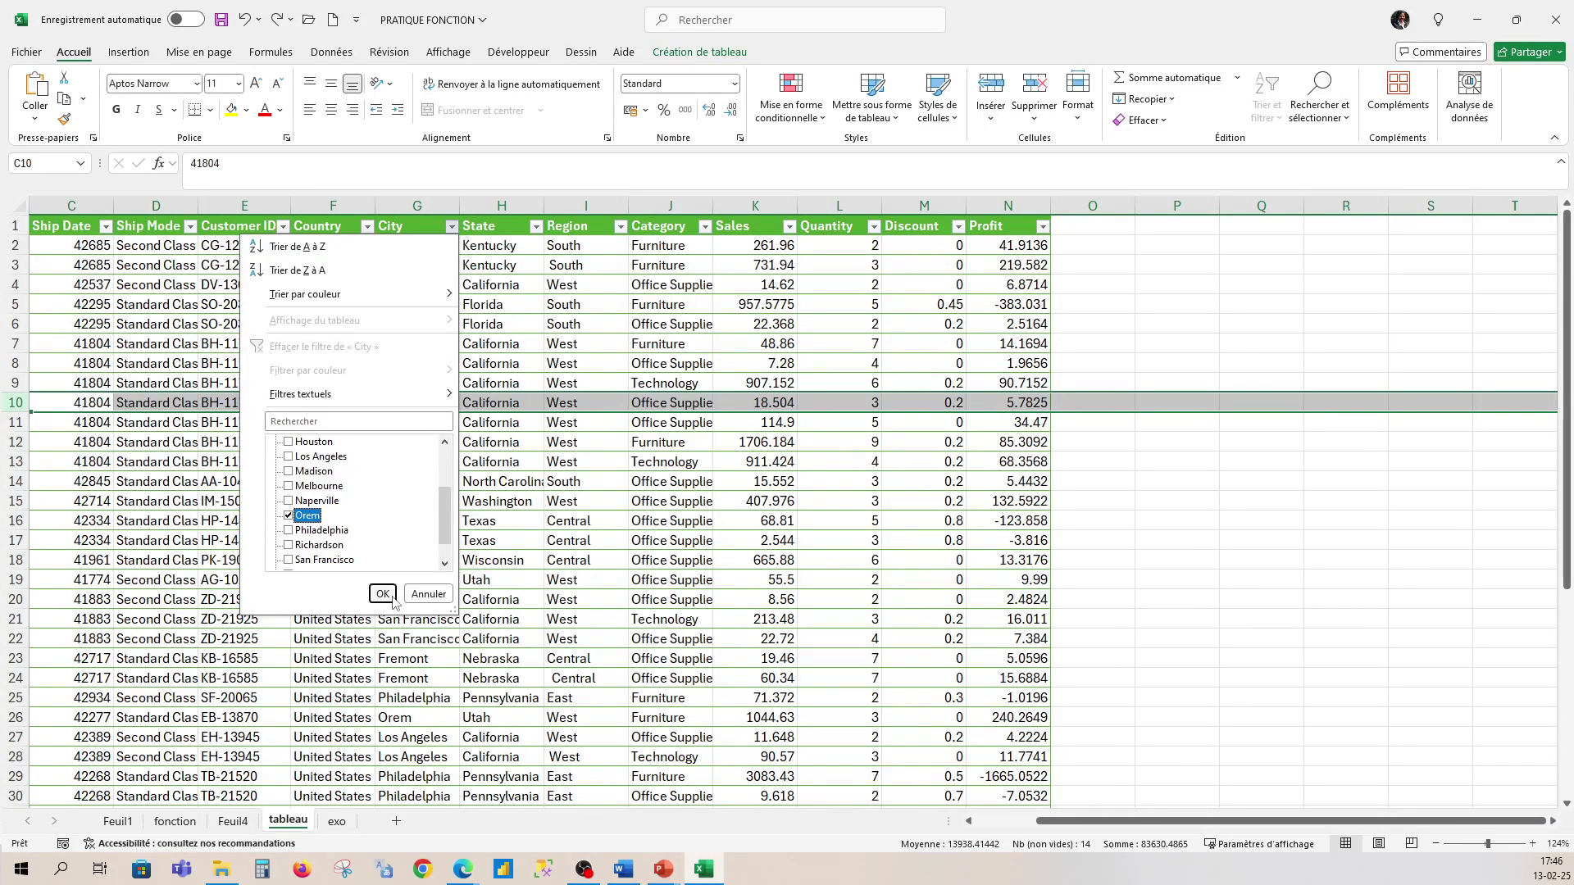
click(390, 595)
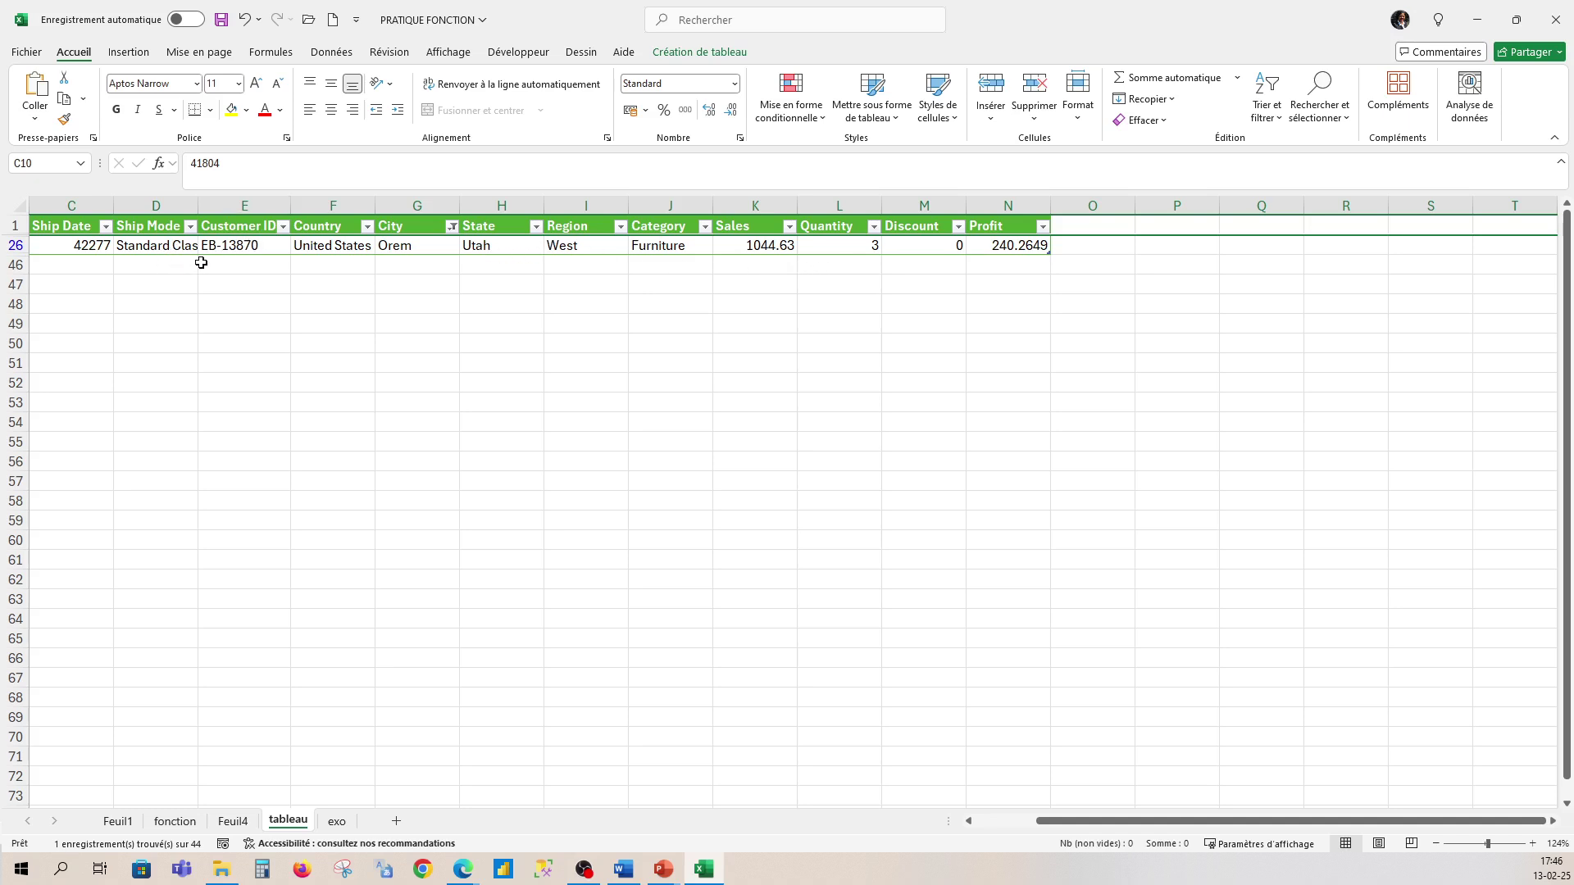
Add Fremont and Henderson to the City filter, and clear the filter from the City column
click(453, 225)
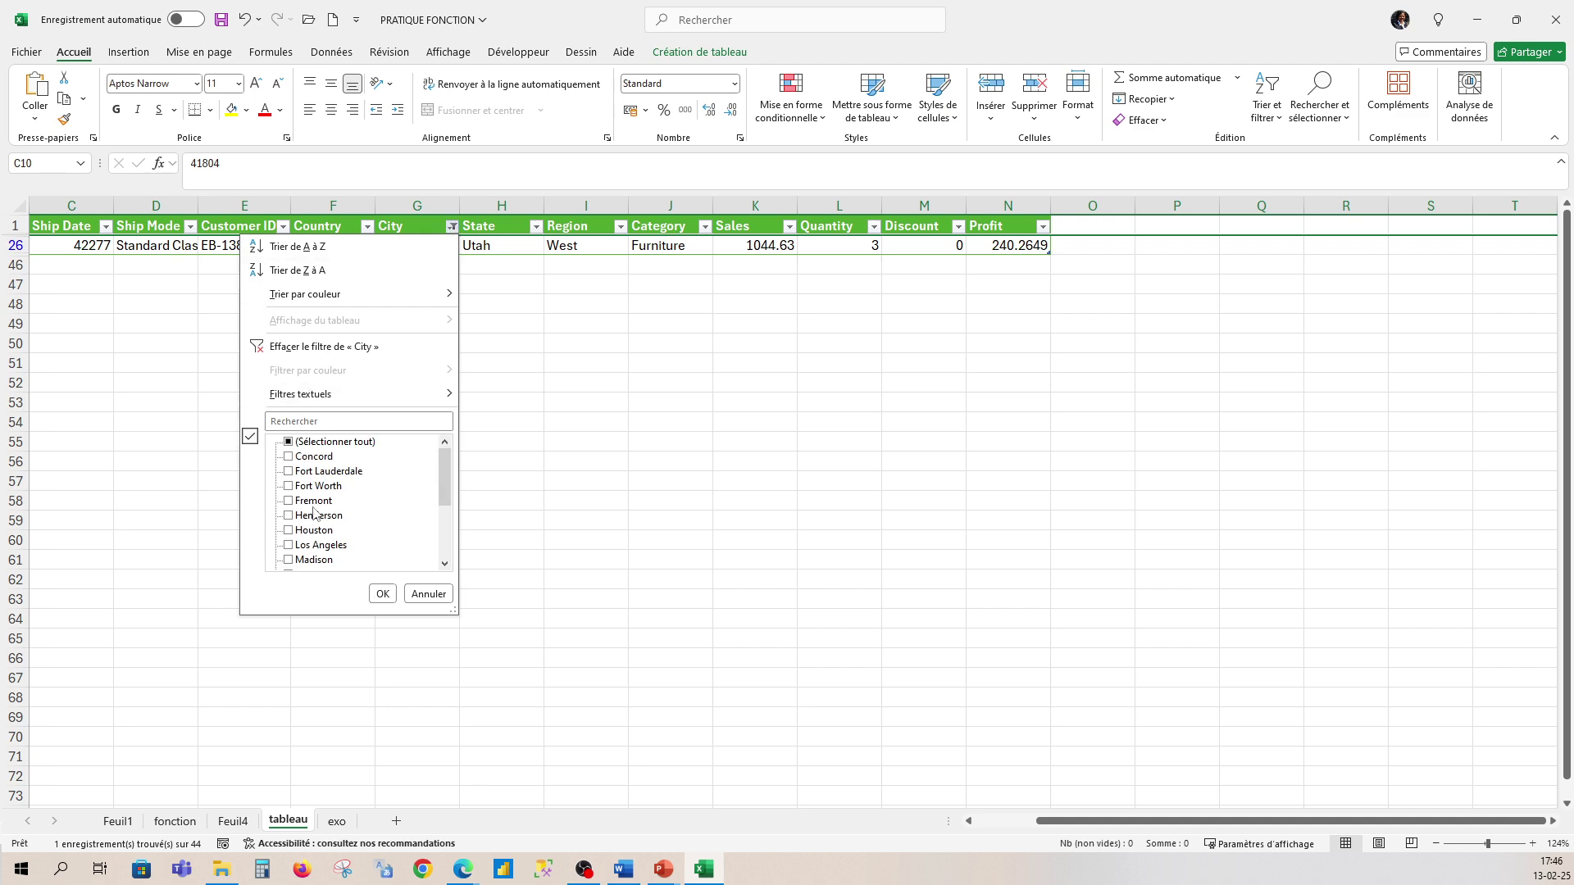
click(289, 501)
click(287, 516)
click(383, 593)
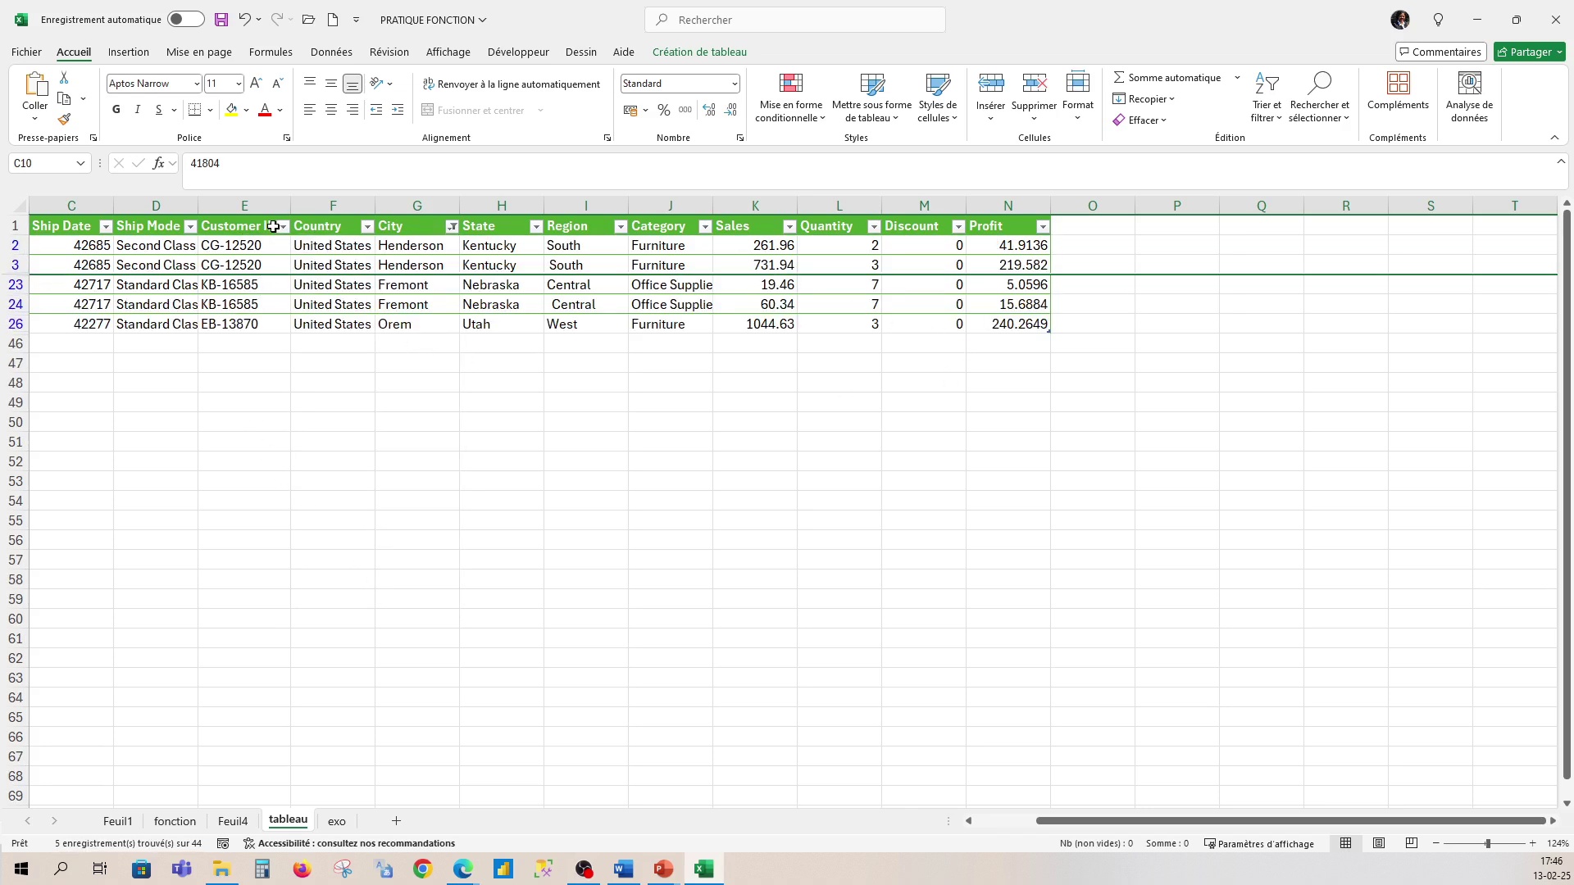
click(452, 227)
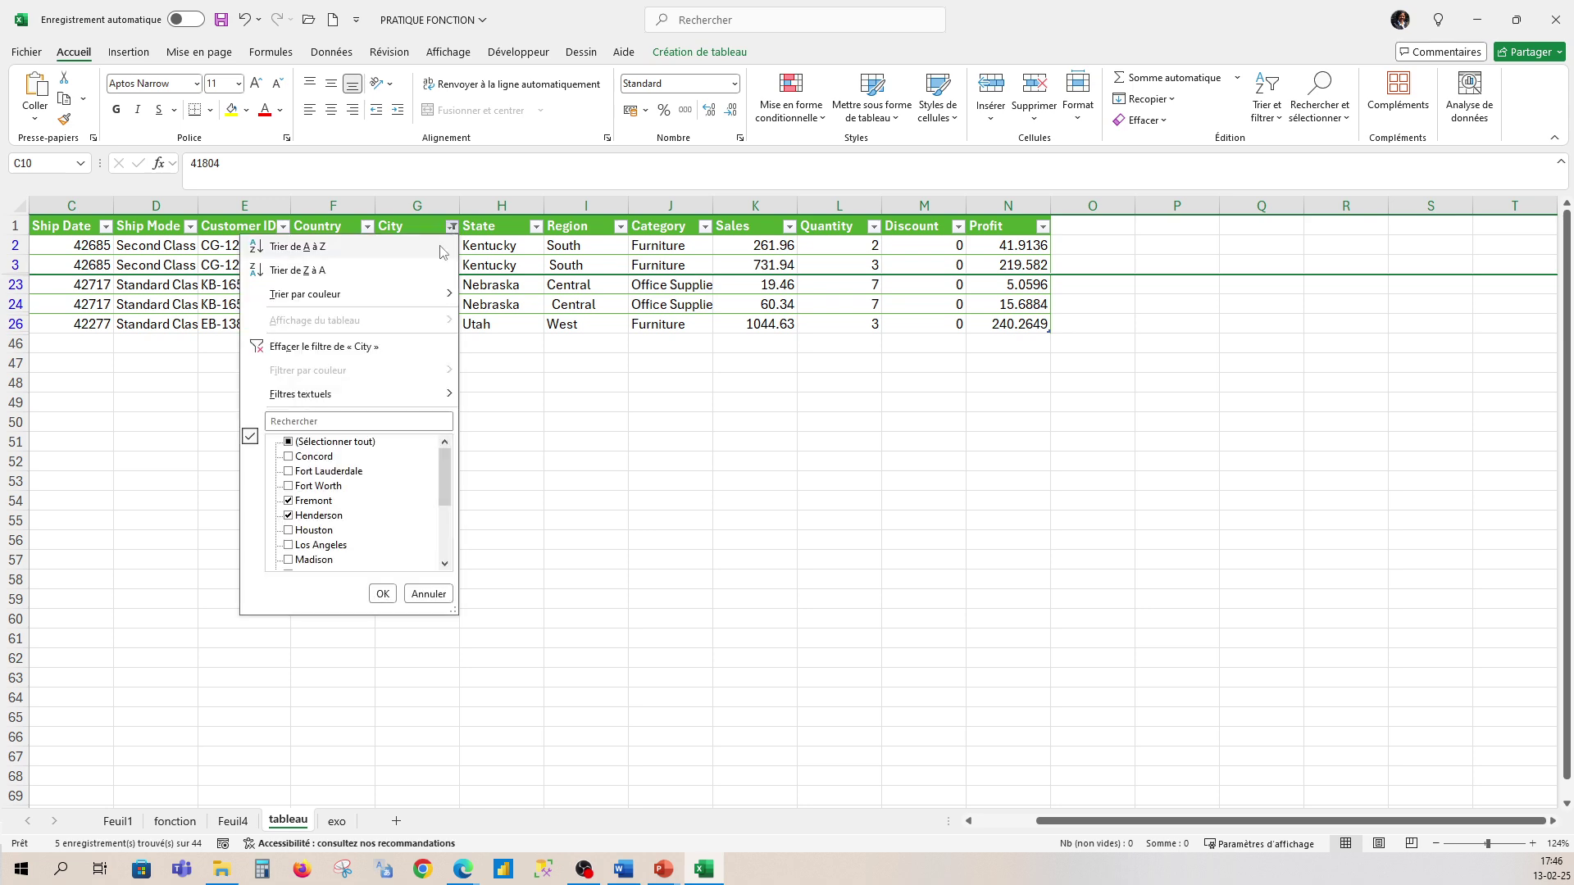
click(314, 348)
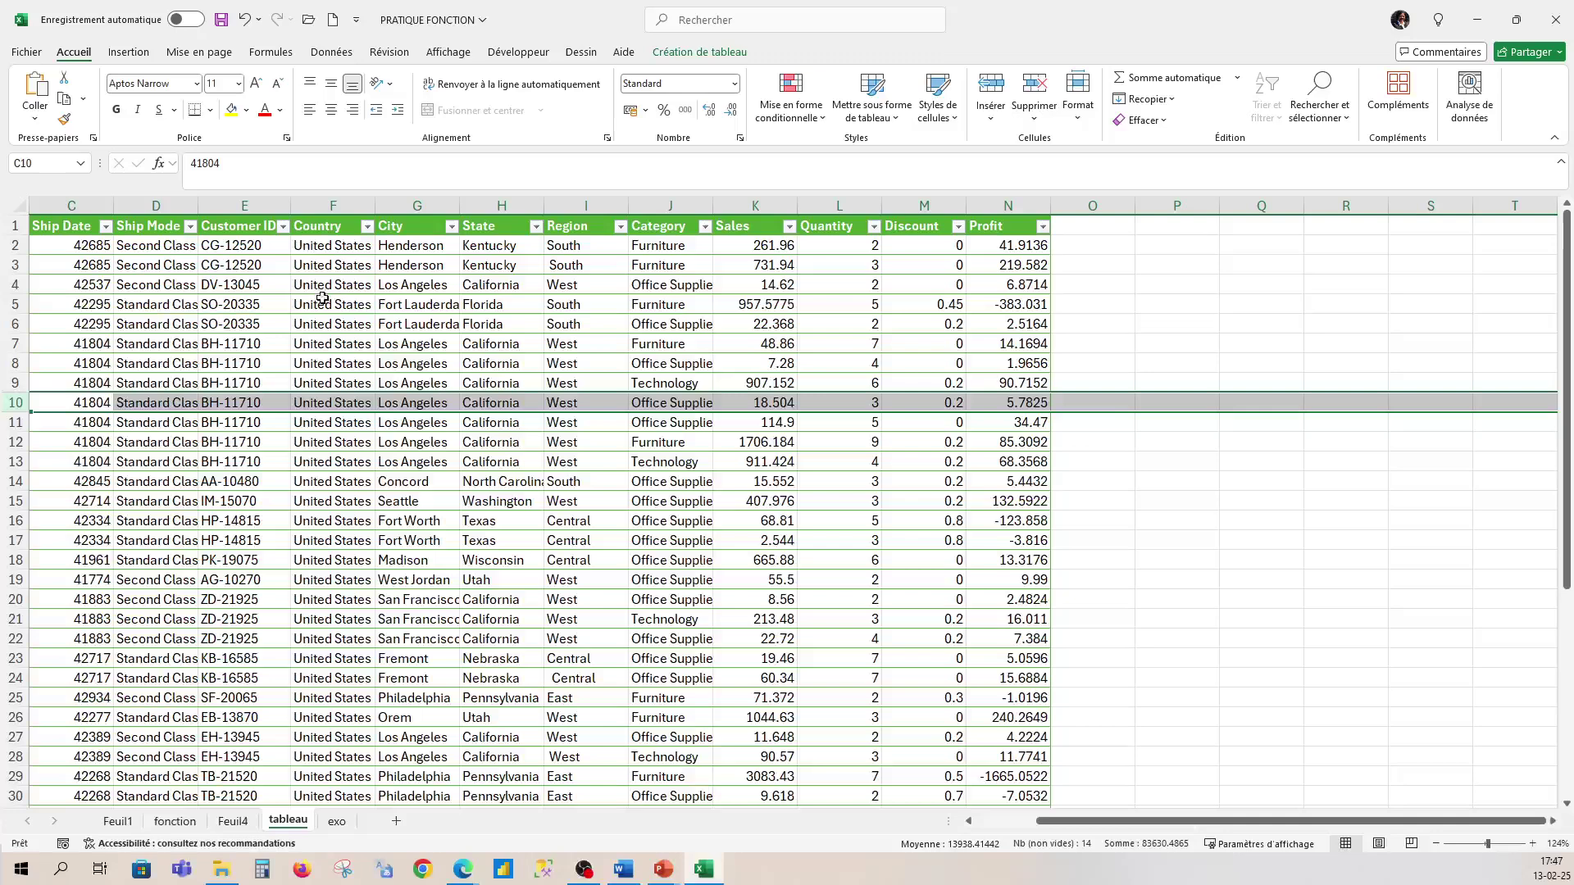
Open a custom sort for the table and set State as the first sort column
click(283, 226)
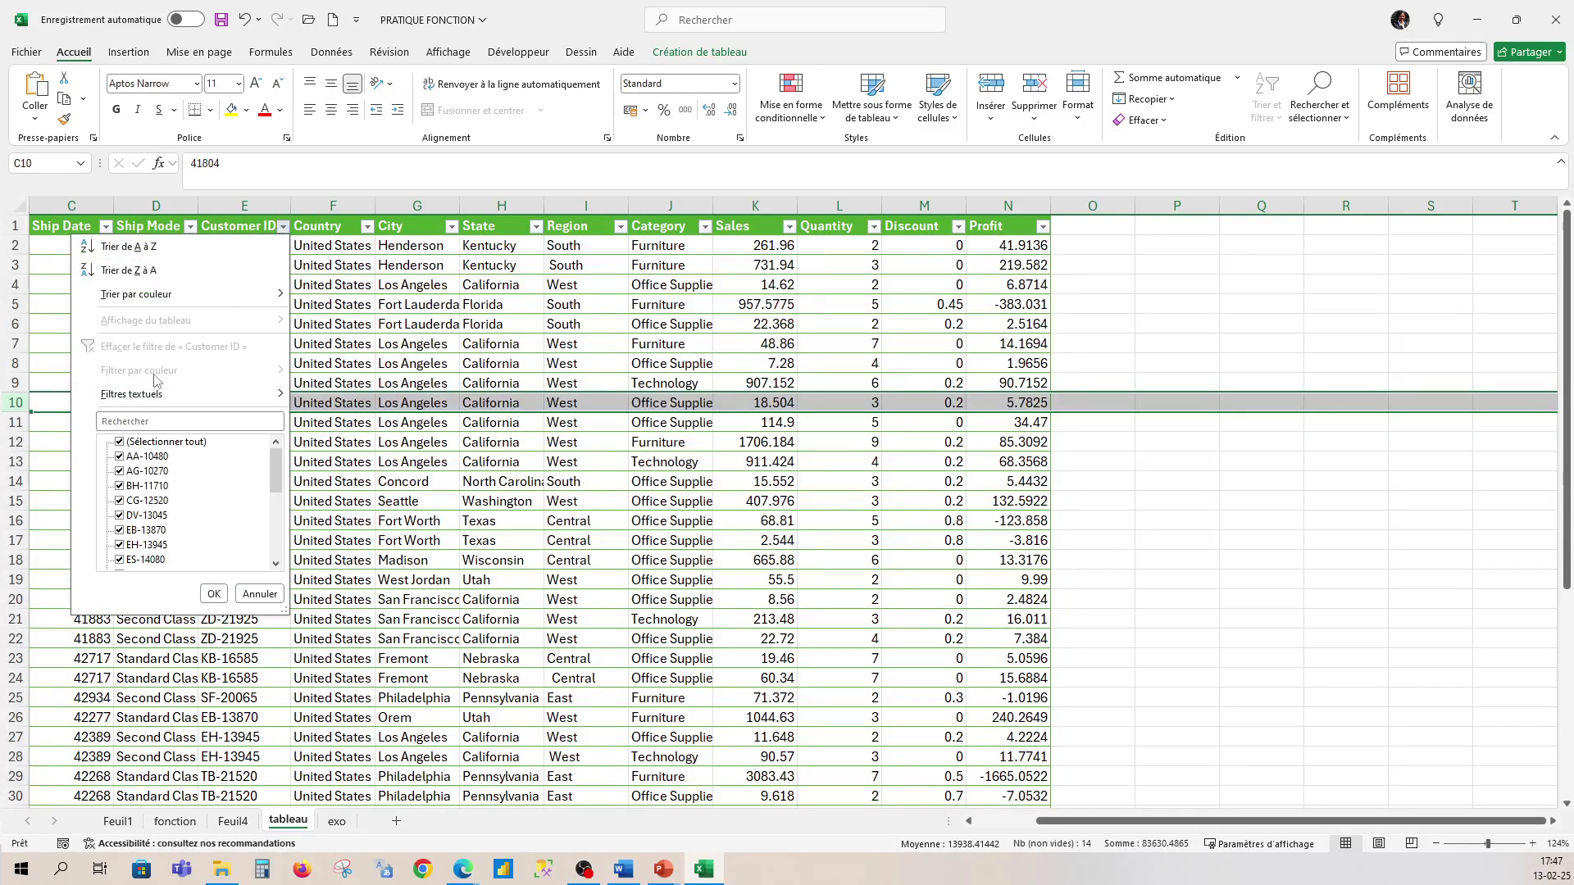
mouse_move(174, 305)
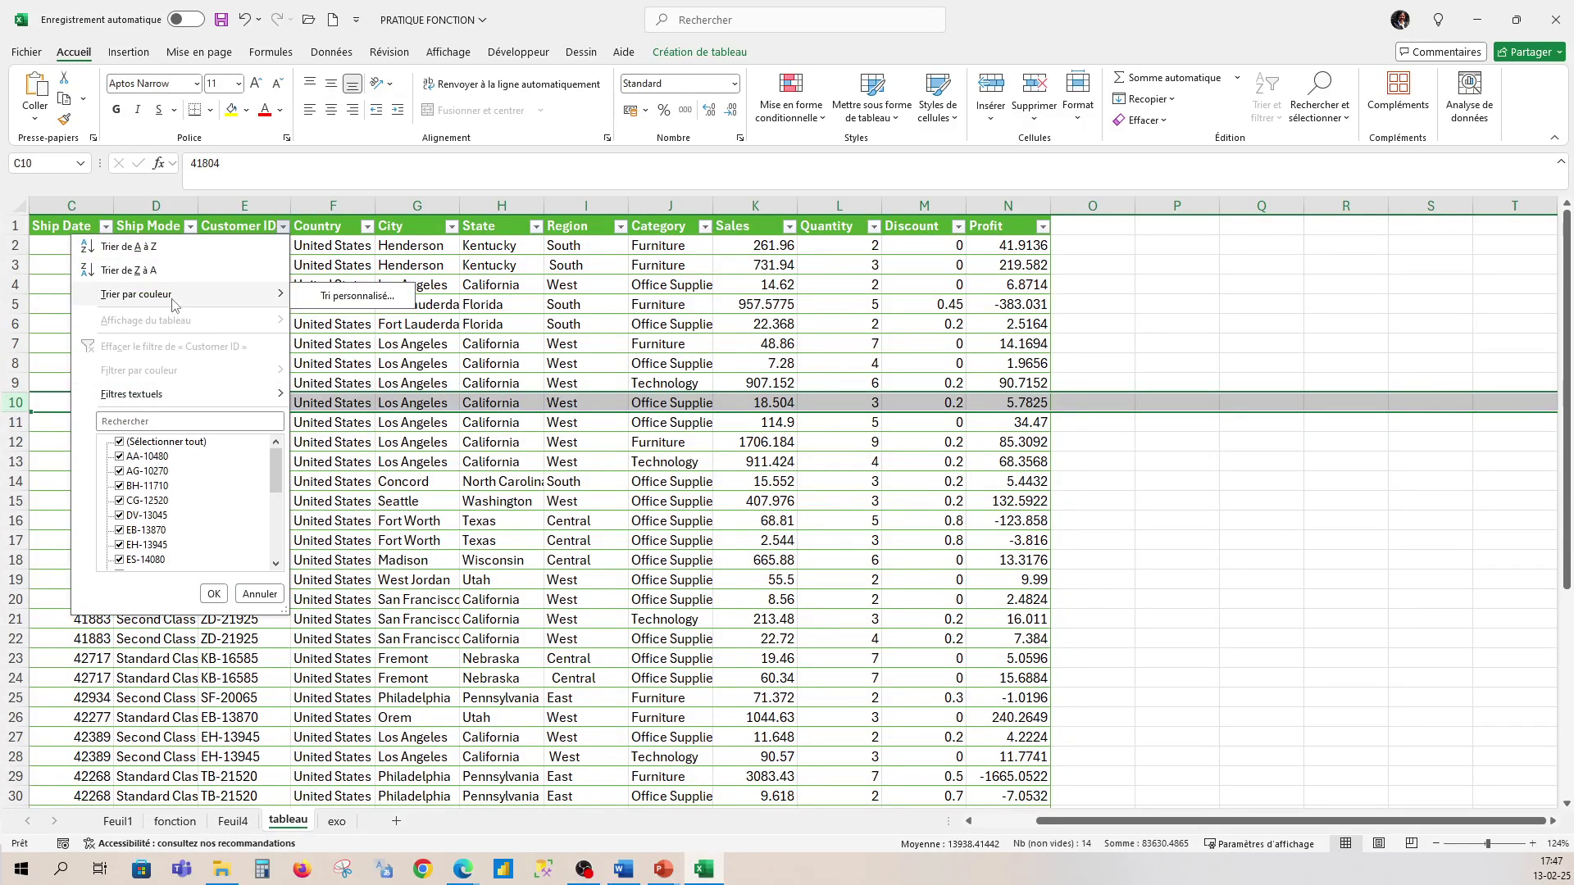
click(338, 297)
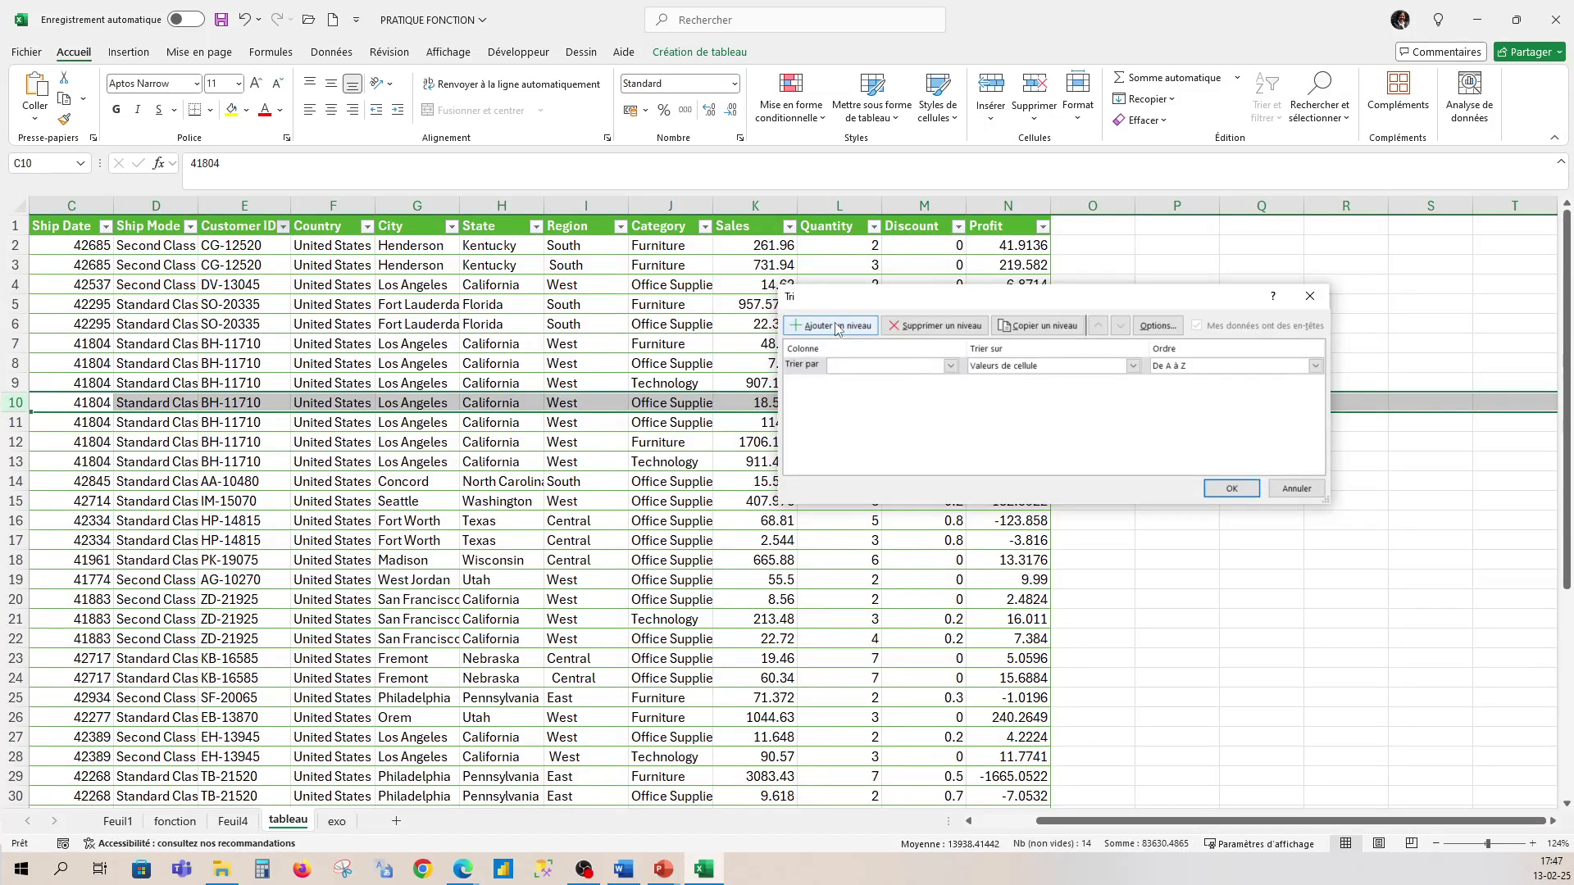
click(951, 366)
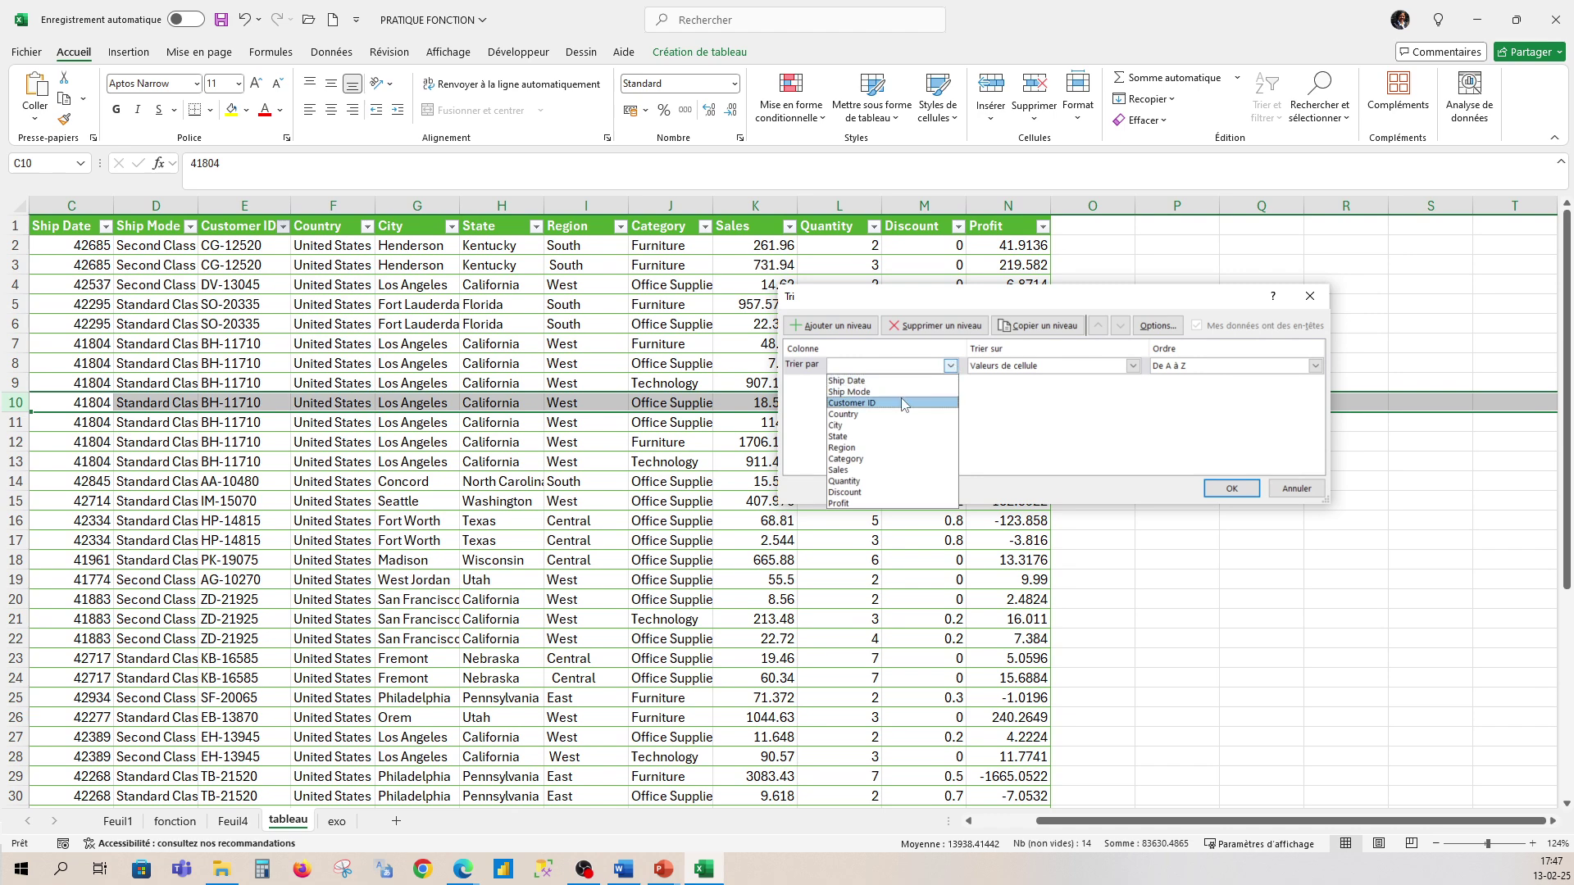
click(847, 437)
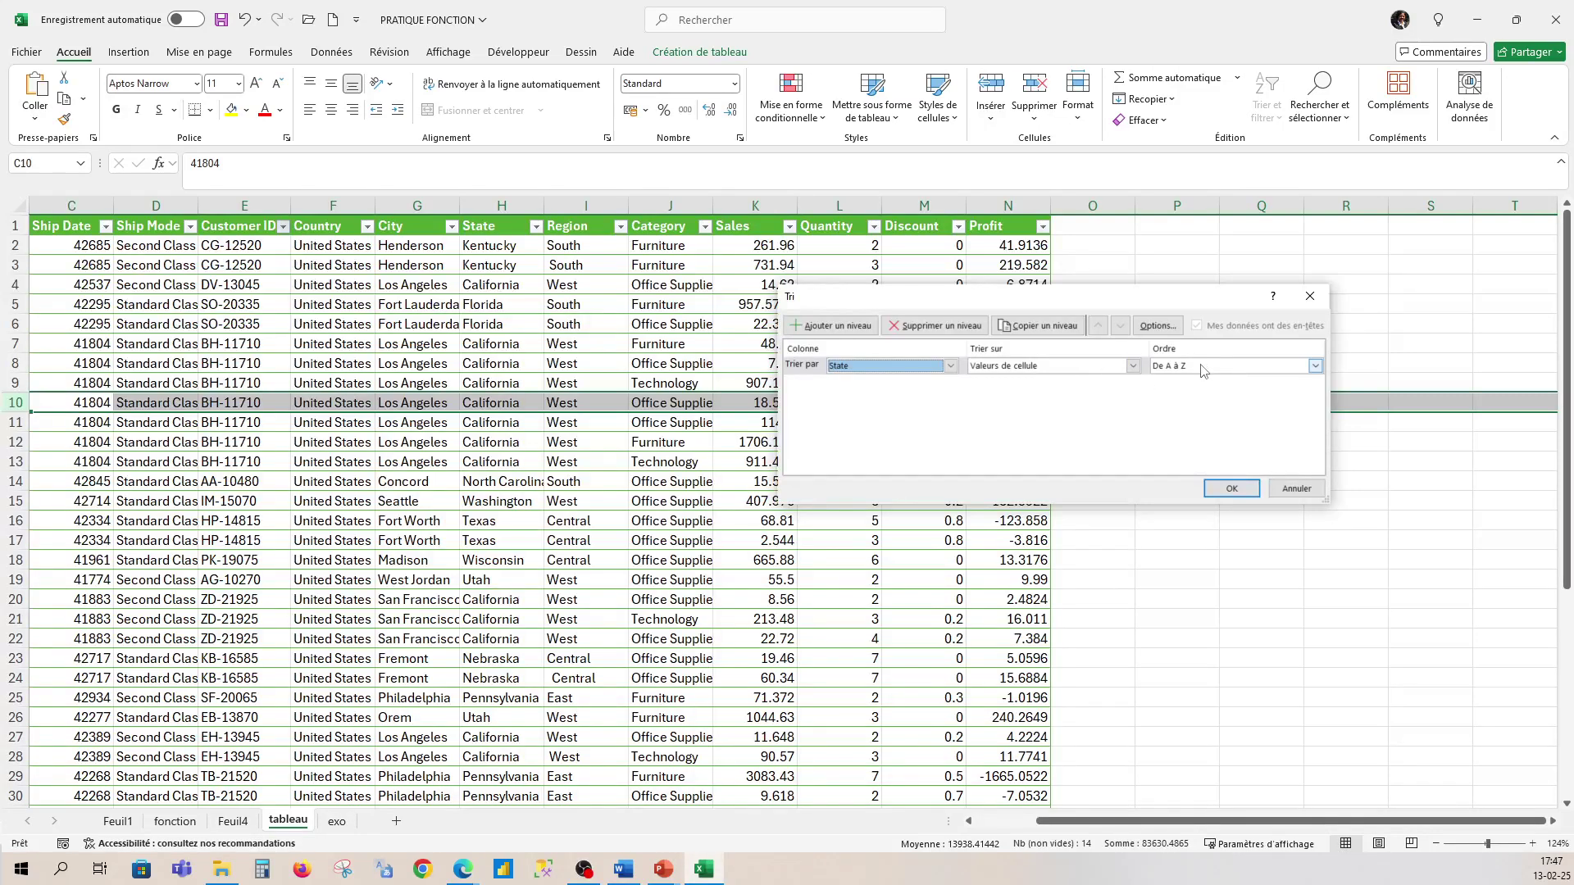
Add a second sort level on Sales by cell values, ordered from smallest to largest, and apply the sort
click(1134, 366)
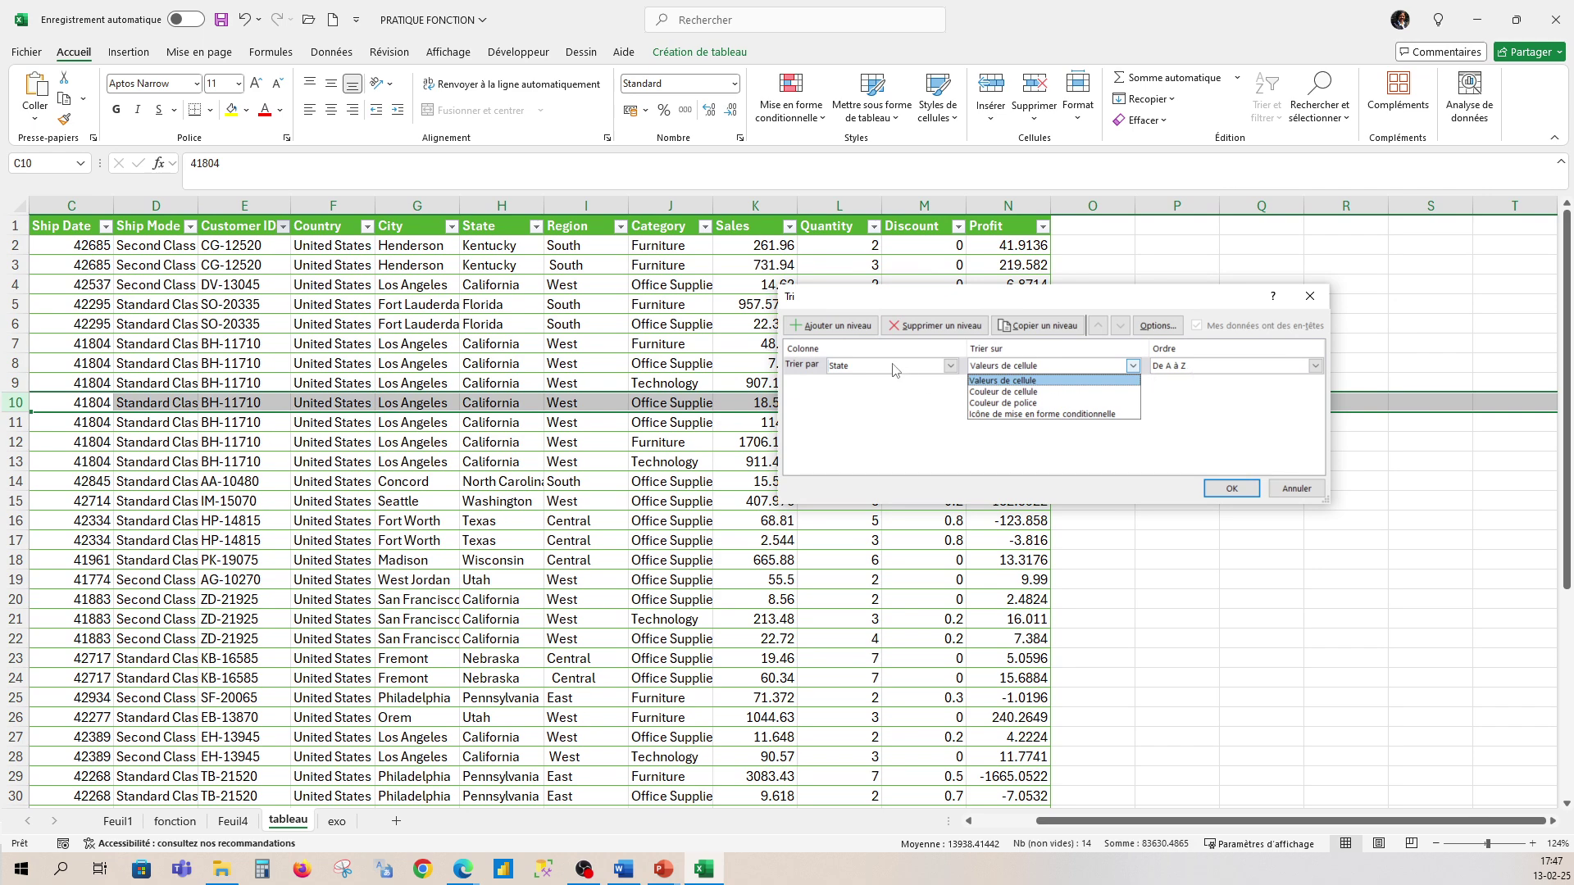
click(859, 335)
click(859, 328)
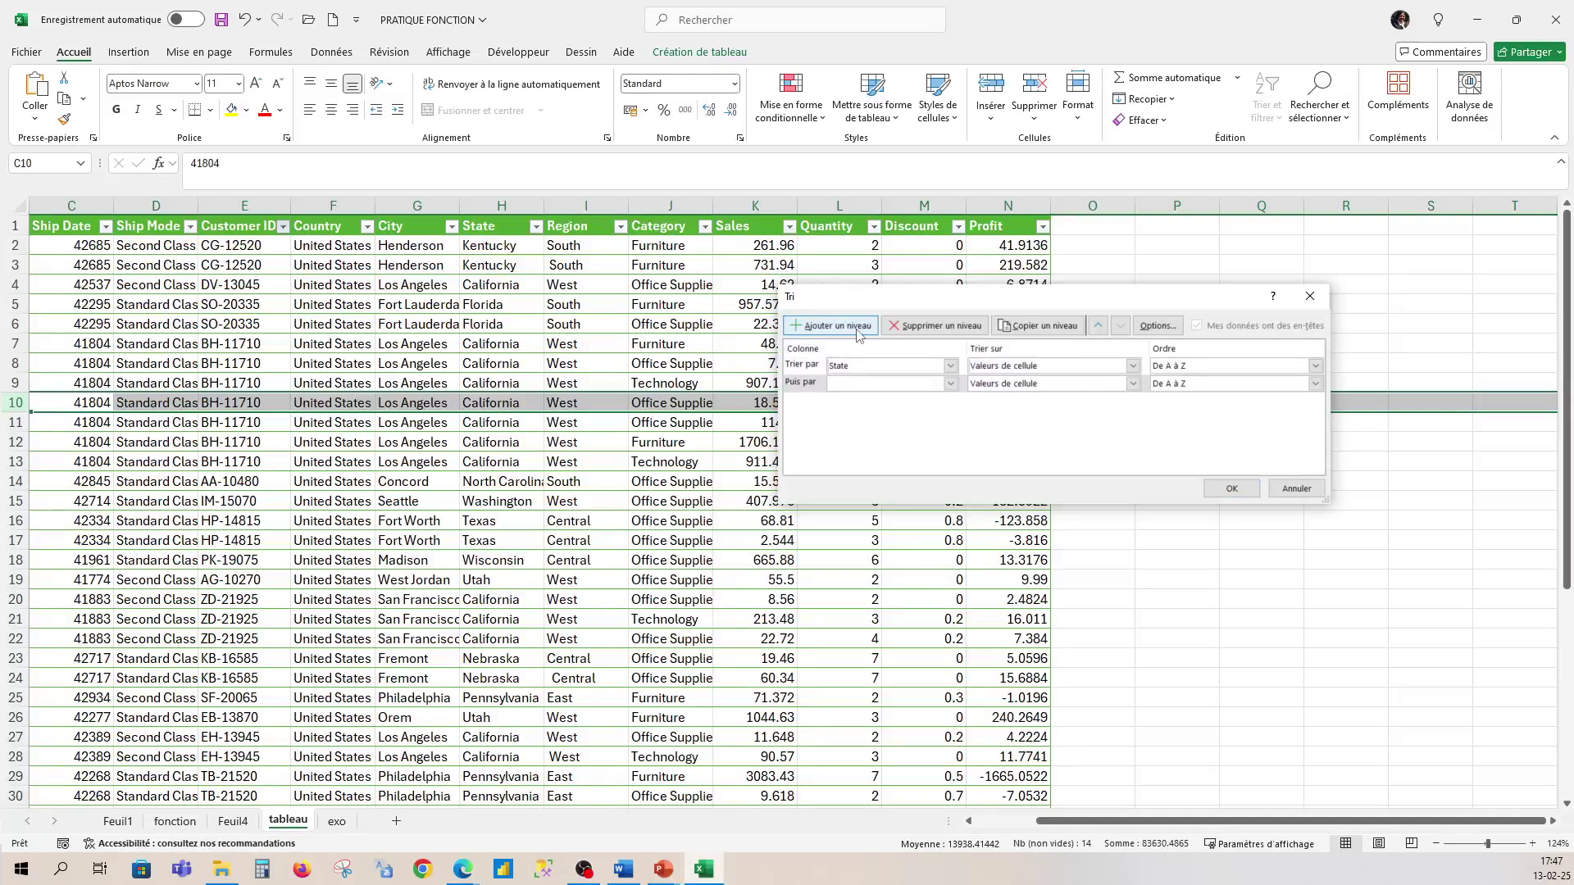
click(836, 385)
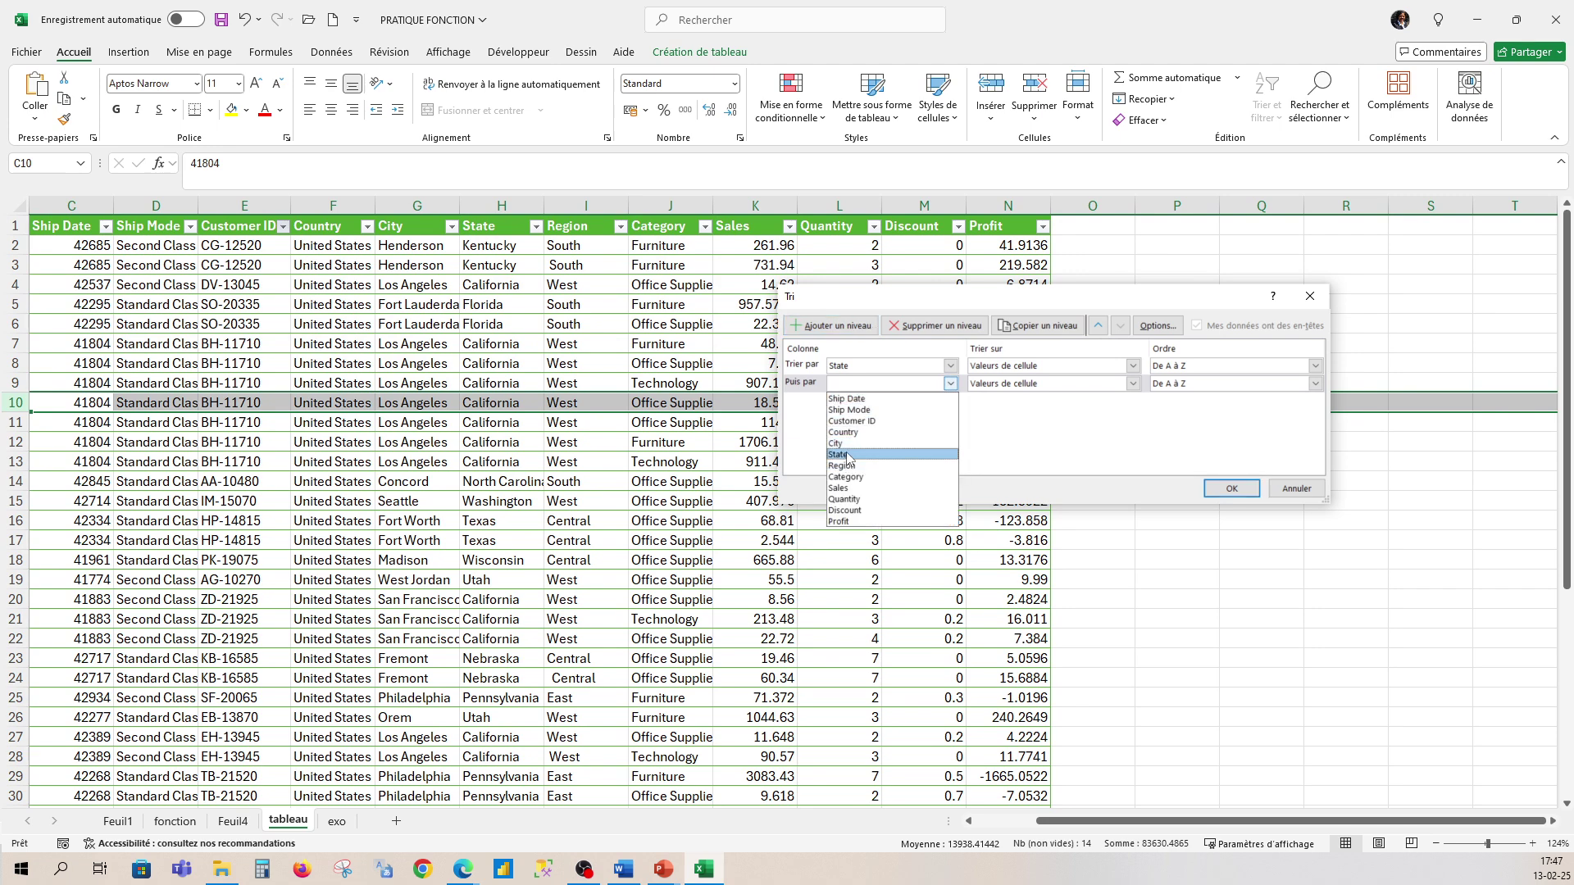
click(848, 490)
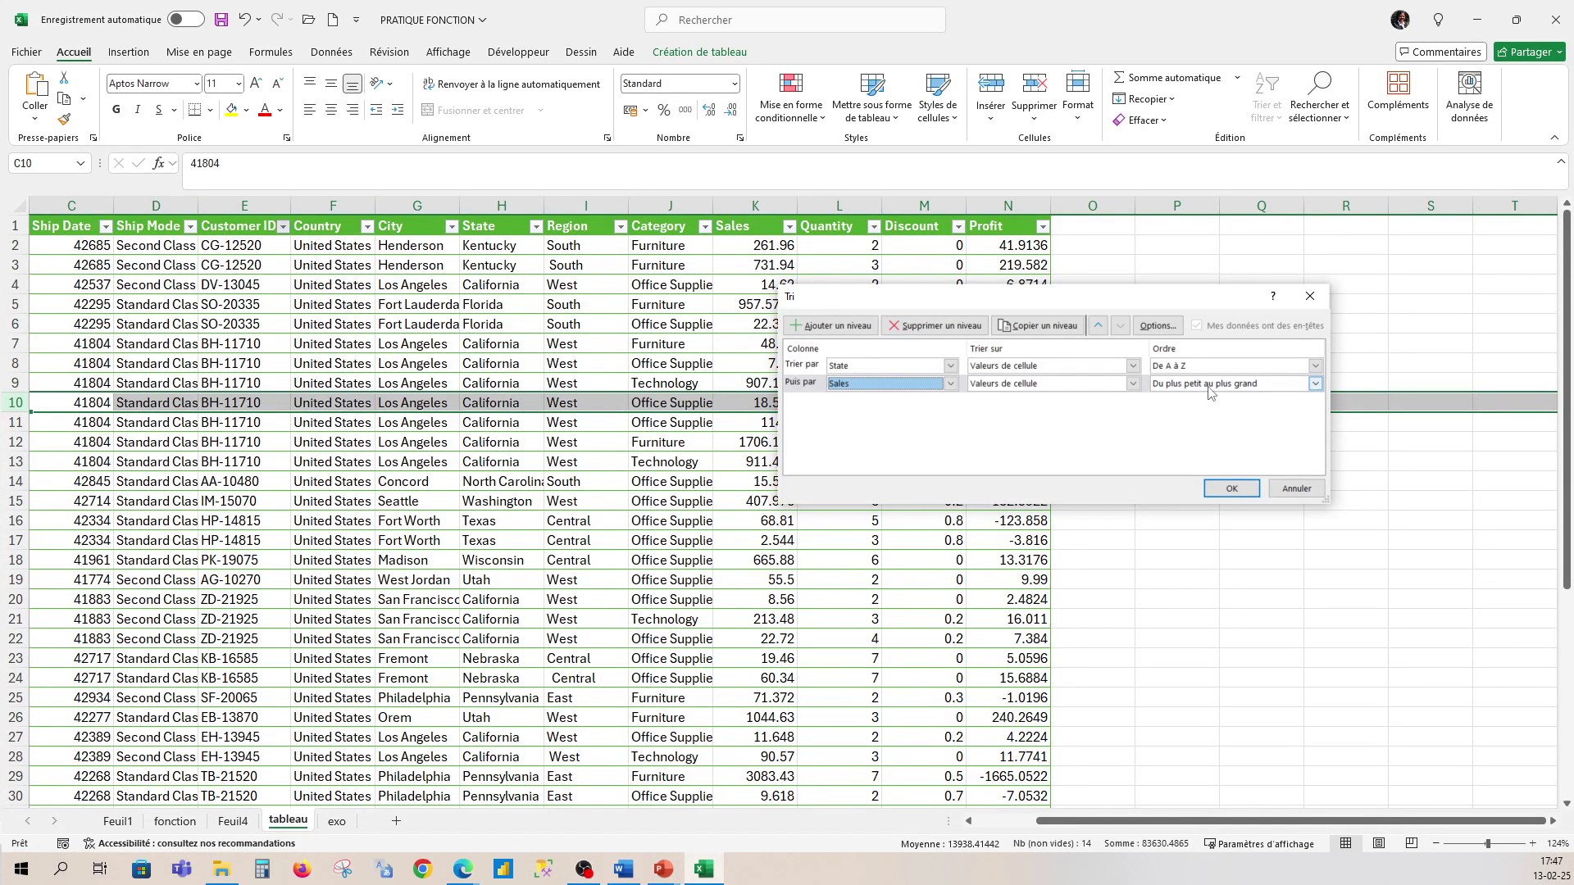
click(1314, 385)
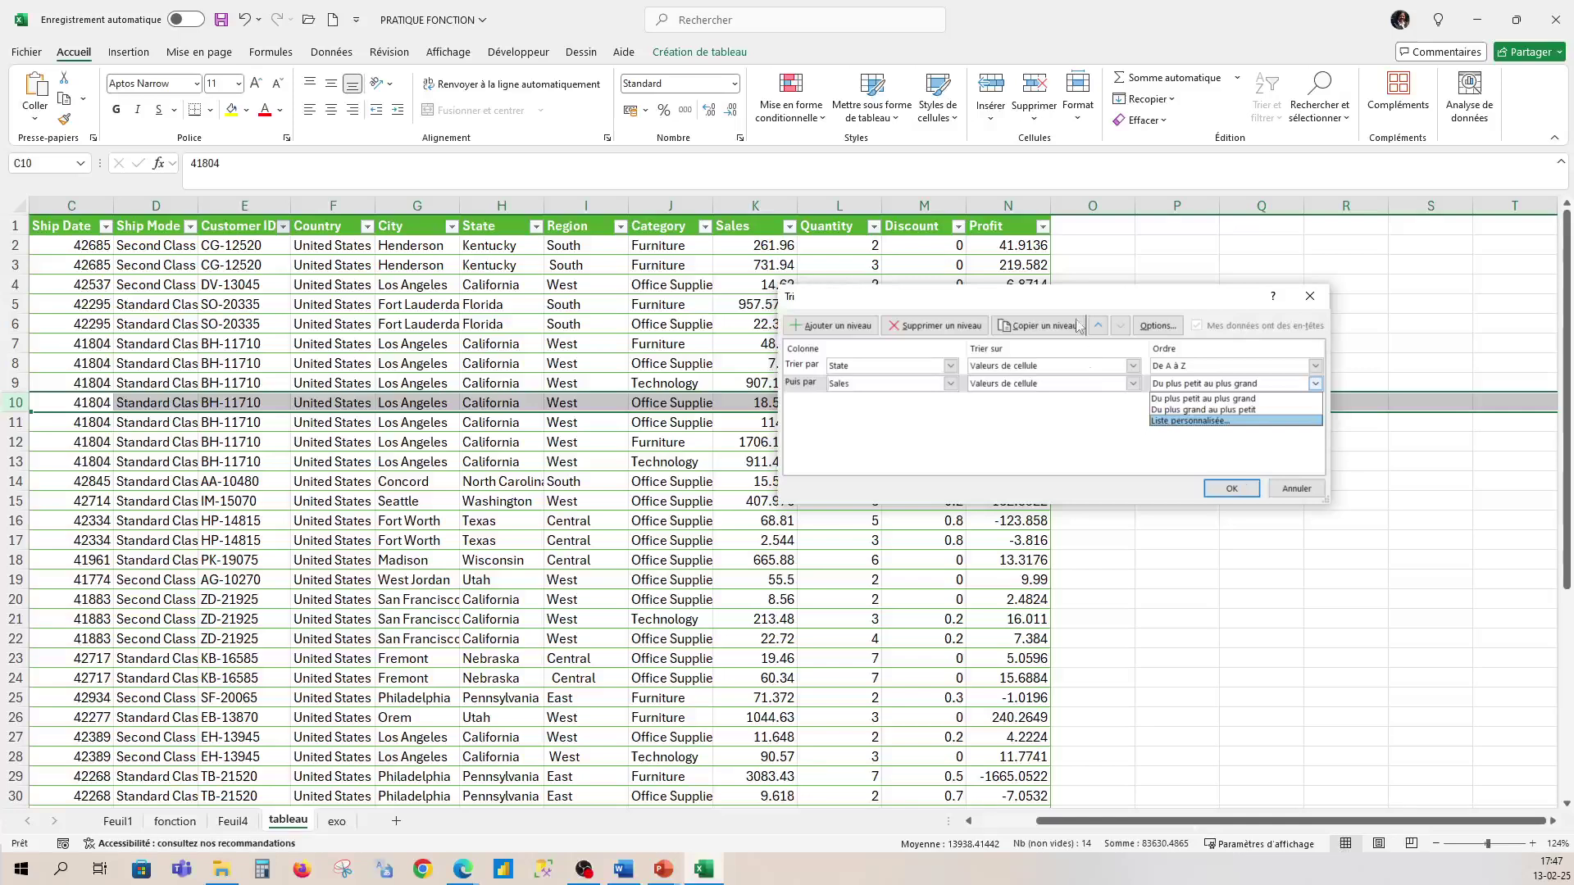
click(1232, 494)
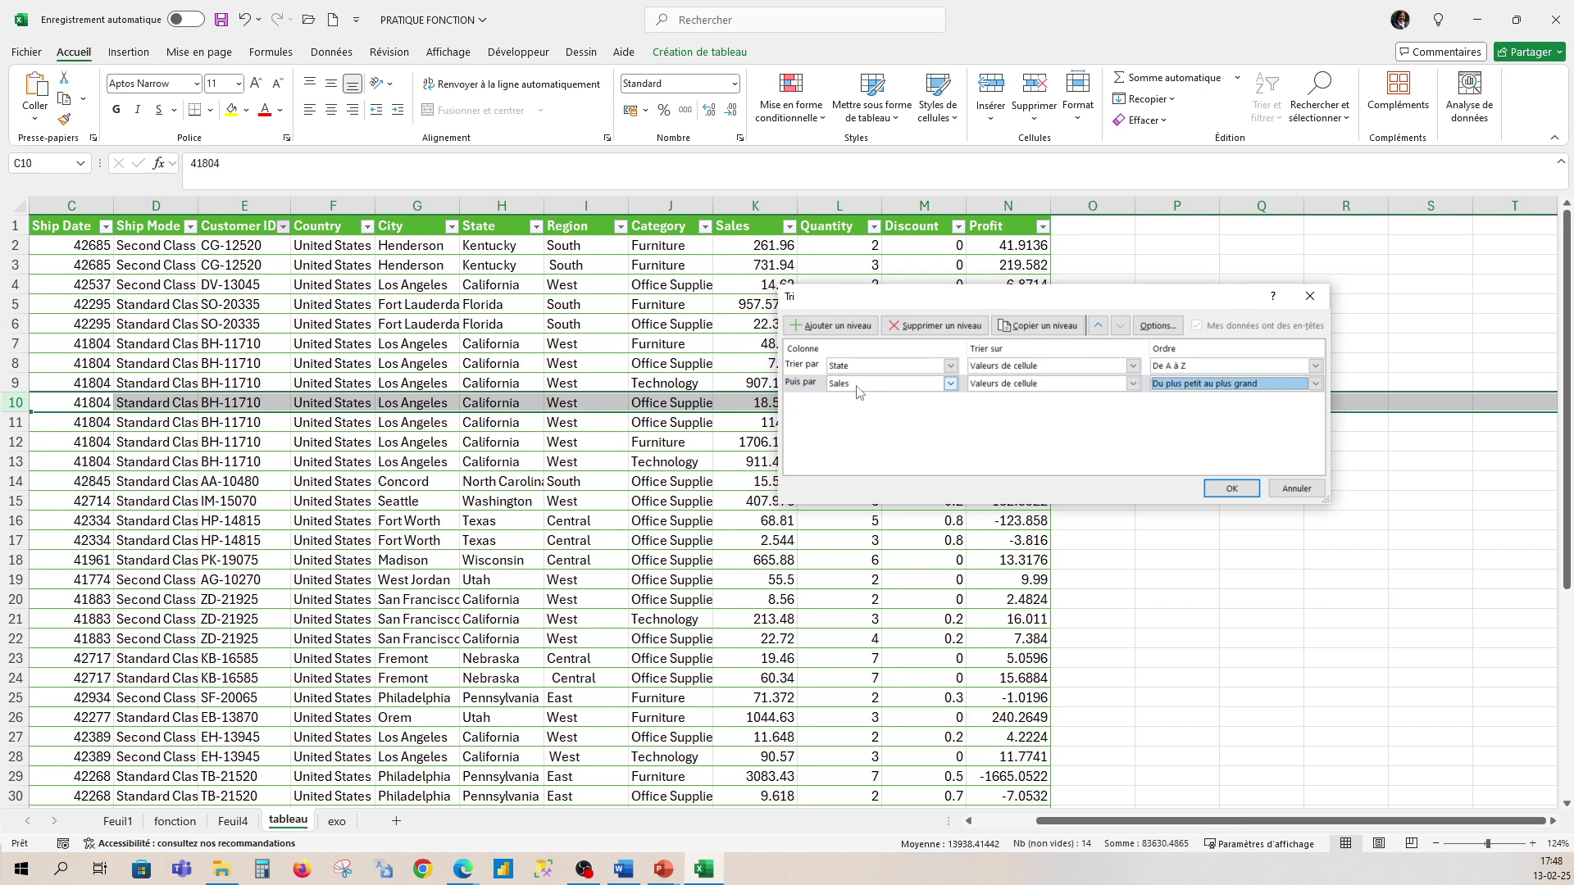
click(1232, 489)
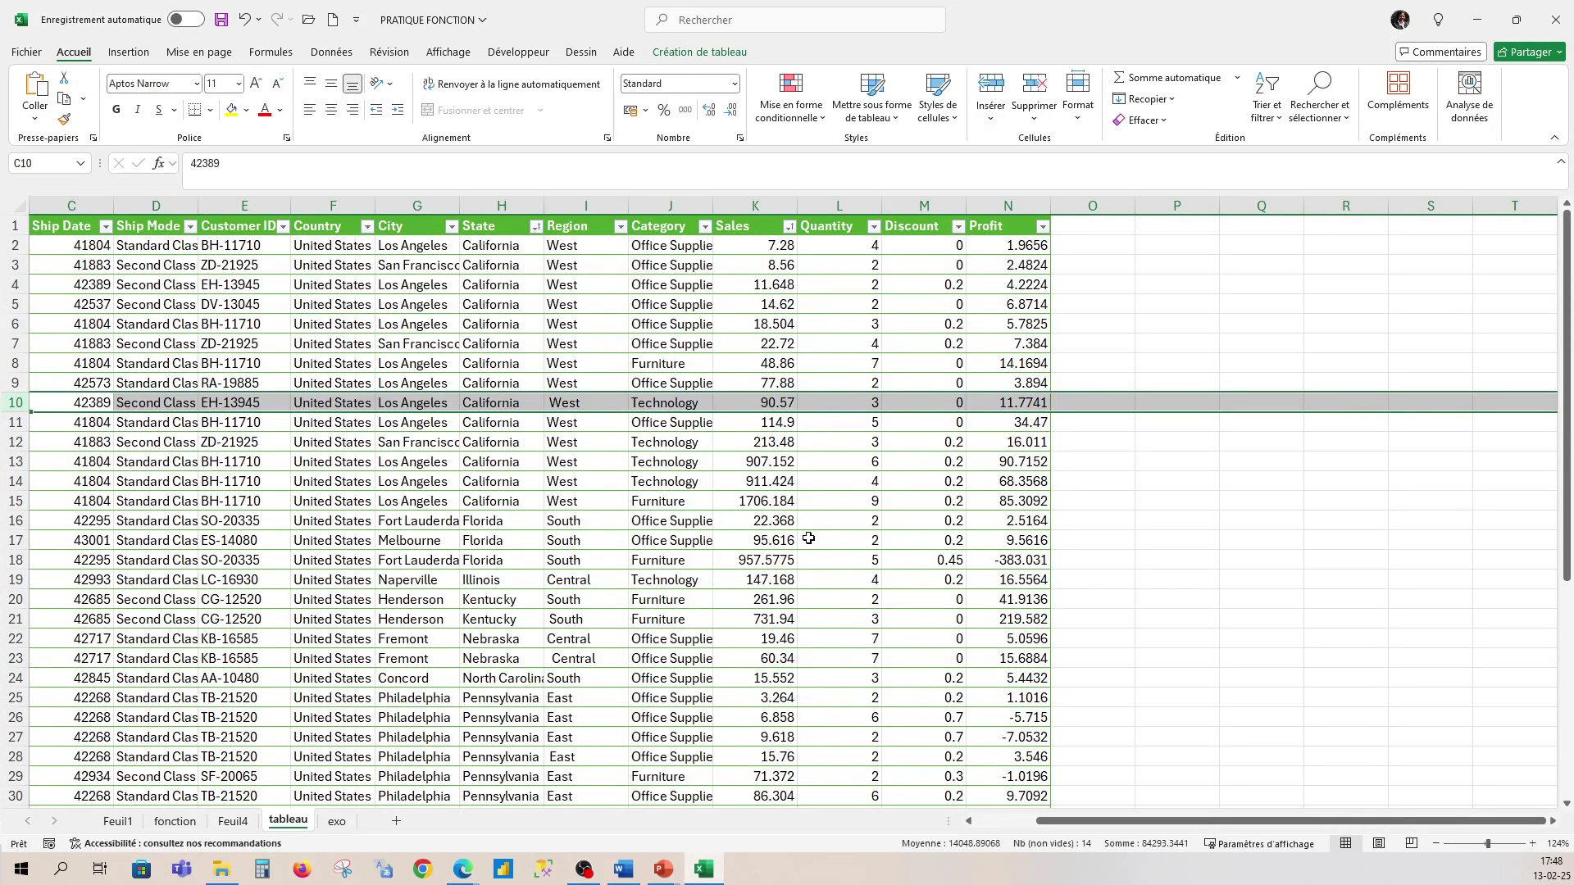
Look over the sorted table to check the order of the State and Sales columns
scroll(845, 520, down, 3)
scroll(845, 520, down, 5)
scroll(843, 498, up, 6)
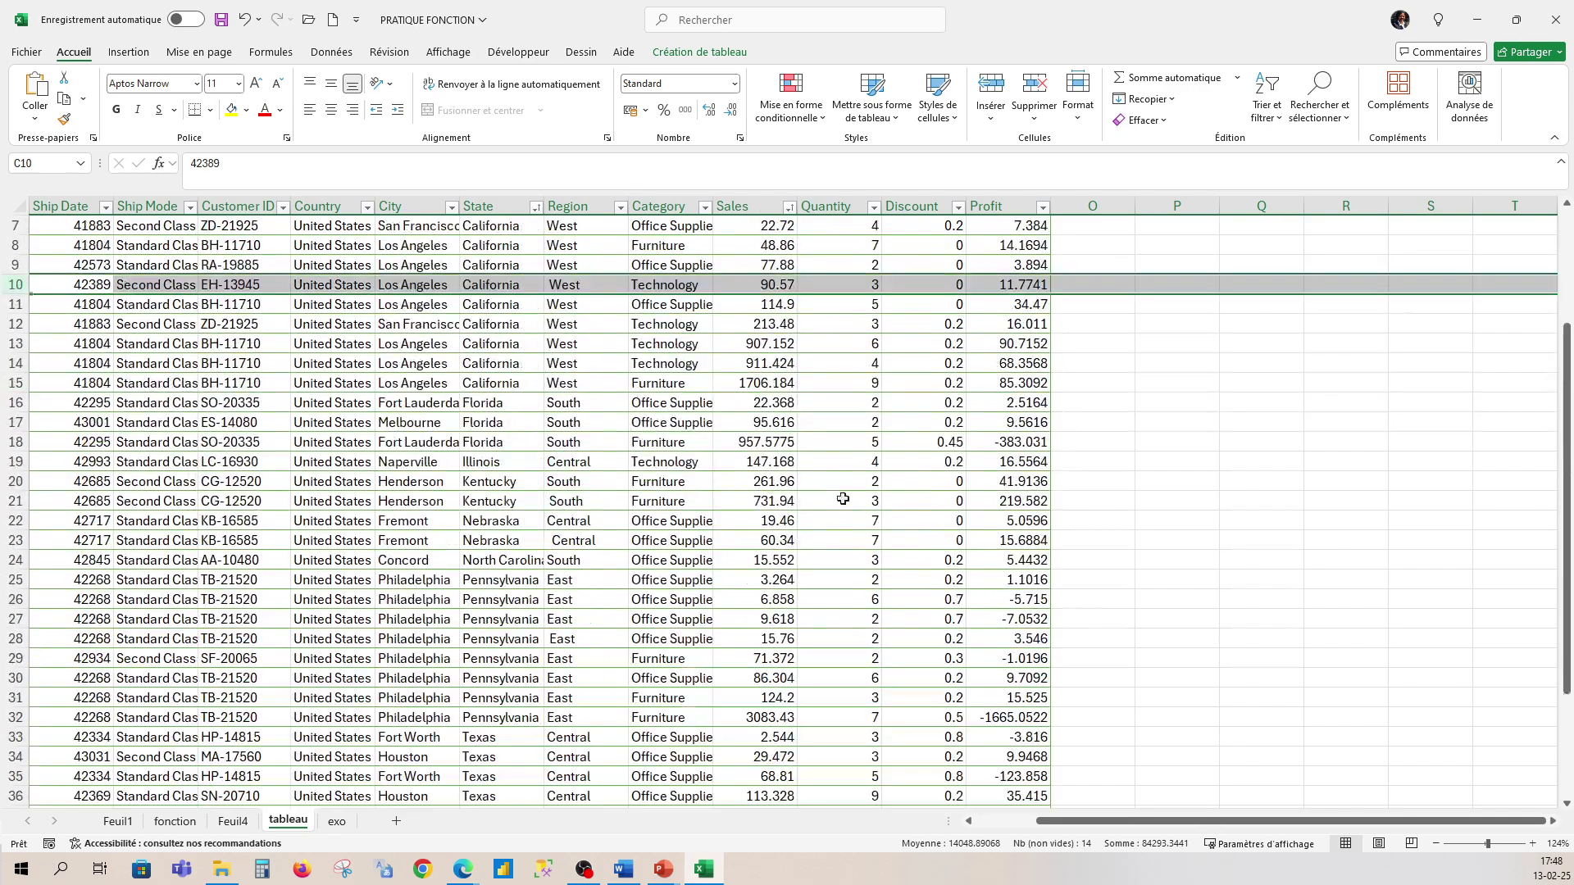
scroll(838, 492, down, 2)
scroll(677, 288, up, 1)
scroll(677, 288, up, 3)
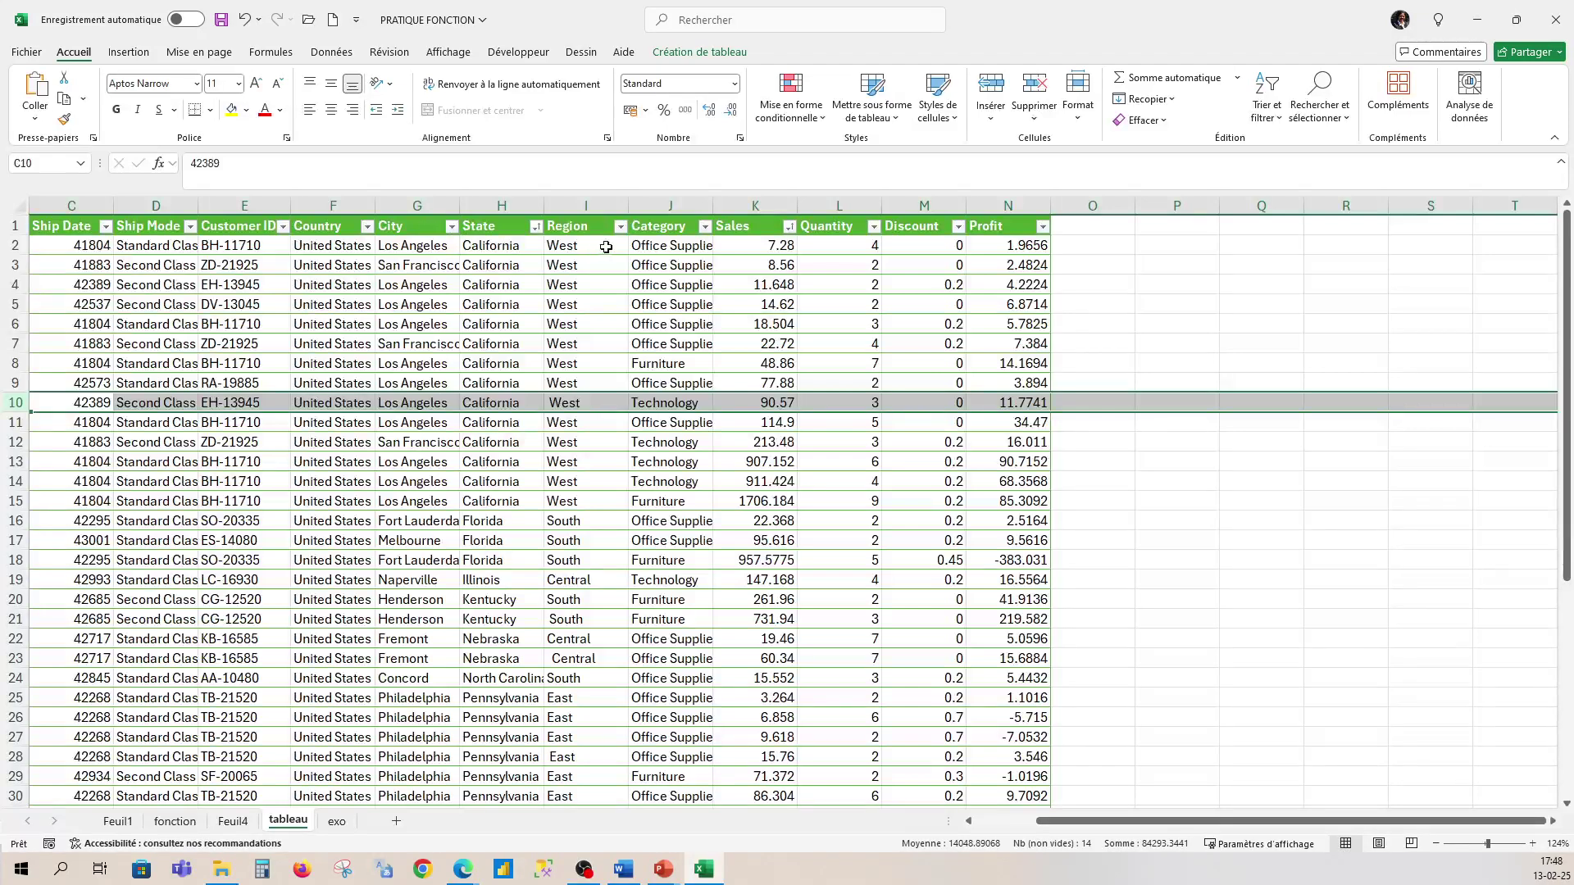
View the number filter conditions for the Sales column and the custom filter settings for the "Est égal à" condition
click(789, 227)
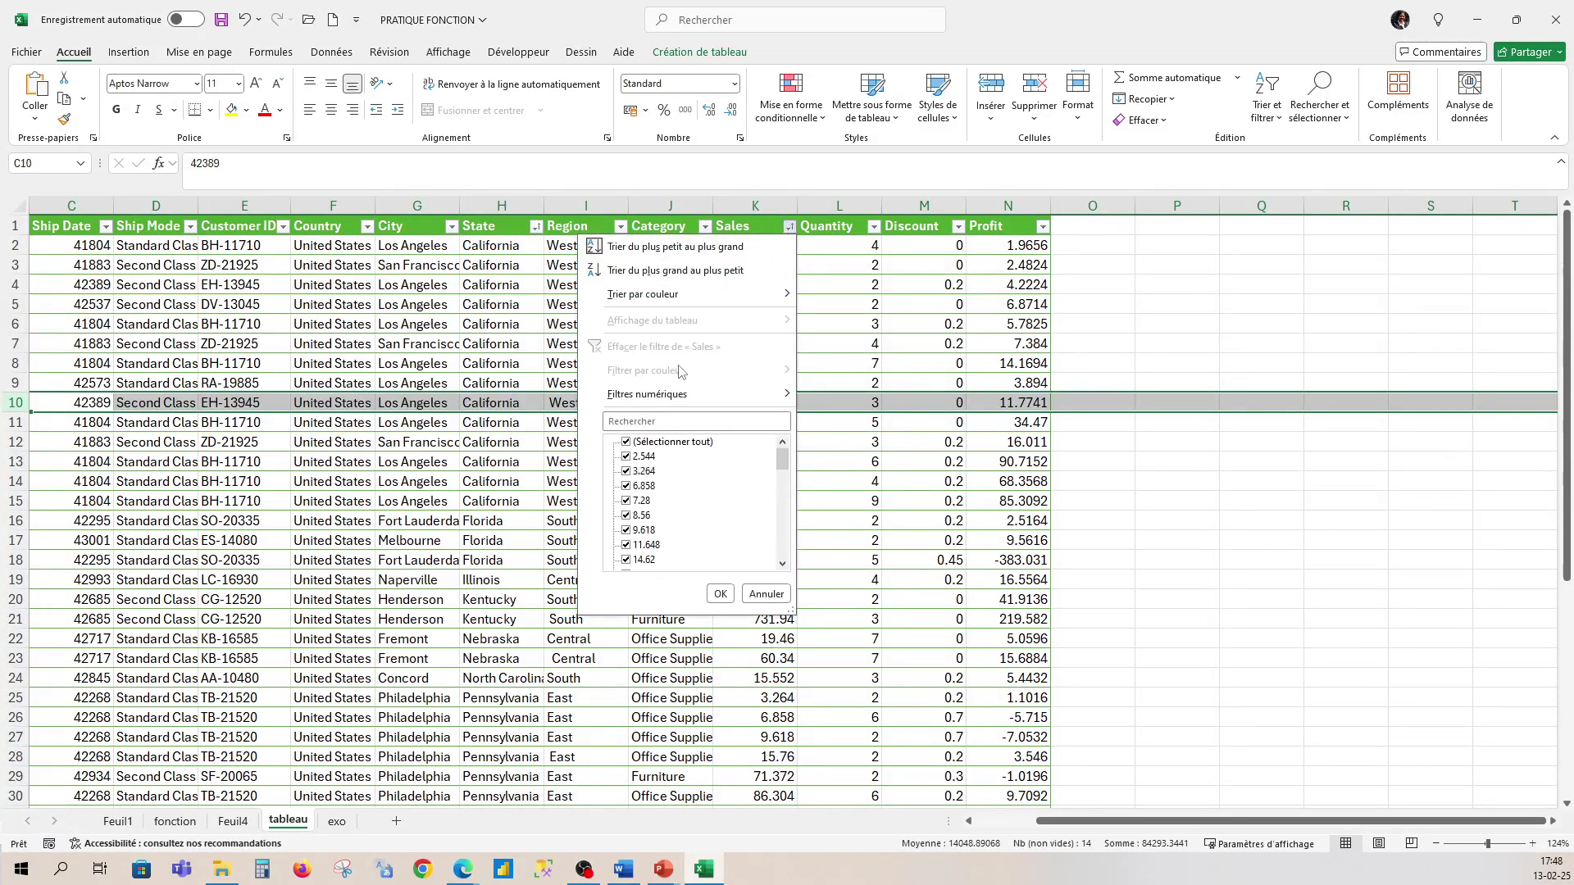
mouse_move(675, 399)
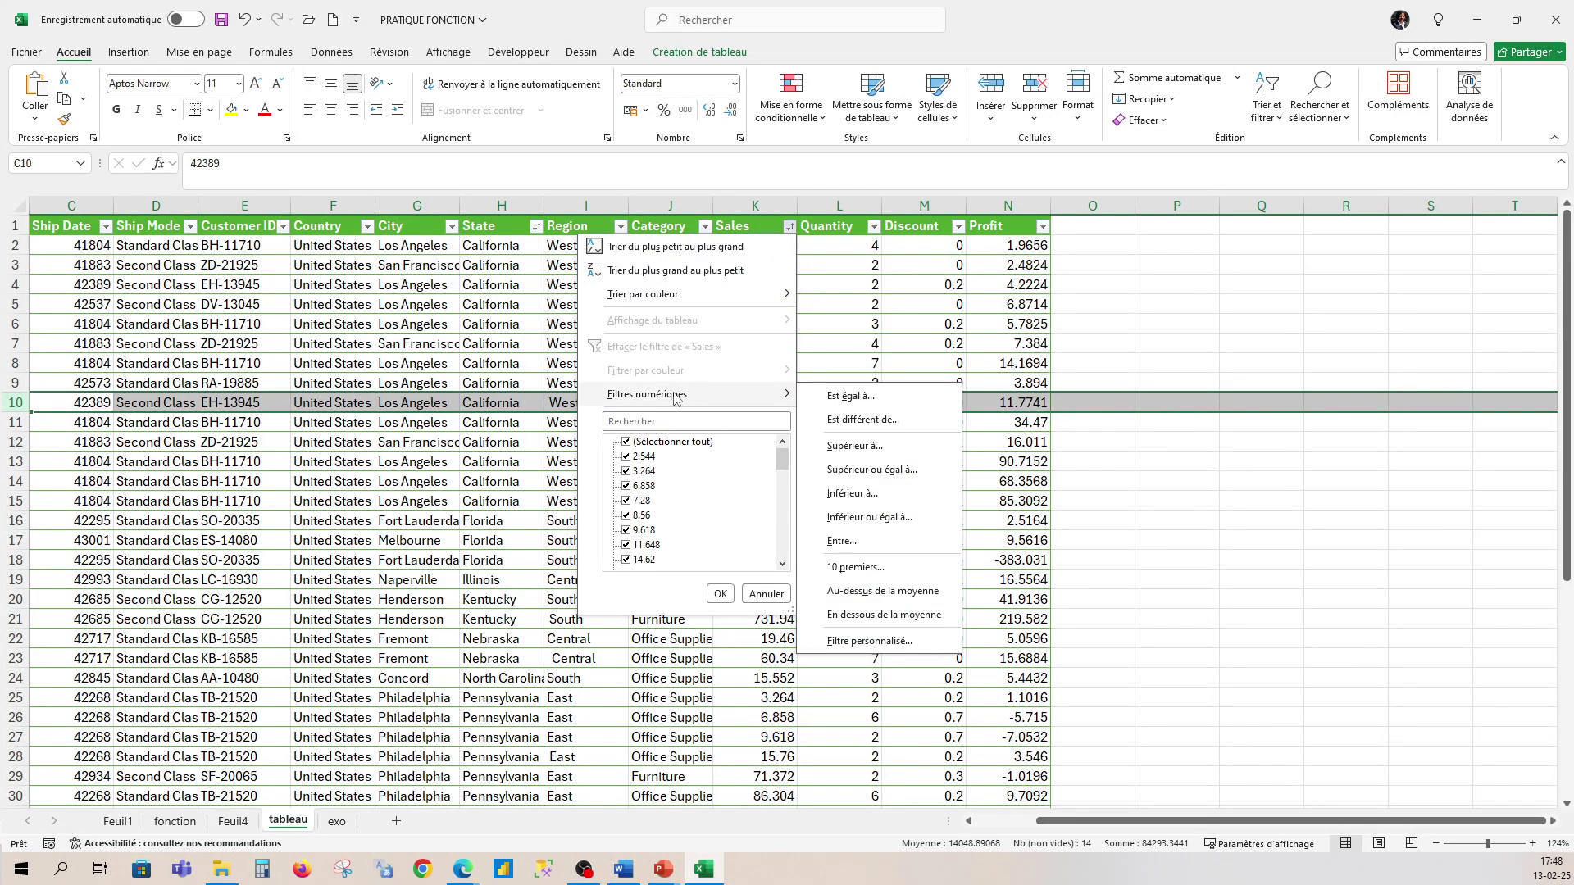
click(853, 397)
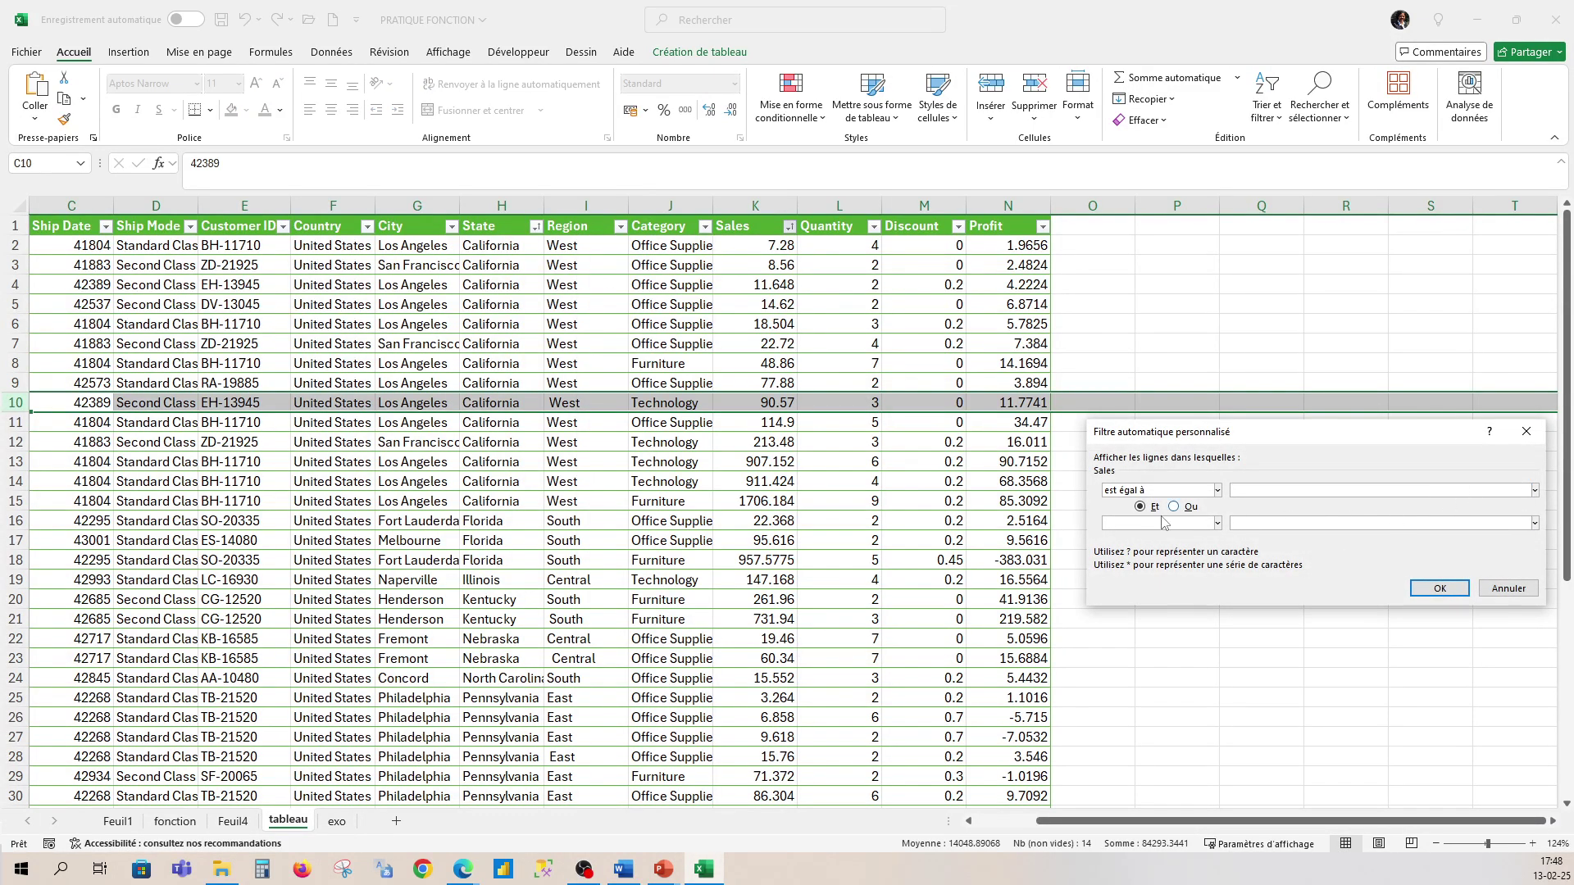
click(1526, 433)
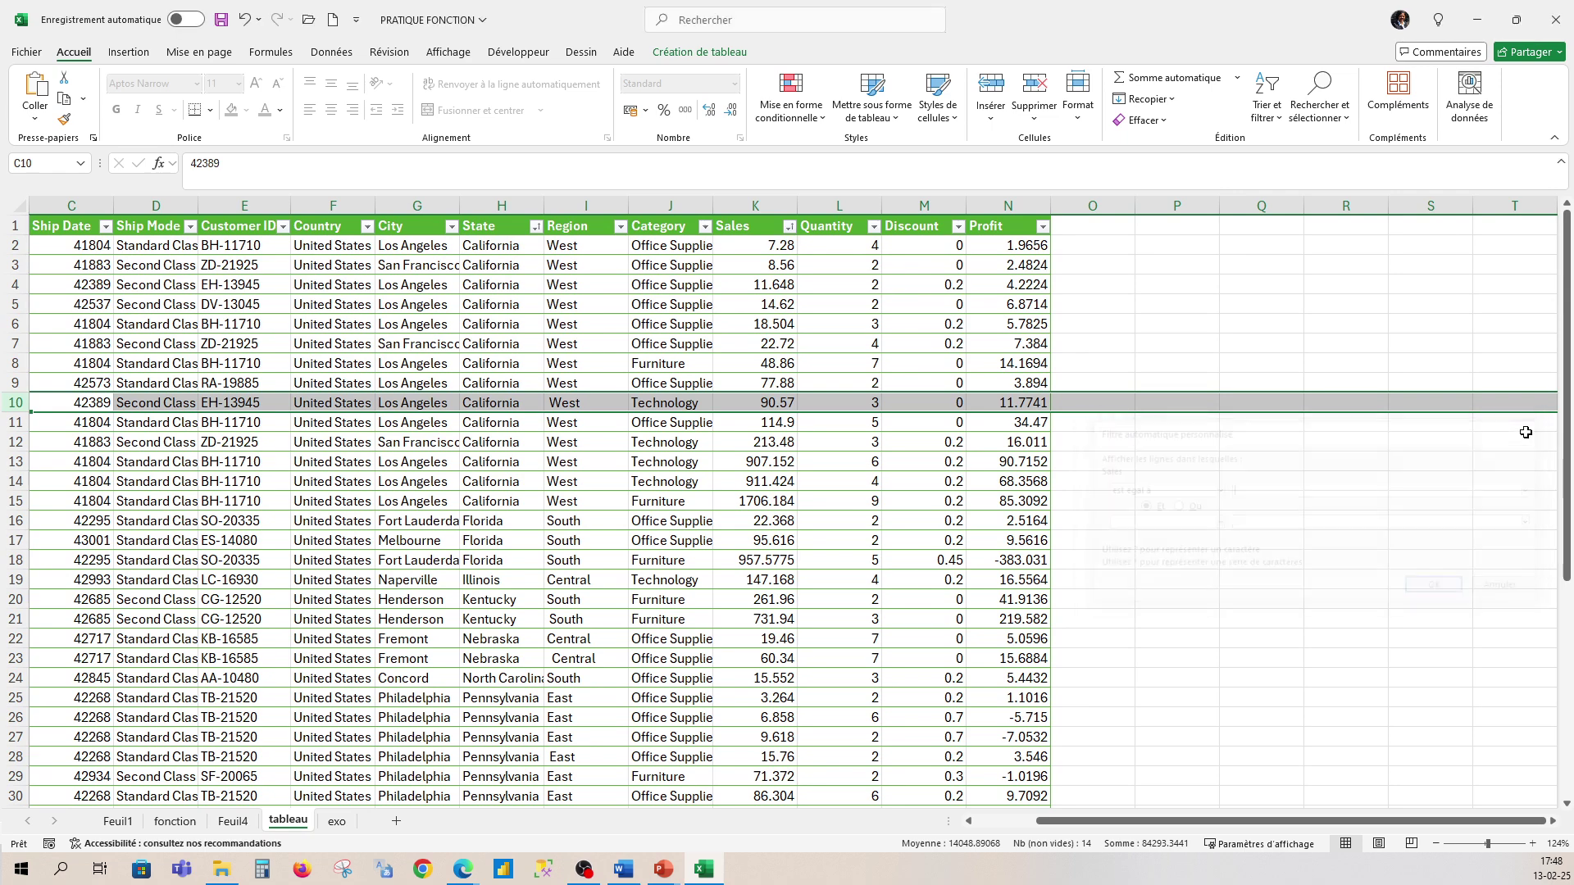
Filter the Sales column with the Top 10 number filter to show the highest 10 items
click(789, 228)
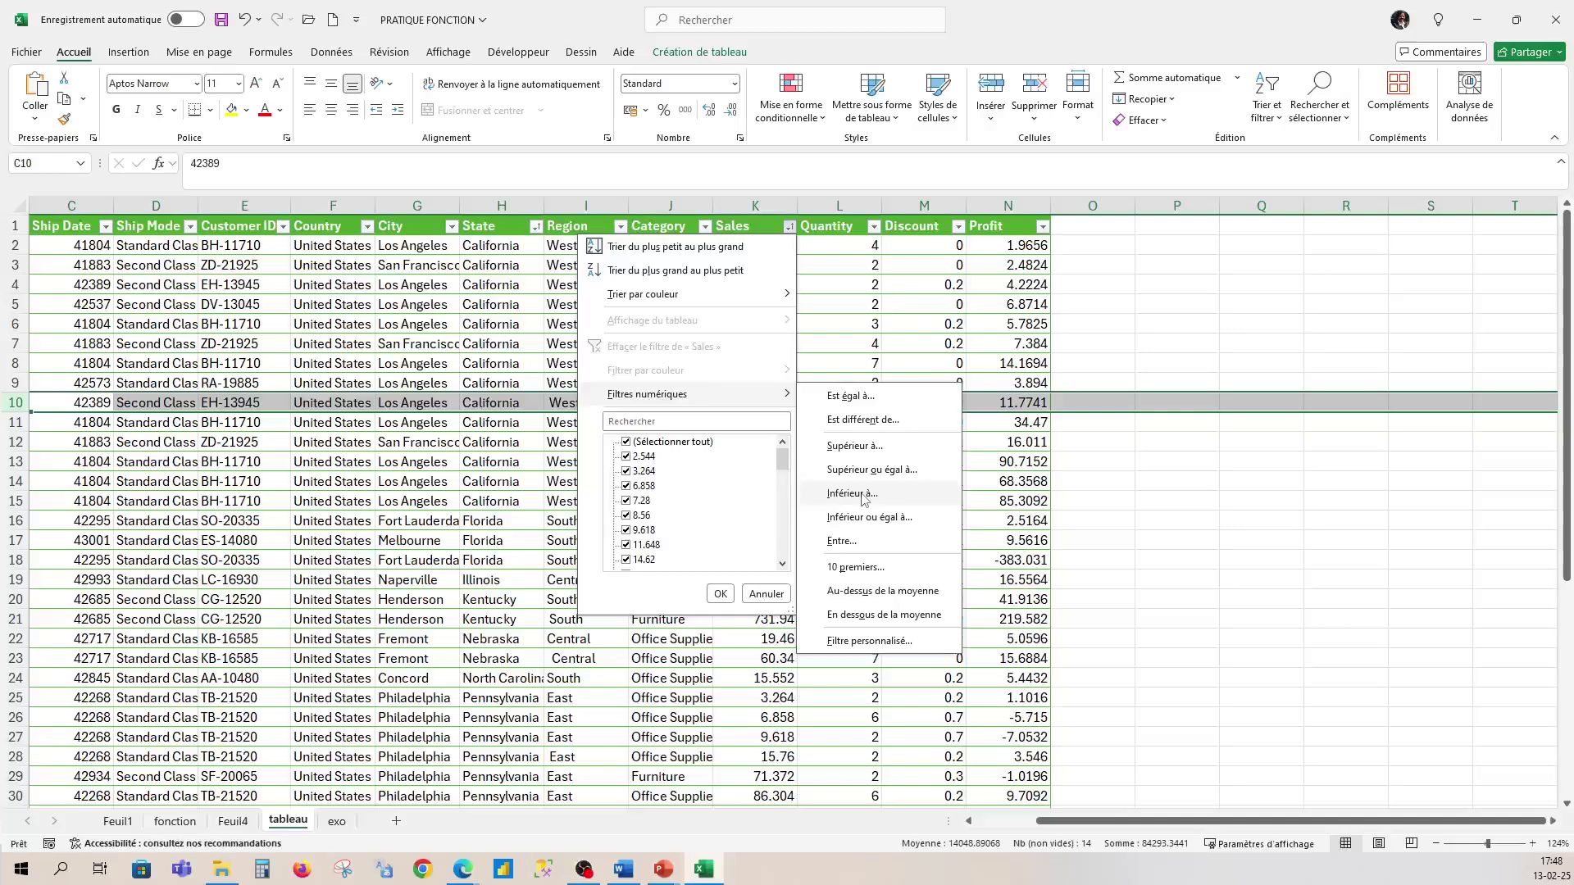
click(861, 568)
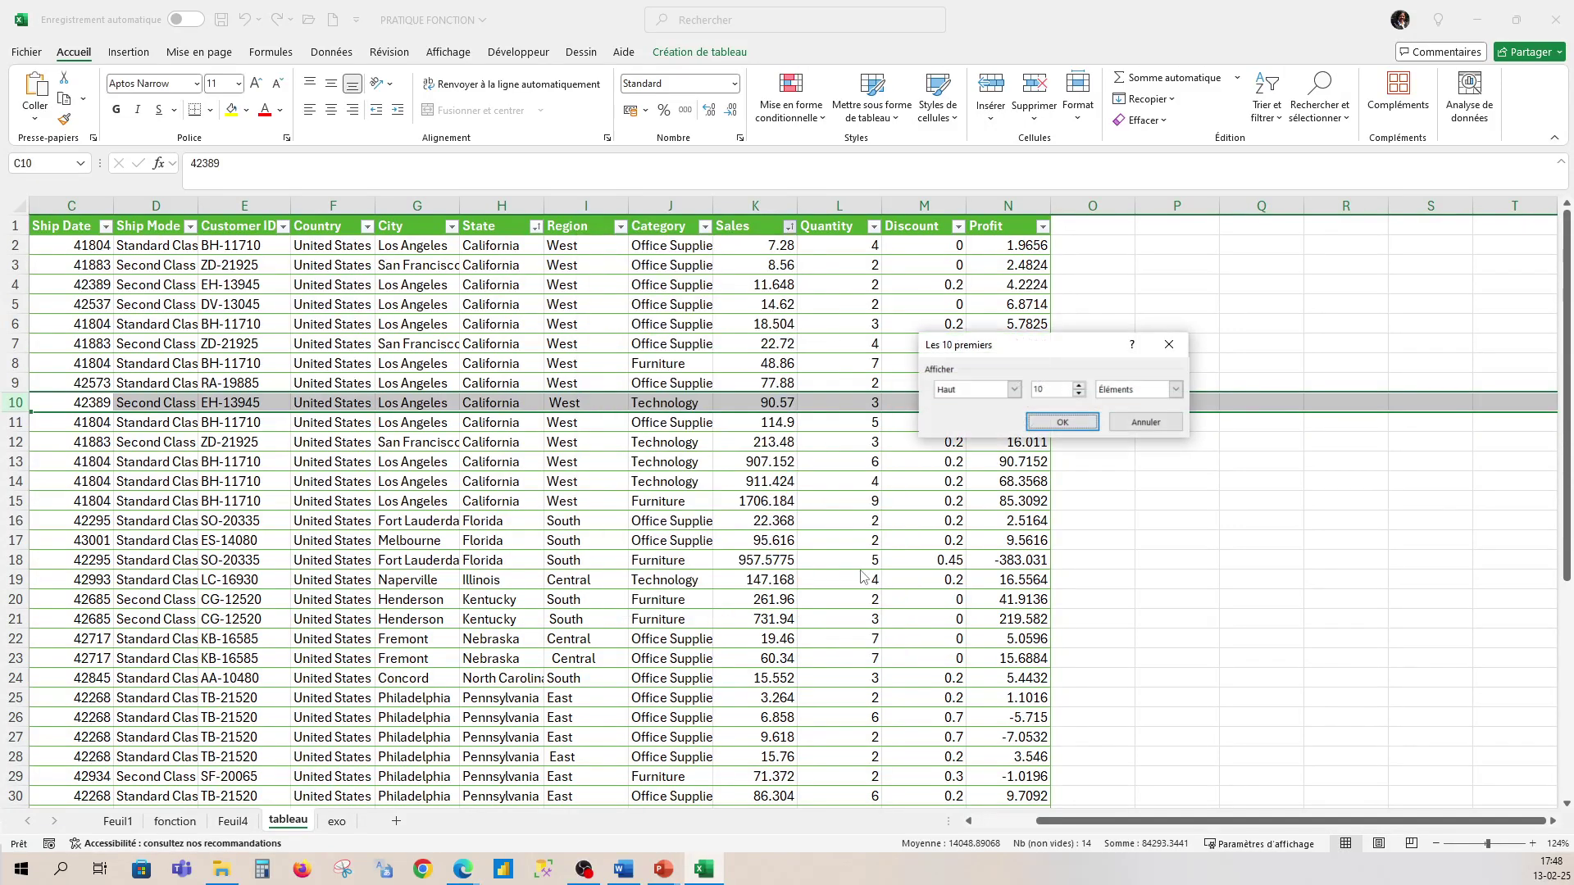
click(1015, 392)
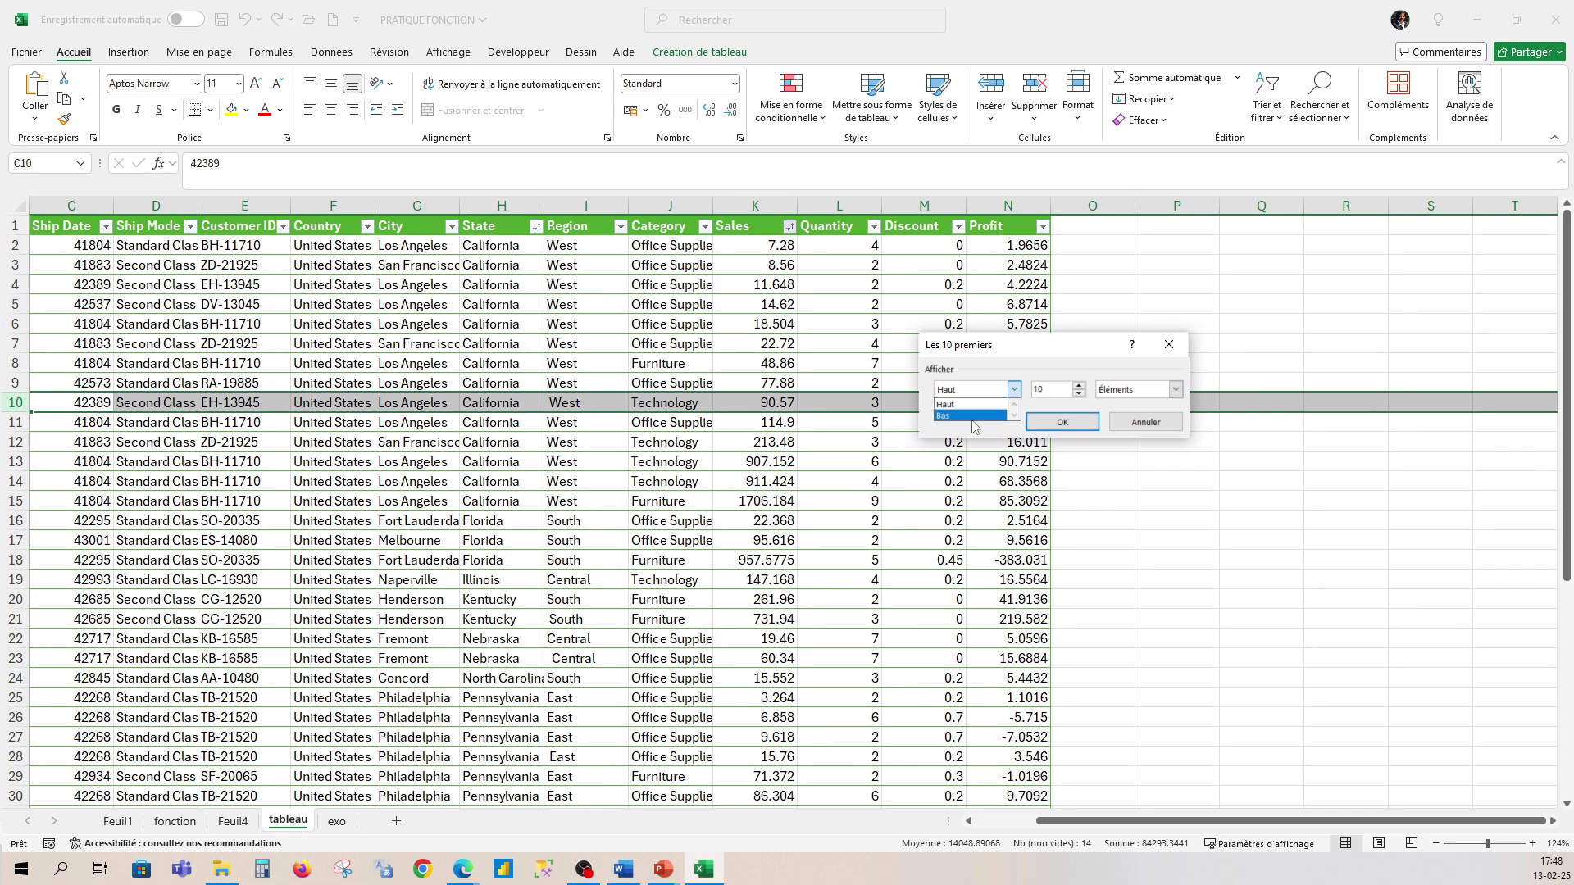
click(1177, 390)
click(1176, 393)
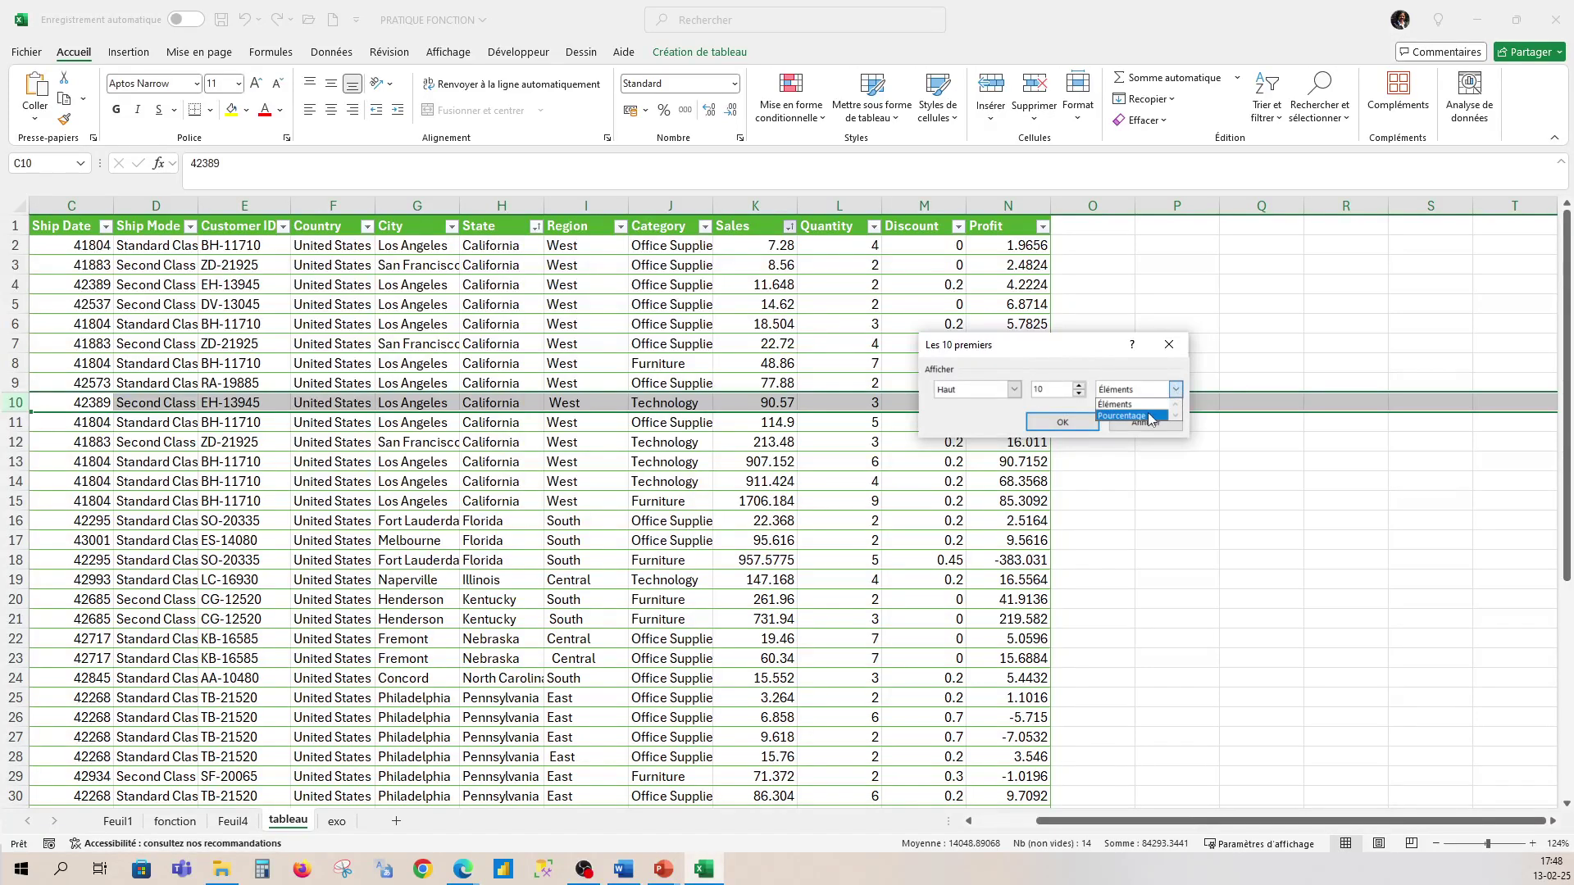
click(1123, 404)
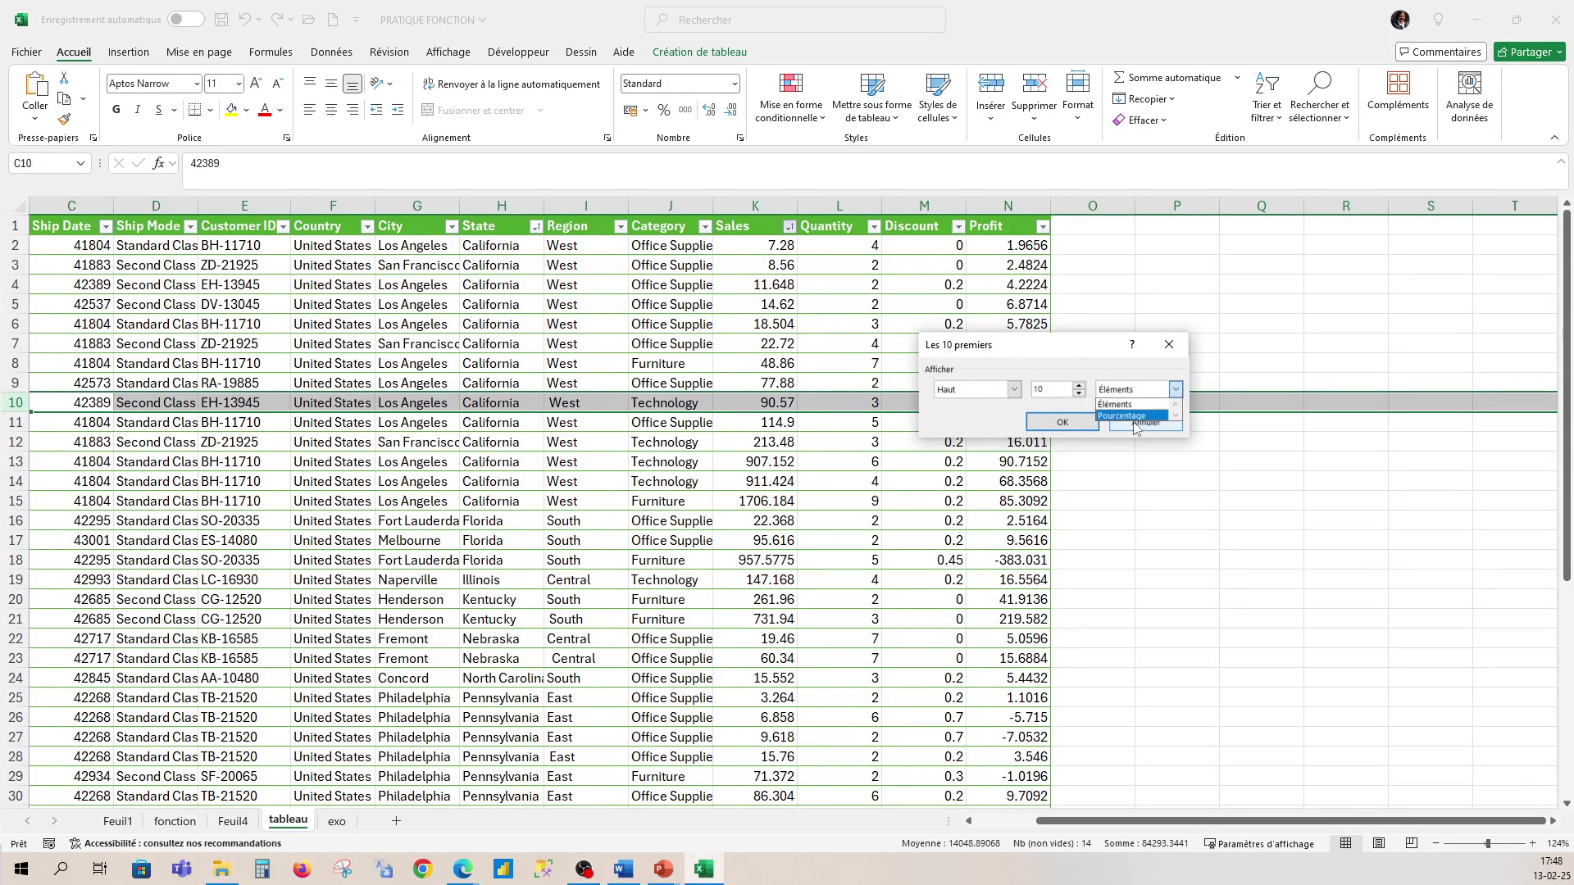
click(1057, 423)
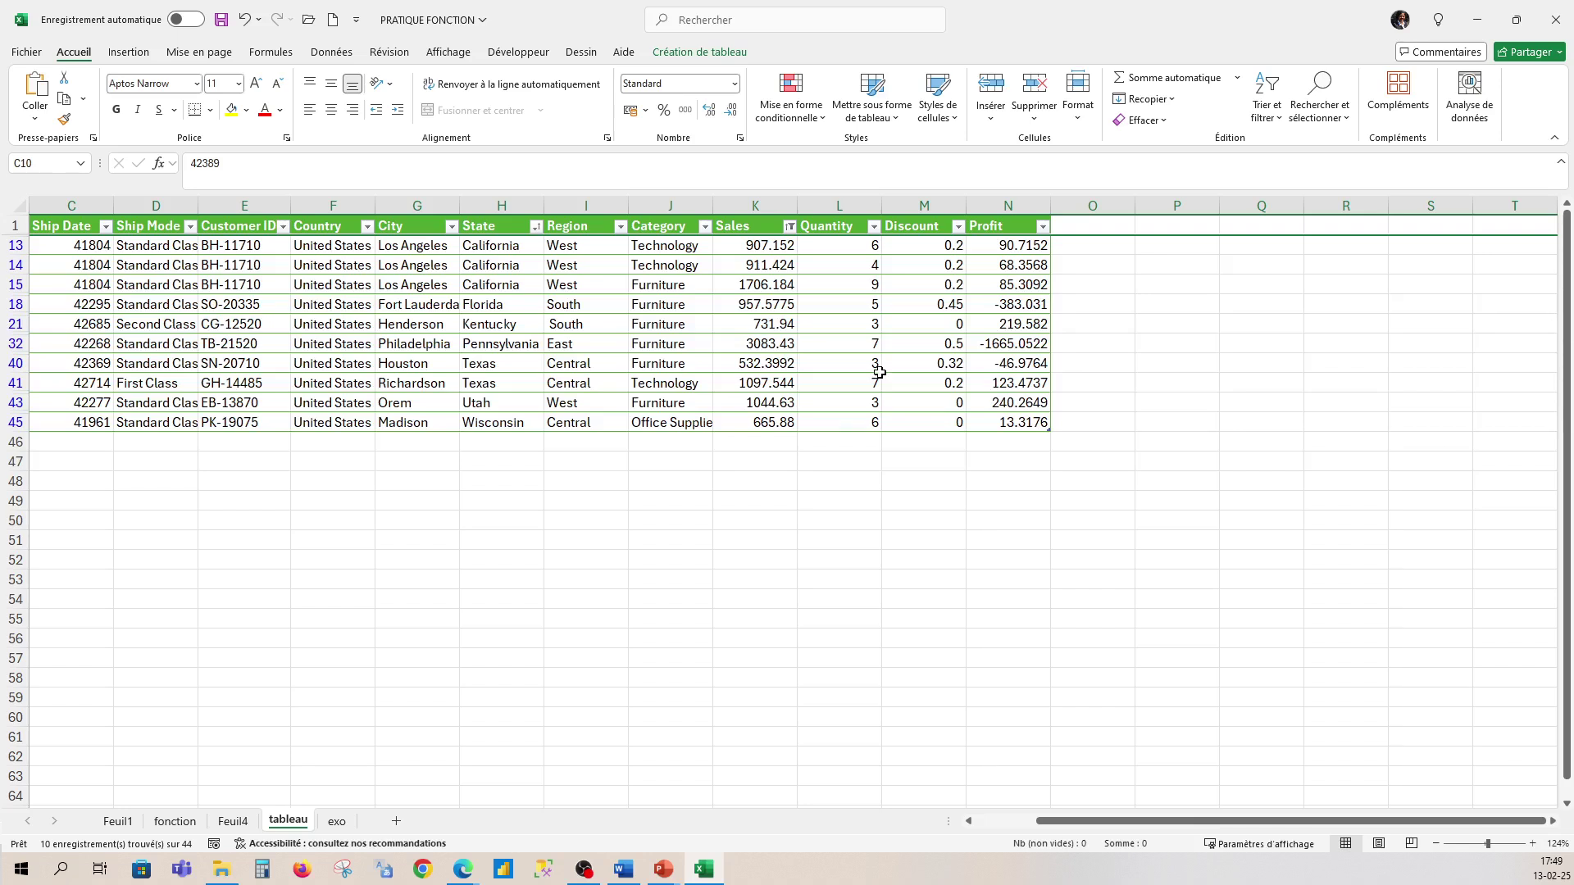
Clear the filter from the Sales column
click(789, 227)
click(637, 349)
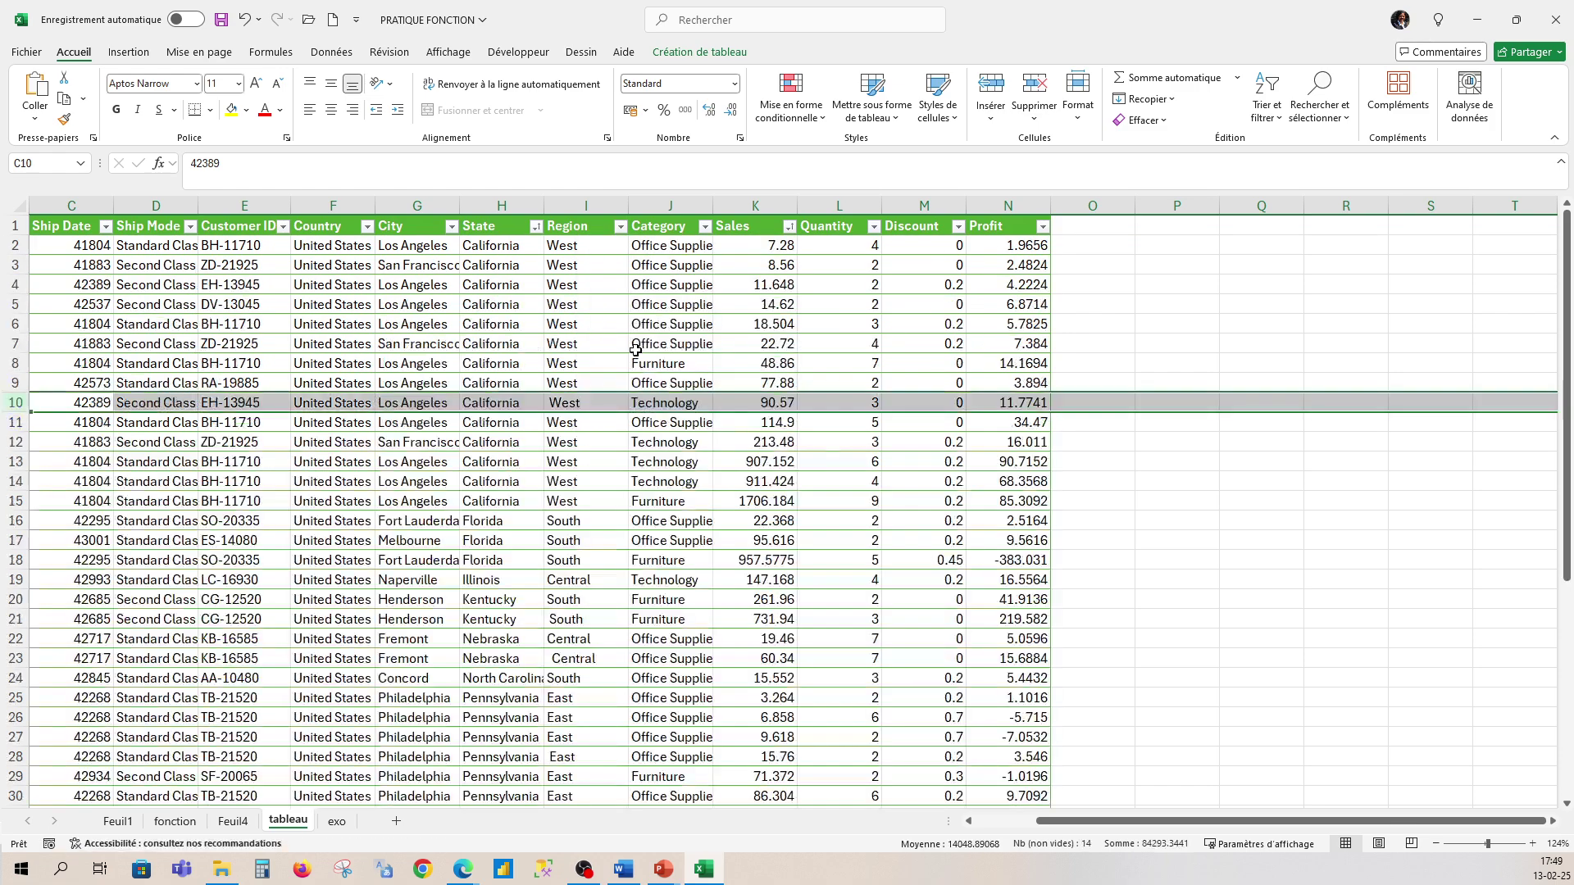
Total the Sales column in cell K46 with the formula =SOMME(Tableau1[Sales])
scroll(948, 508, down, 9)
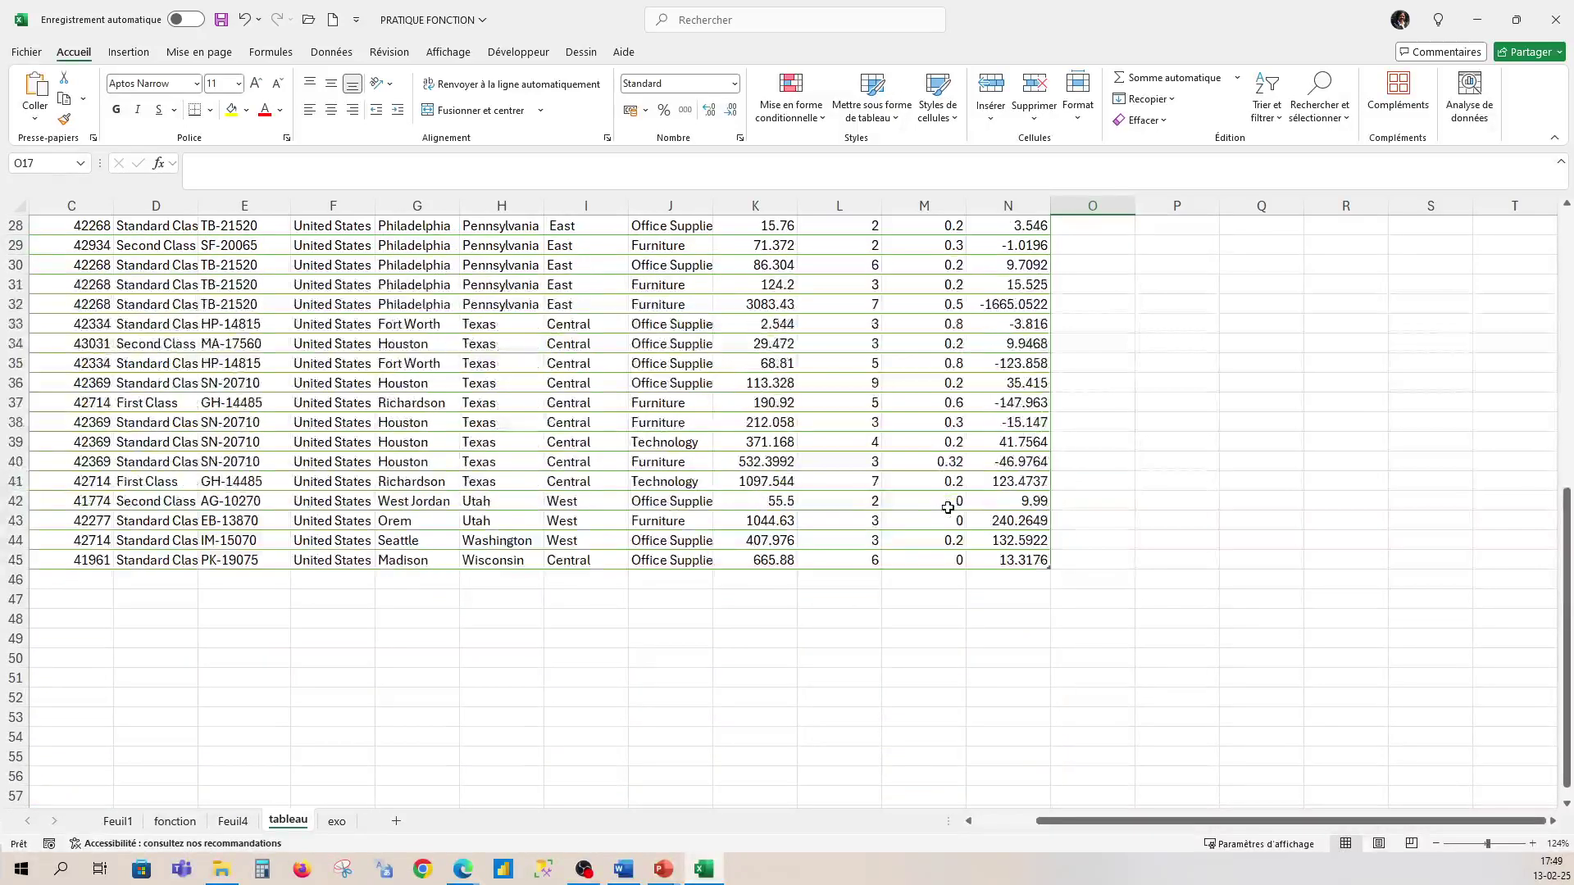
click(1117, 497)
click(748, 577)
text(=s)
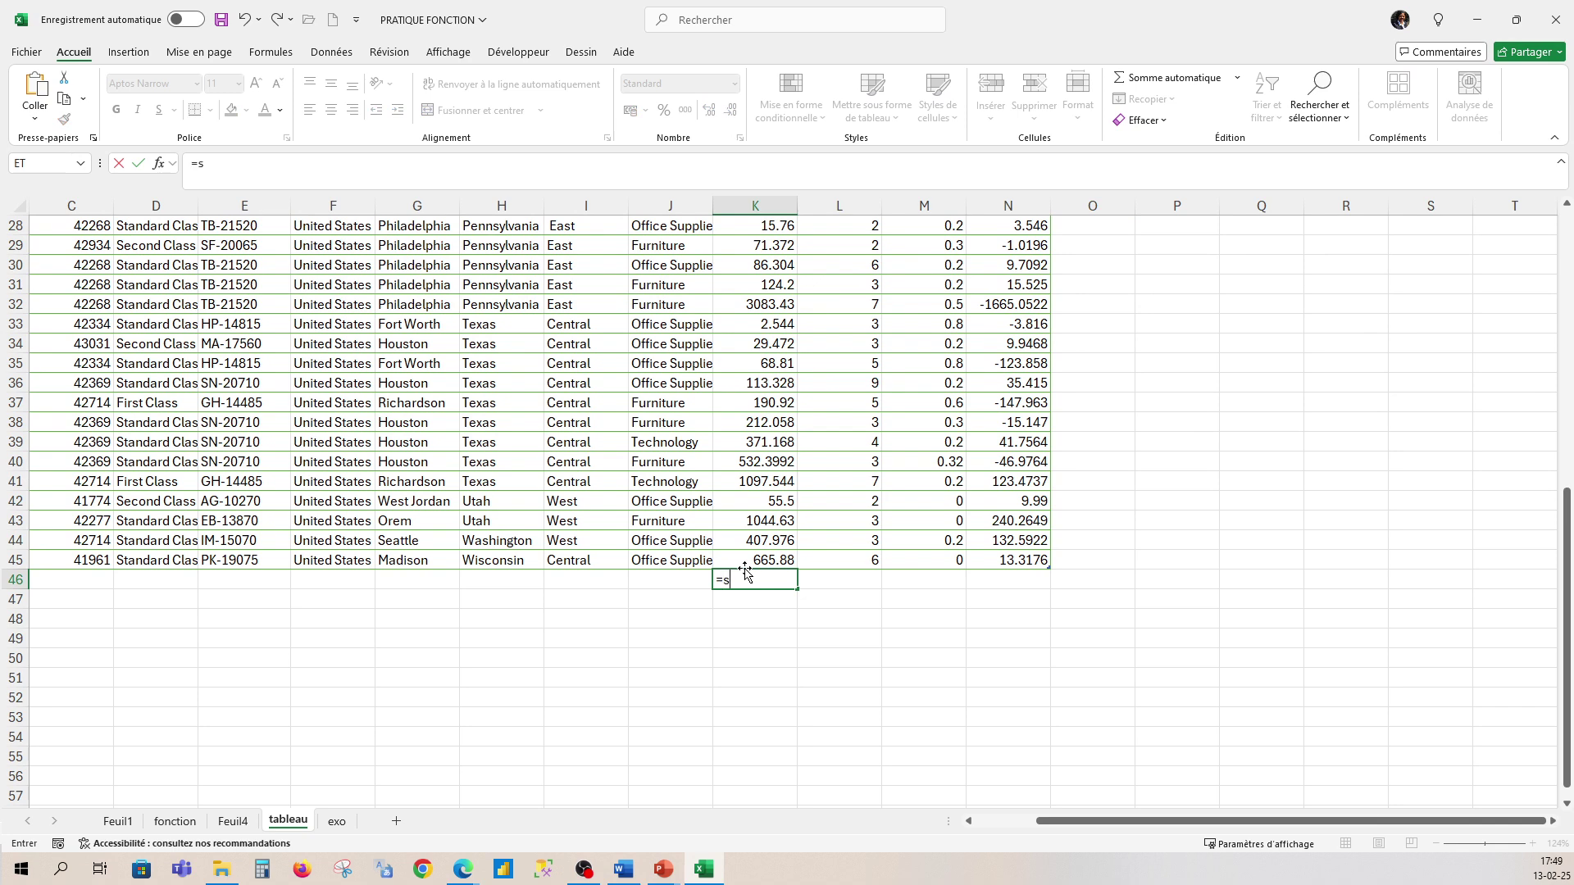
text(omme)
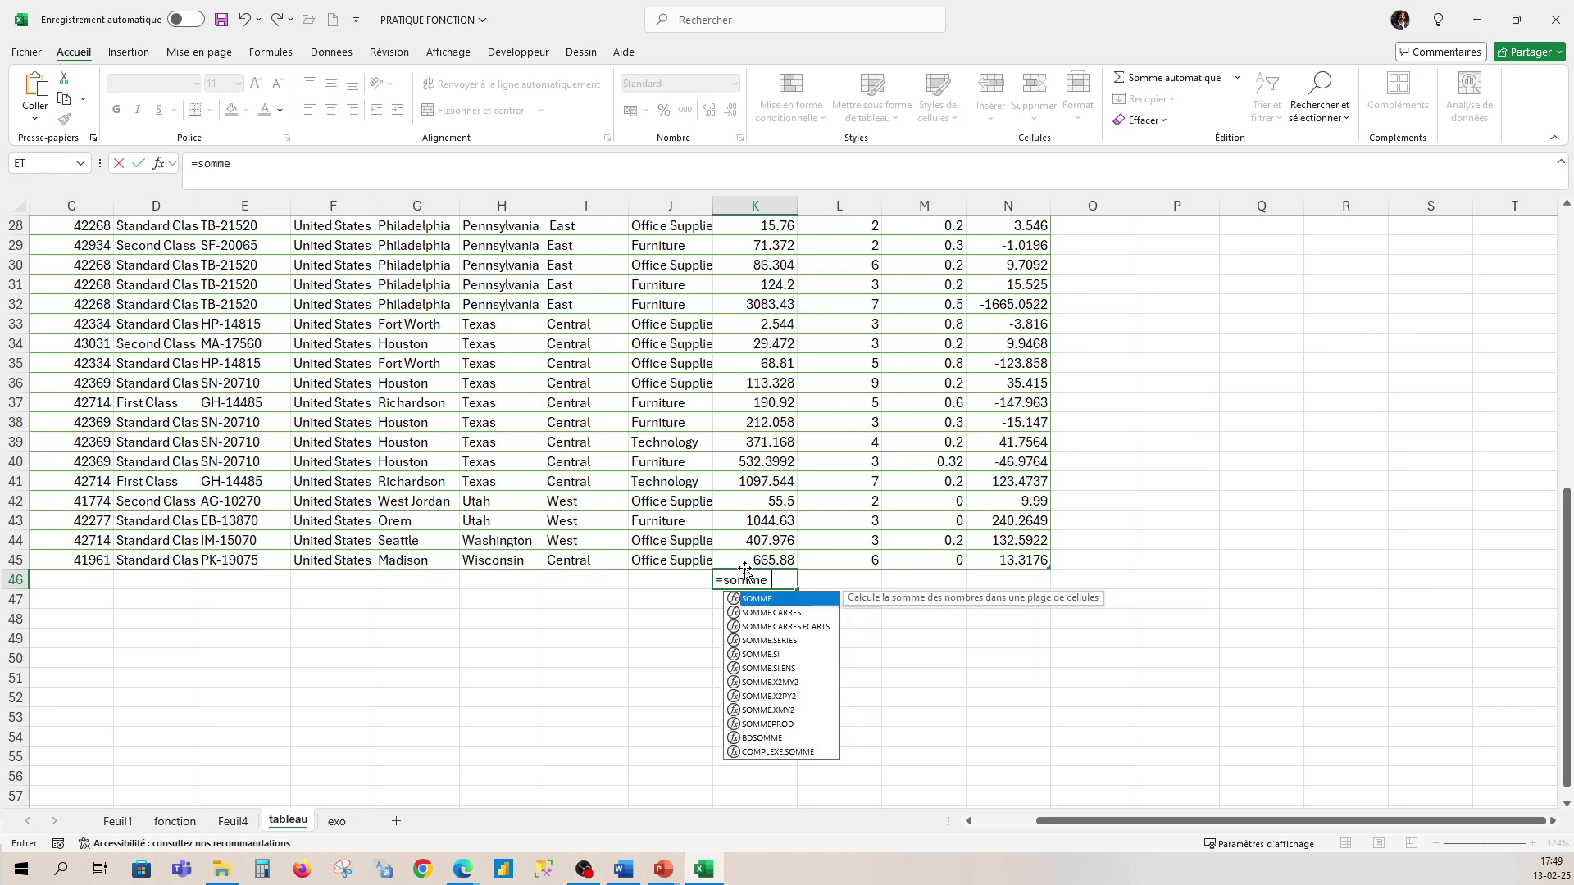
text(()
scroll(758, 352, up, 2)
scroll(761, 351, up, 7)
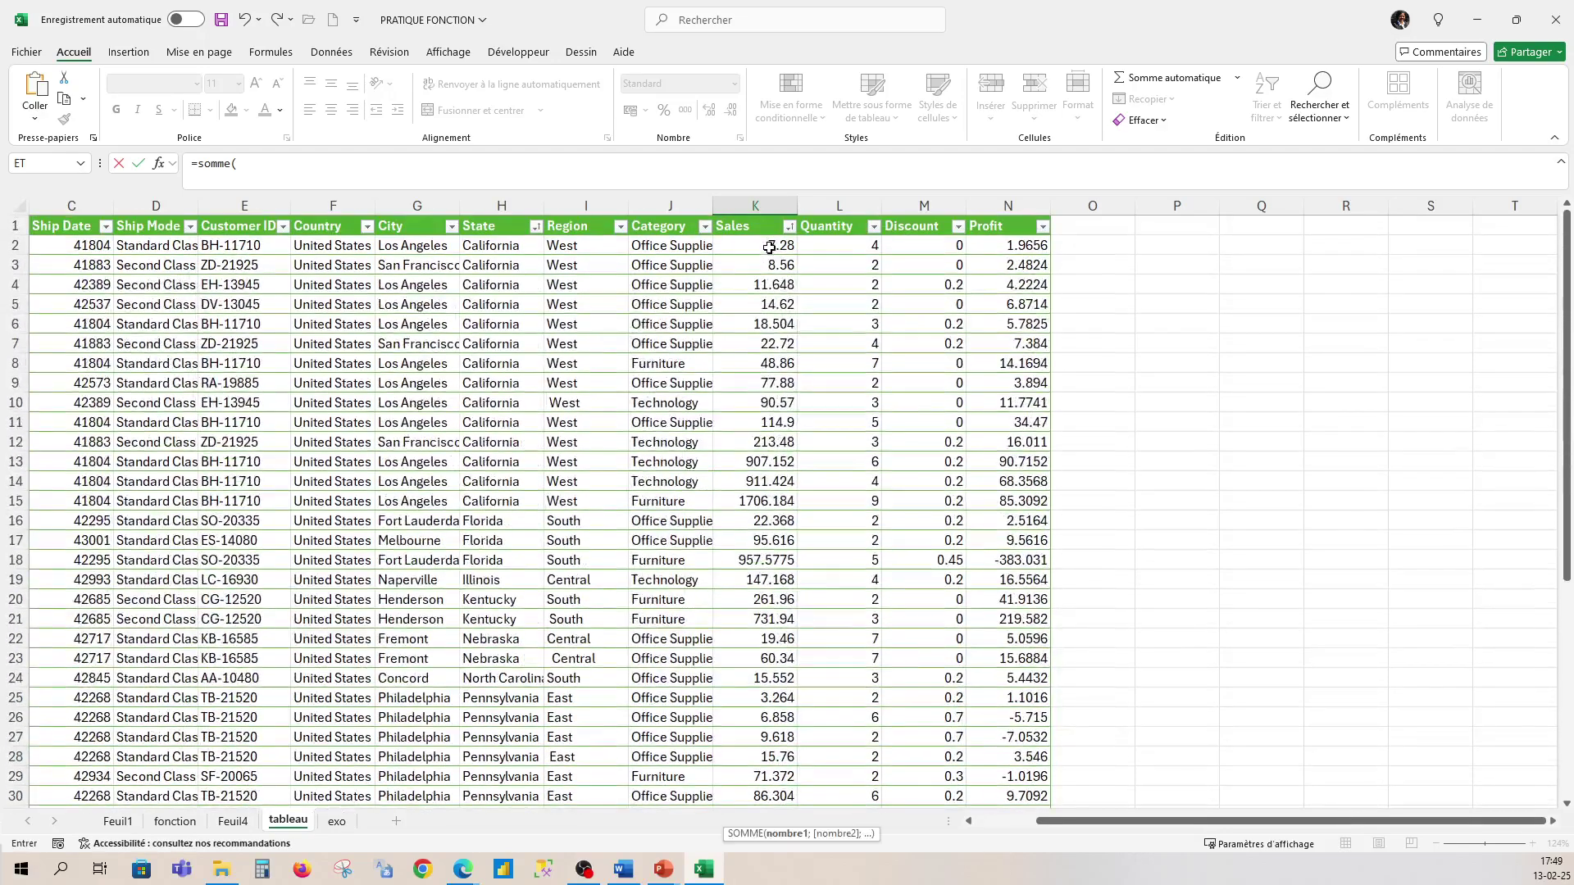
drag(768, 246, 764, 779)
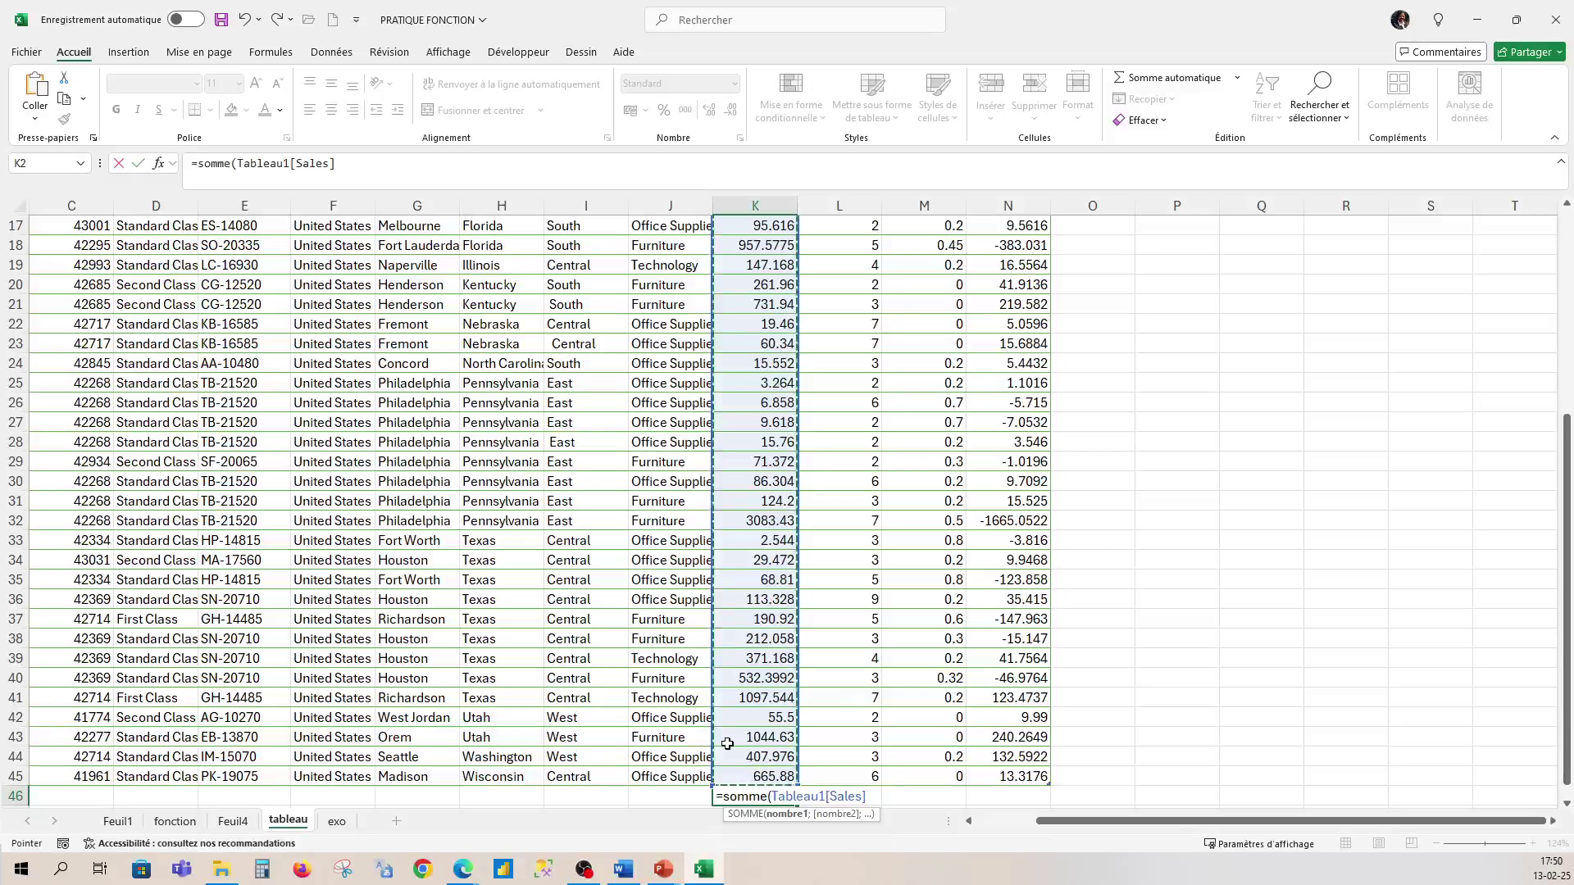
key(Return)
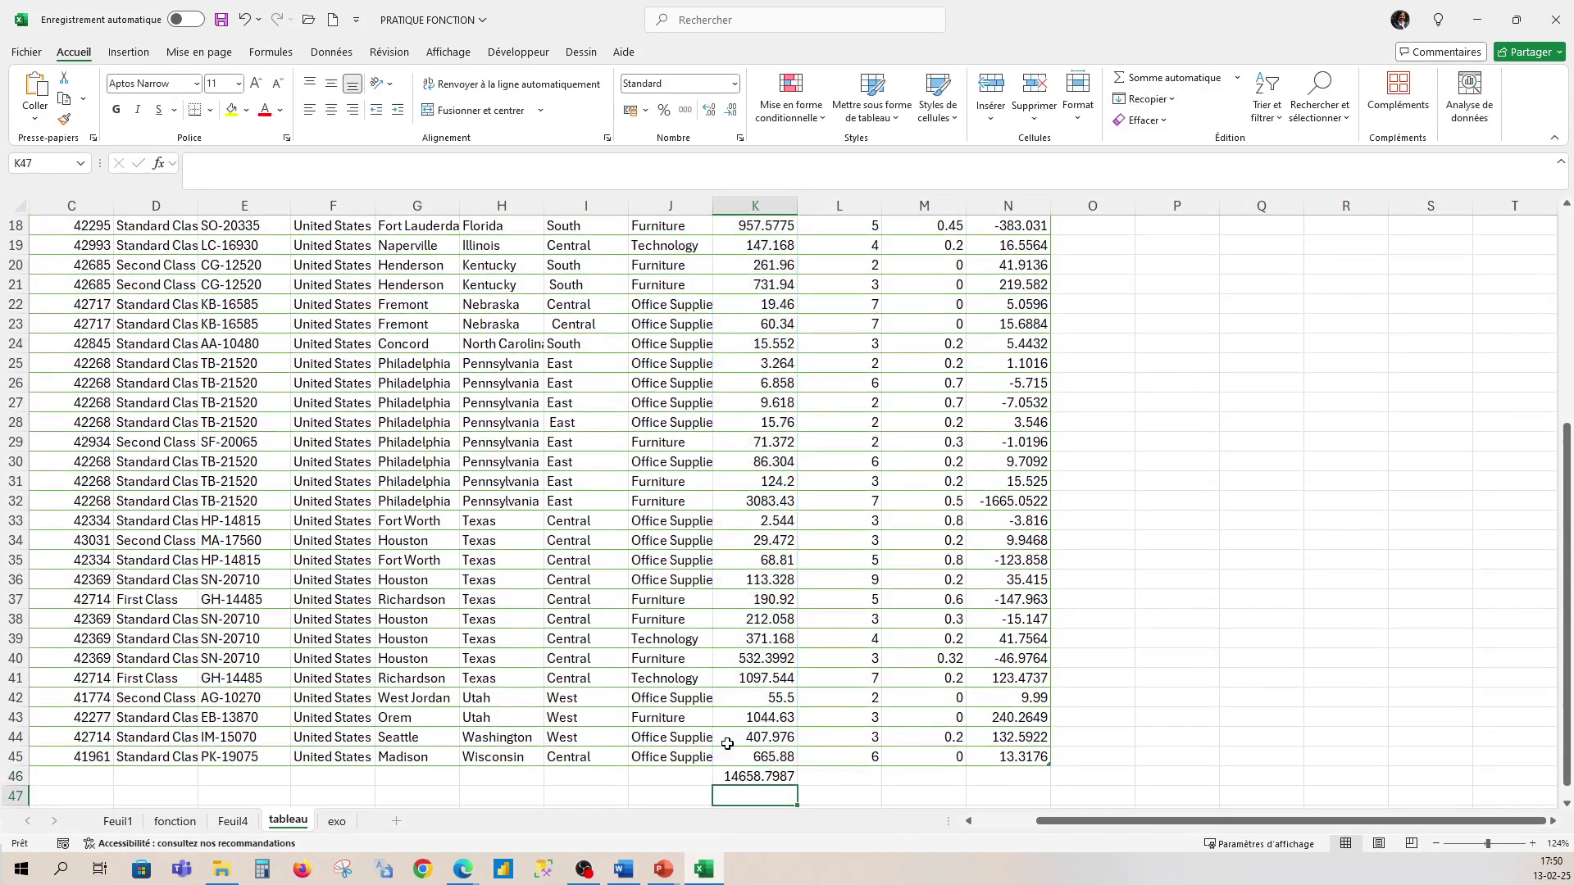
Fill the Sales total formula across to N46 to total Quantity, Discount and Profit
click(785, 780)
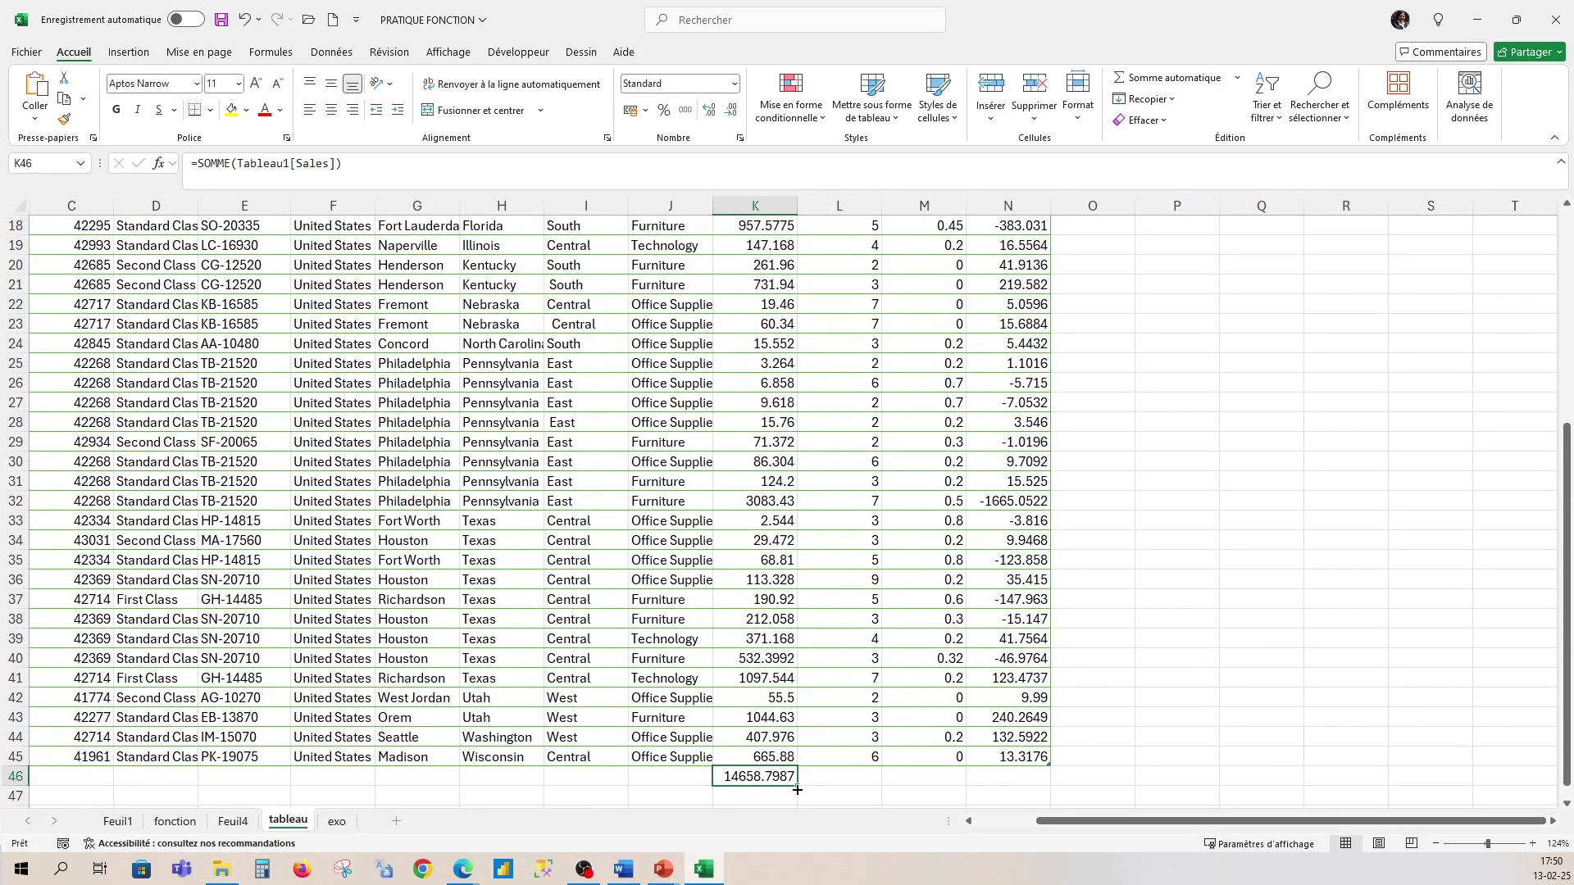
drag(799, 788, 1024, 783)
scroll(1138, 689, down, 2)
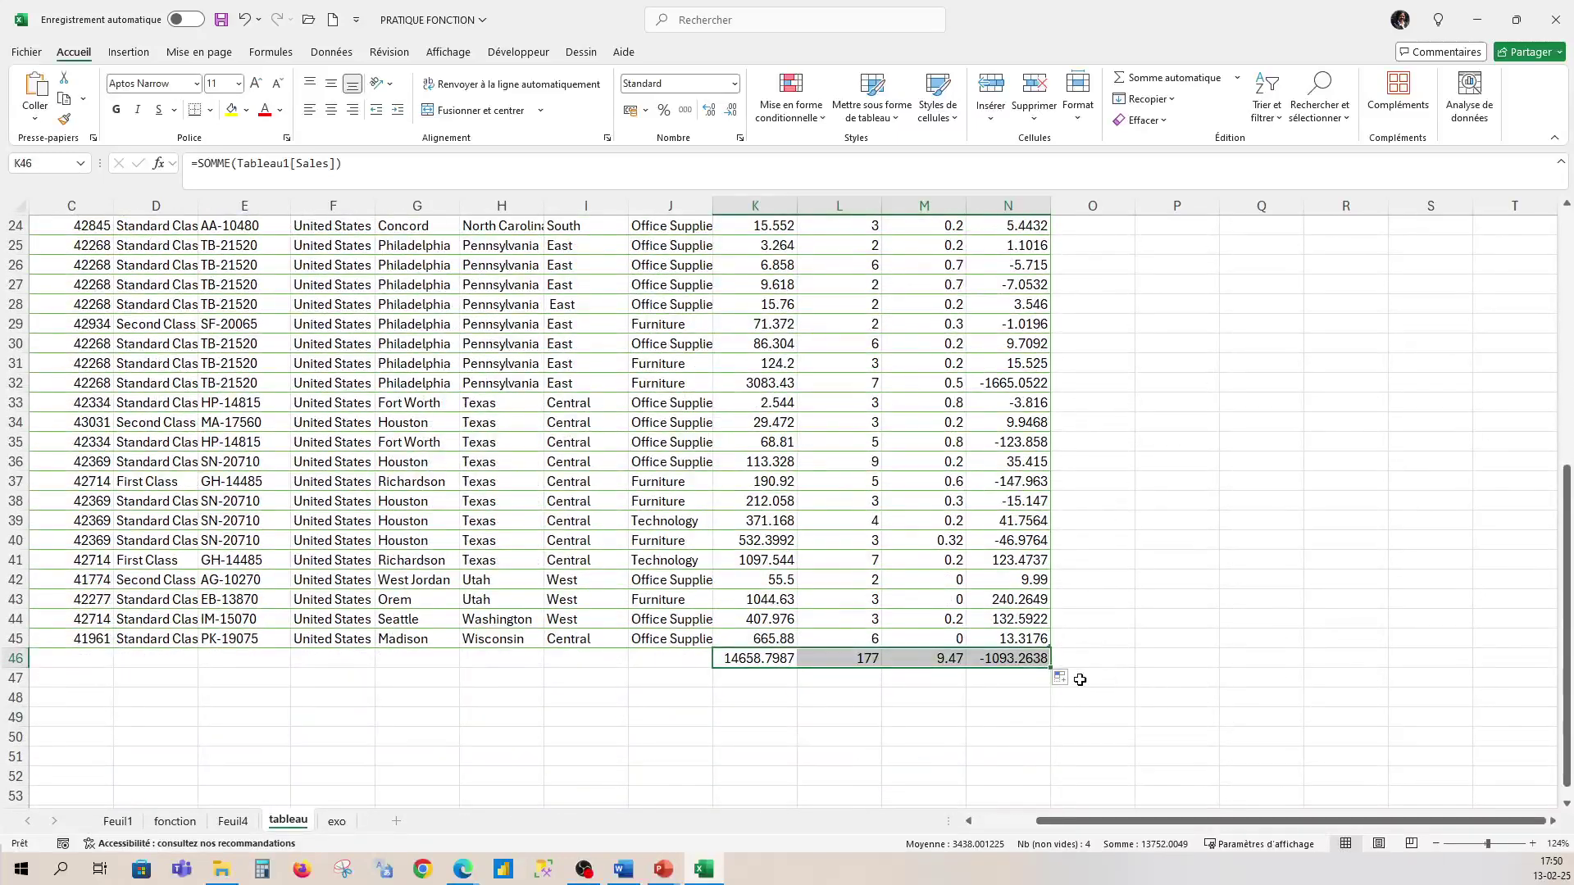
click(1126, 619)
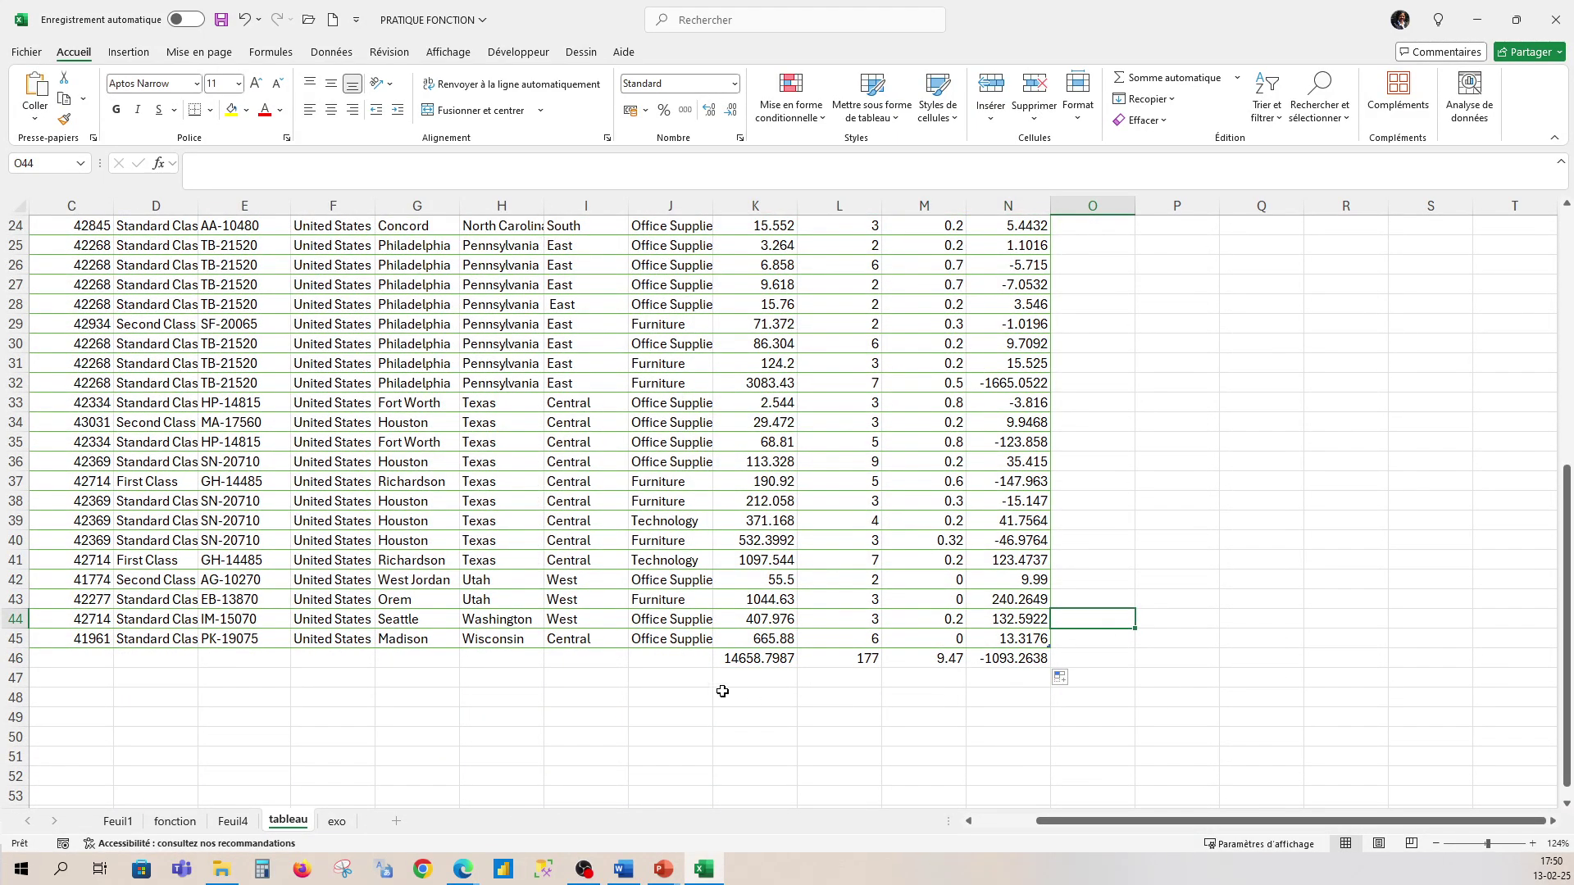
Filter the City column to show only Concord
scroll(797, 451, up, 5)
scroll(797, 451, up, 3)
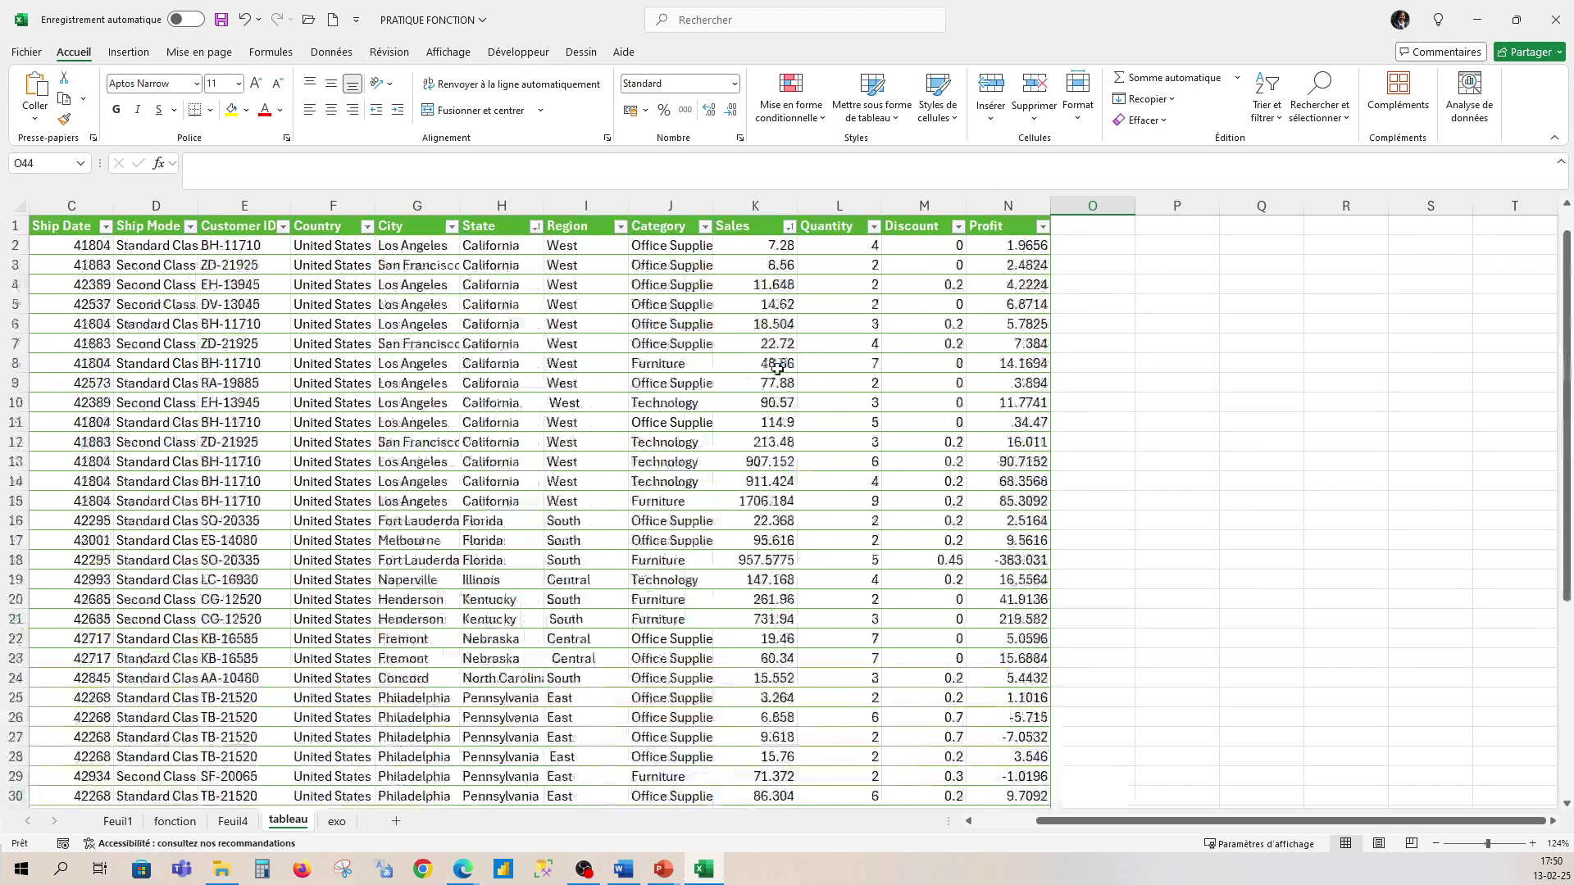
click(788, 227)
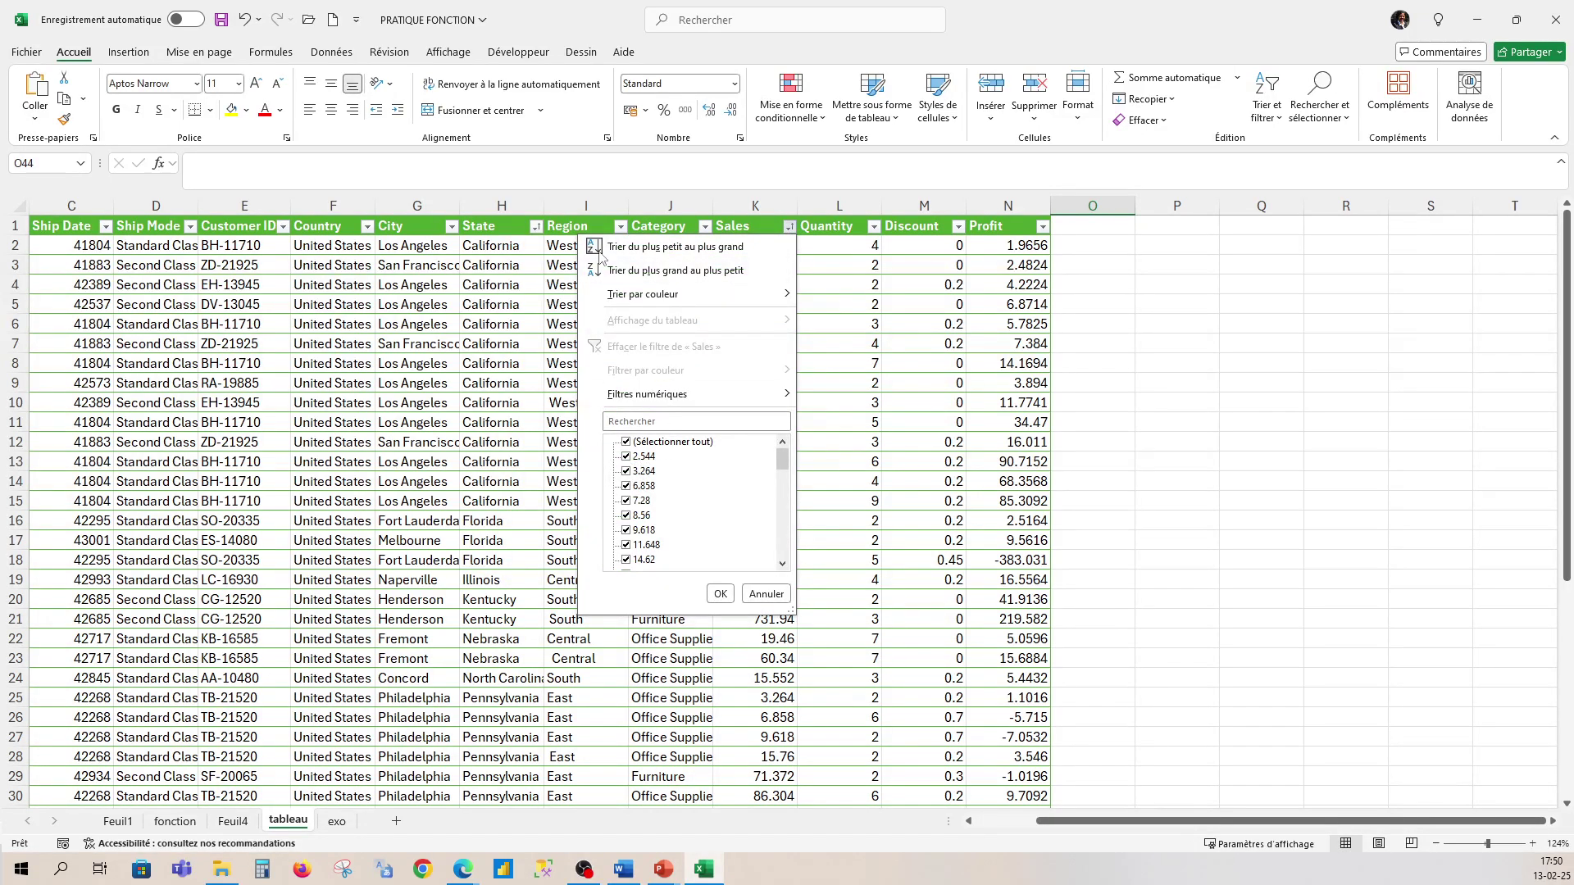
click(453, 227)
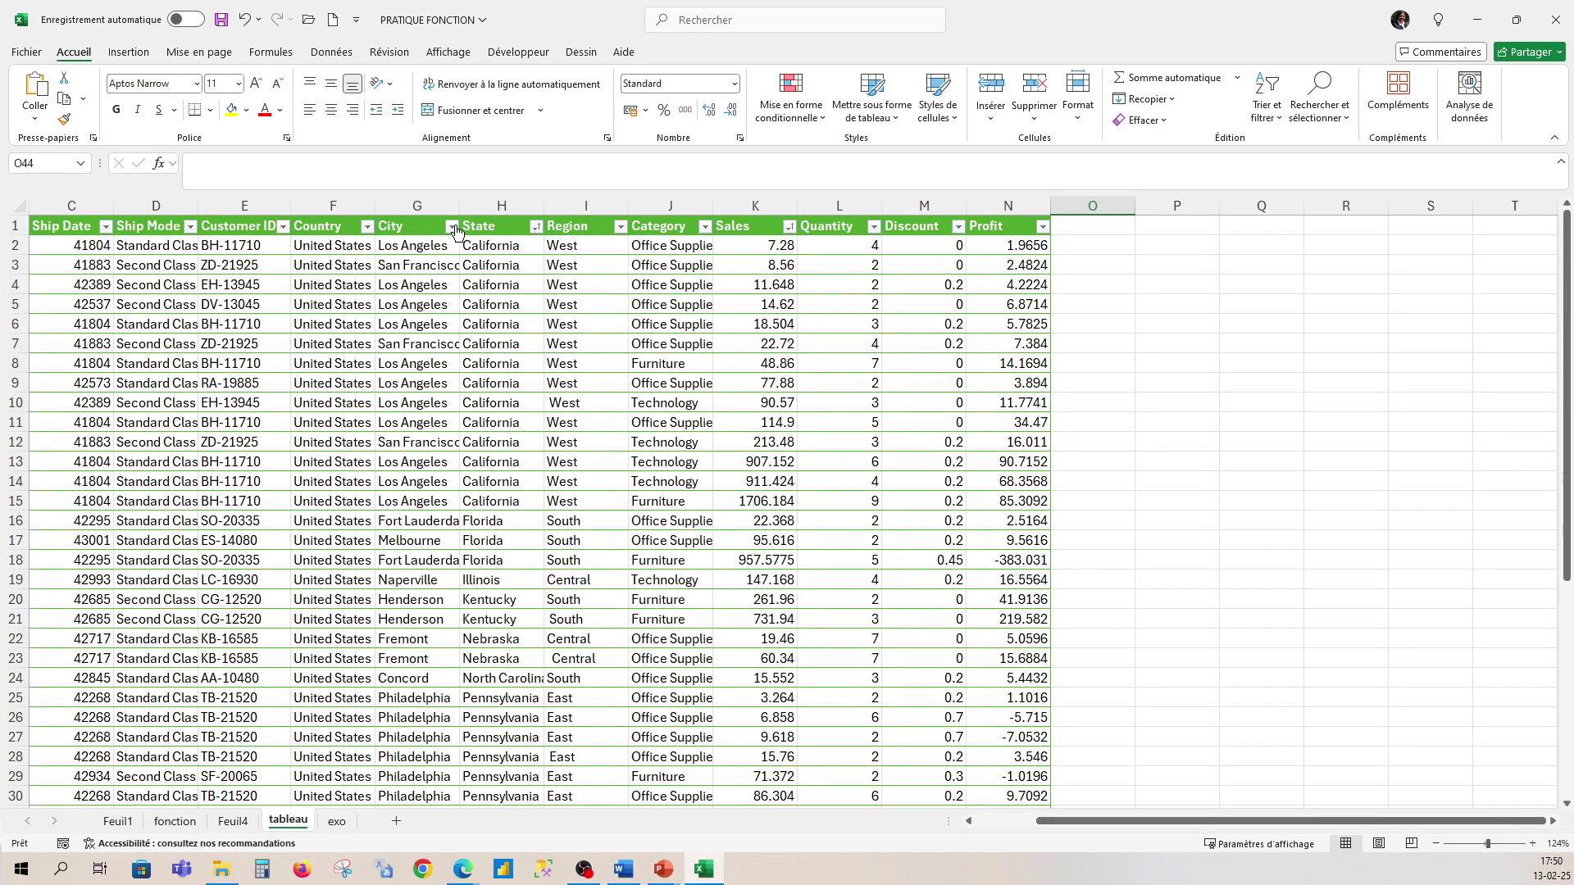
click(453, 227)
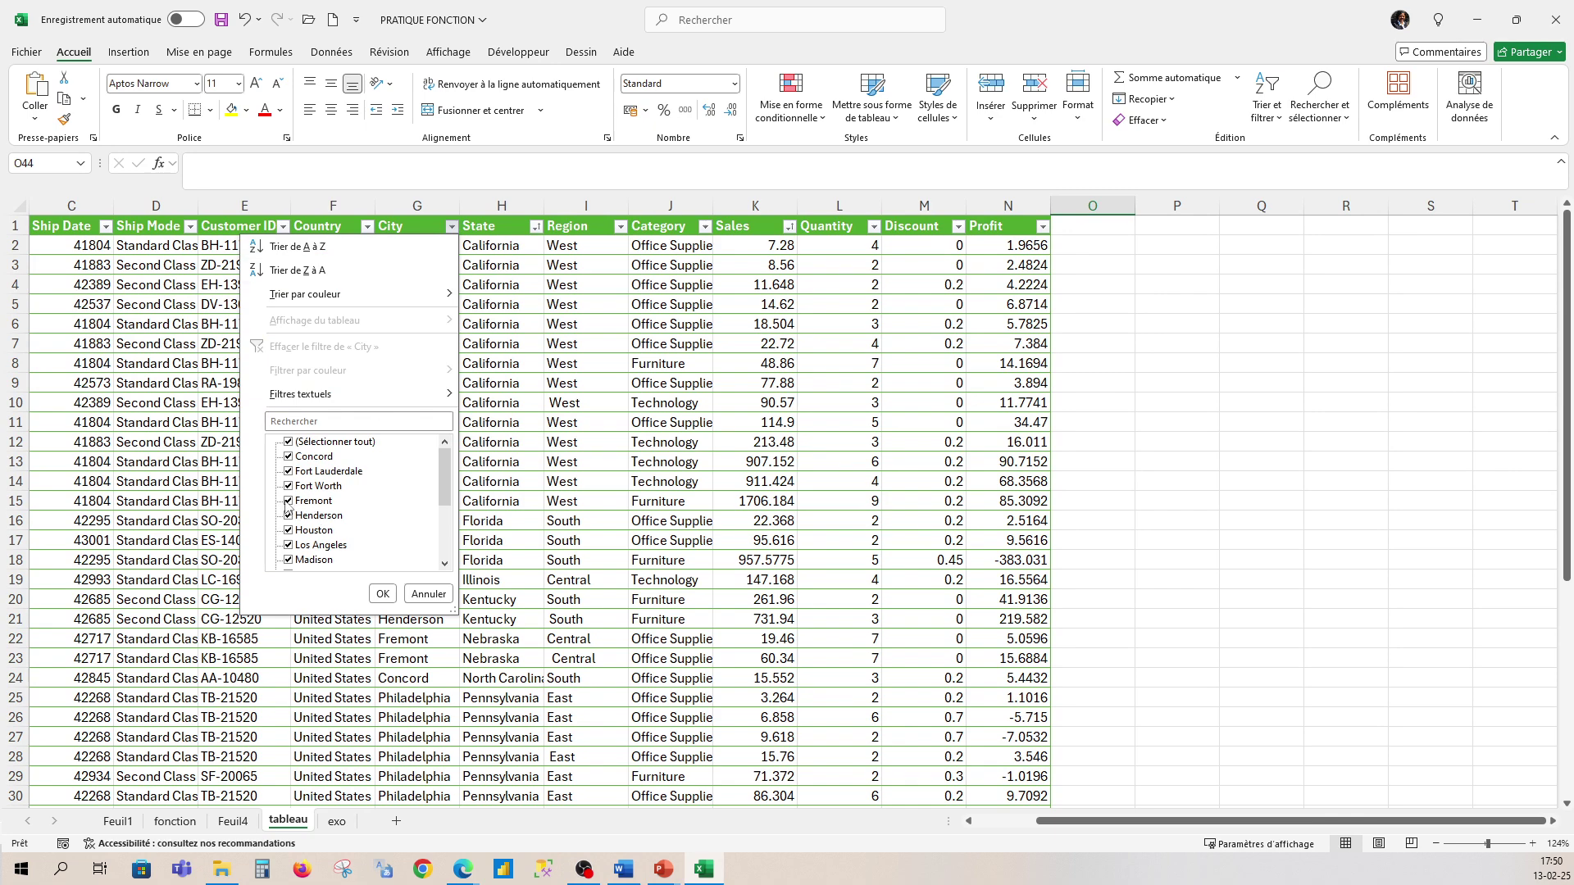
click(305, 500)
click(289, 443)
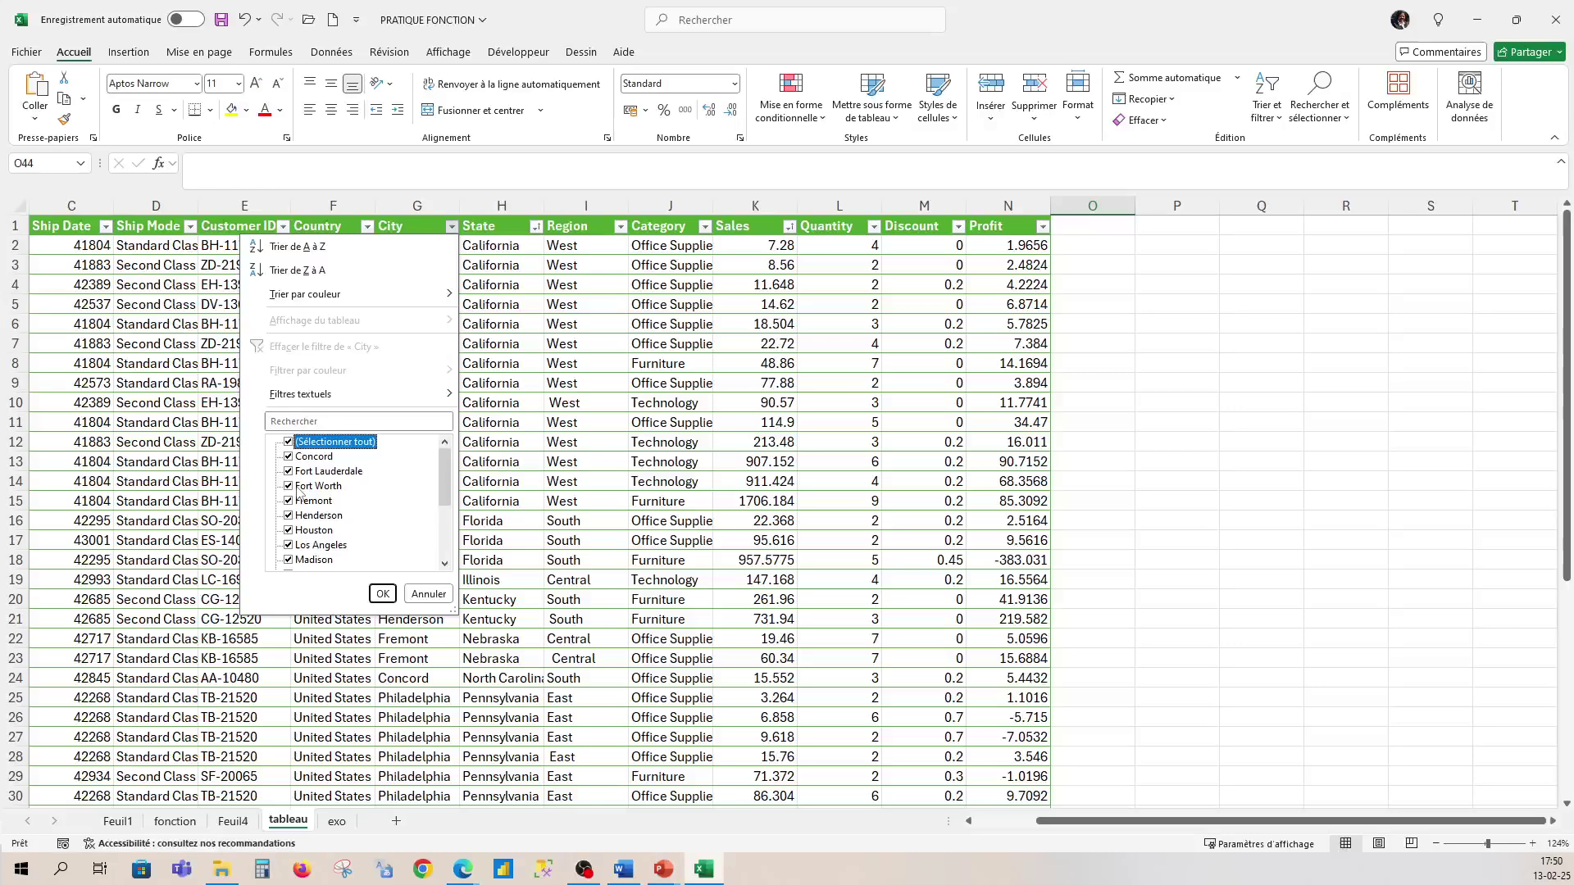
click(289, 444)
click(288, 457)
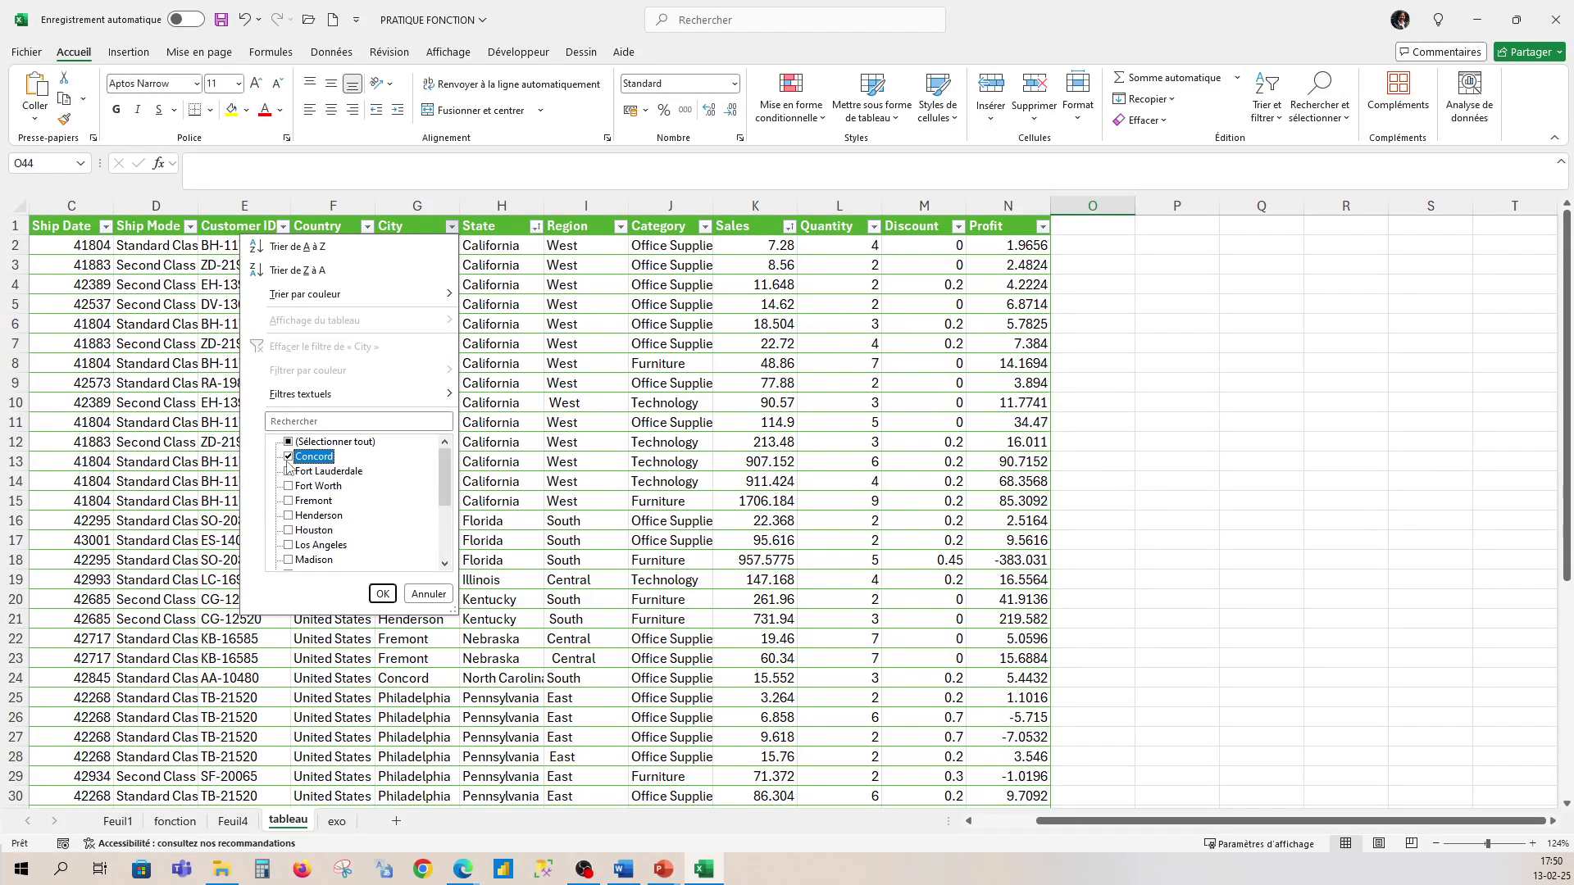
click(383, 595)
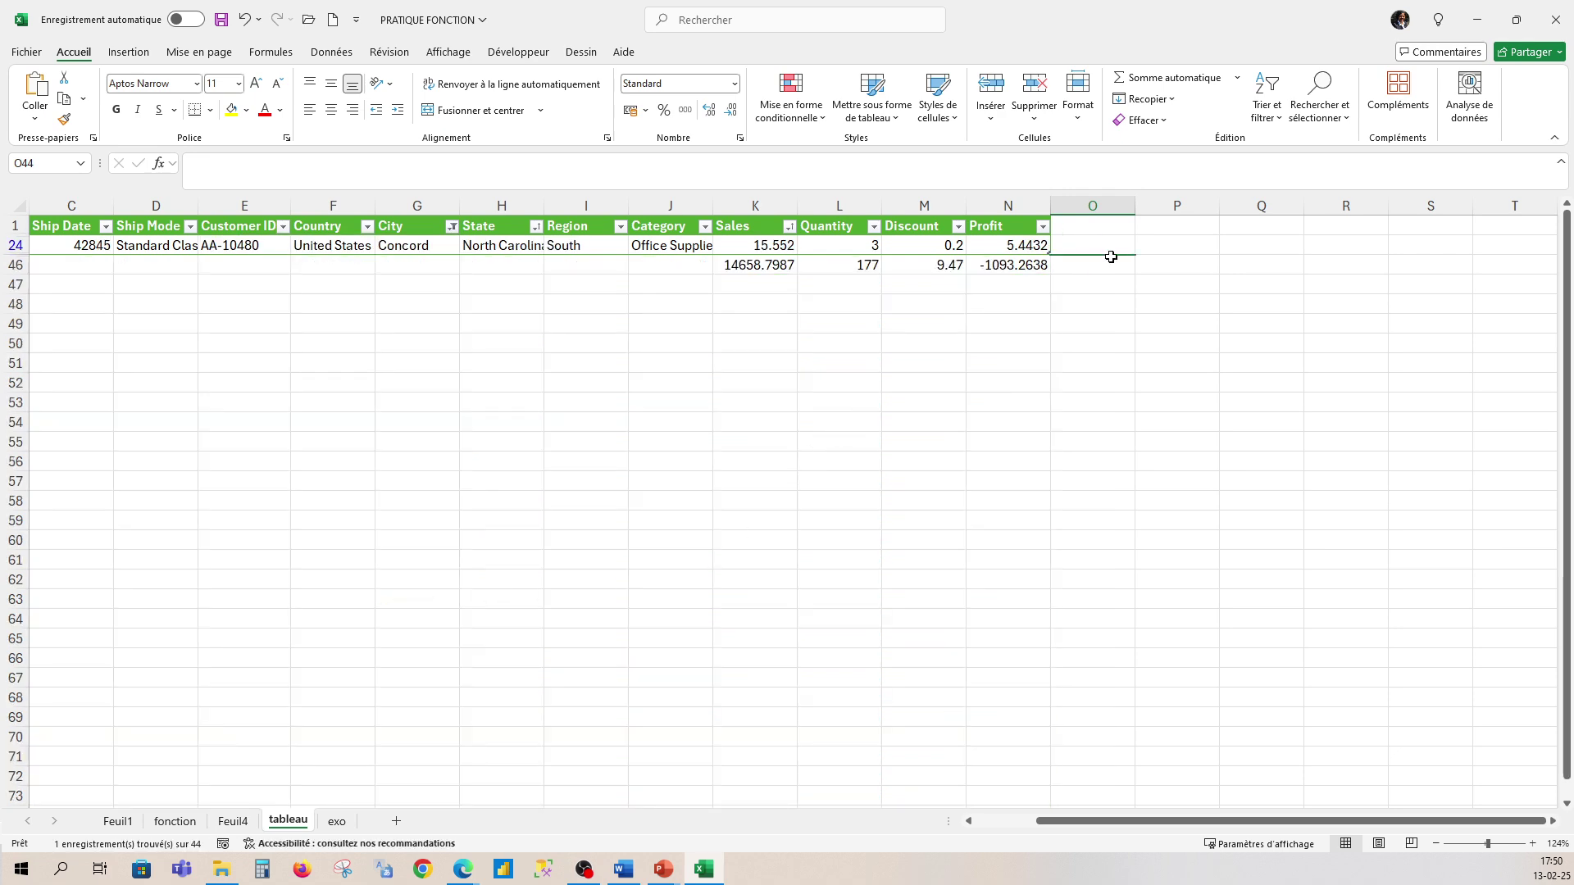
Check the SOMME formulas and totals in row 46 for Sales, Quantity, Discount and Profit against the filtered row
click(743, 266)
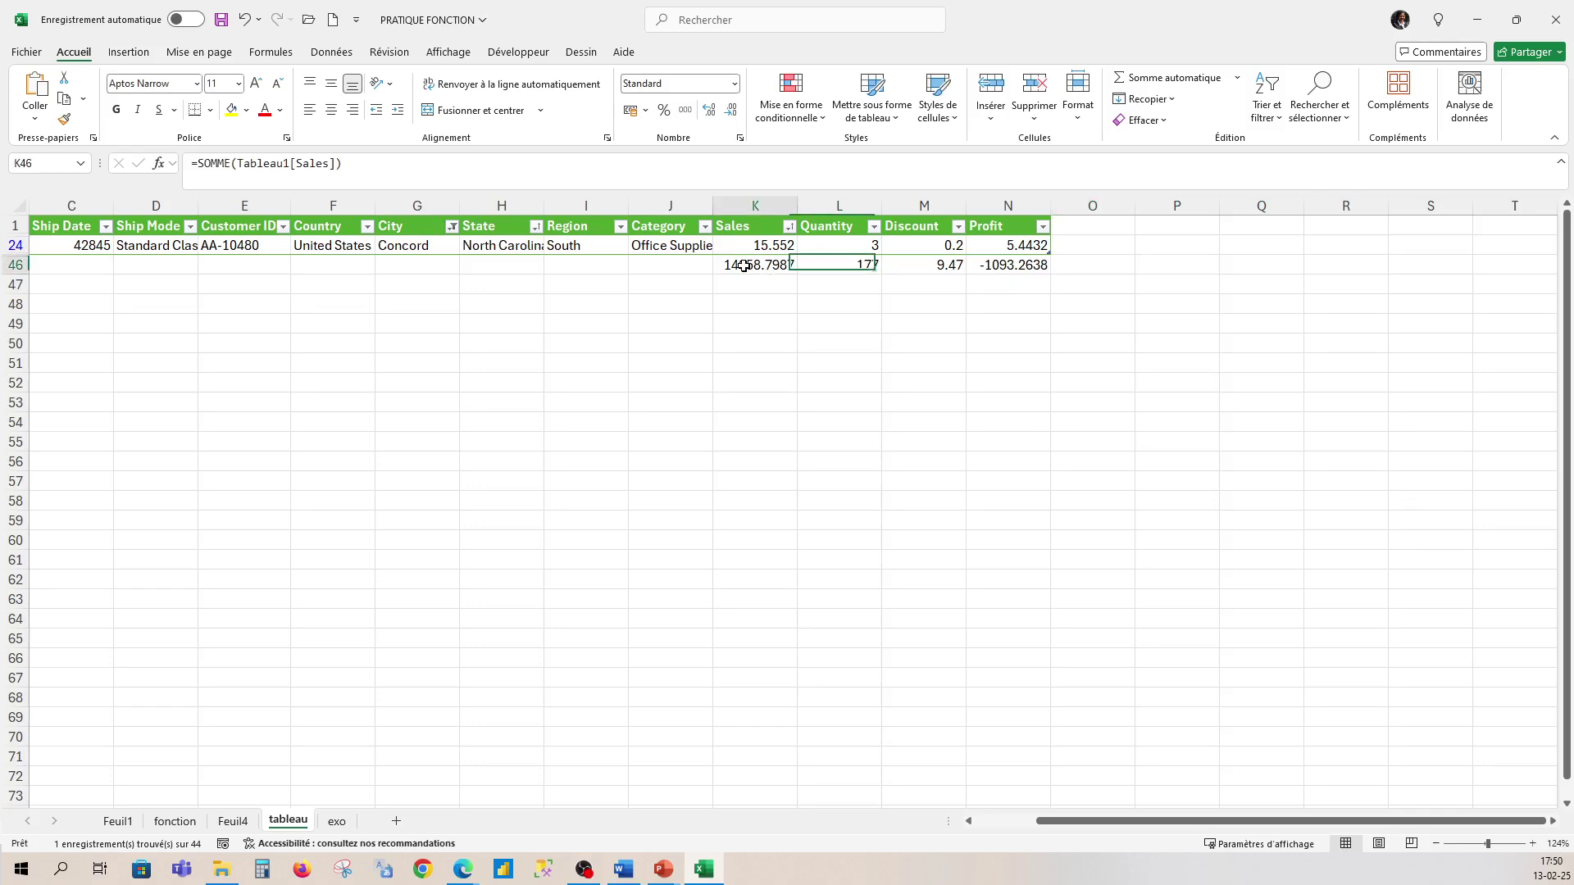
click(852, 268)
click(942, 268)
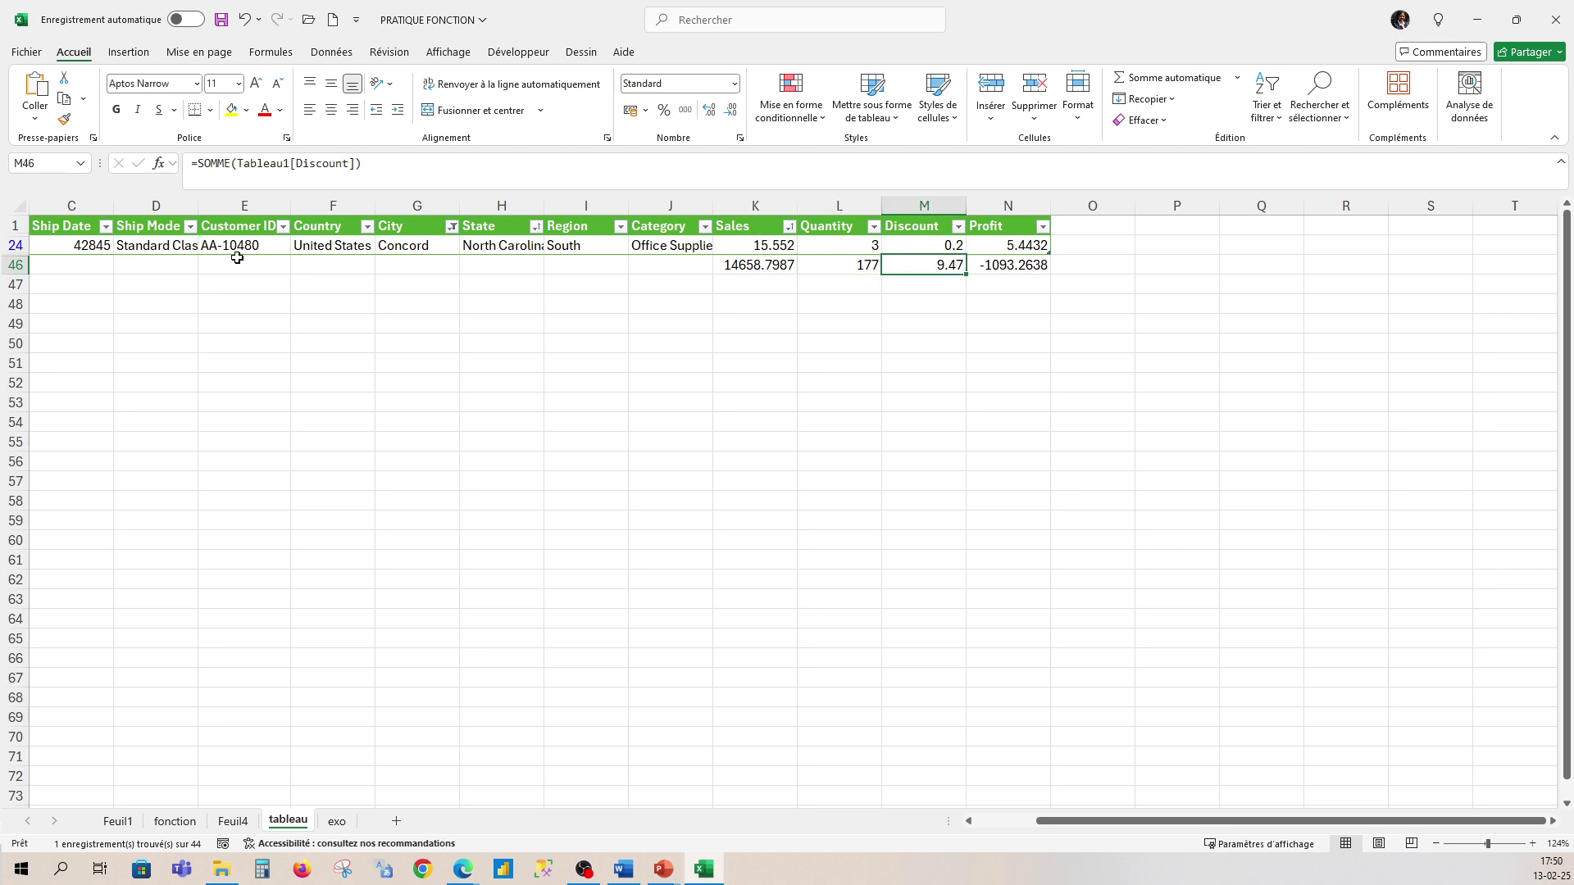
click(783, 269)
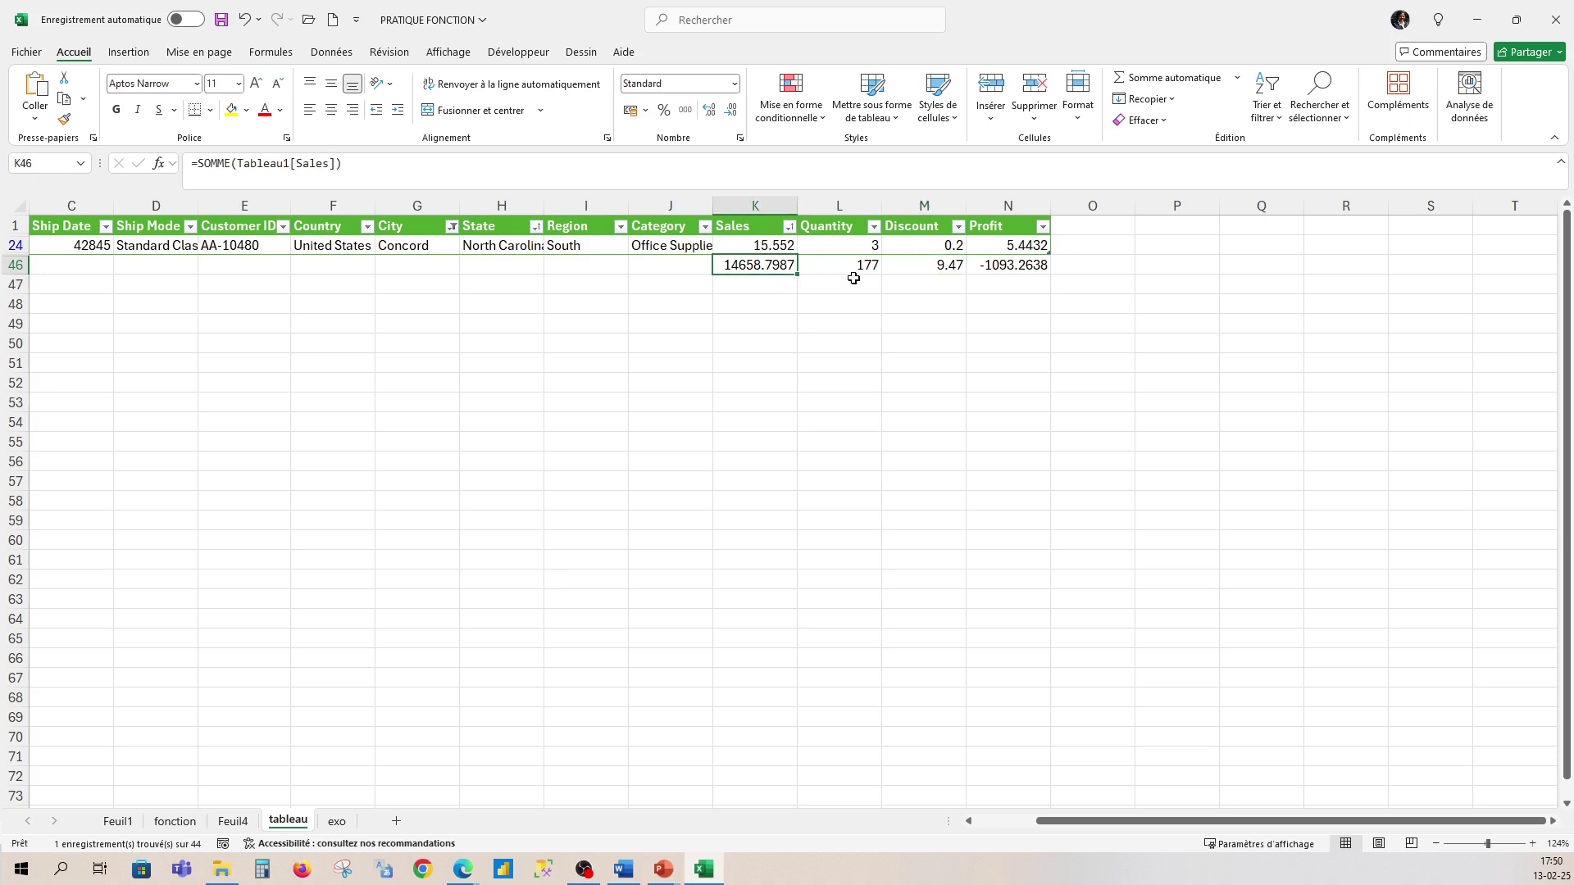
click(859, 264)
click(956, 264)
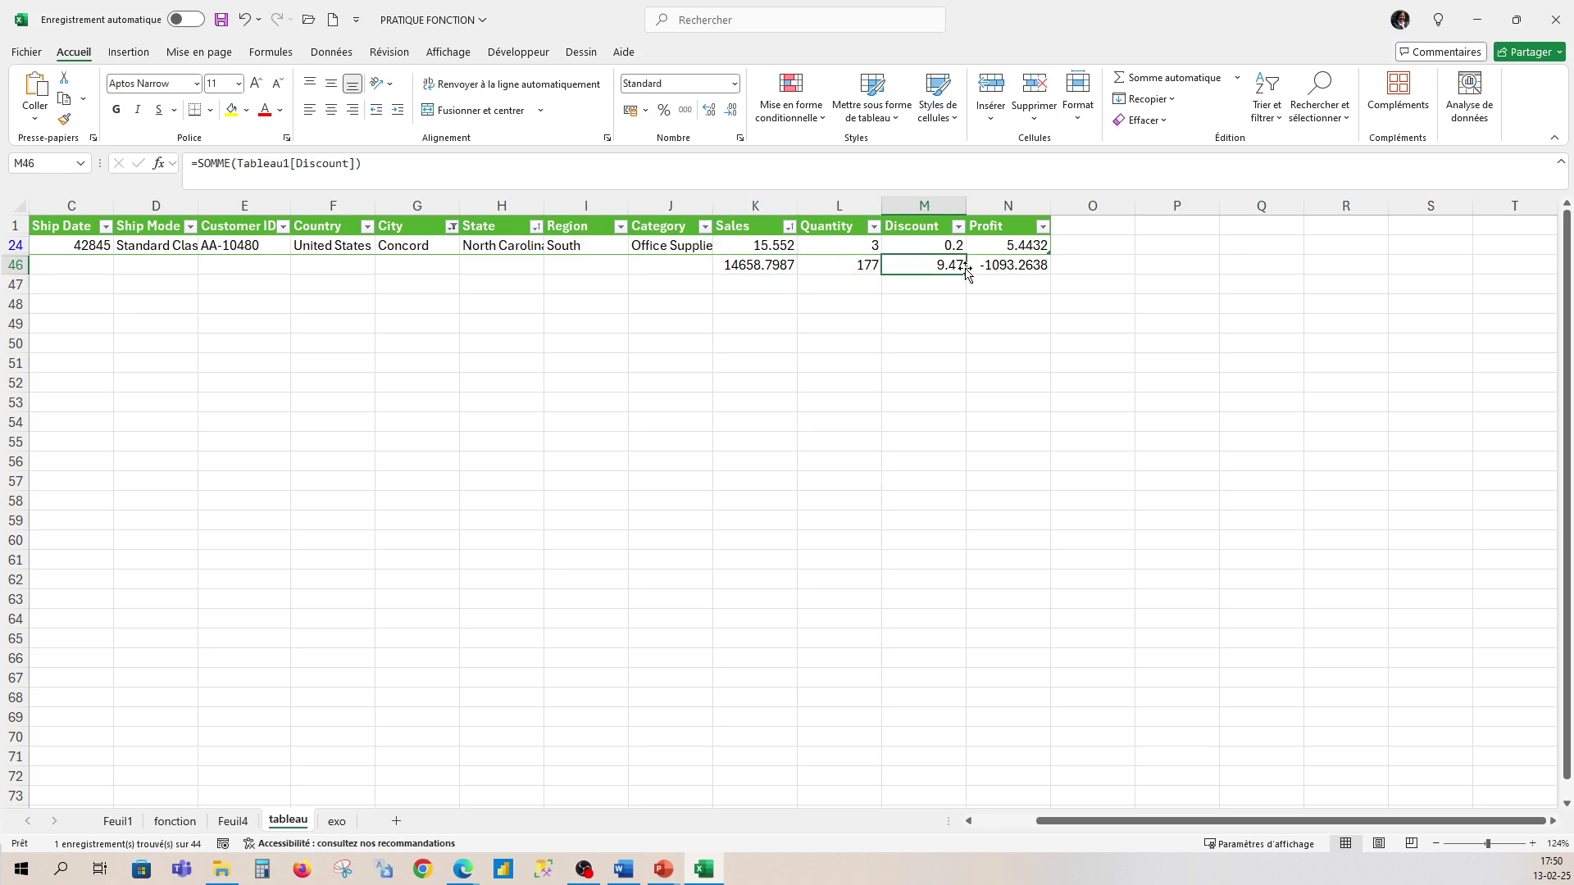
click(1026, 267)
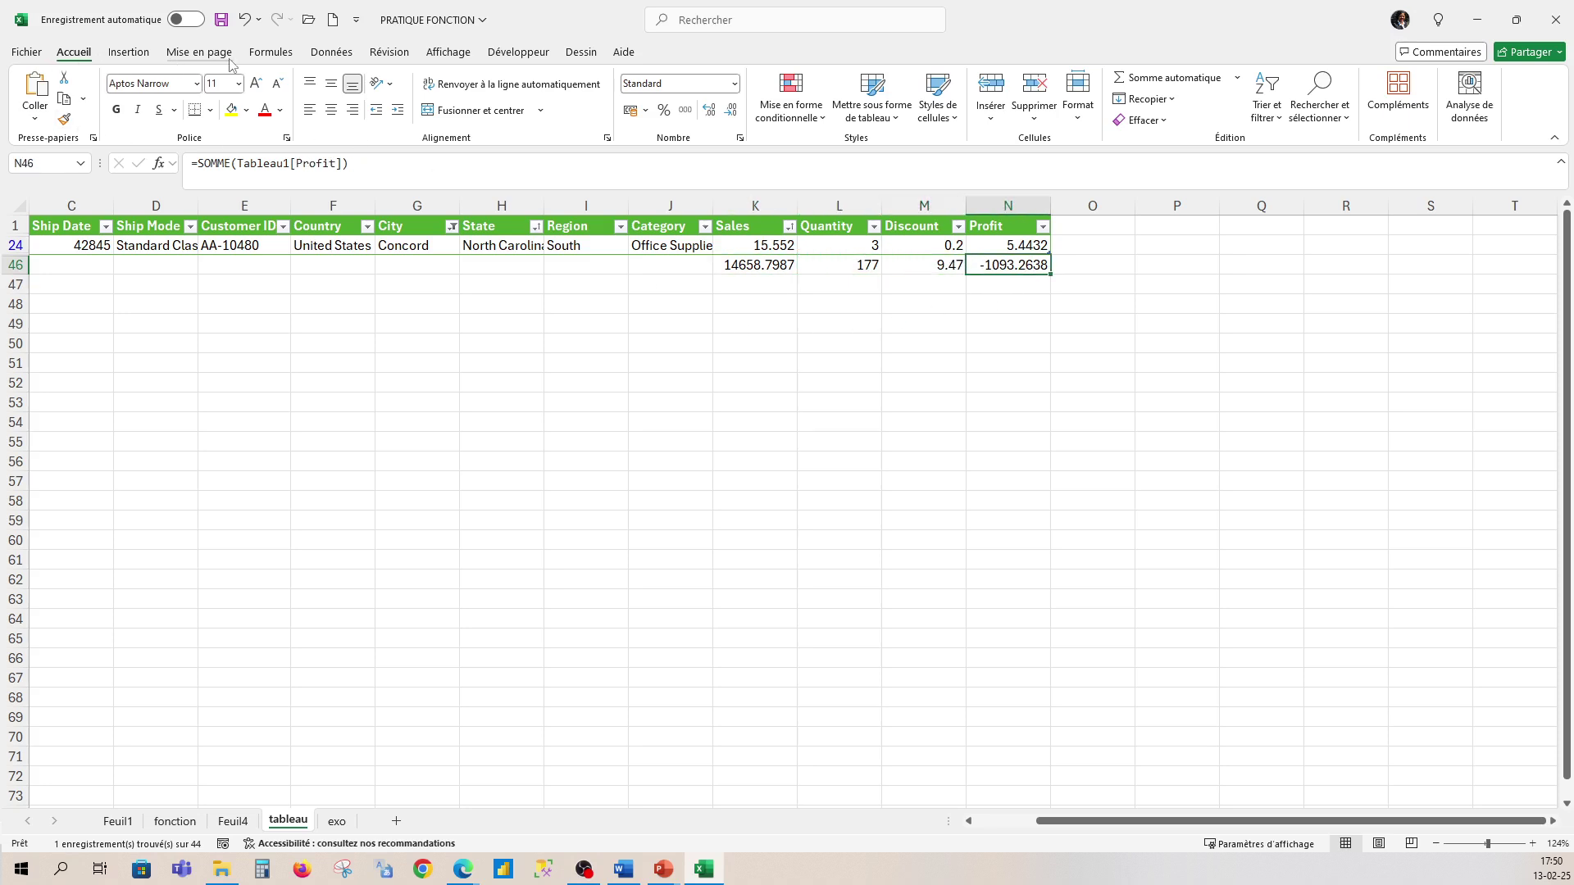
Undo the City filter
click(245, 23)
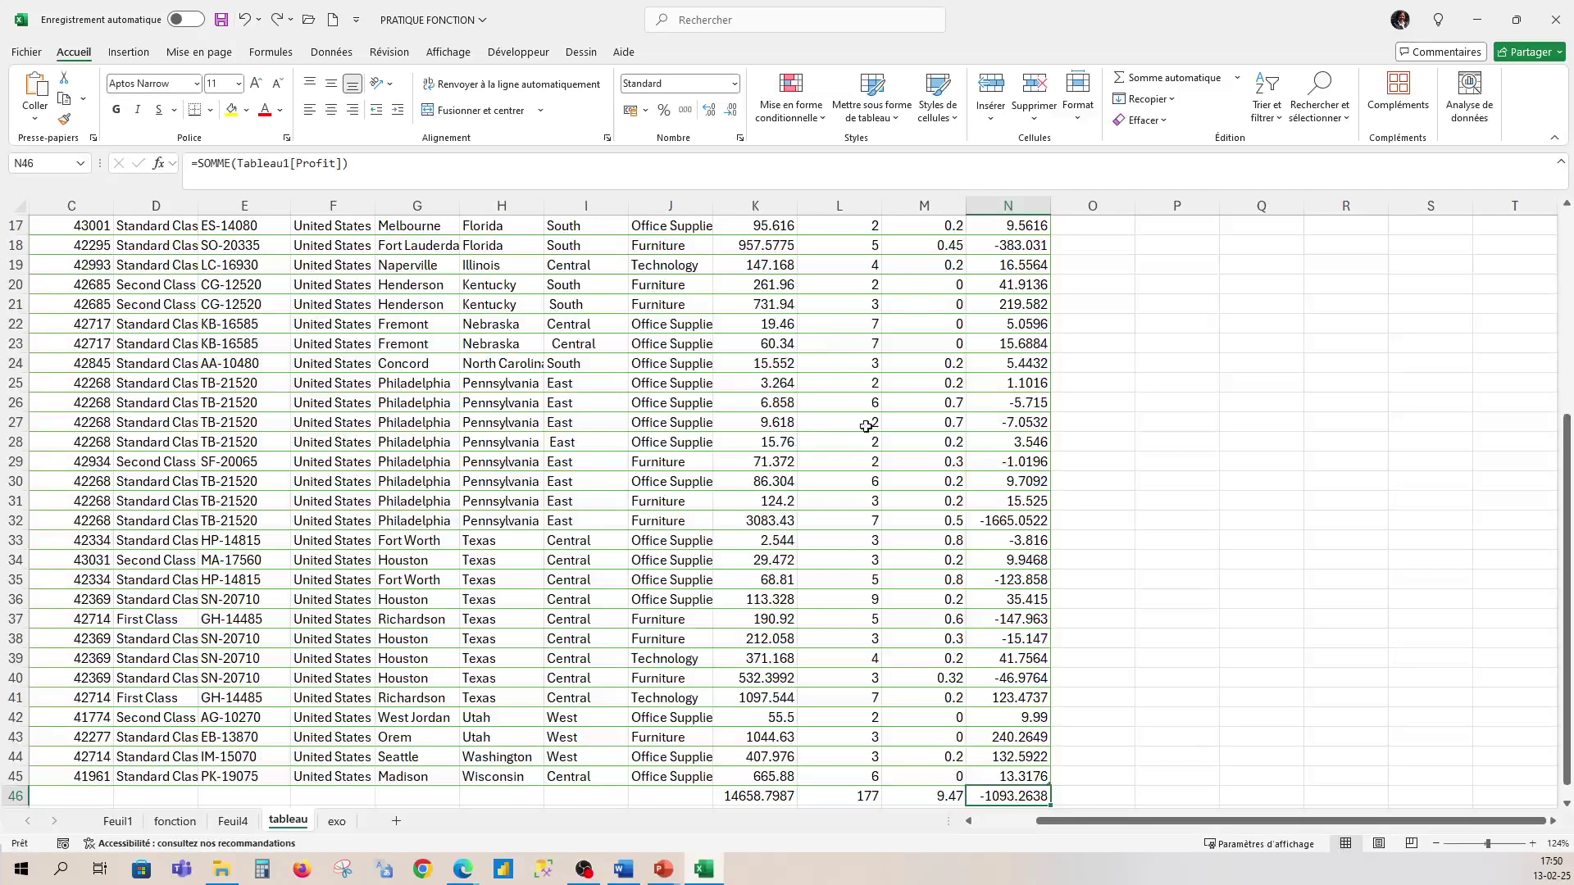
Start a SOUS.TOTAL formula in K47, below the Sales total, with function number 9 (SOMME)
scroll(866, 426, down, 2)
click(751, 698)
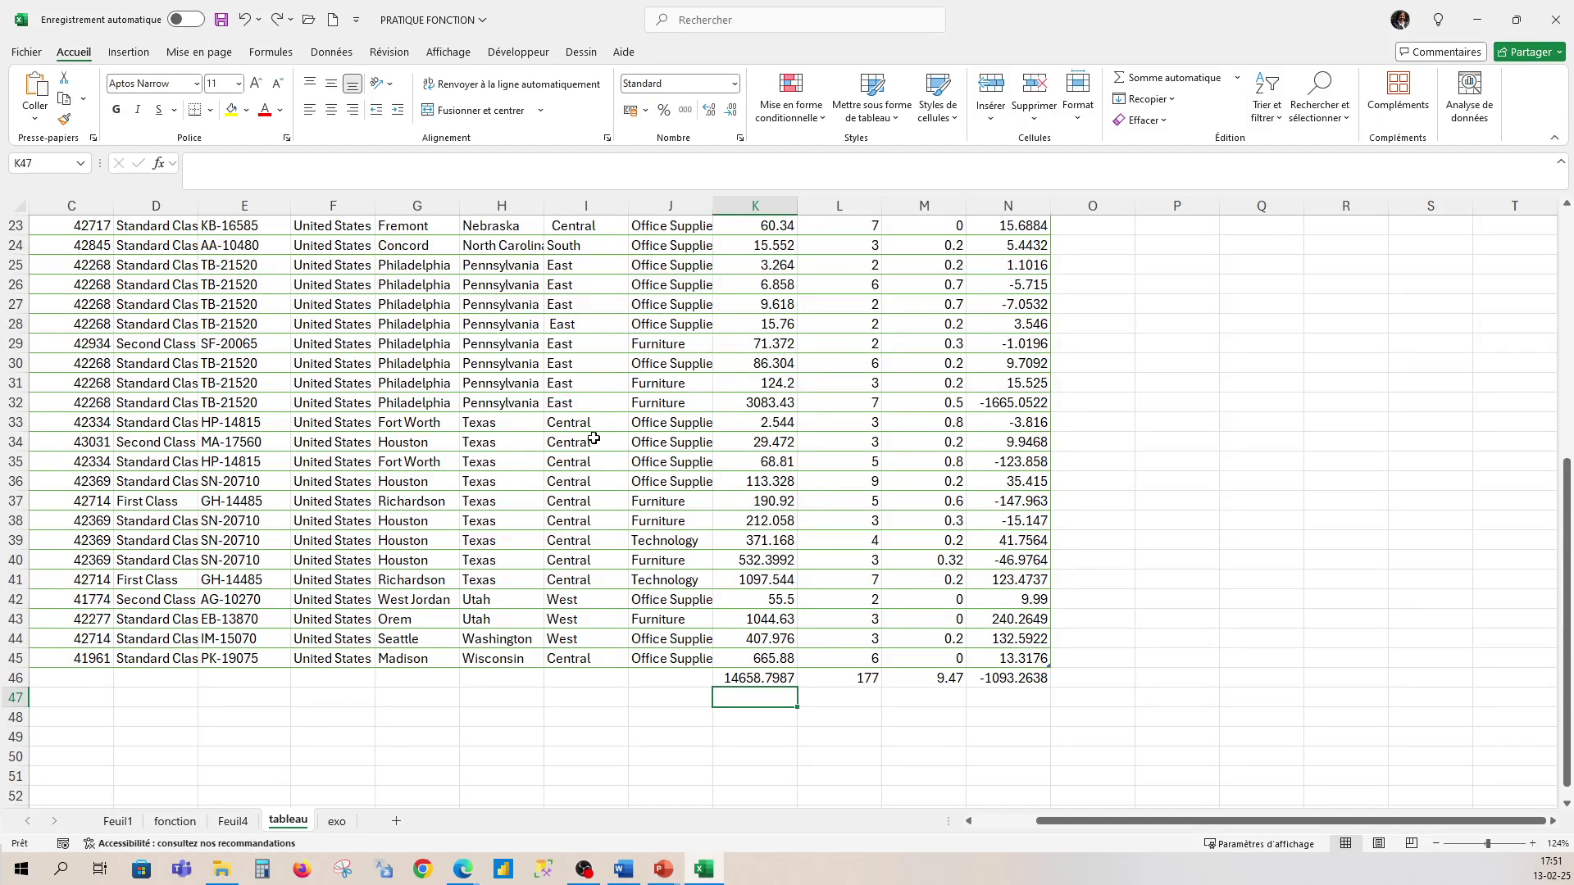
text(=so)
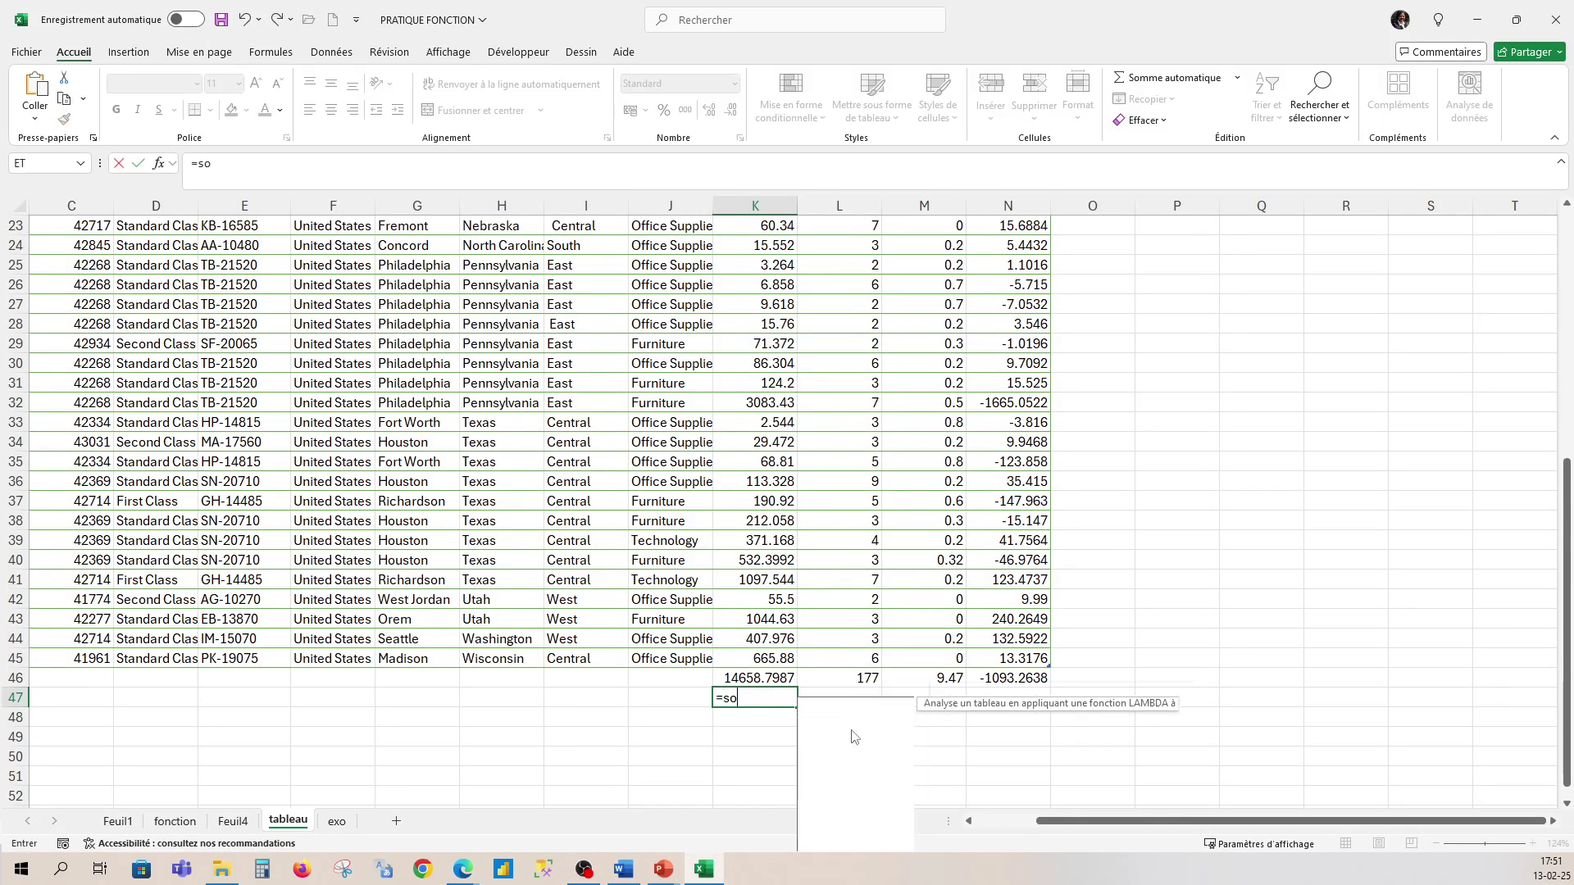
text(mm)
key(BackSpace)
key(BackSpace)
key(BackSpace)
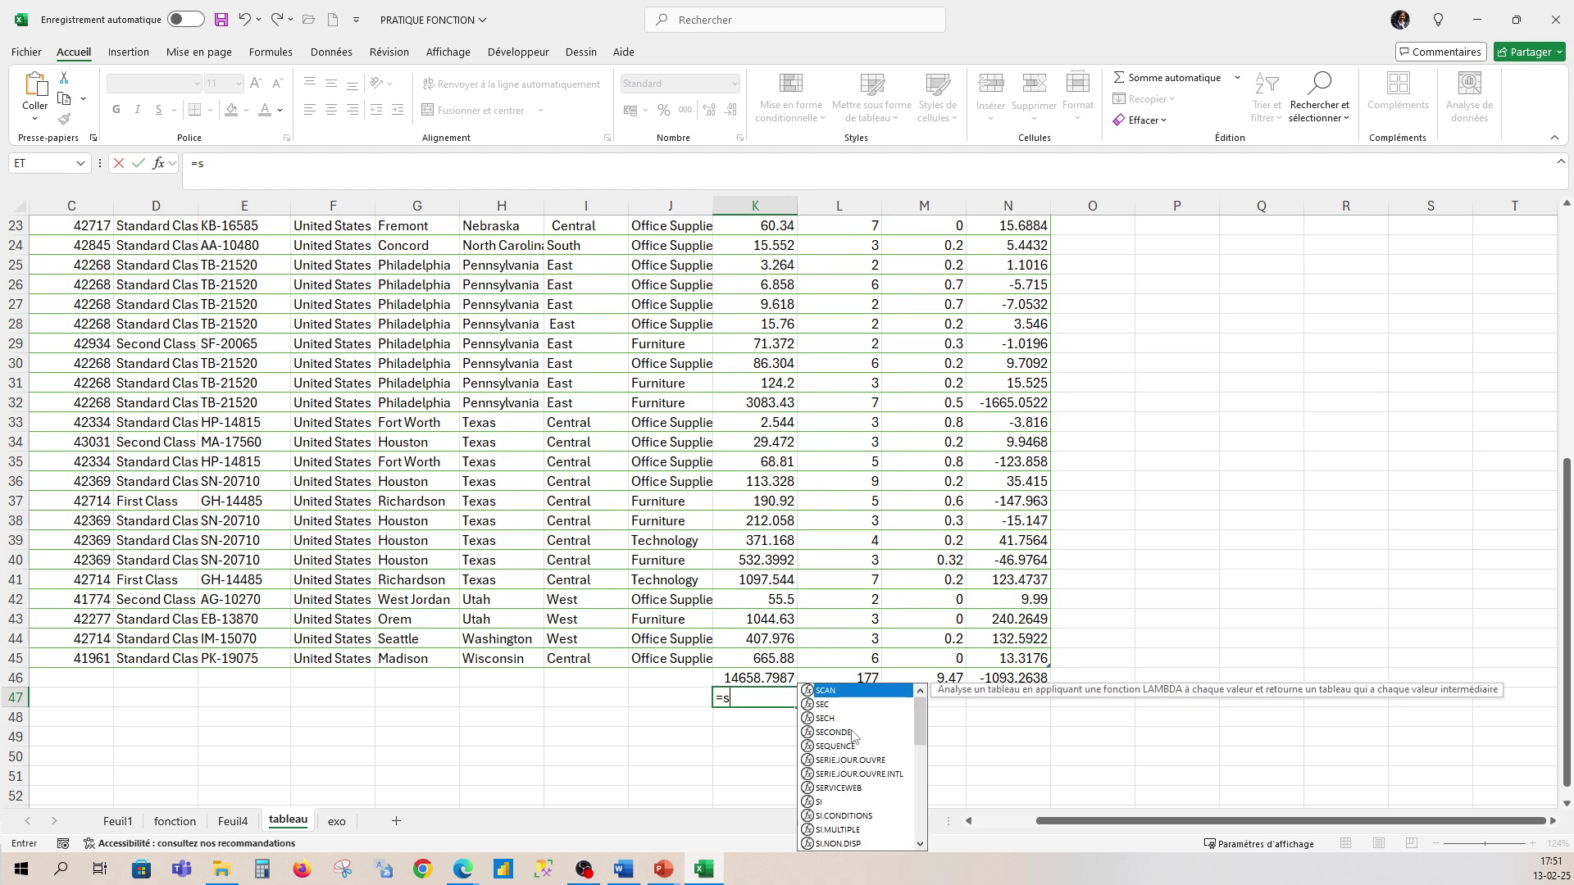
text(ous)
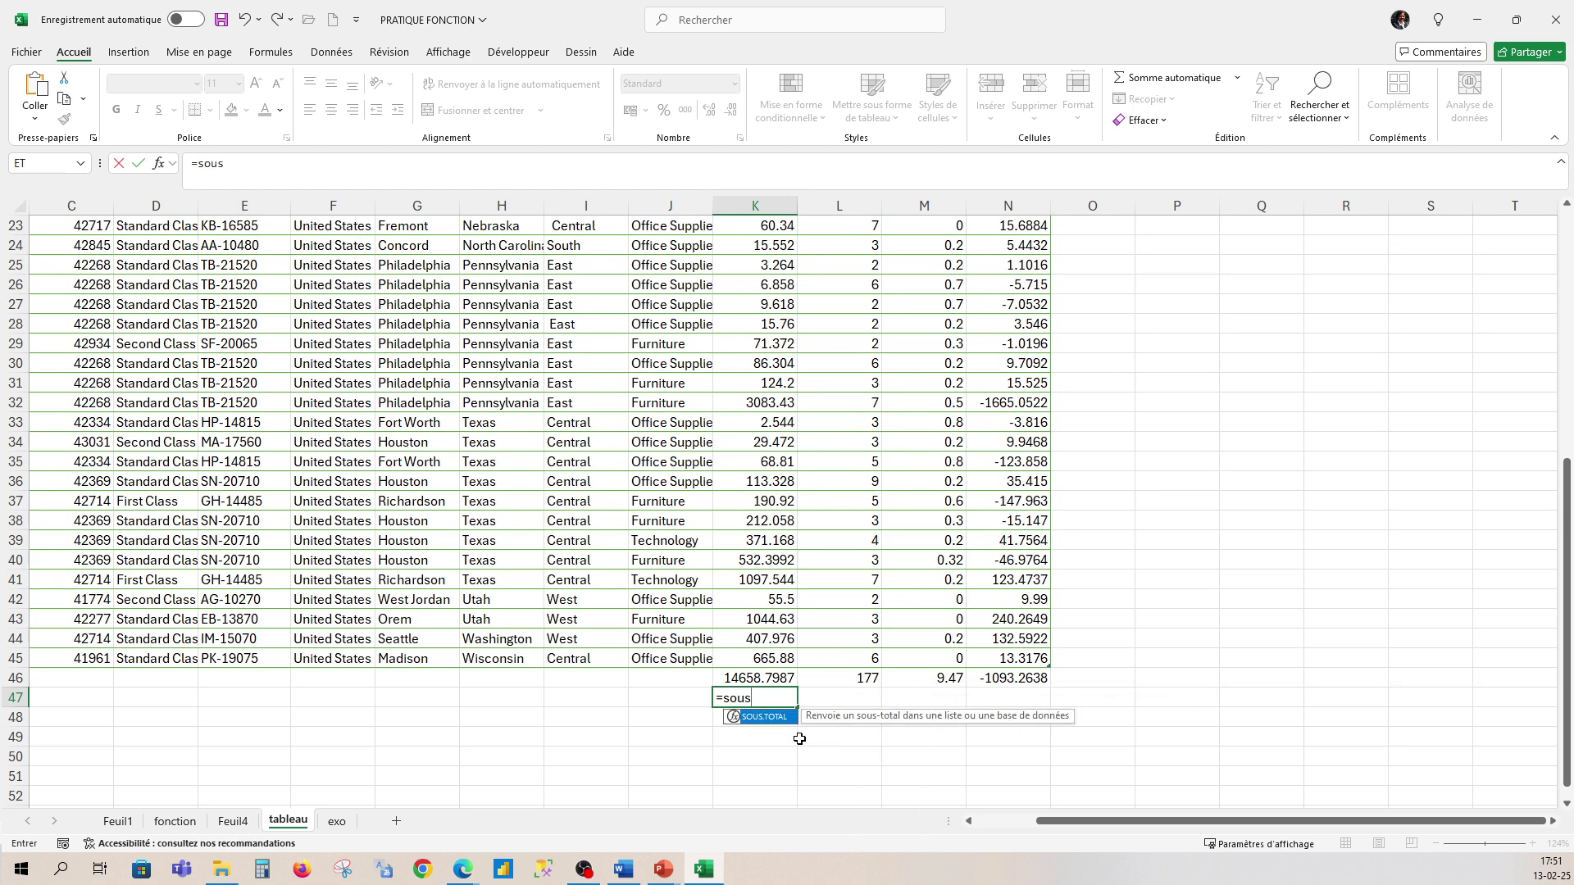
double_click(774, 719)
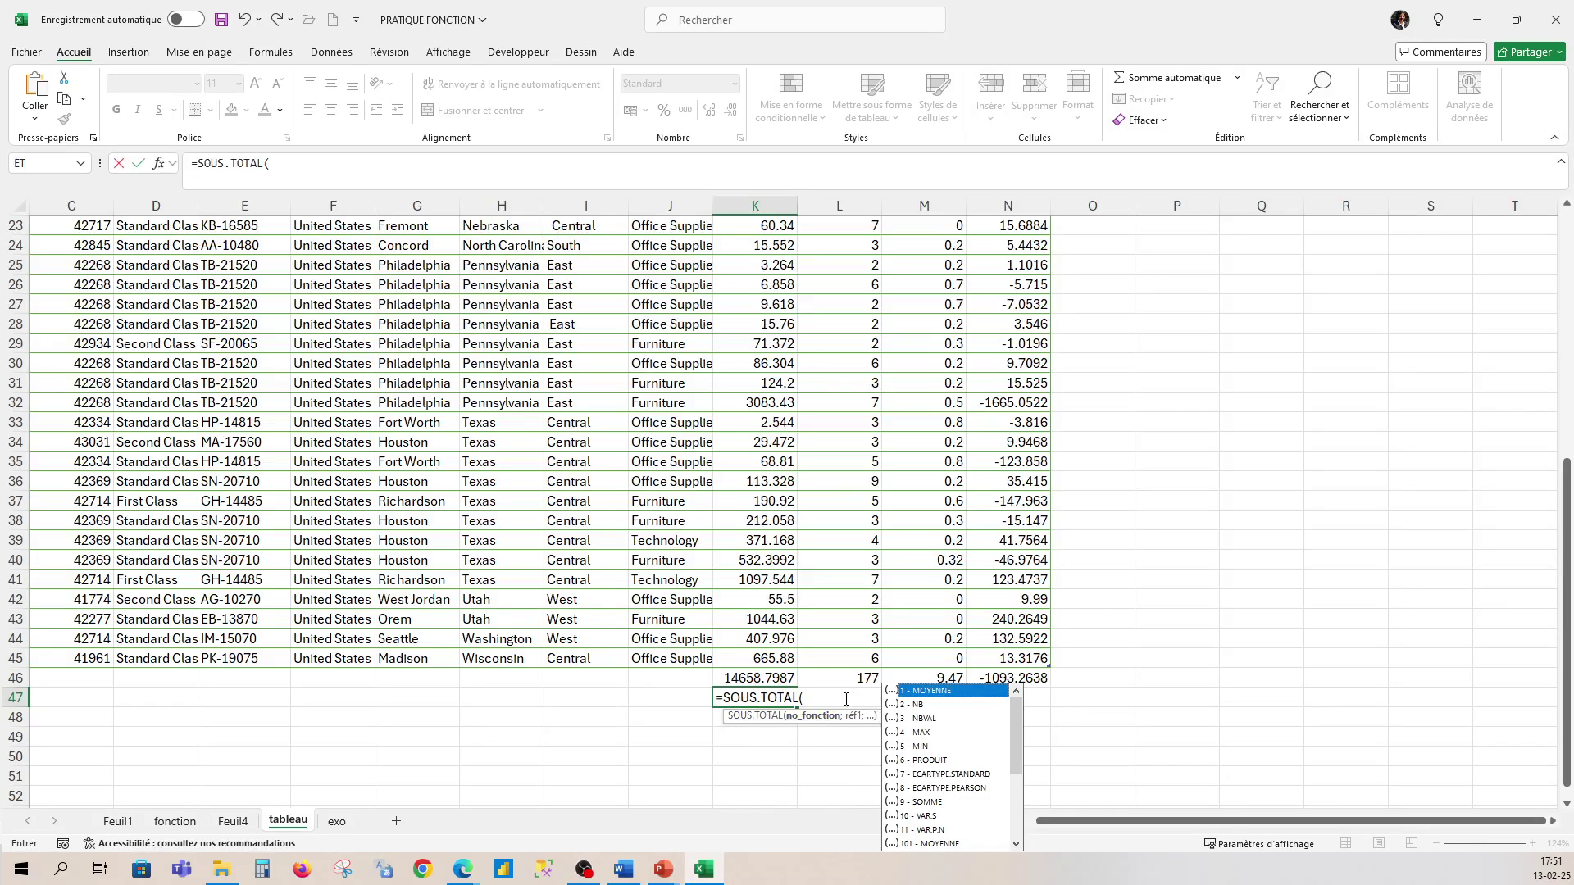
click(810, 694)
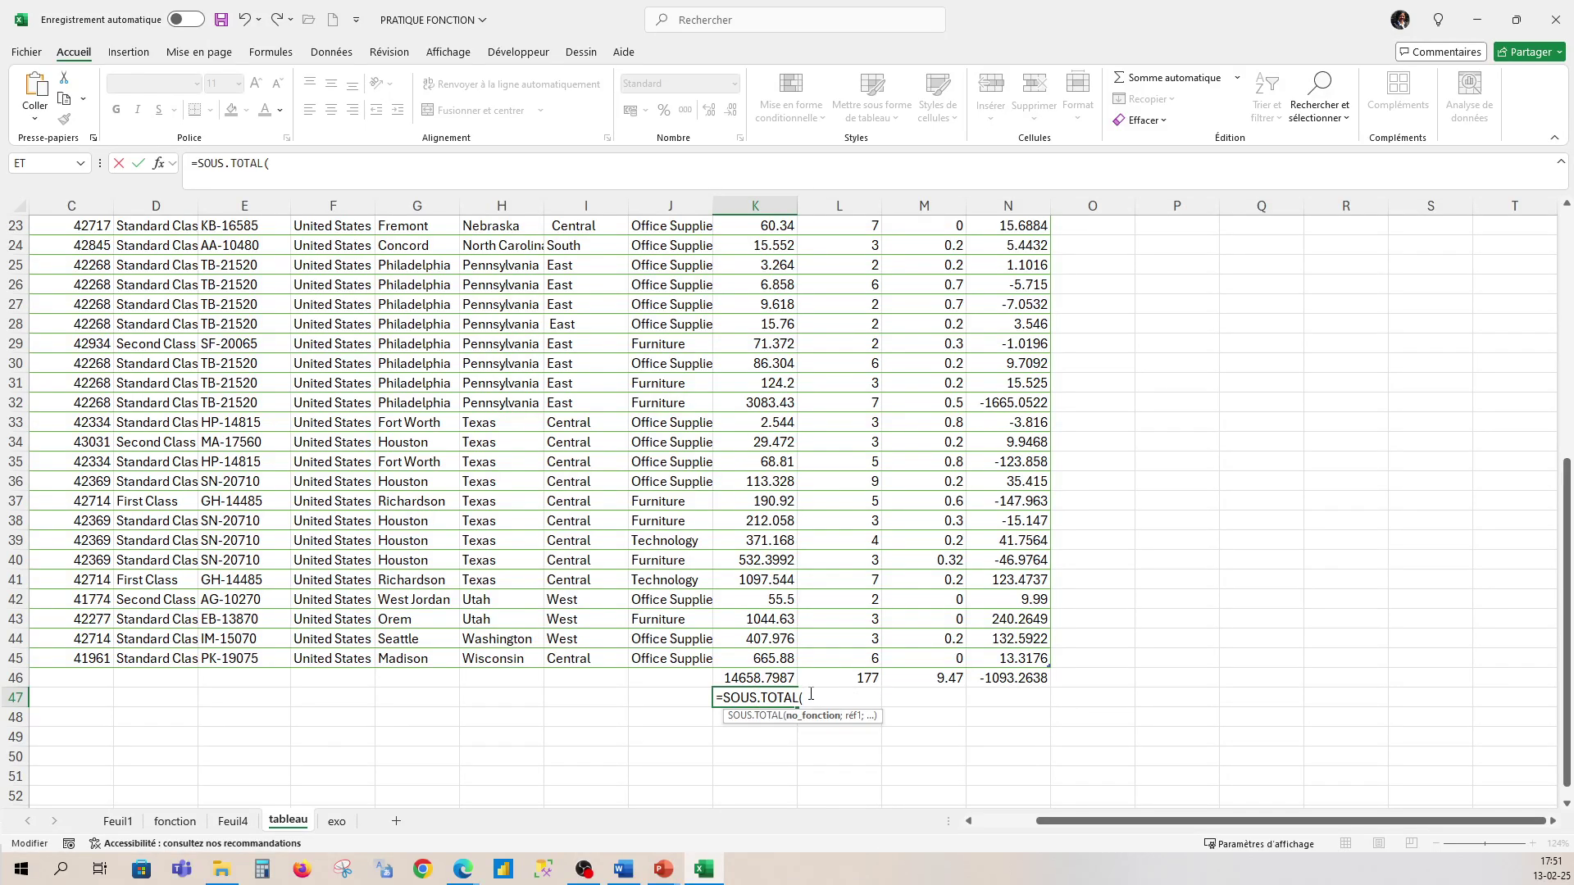
key(BackSpace)
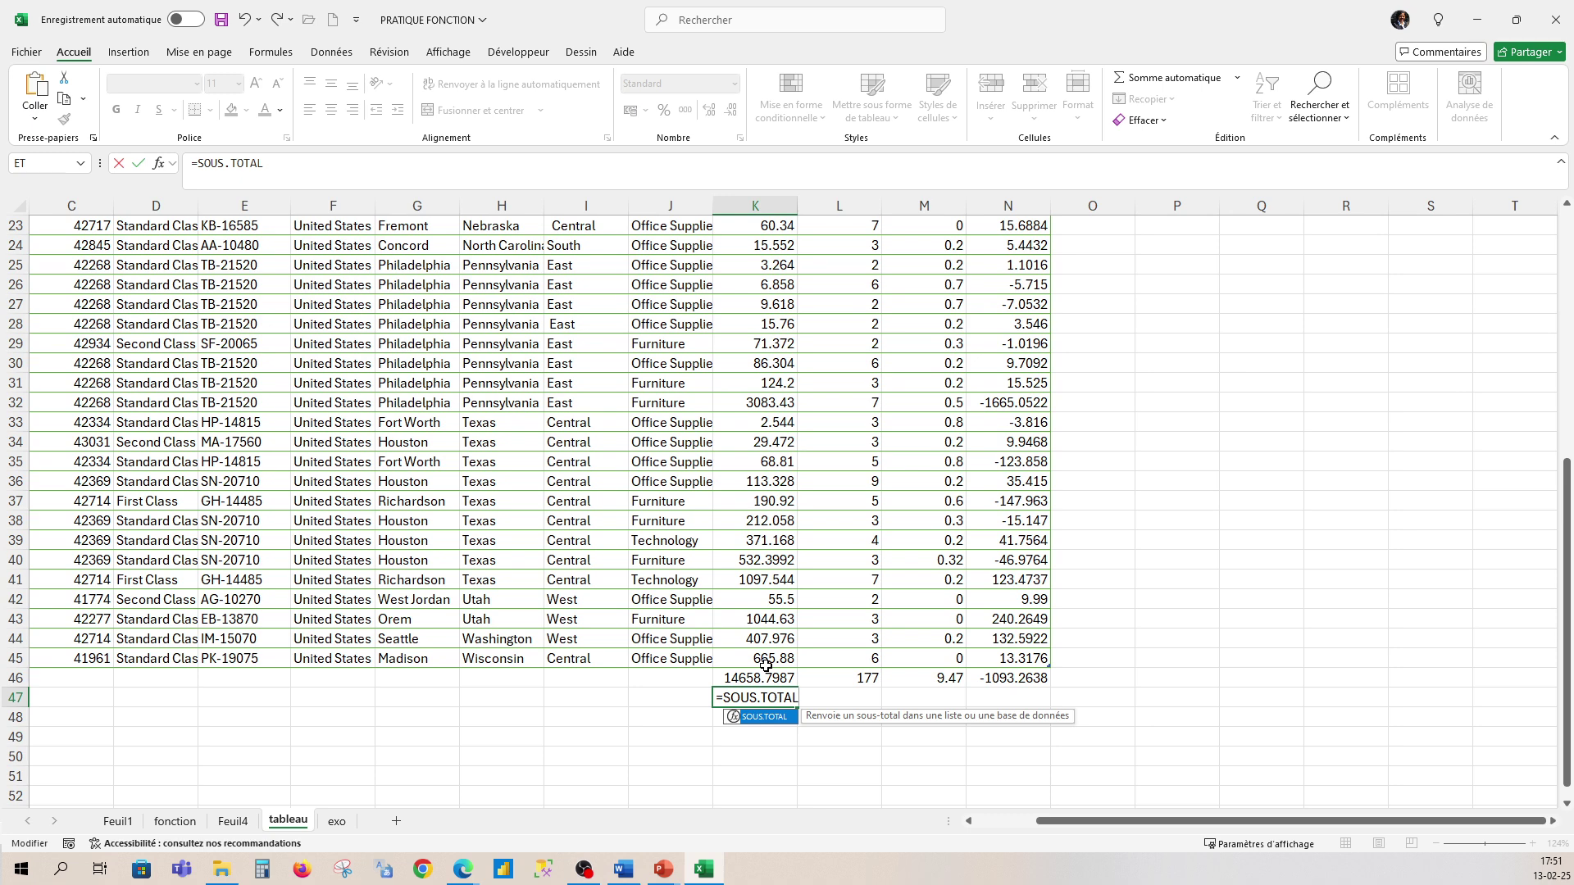
text((9)
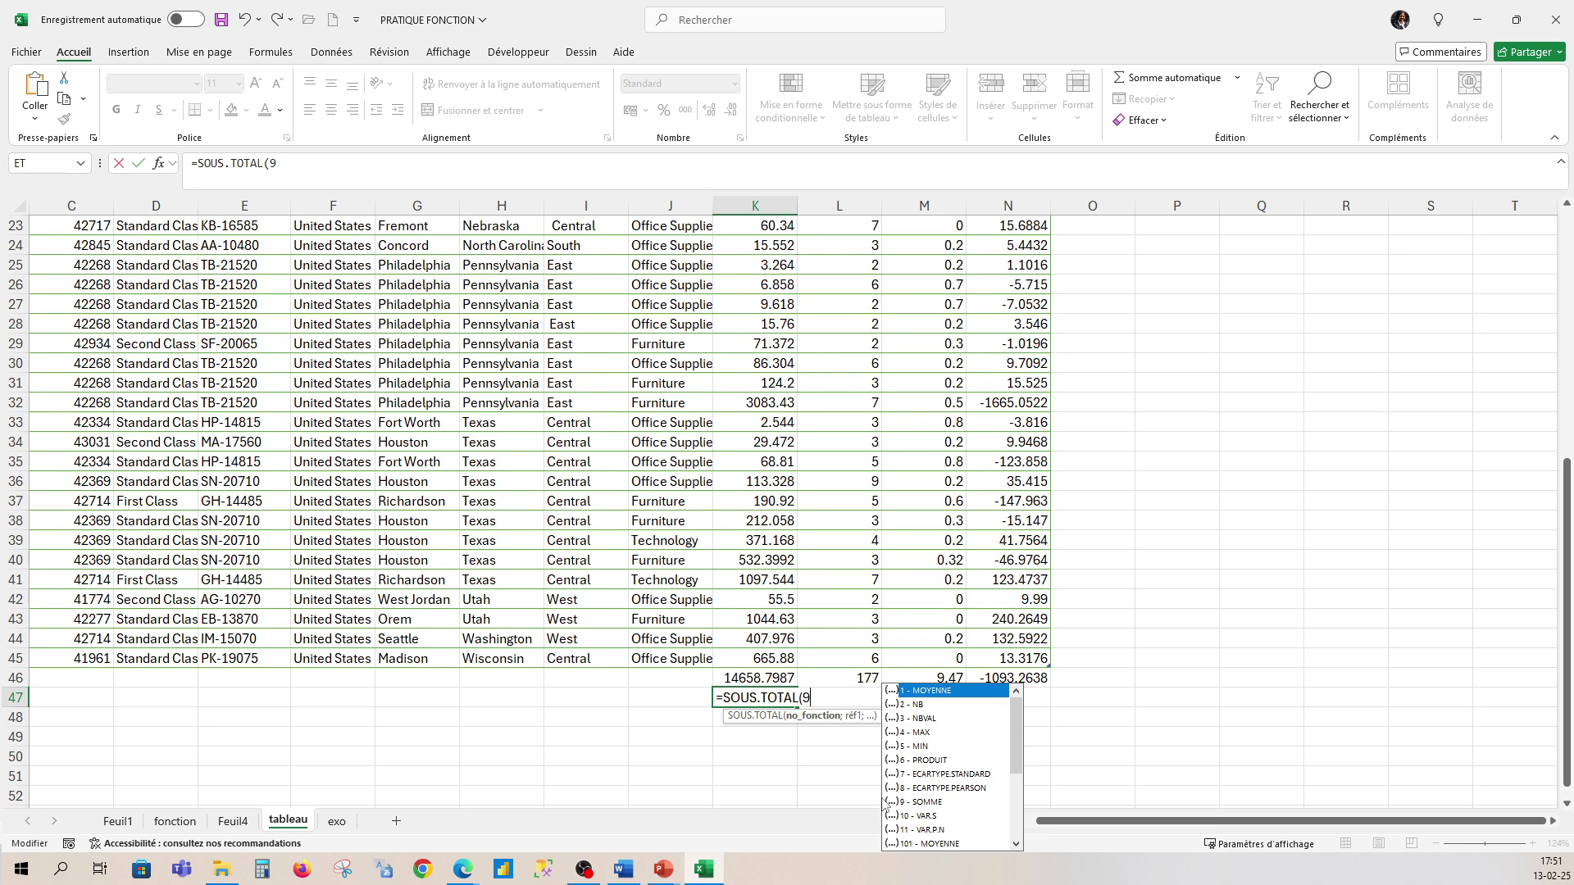
text(;)
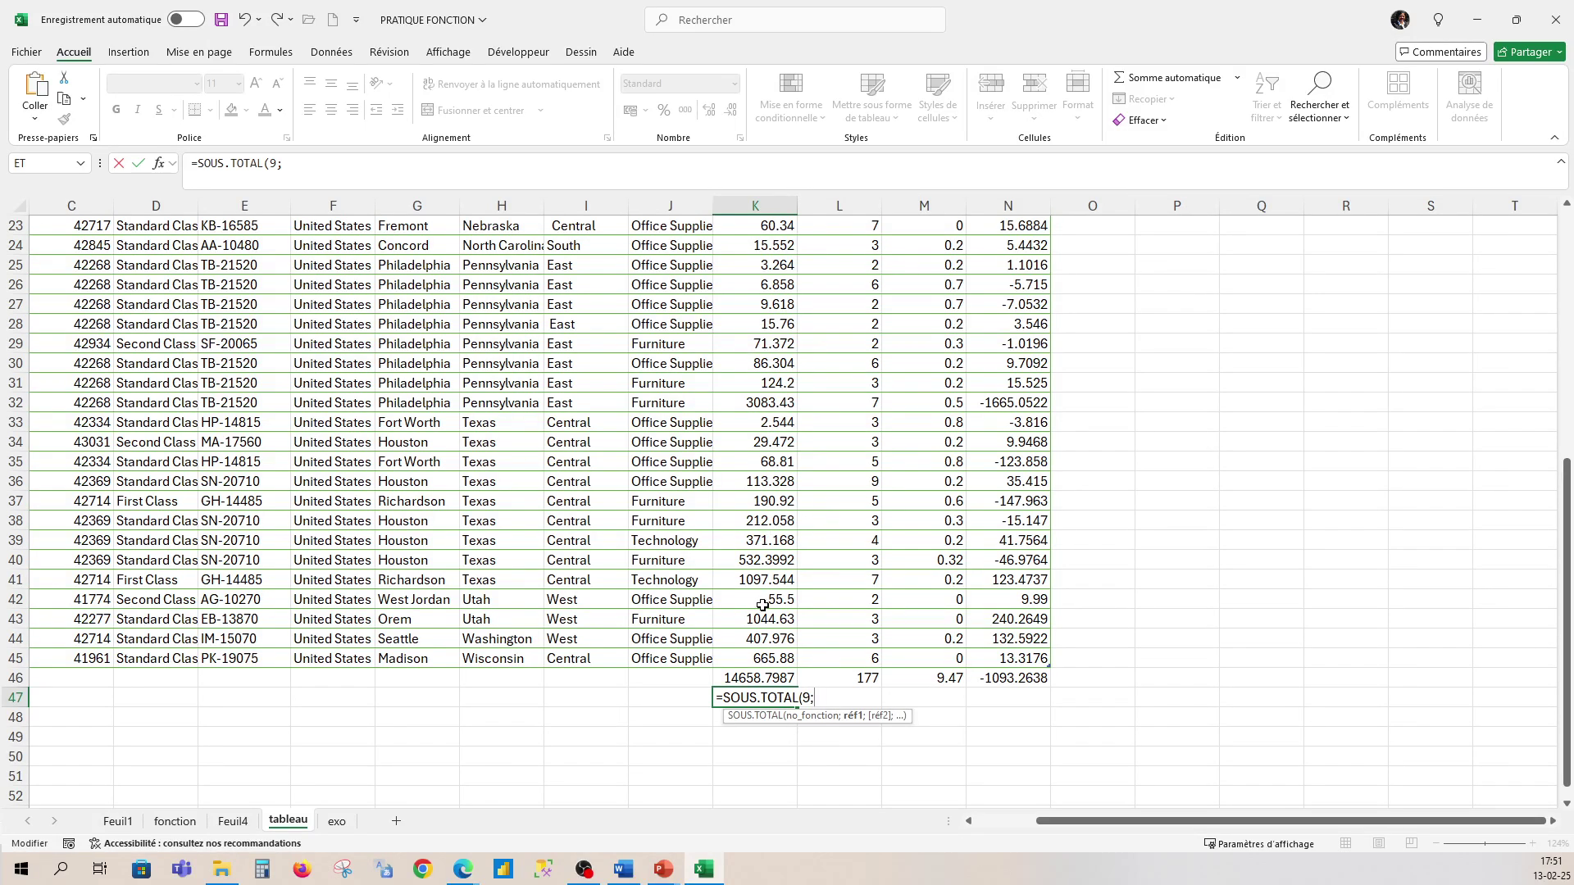
Complete the K47 formula with the table's Sales column as reference: =SOUS.TOTAL(9;Tableau1[Sales])
drag(778, 658, 778, 251)
scroll(869, 557, down, 6)
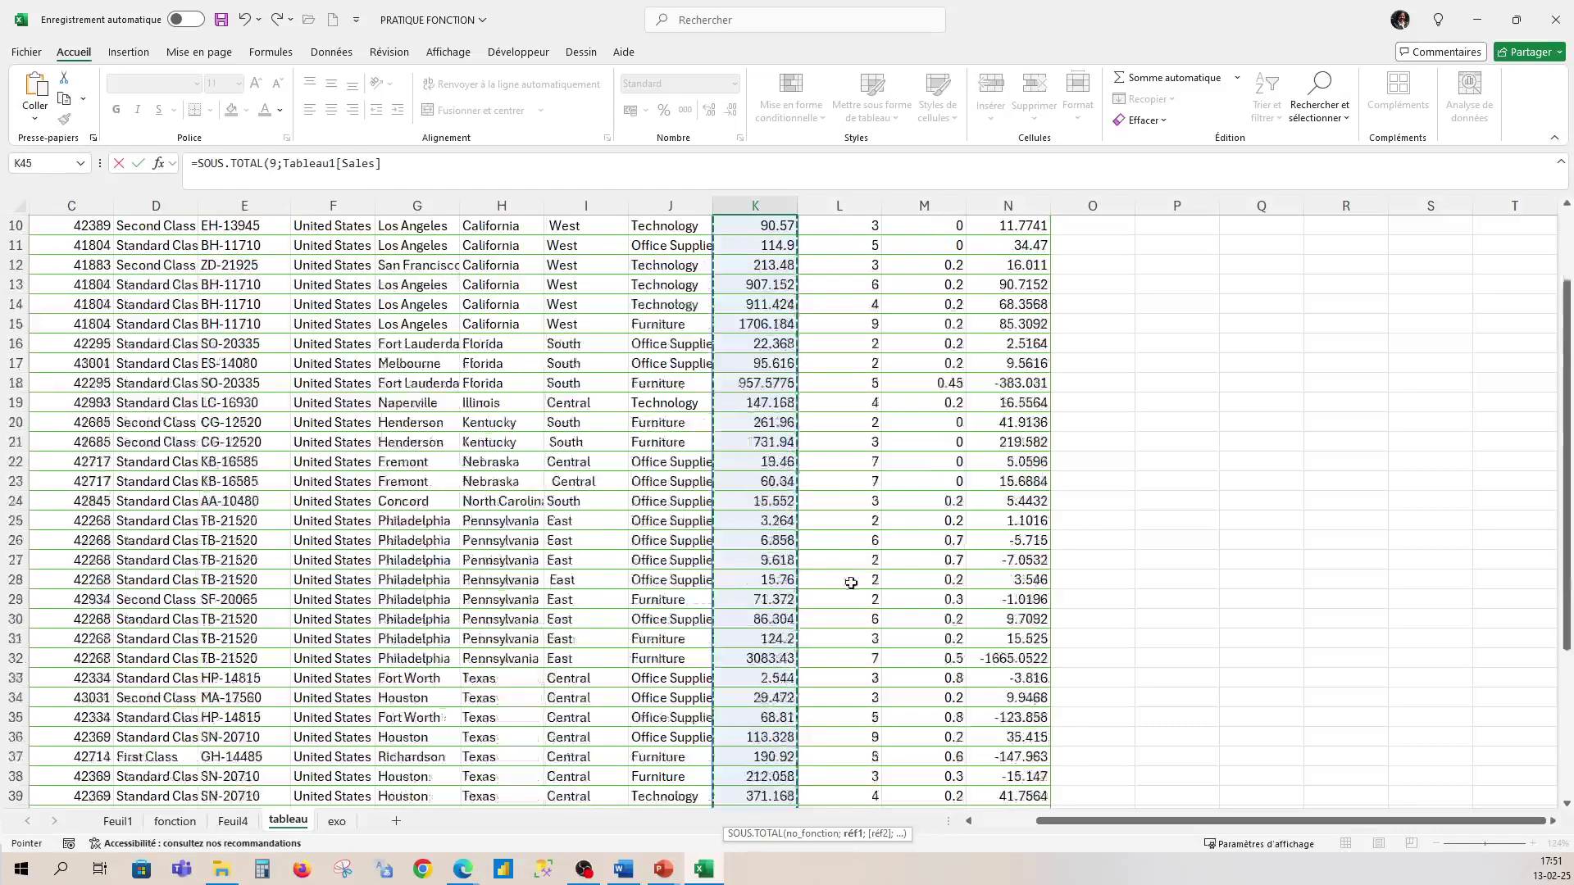
scroll(855, 655, up, 1)
scroll(854, 656, down, 2)
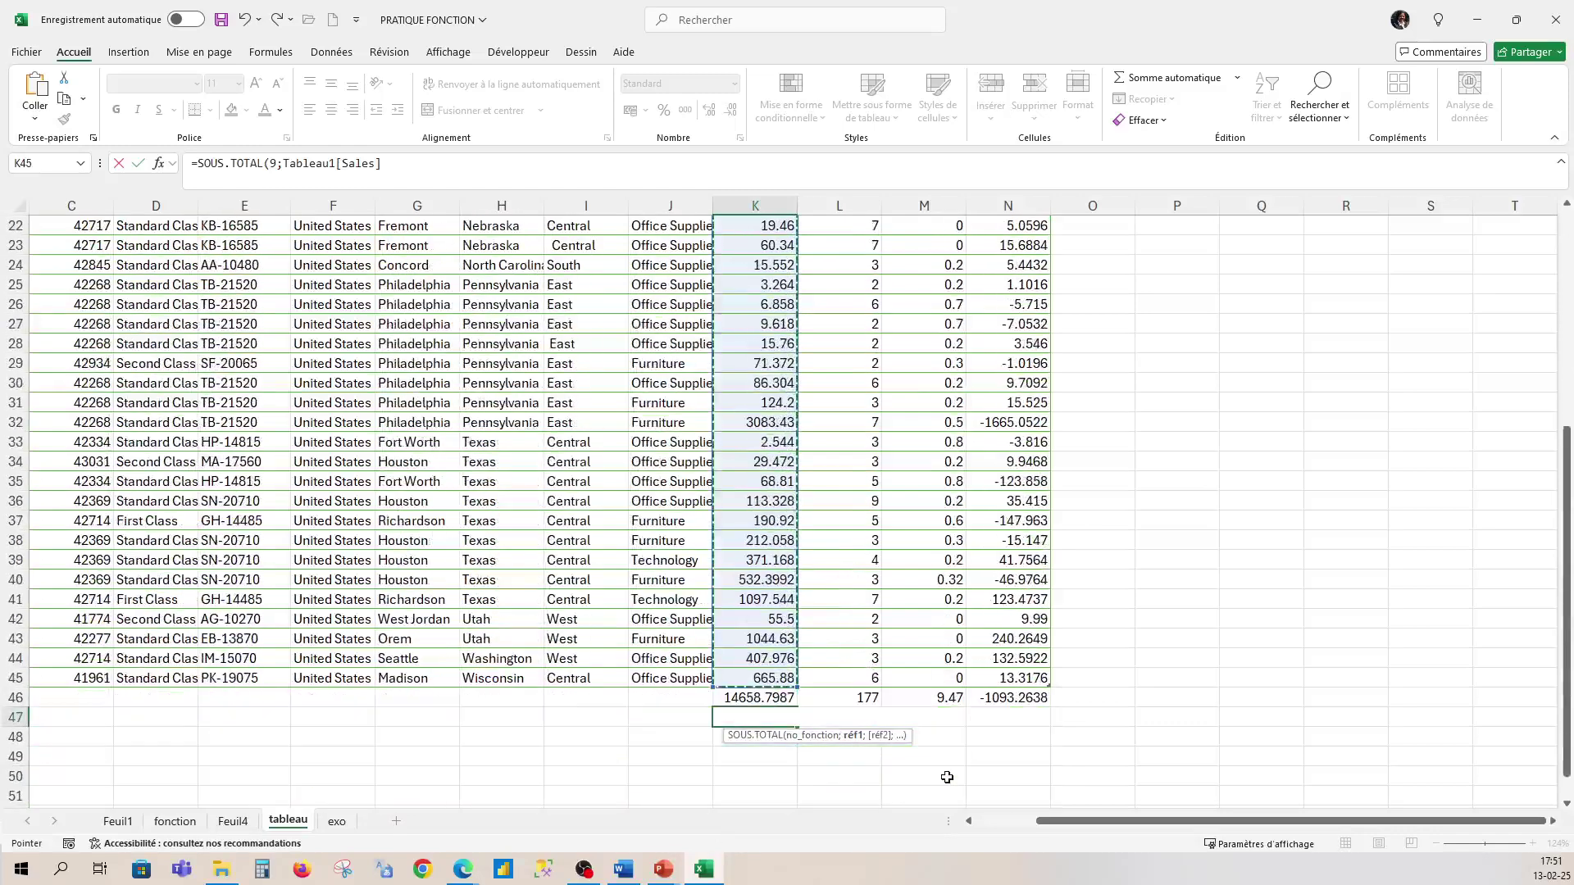
text())
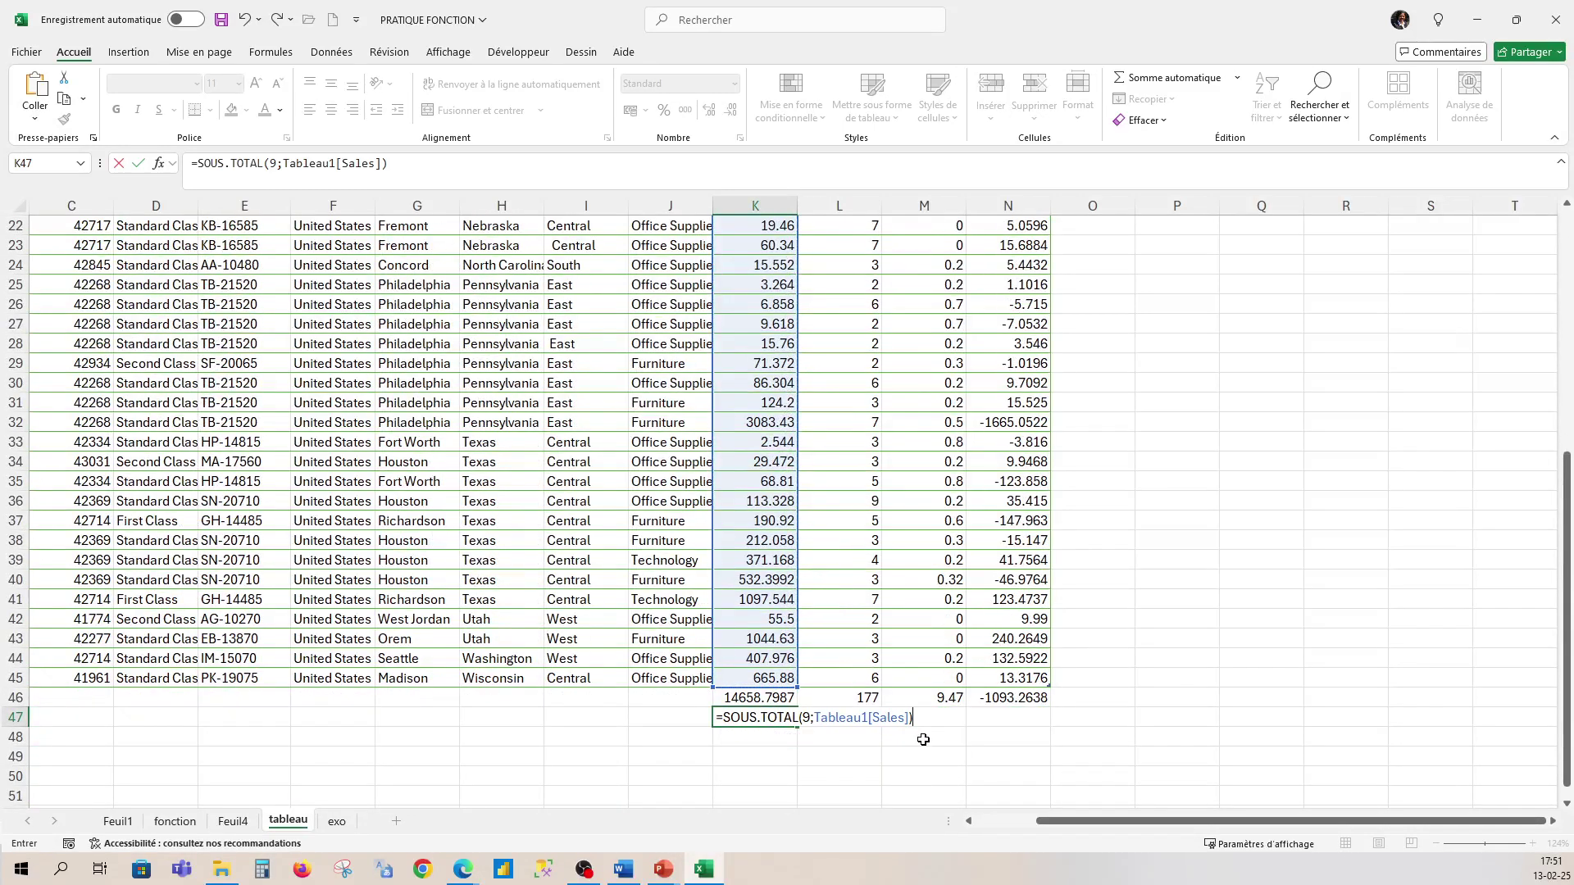
key(Return)
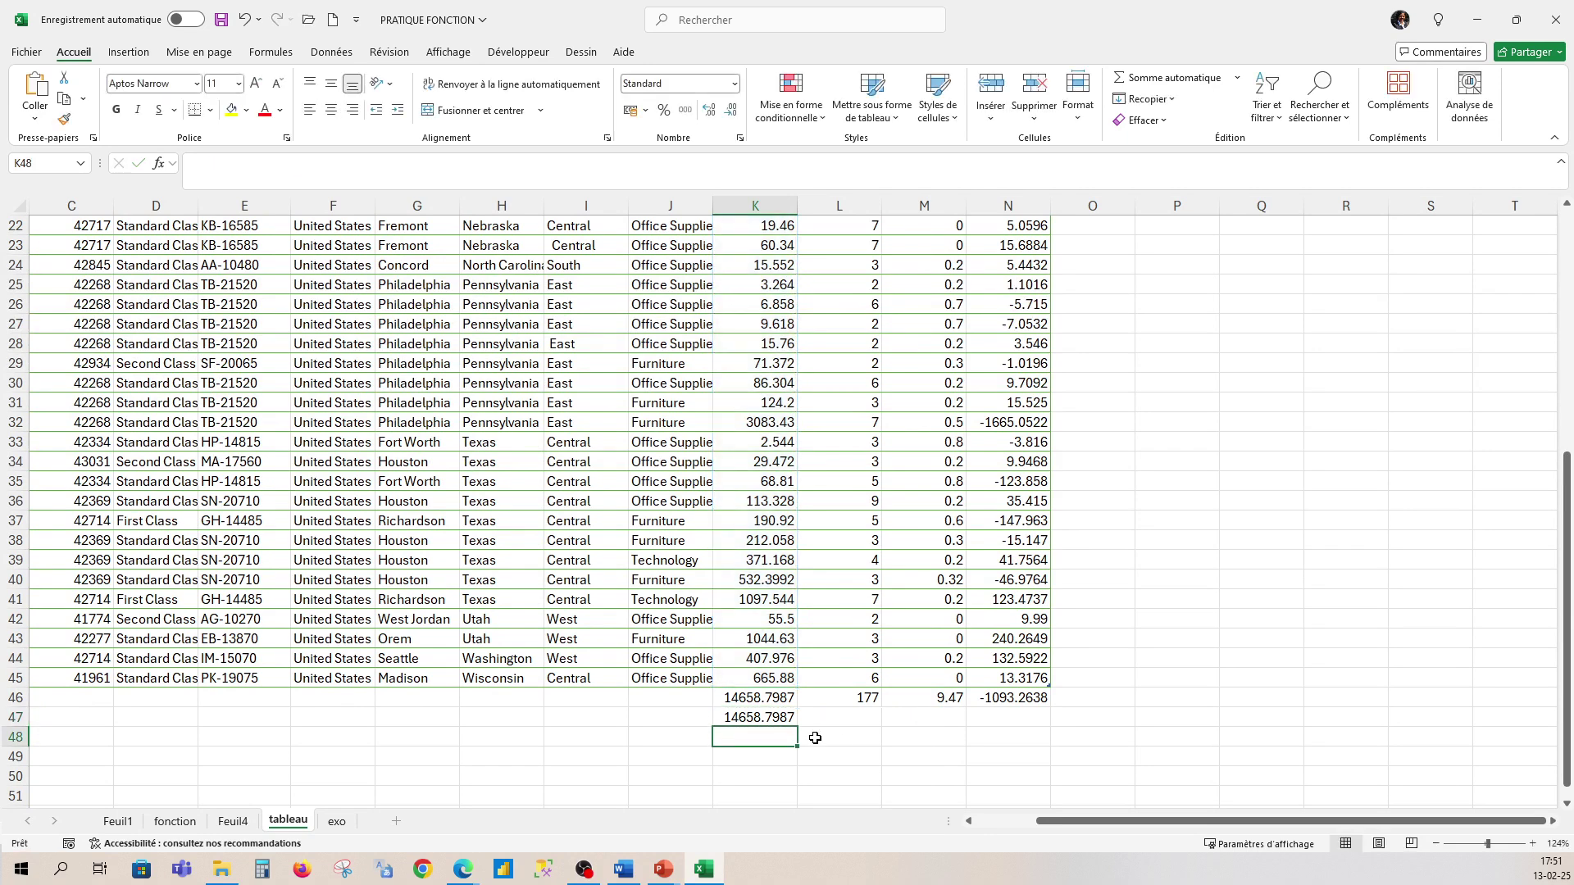
Fill the SOUS.TOTAL formula from K47 across to N47 to cover Quantity, Discount and Profit
click(791, 718)
drag(795, 728, 1008, 728)
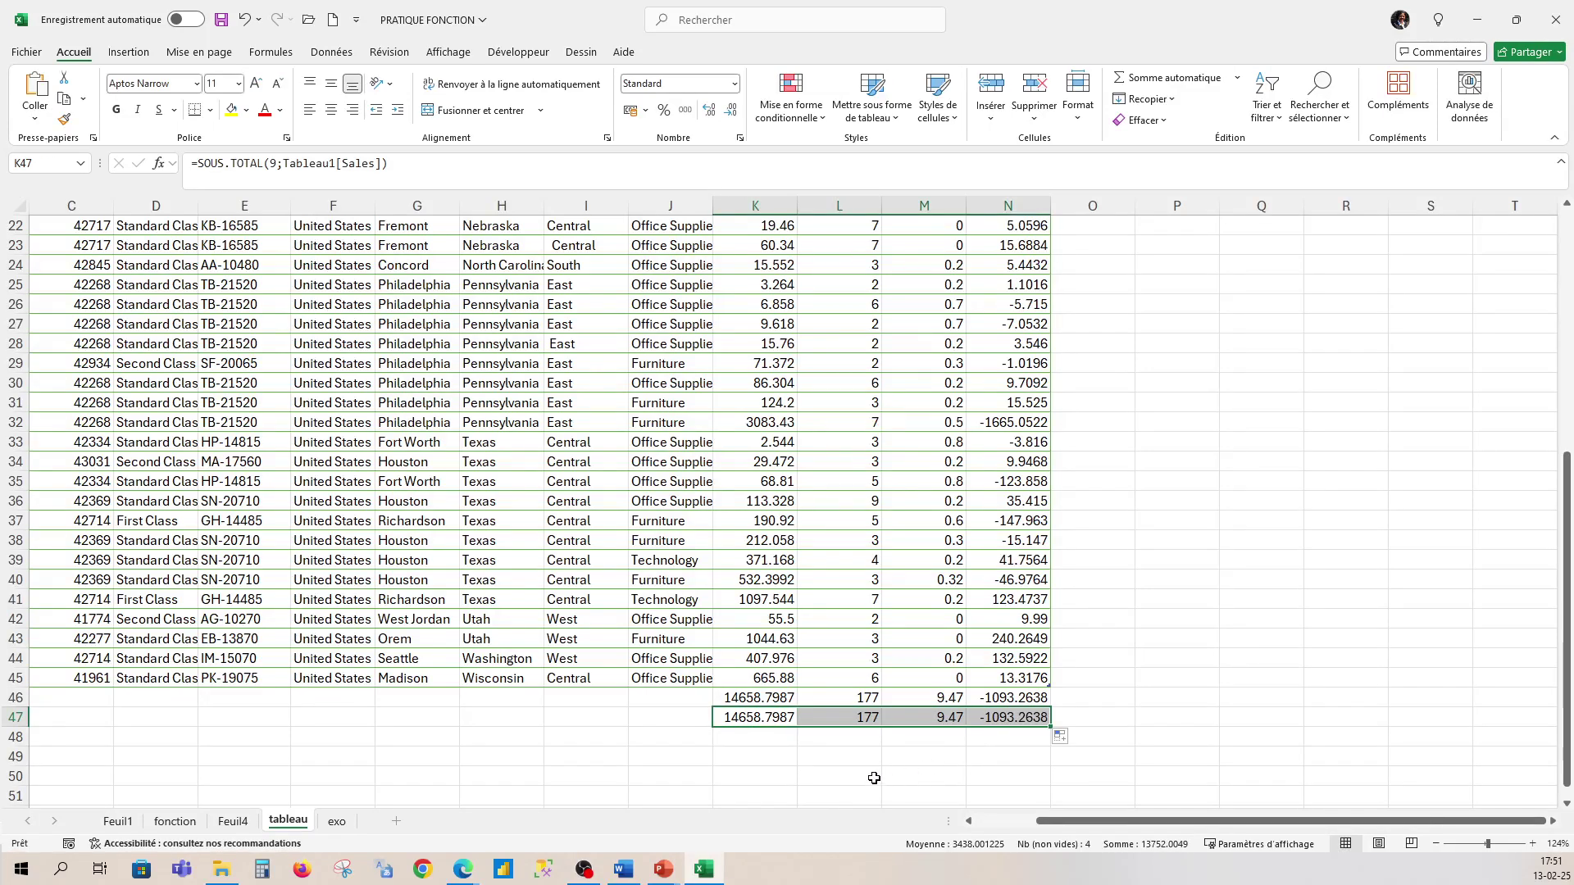
click(1207, 640)
Filter the City column to show only Los Angeles
scroll(361, 496, up, 7)
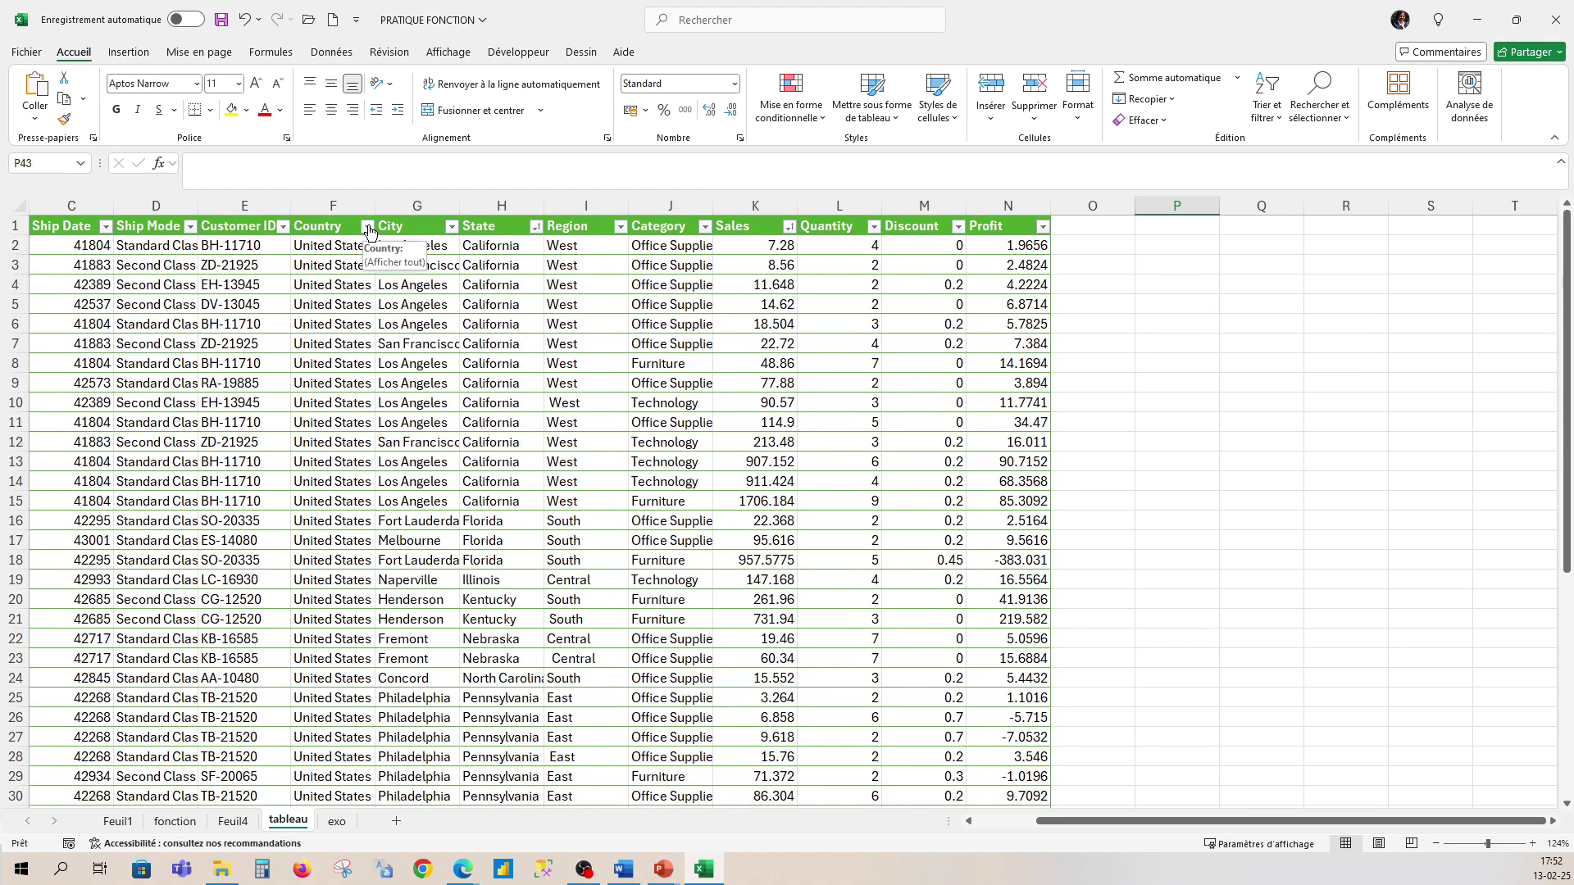
click(452, 227)
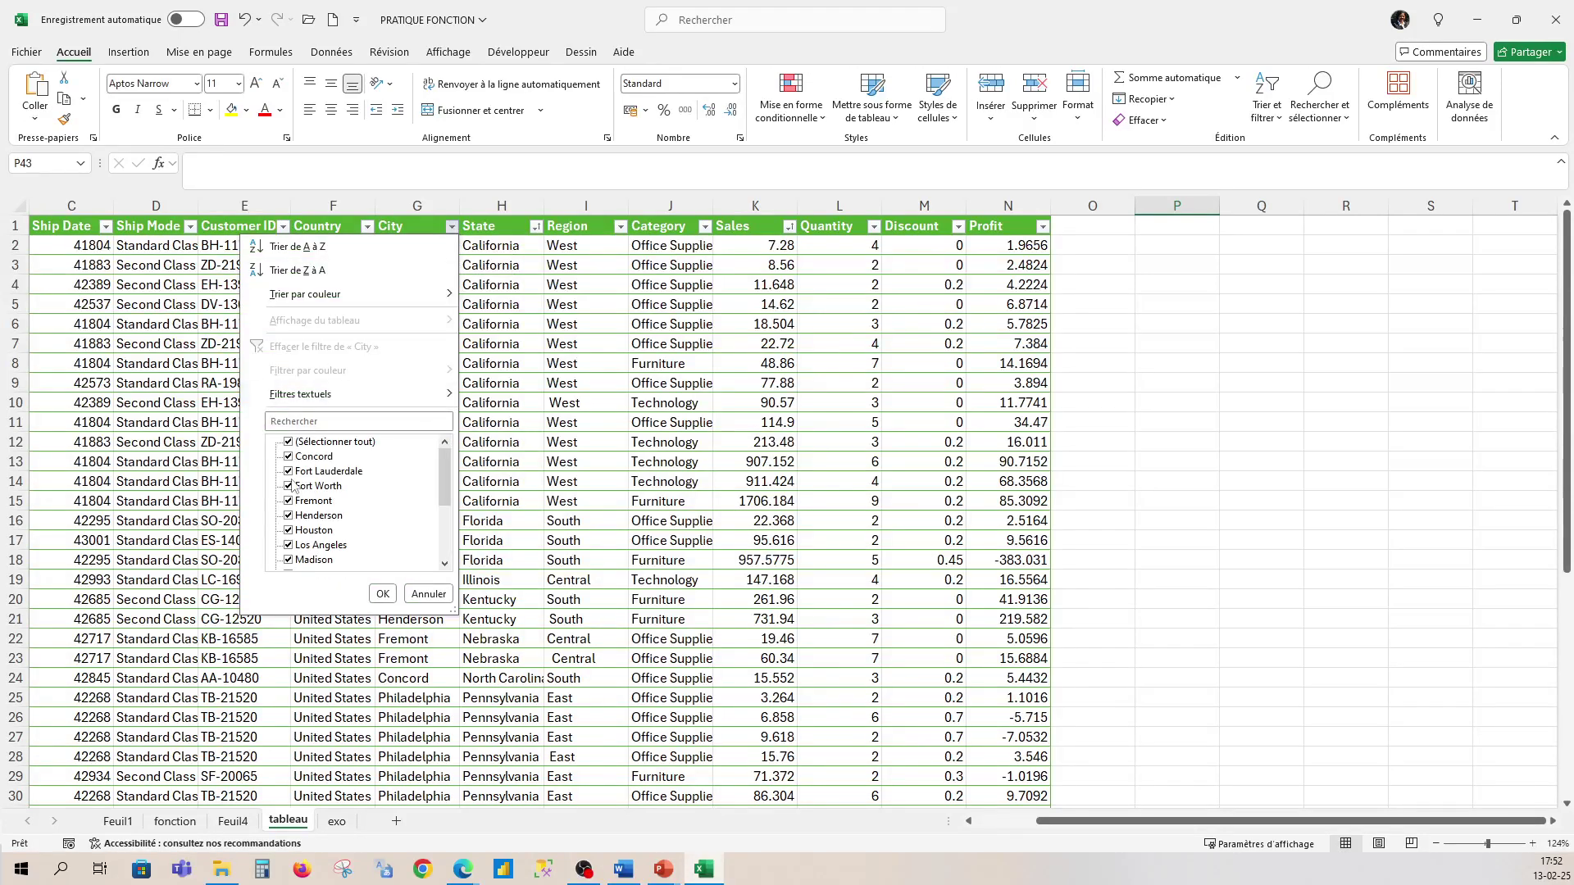
click(289, 443)
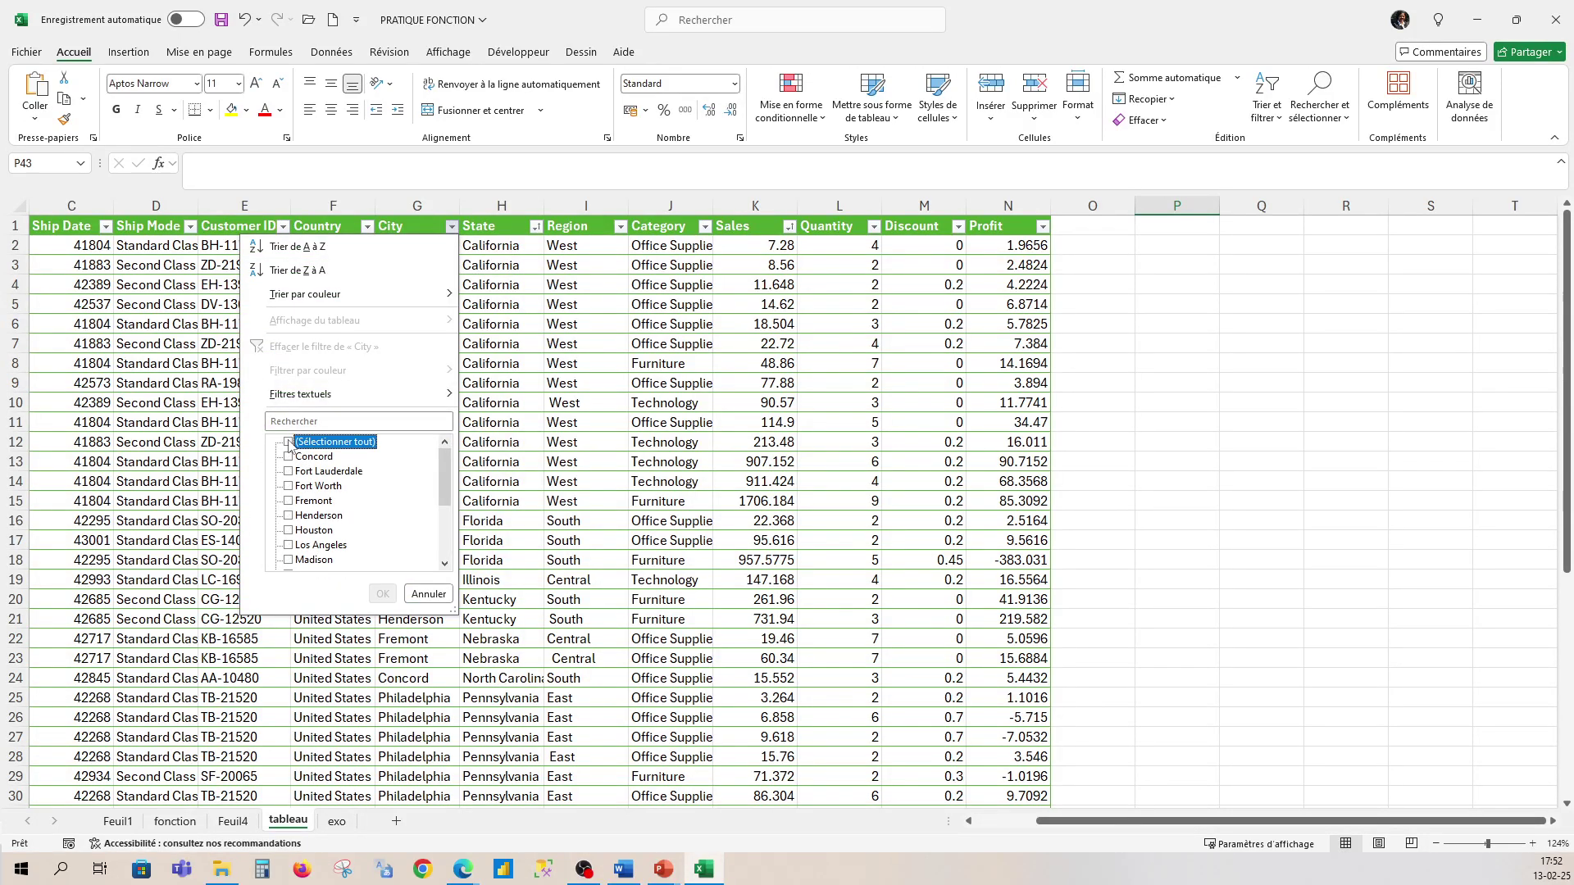
scroll(294, 547, down, 1)
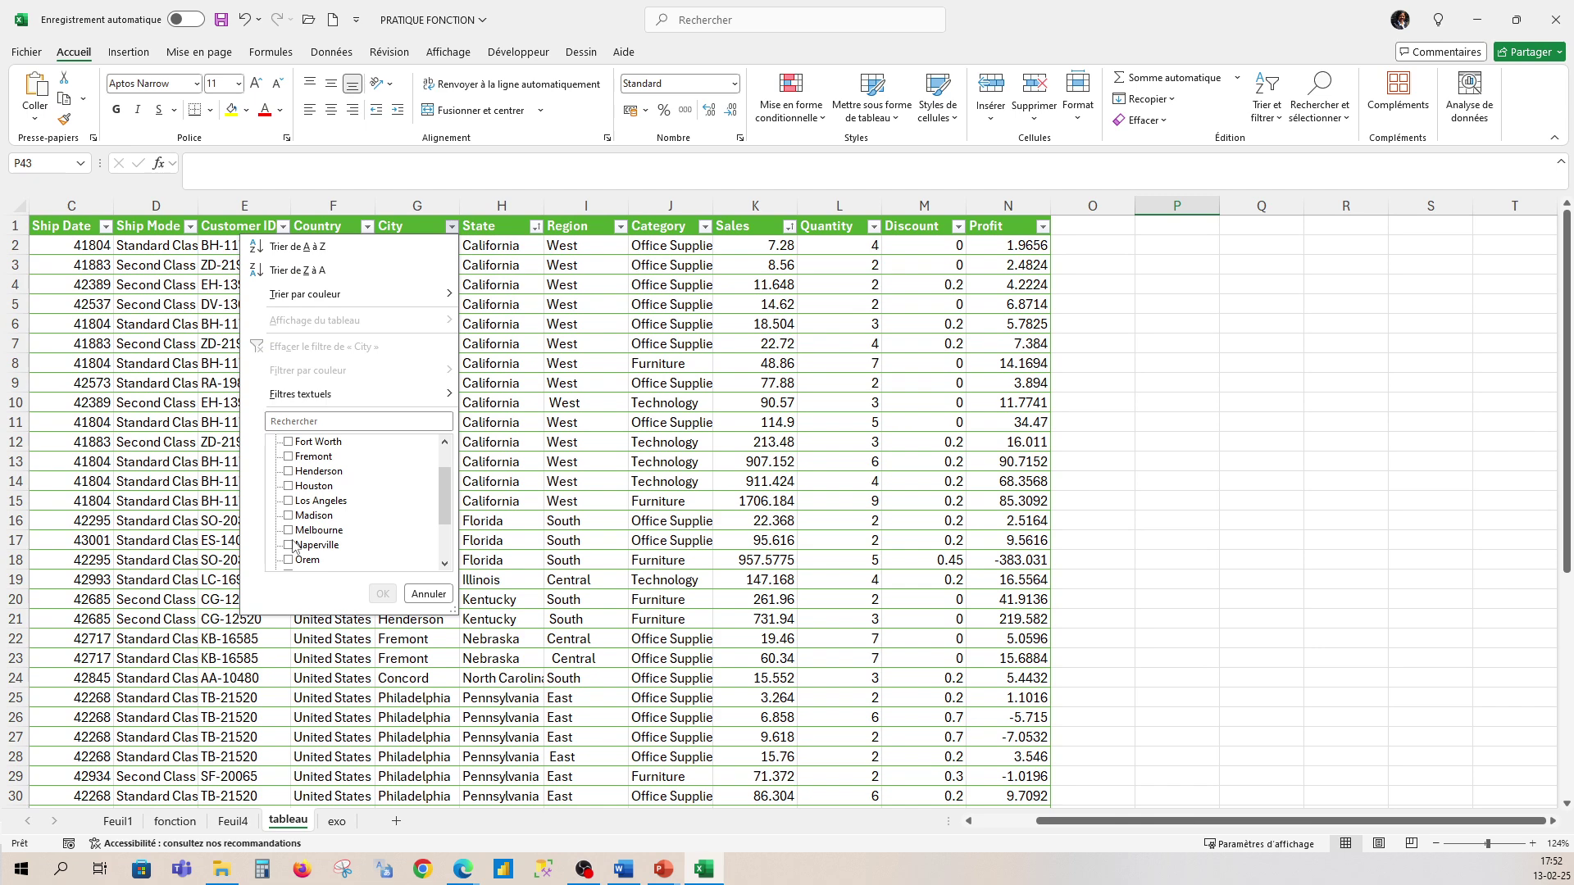
click(288, 501)
click(383, 593)
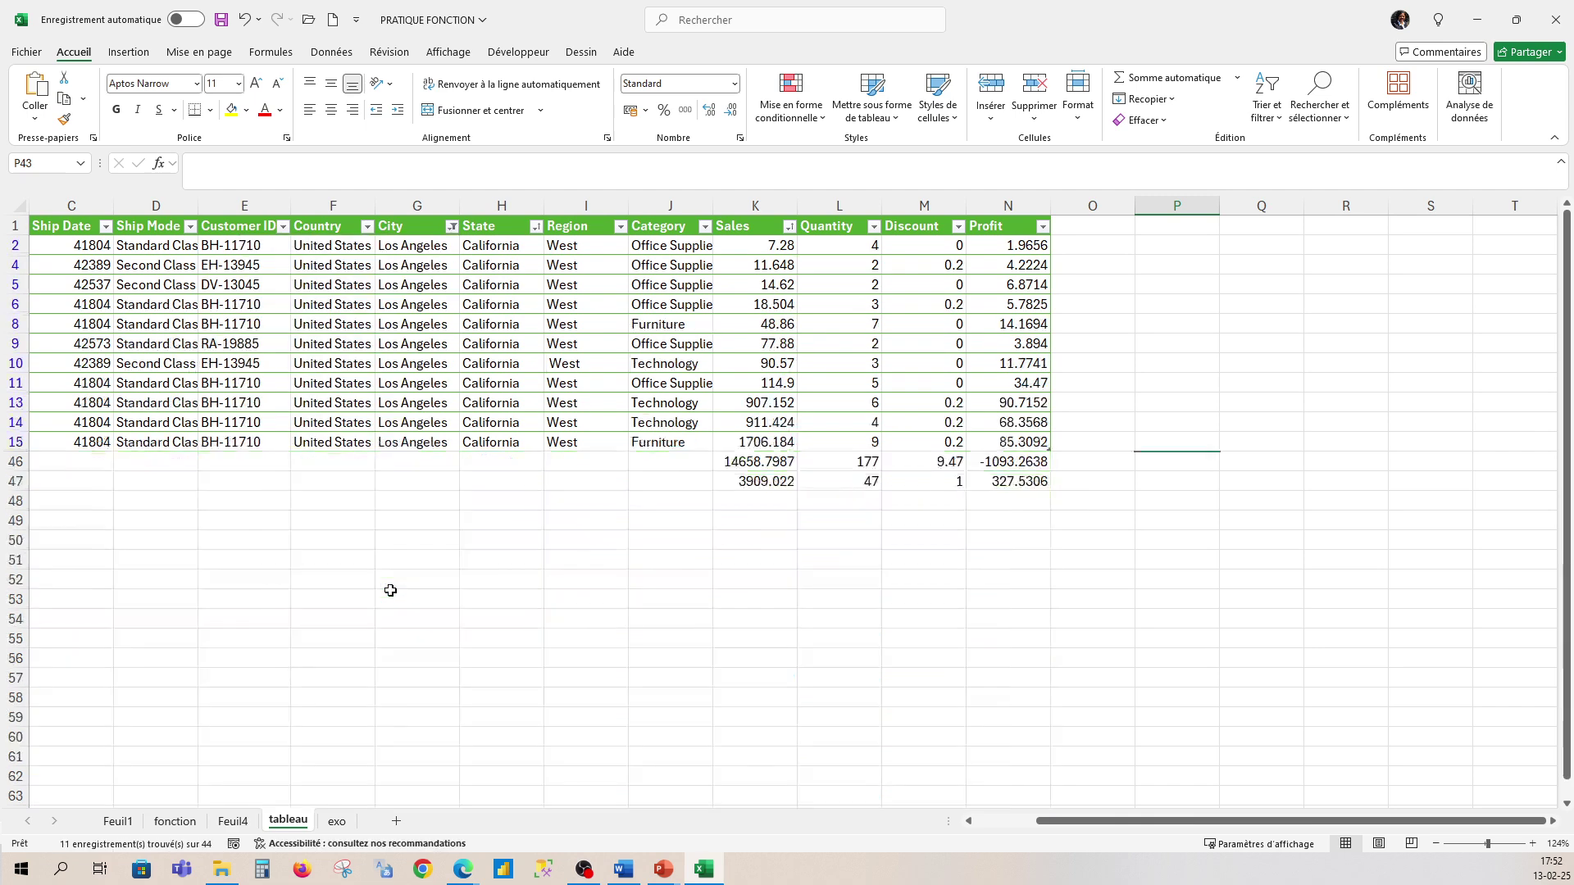
Label the two total rows "somme" in J46 and "sous.total" in J47
click(678, 459)
text(somme)
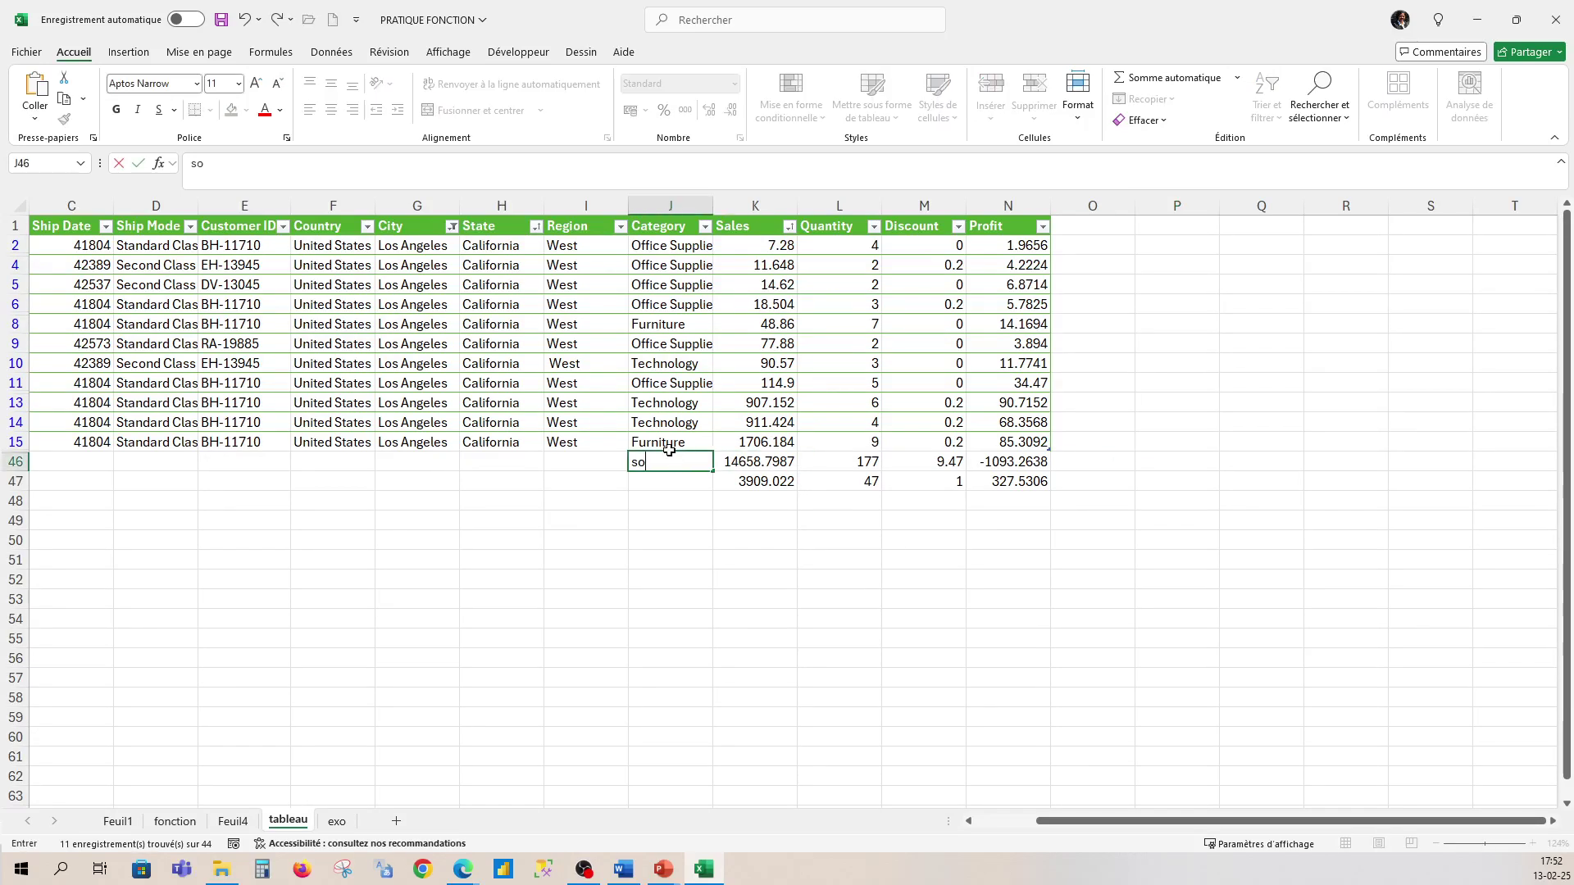
click(671, 485)
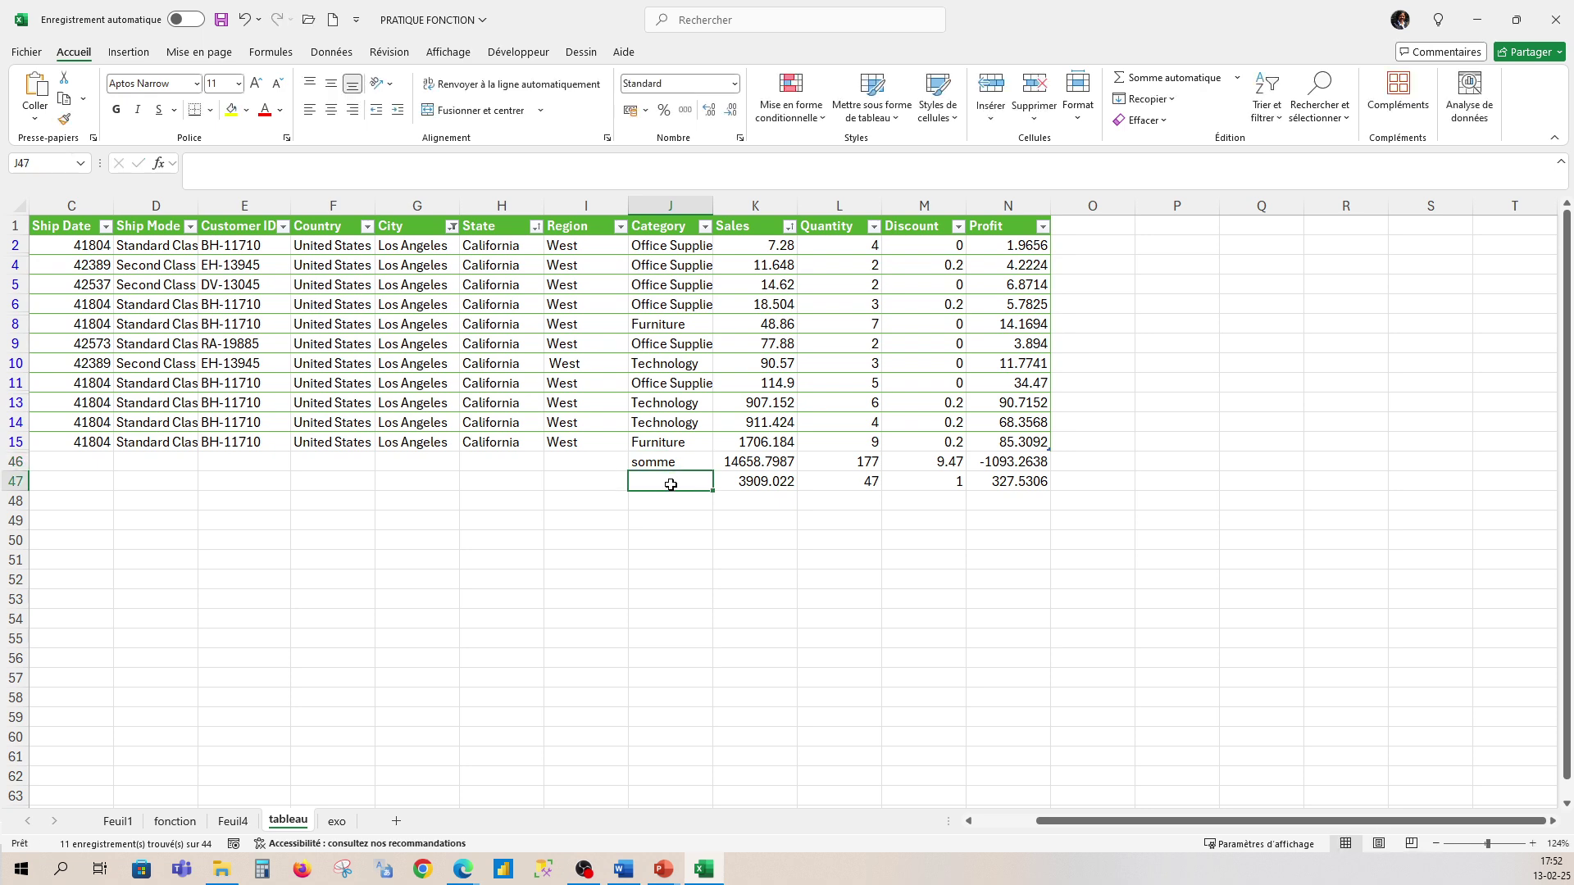
text(sous.tatal)
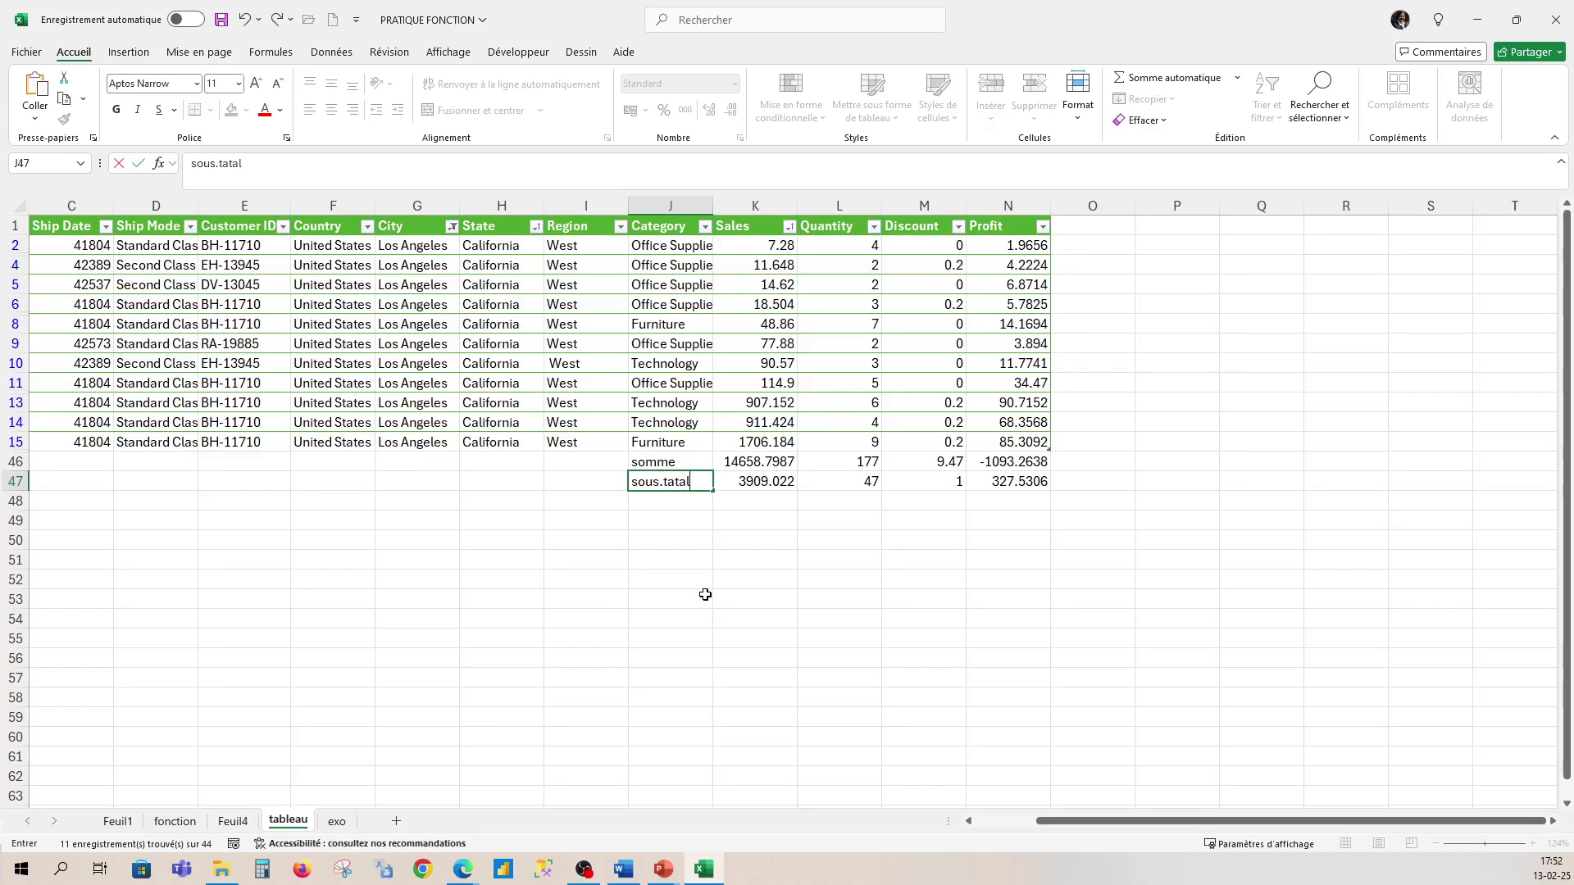
click(675, 484)
key(BackSpace)
text(o)
click(691, 502)
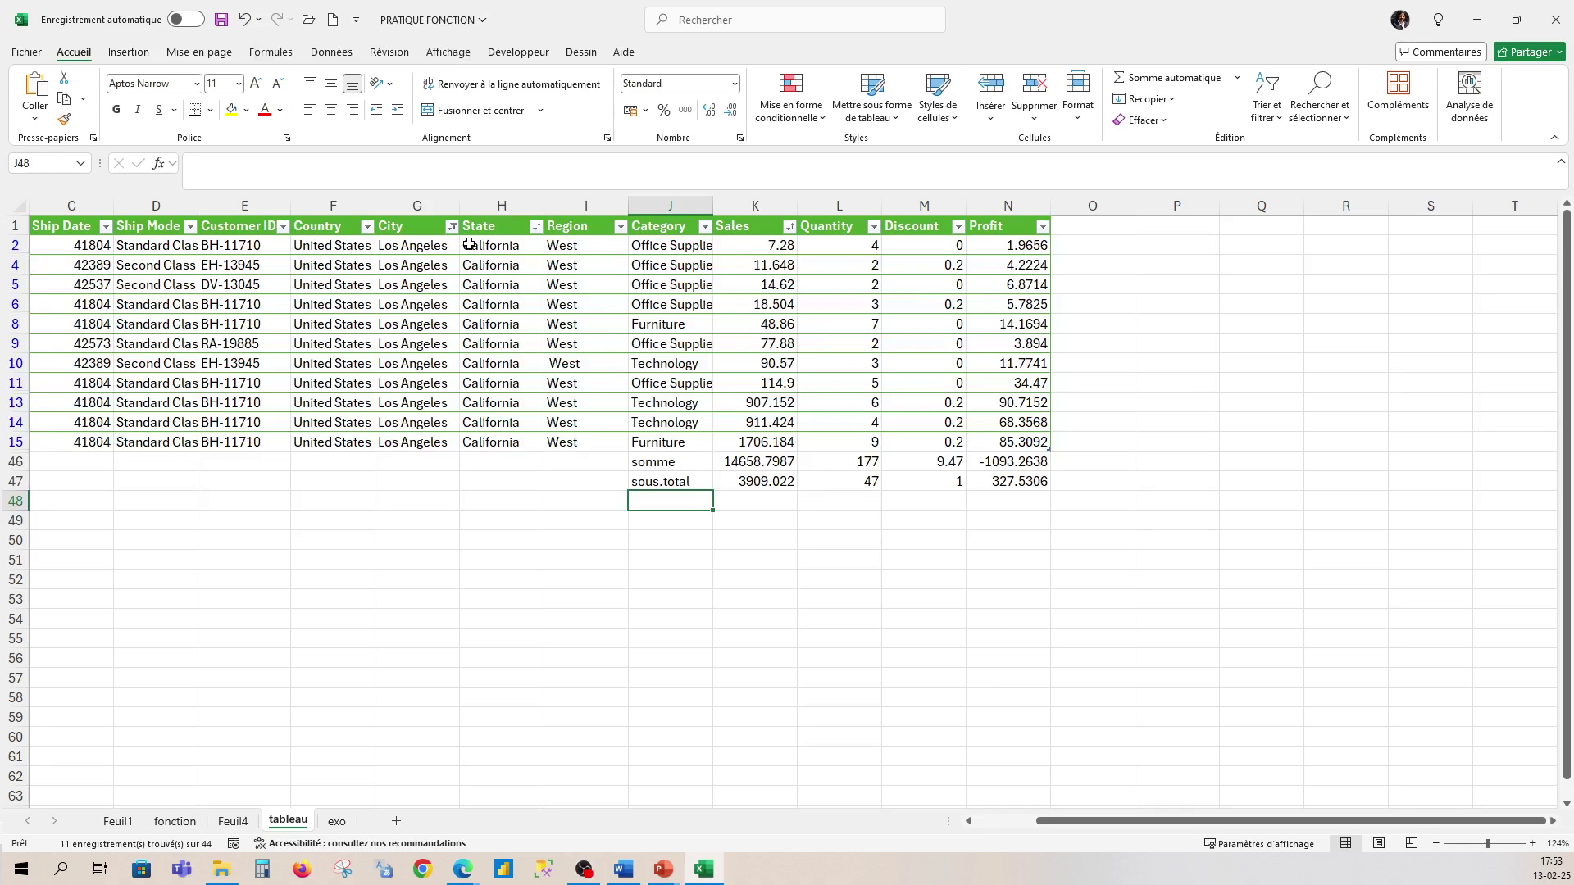
Clear the City filter and compare the somme and sous.total rows, checking the Discount formula in M47
click(451, 226)
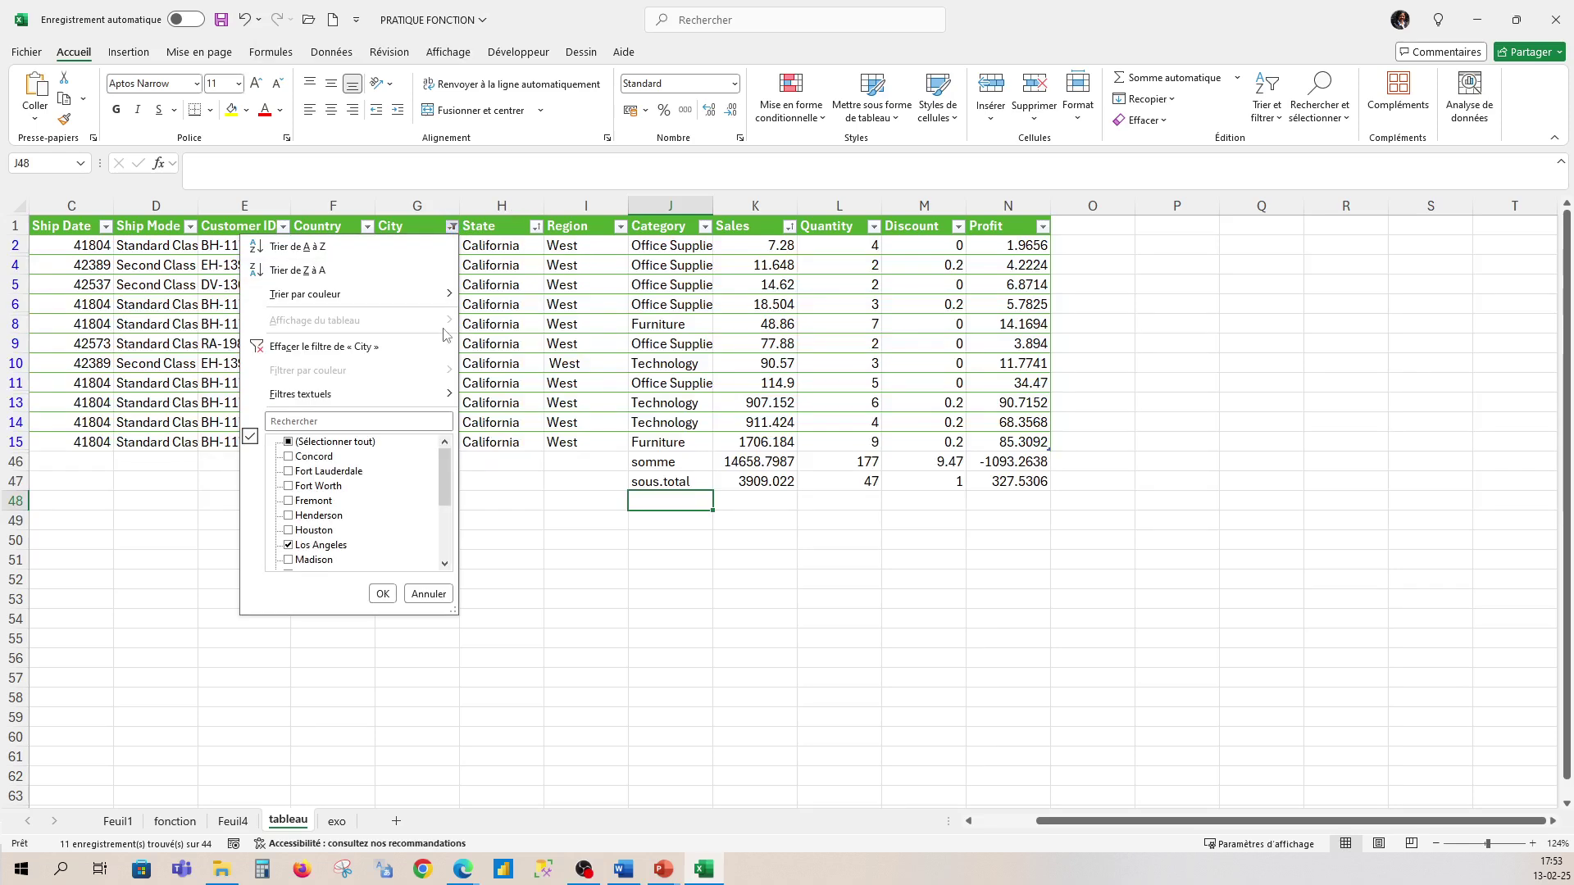
click(358, 348)
scroll(1225, 506, down, 2)
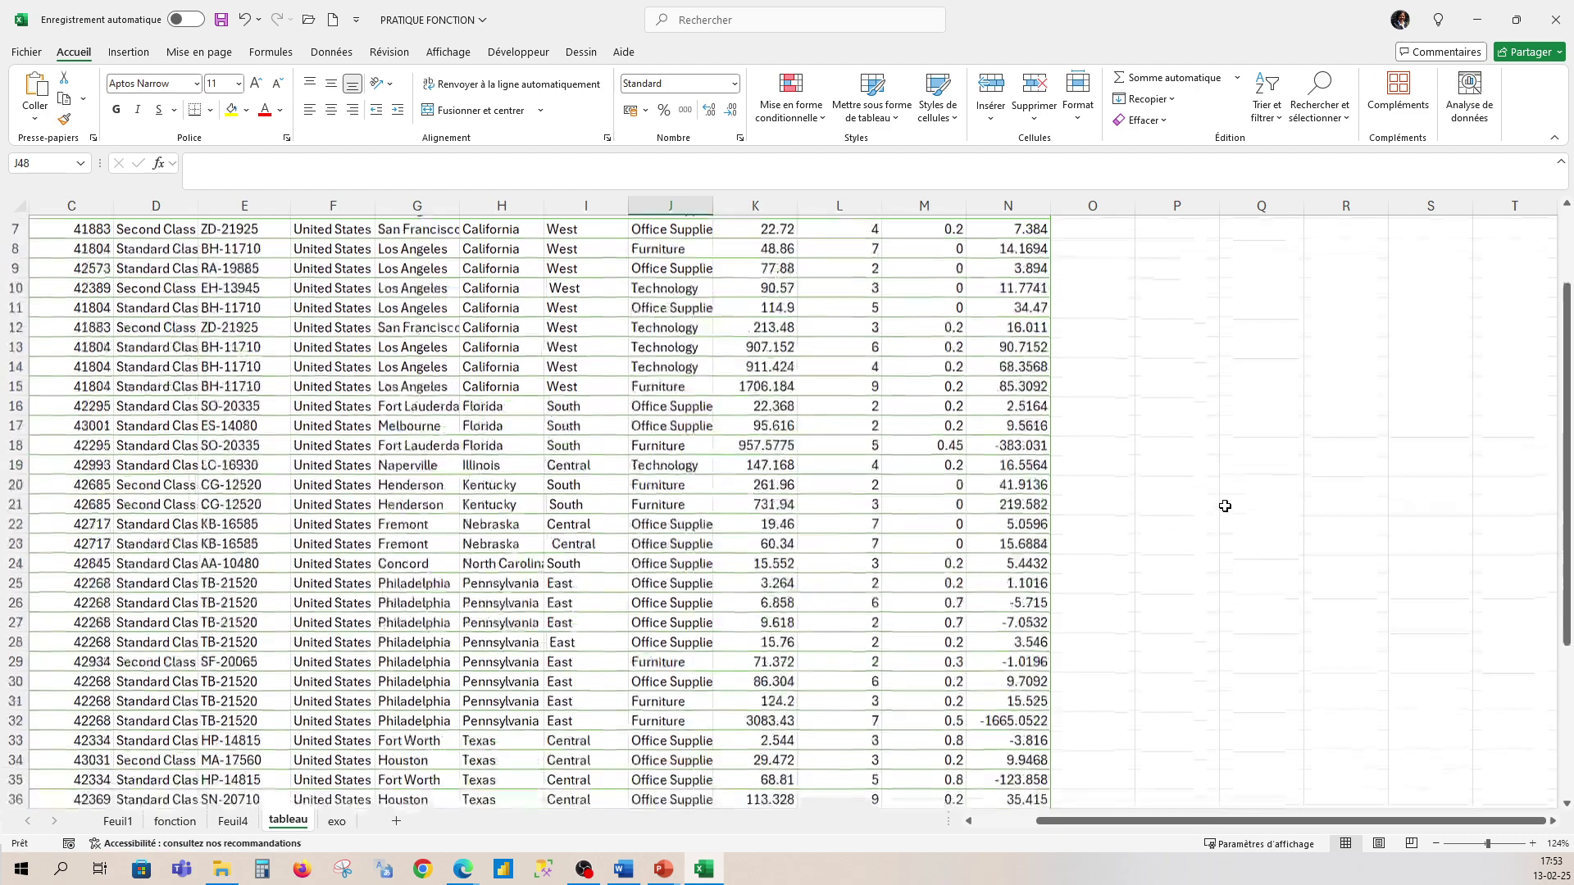
scroll(1225, 505, down, 6)
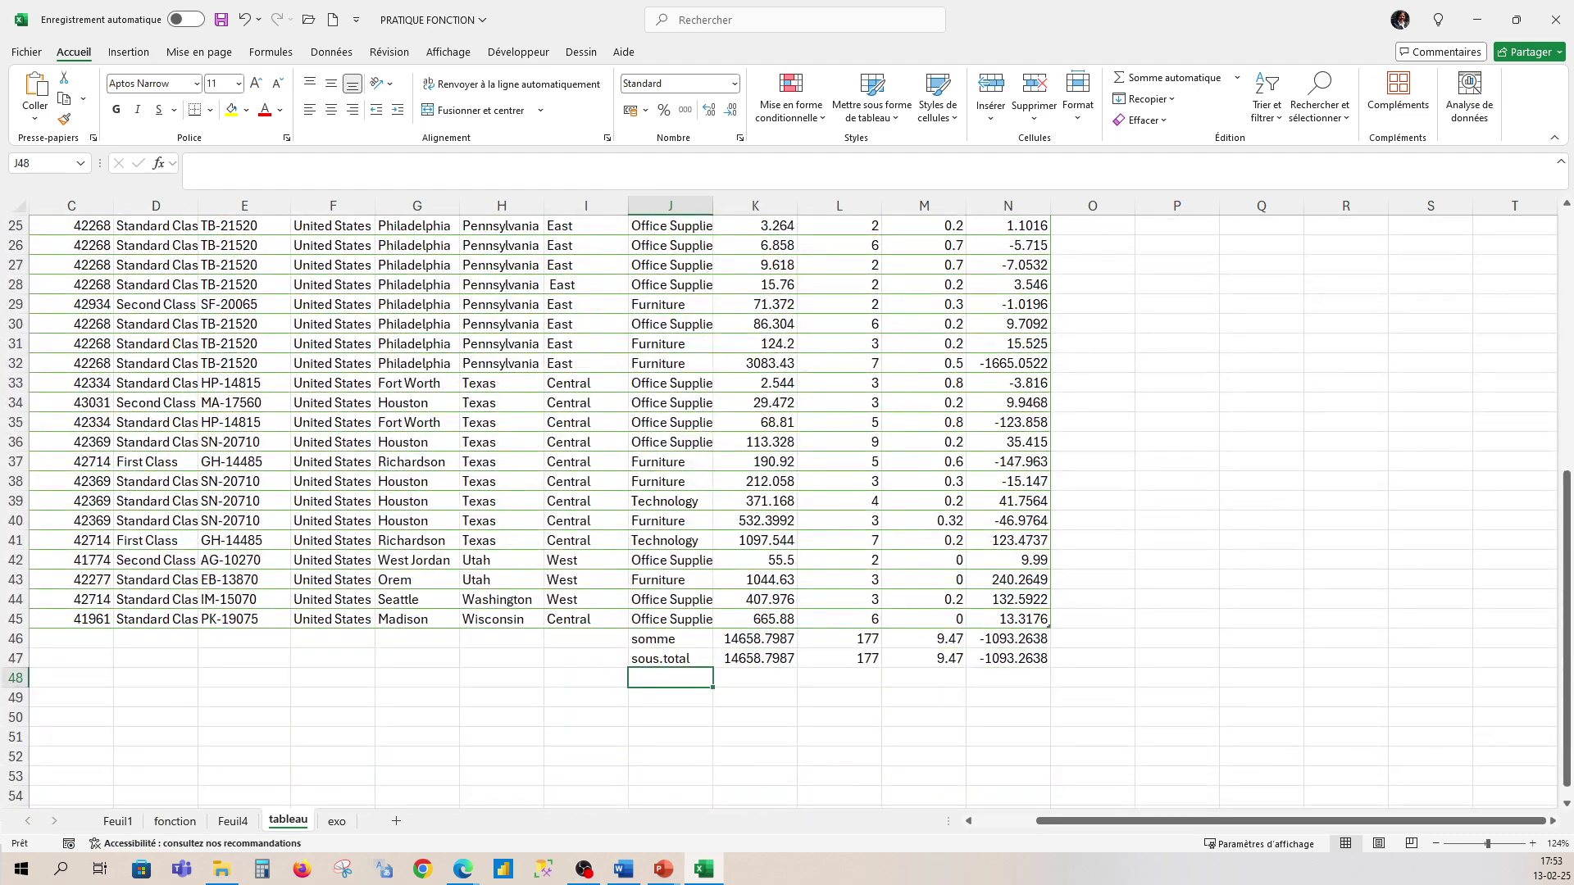
click(910, 660)
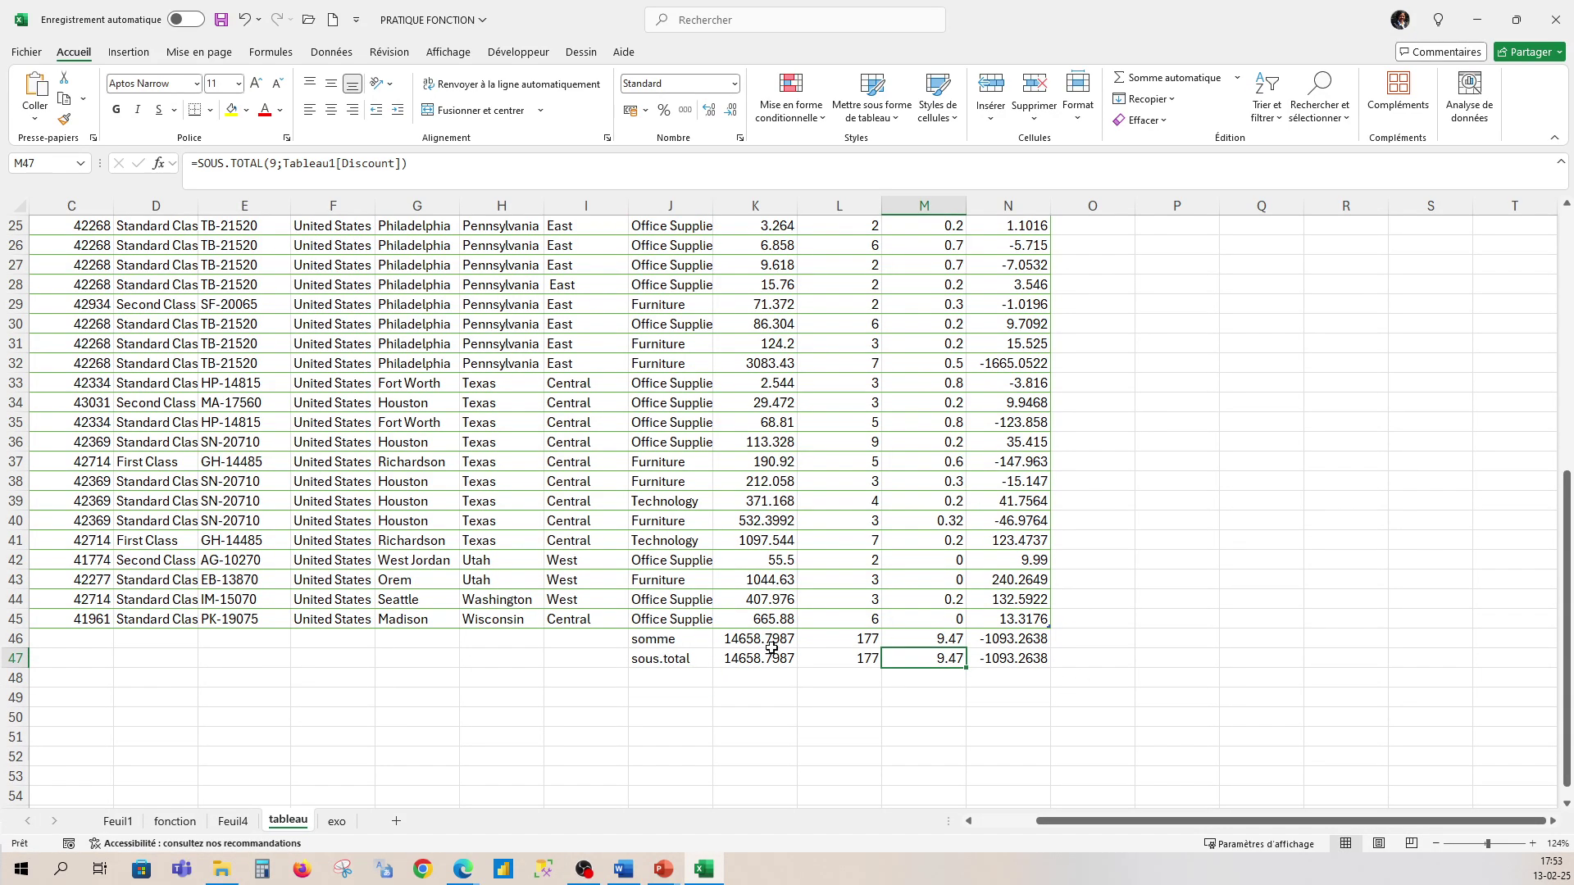
Select the table's Ship Date through Profit columns from the header row down to row 45
scroll(1115, 595, up, 3)
scroll(1115, 595, up, 5)
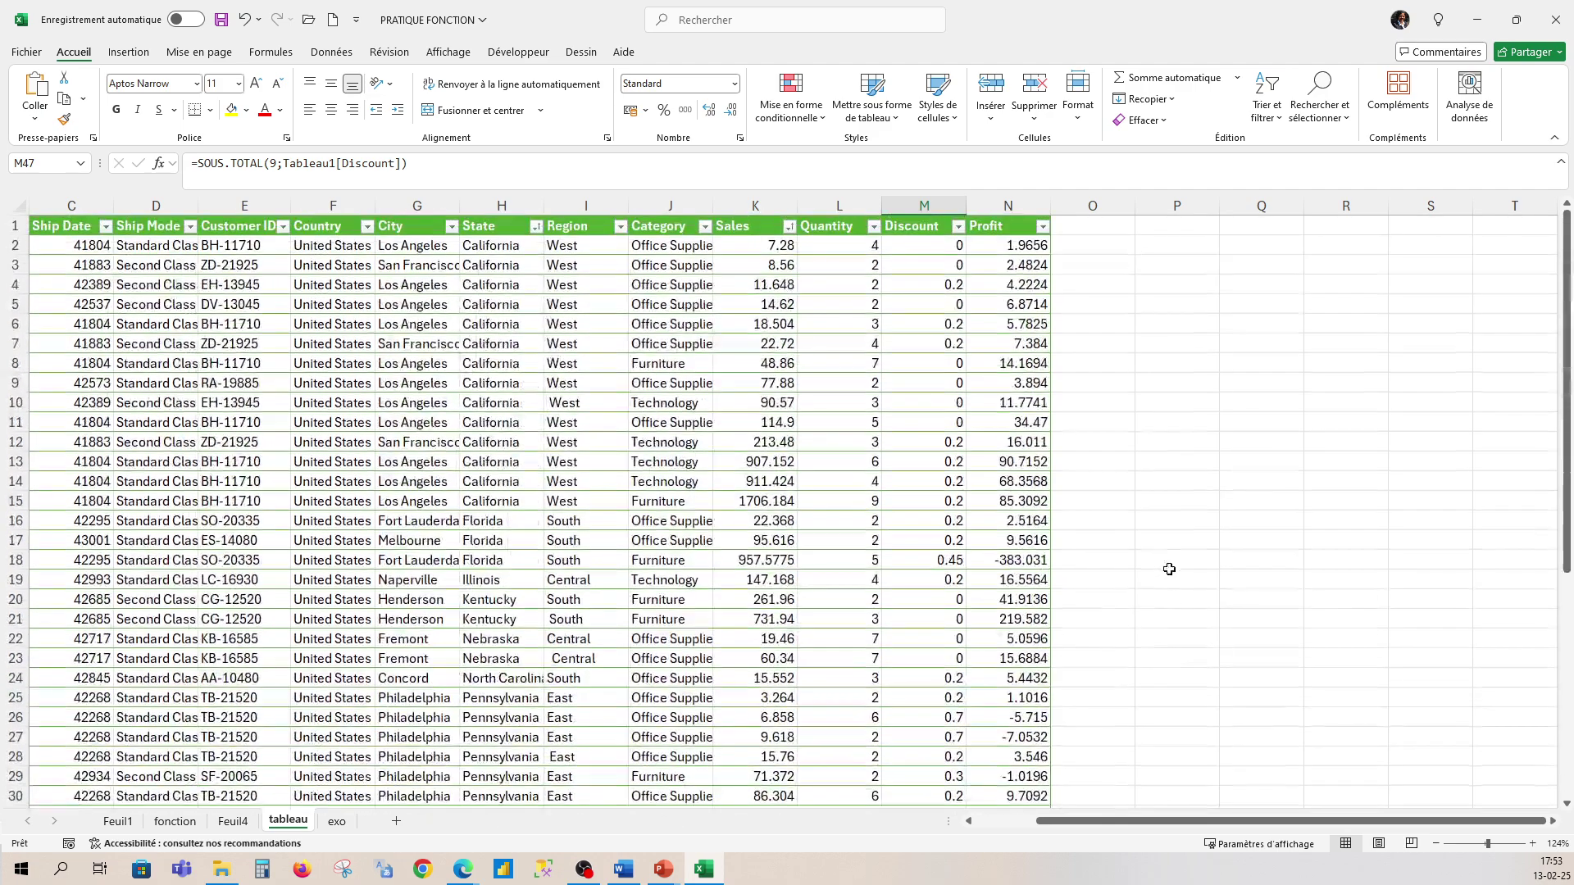
click(73, 227)
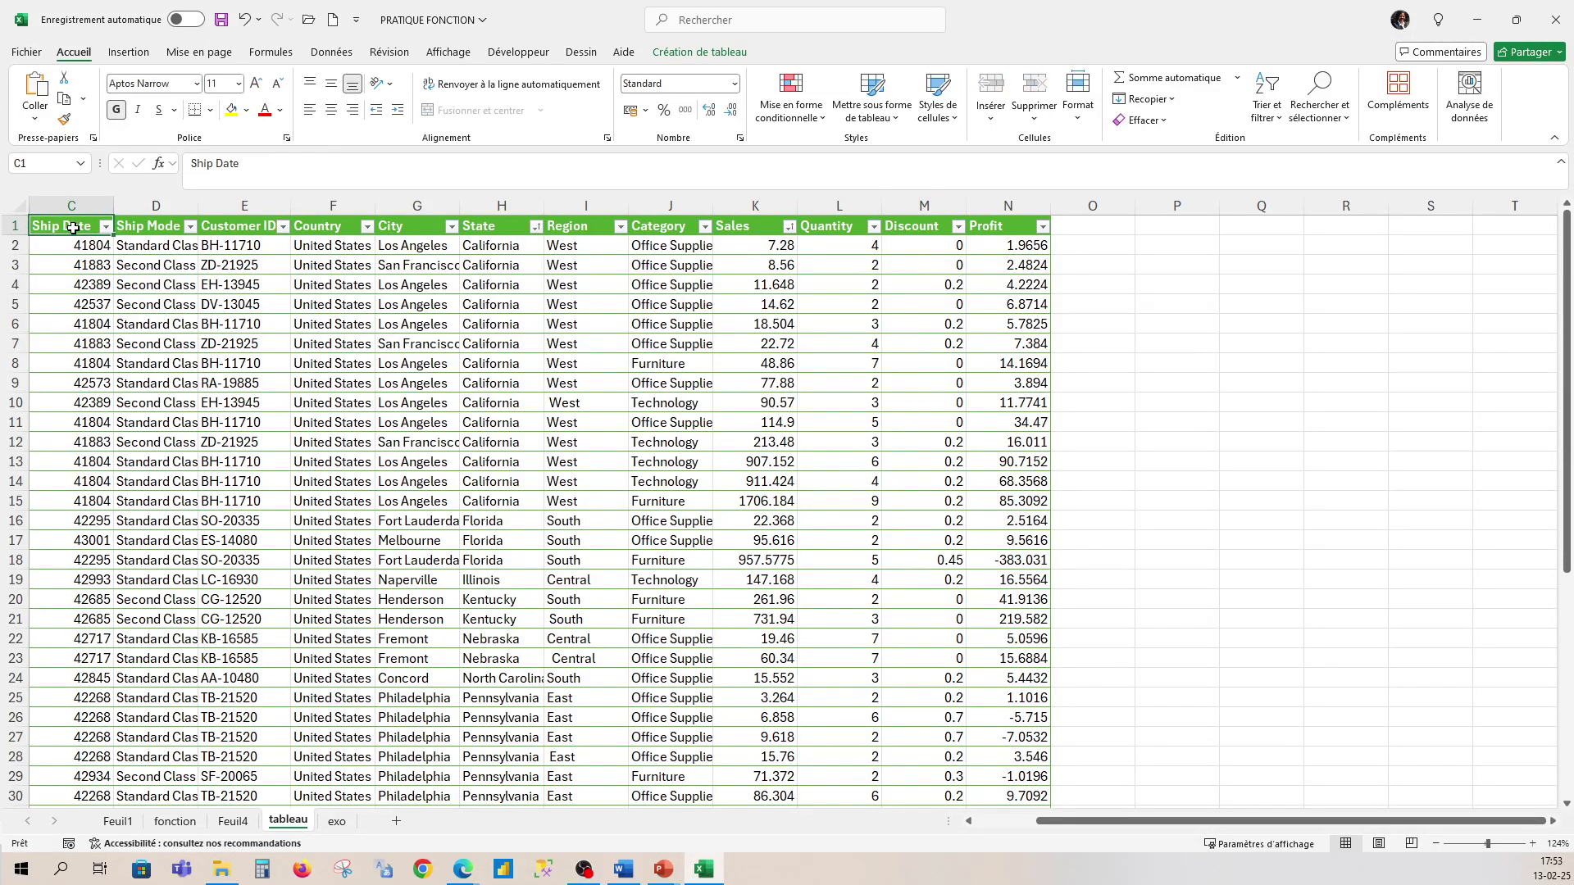
key(shift+space)
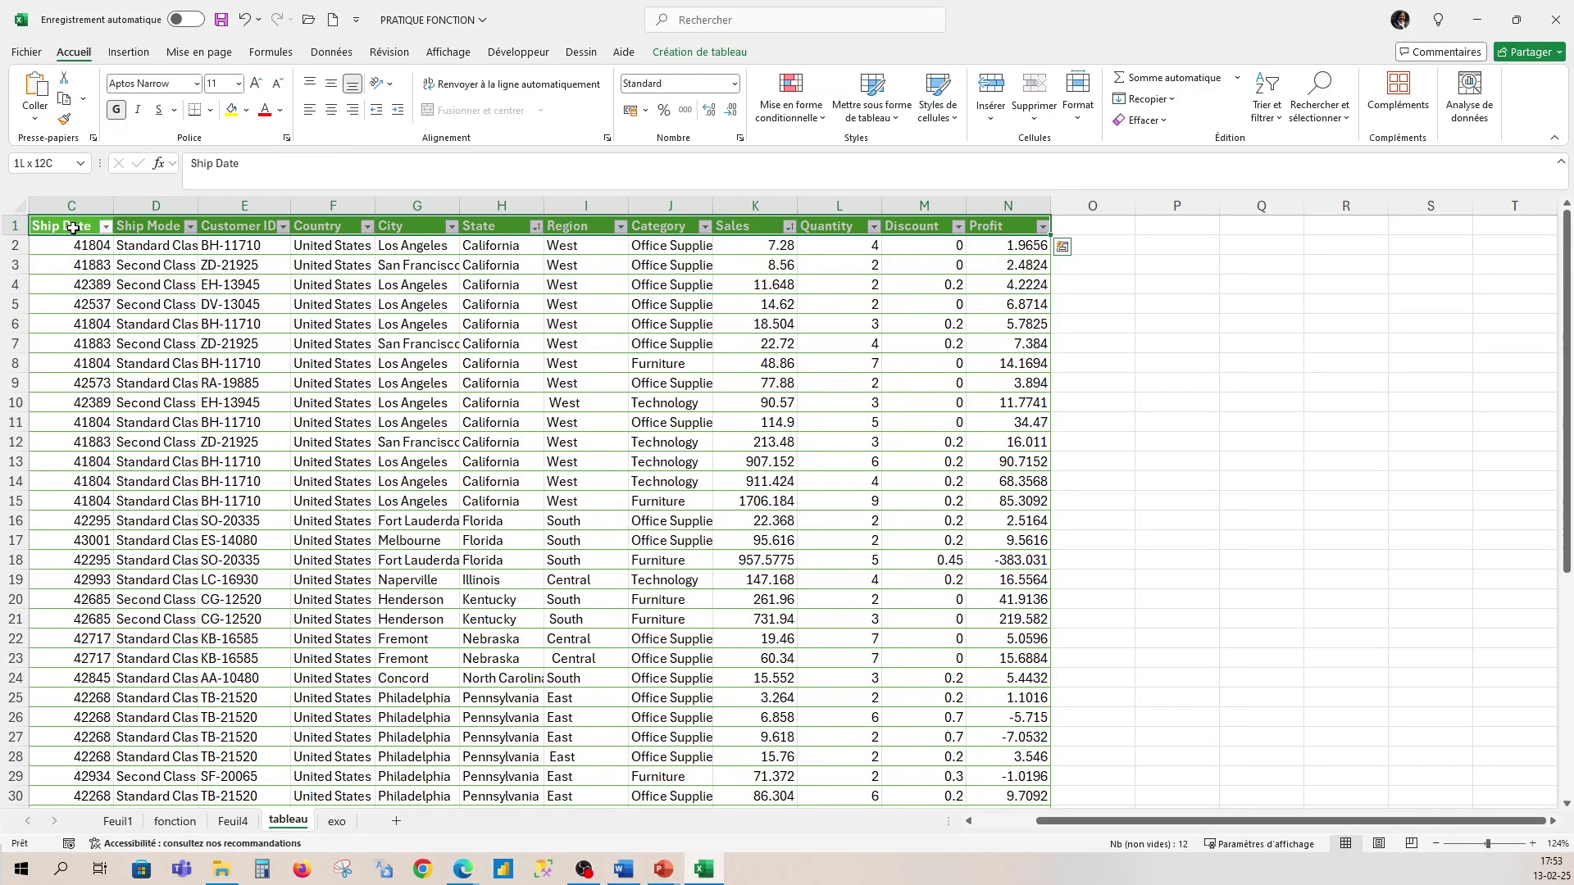
key(ctrl+shift+Down)
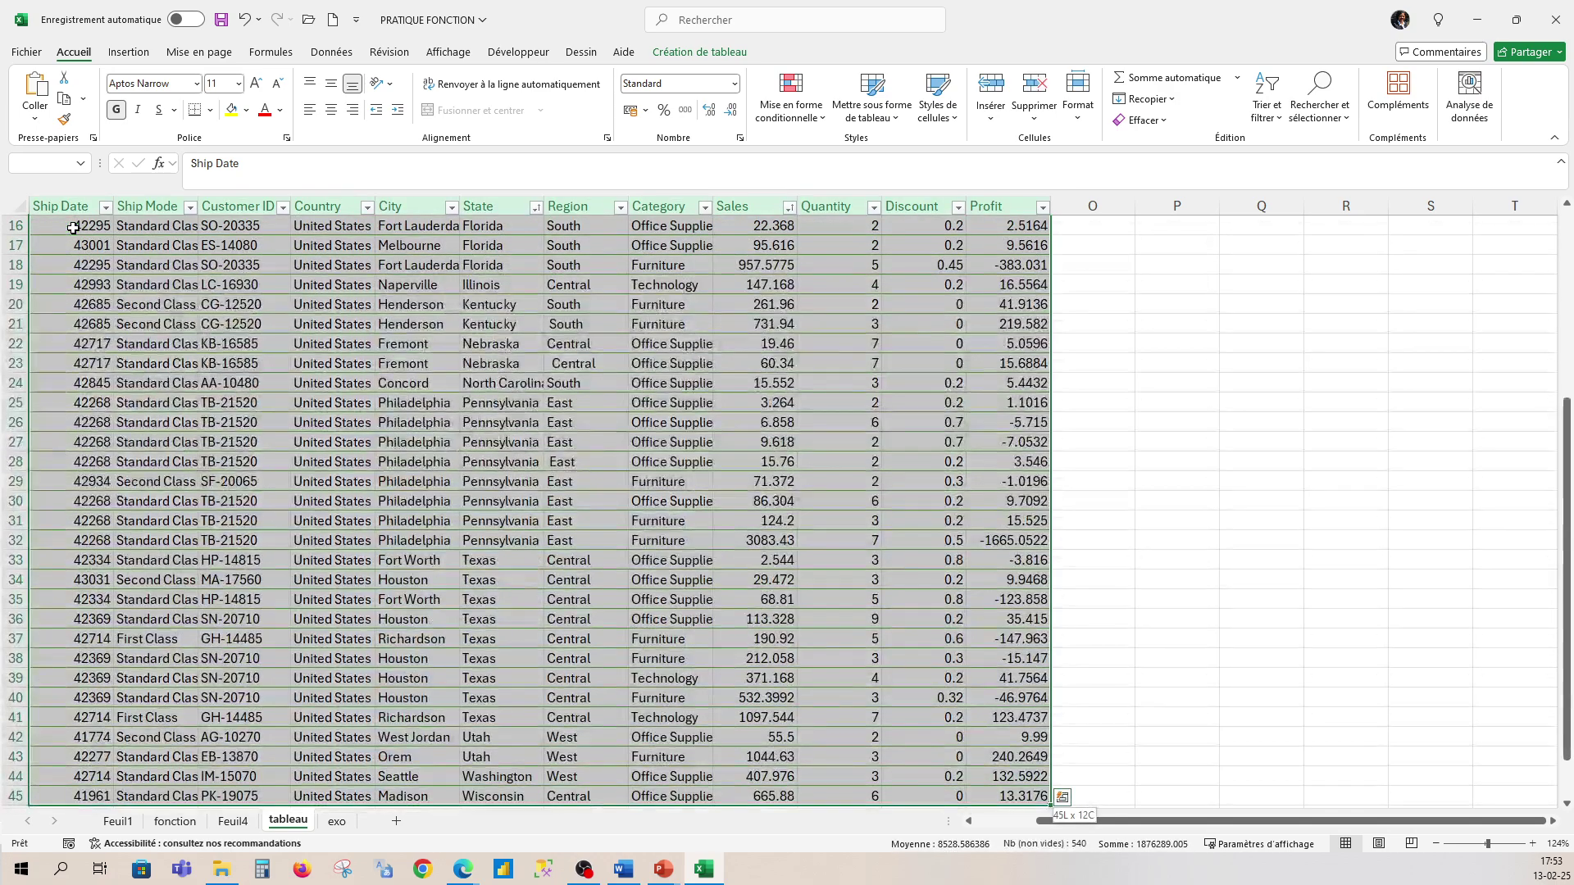
scroll(73, 228, down, 2)
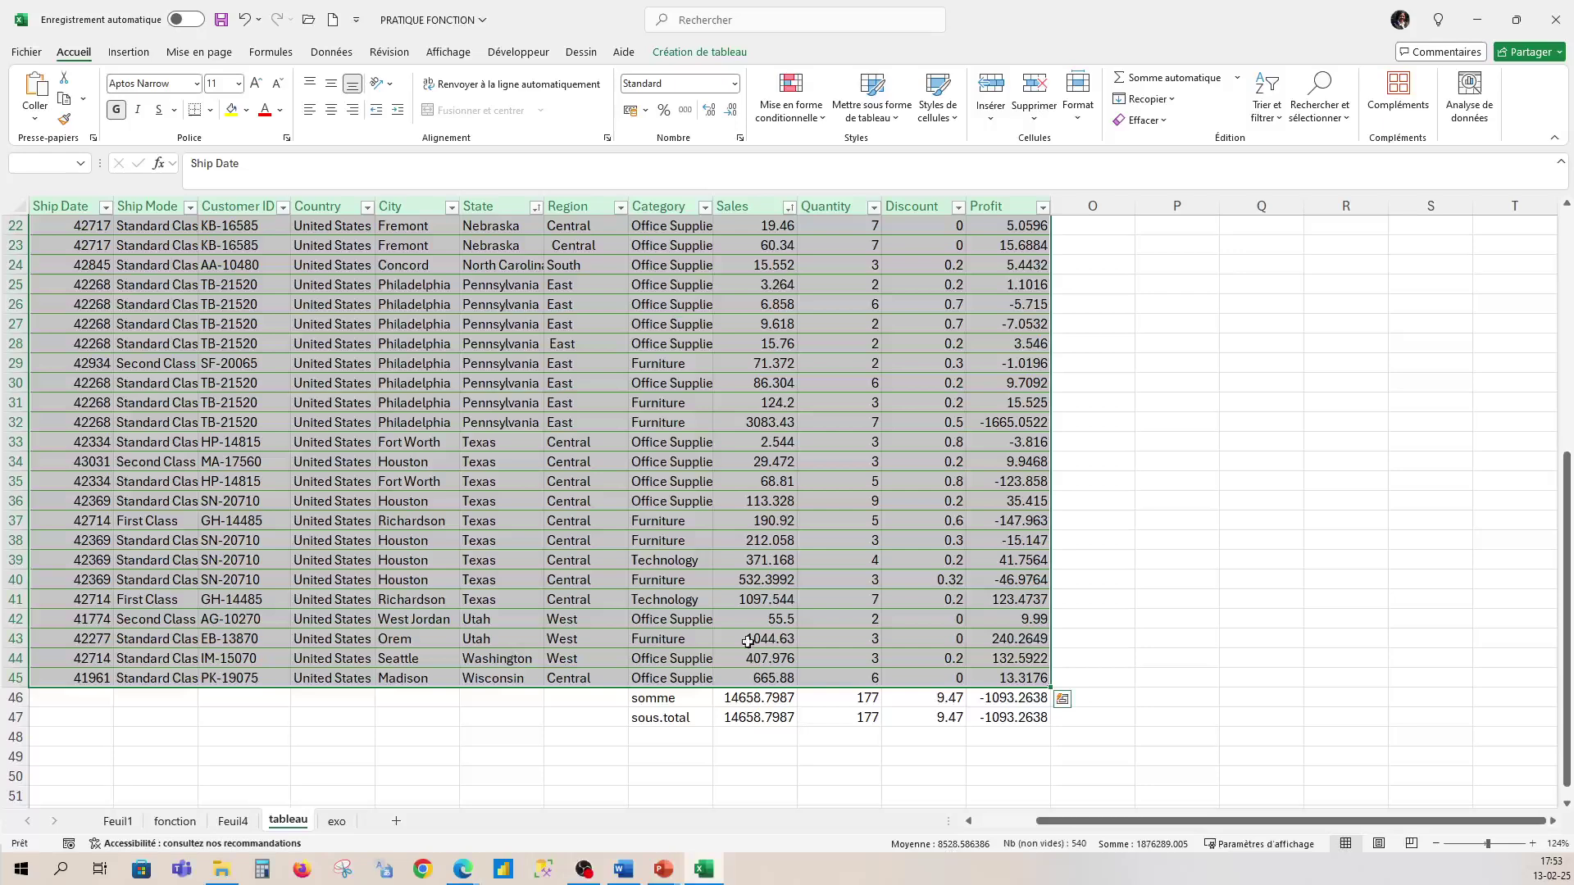
Preview the Quick Analysis chart suggestions for the selected range and view its totals options
click(1062, 701)
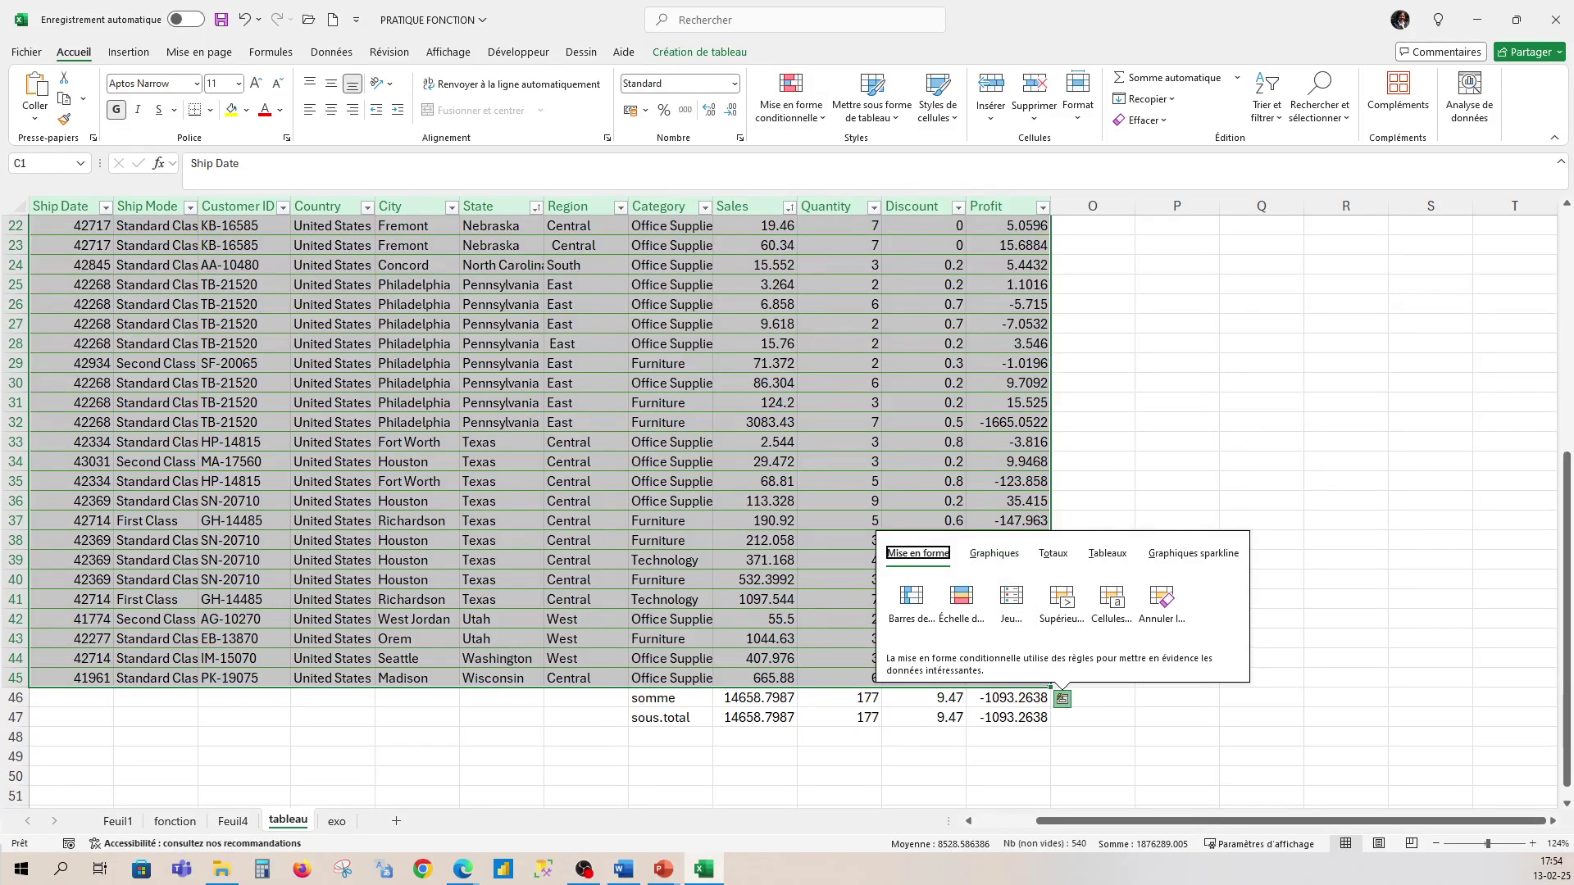
click(1005, 557)
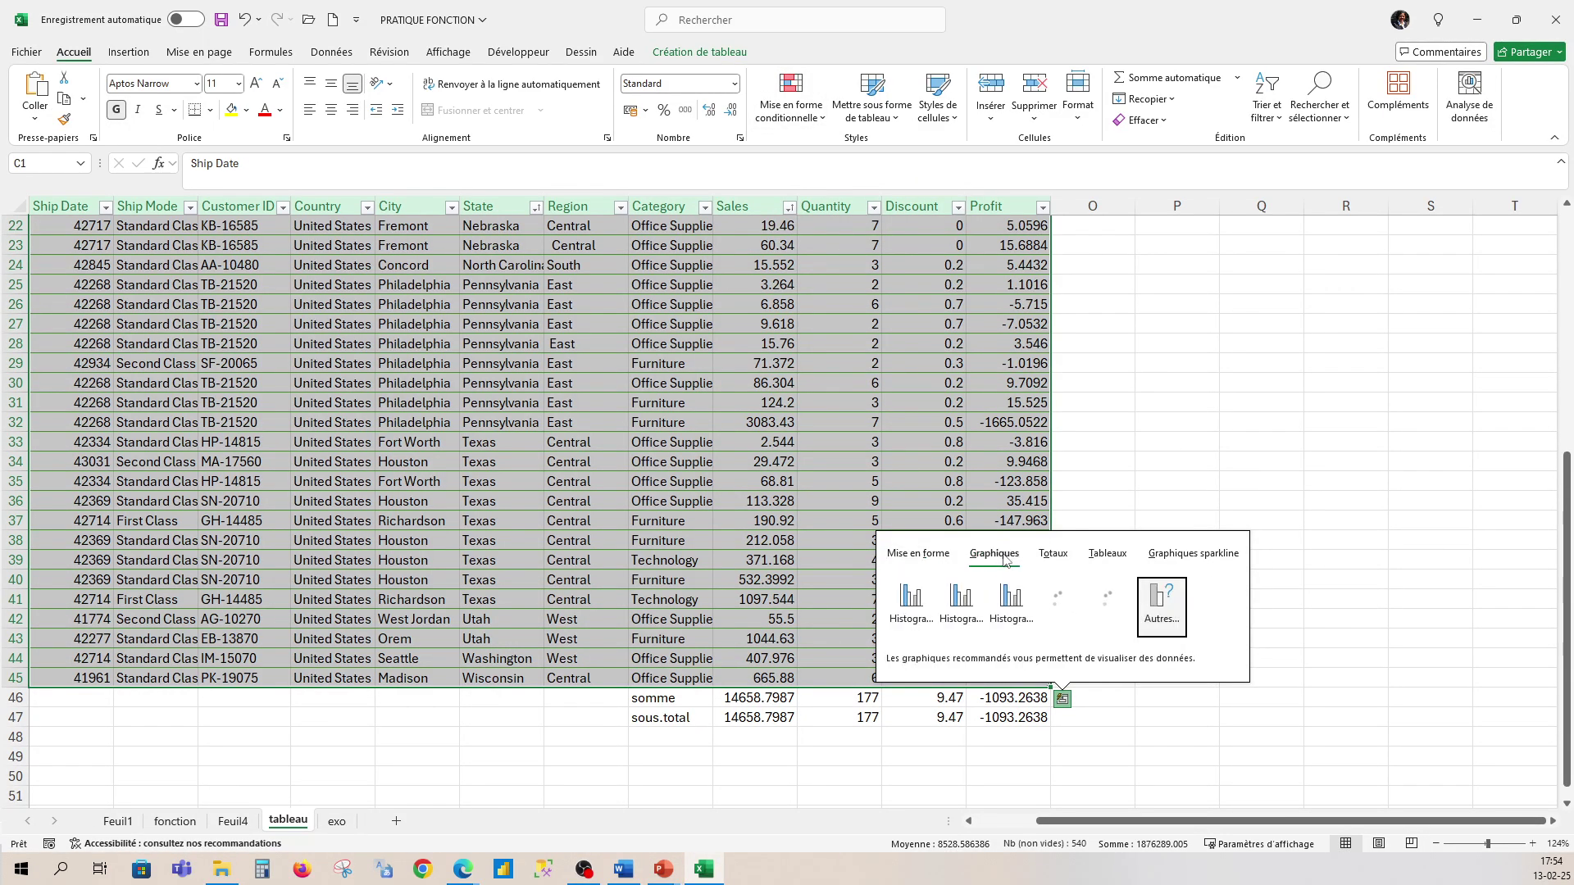
mouse_move(914, 626)
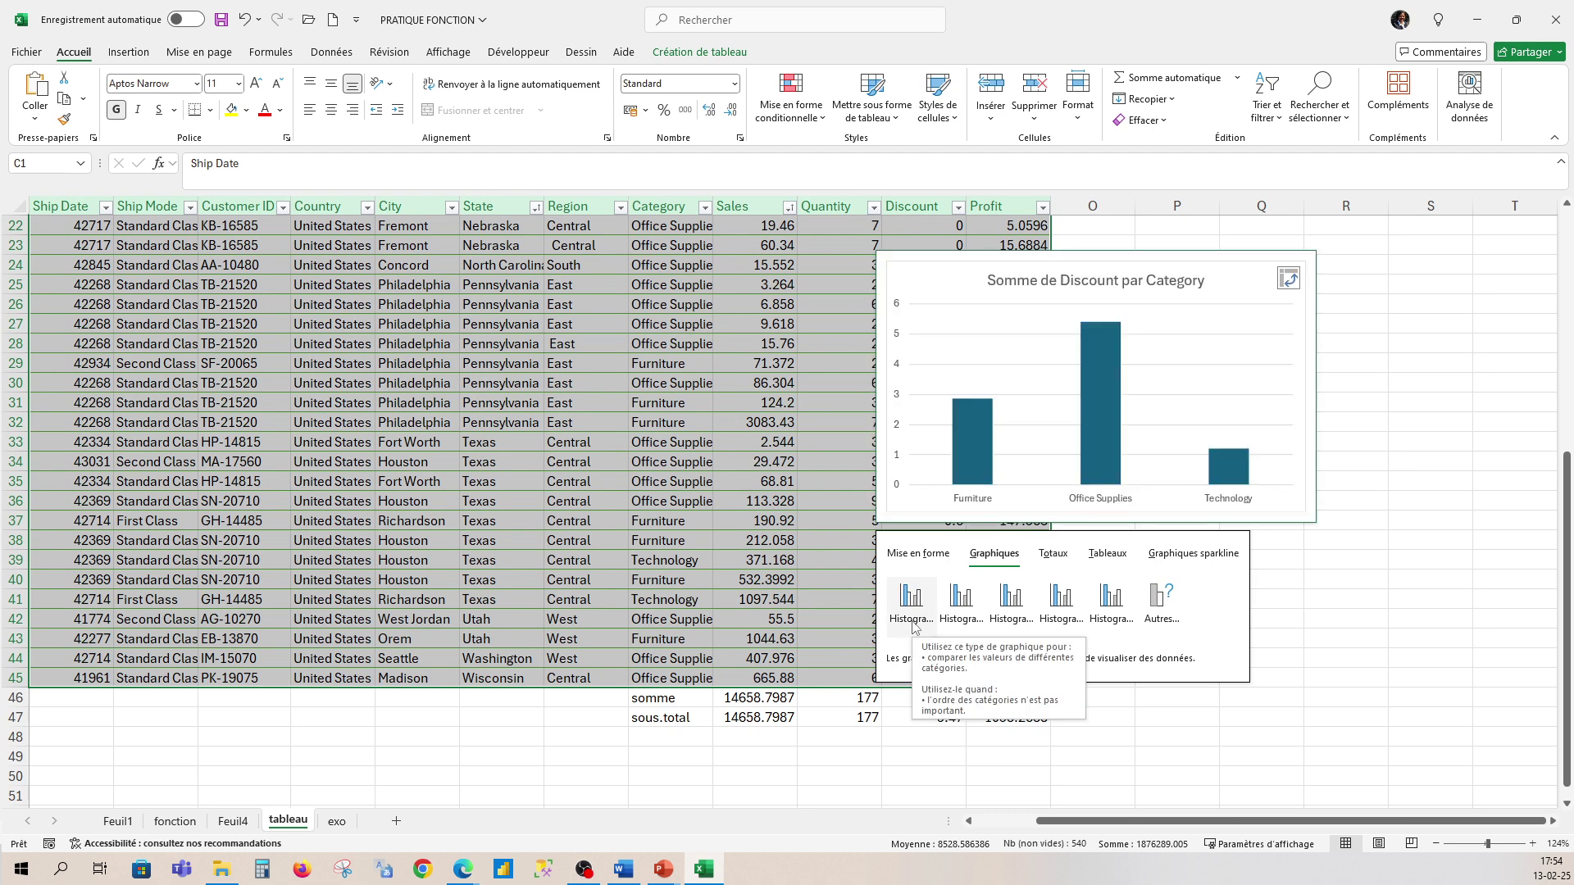
mouse_move(968, 621)
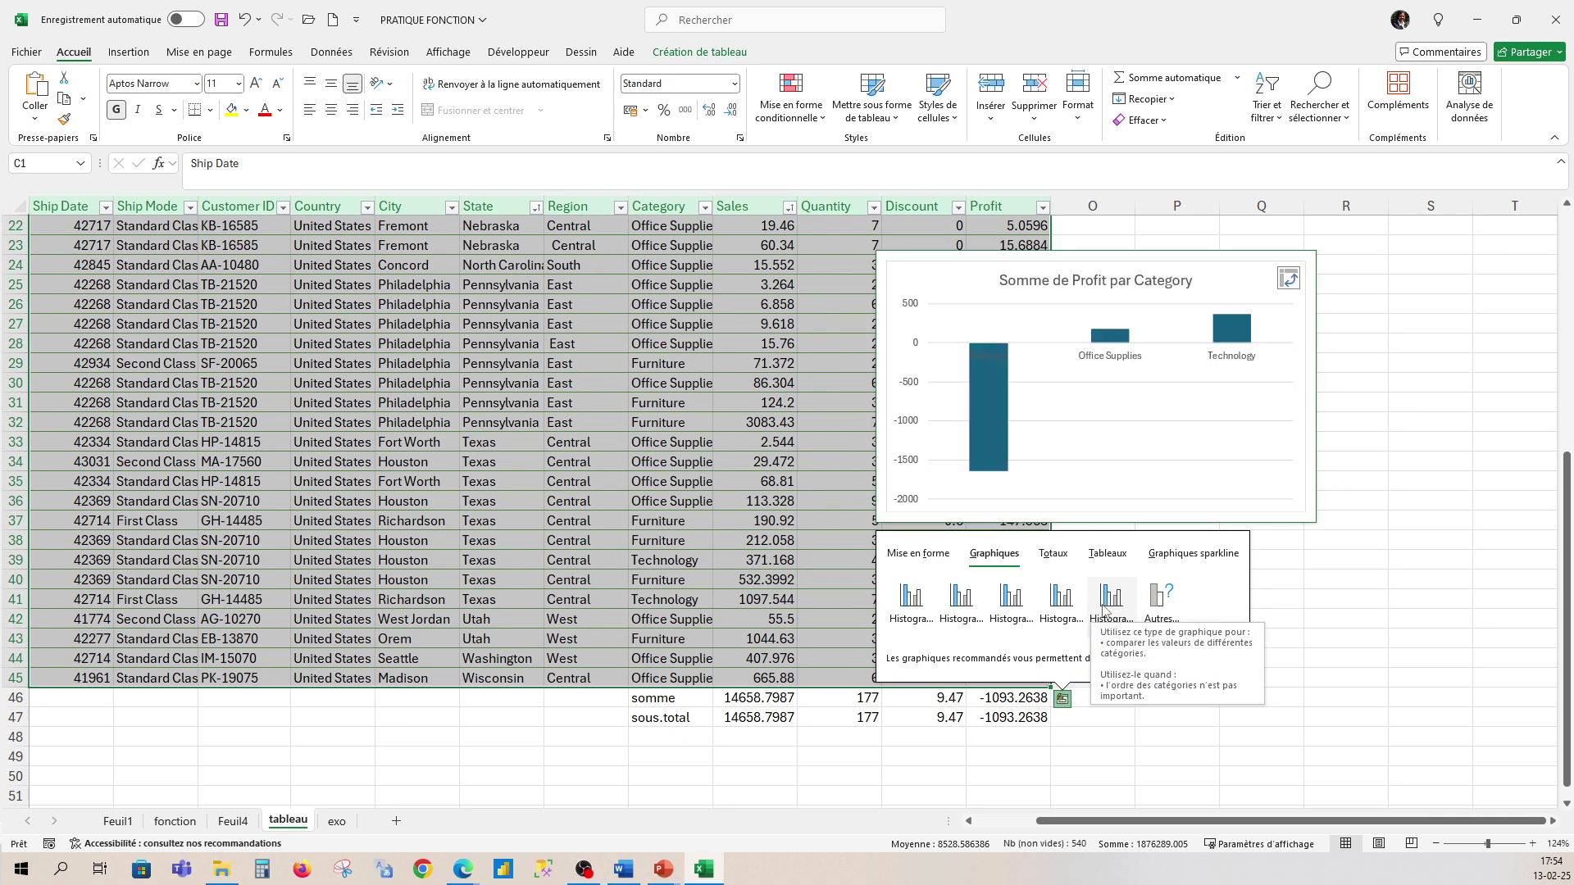
click(1054, 556)
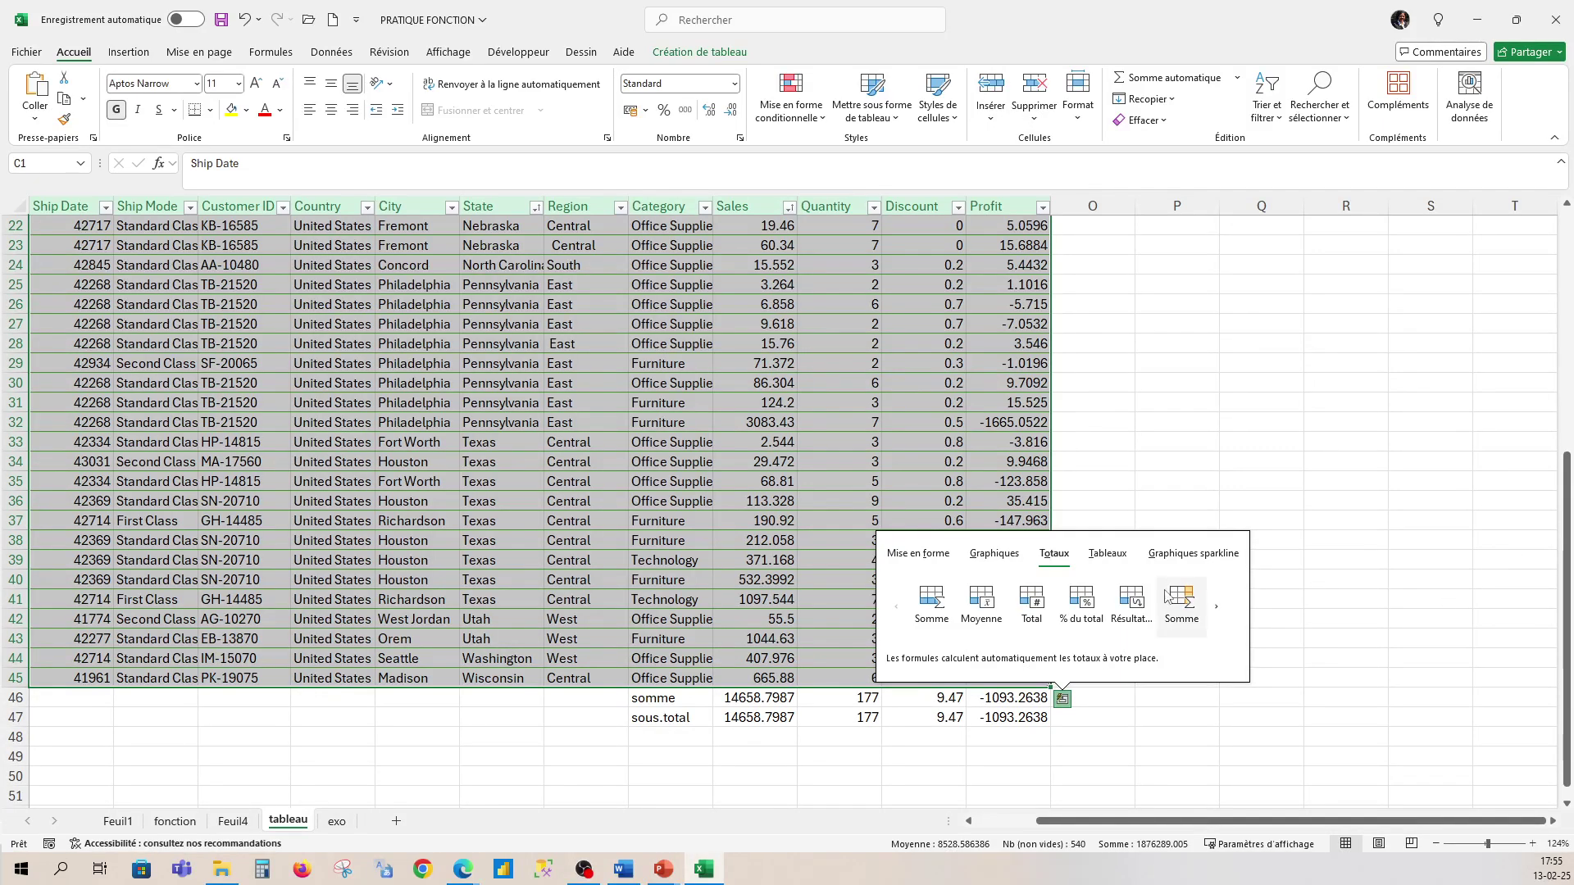
Insert the Quick Analysis suggested pivot table summing Discount by Ship Mode and Customer ID on a new sheet
click(1108, 554)
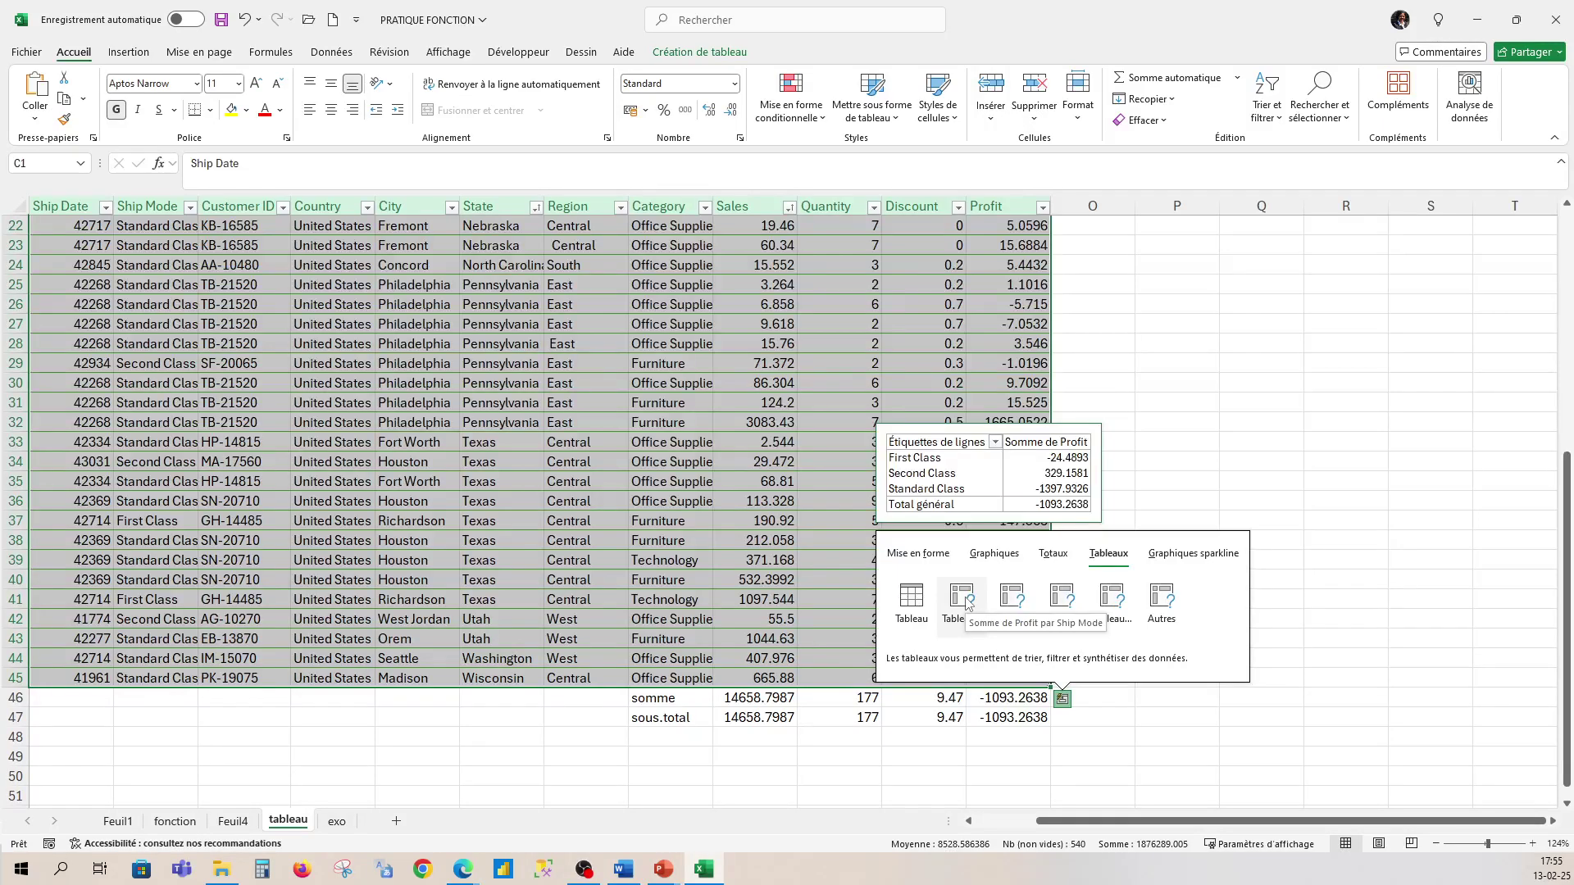
mouse_move(1040, 613)
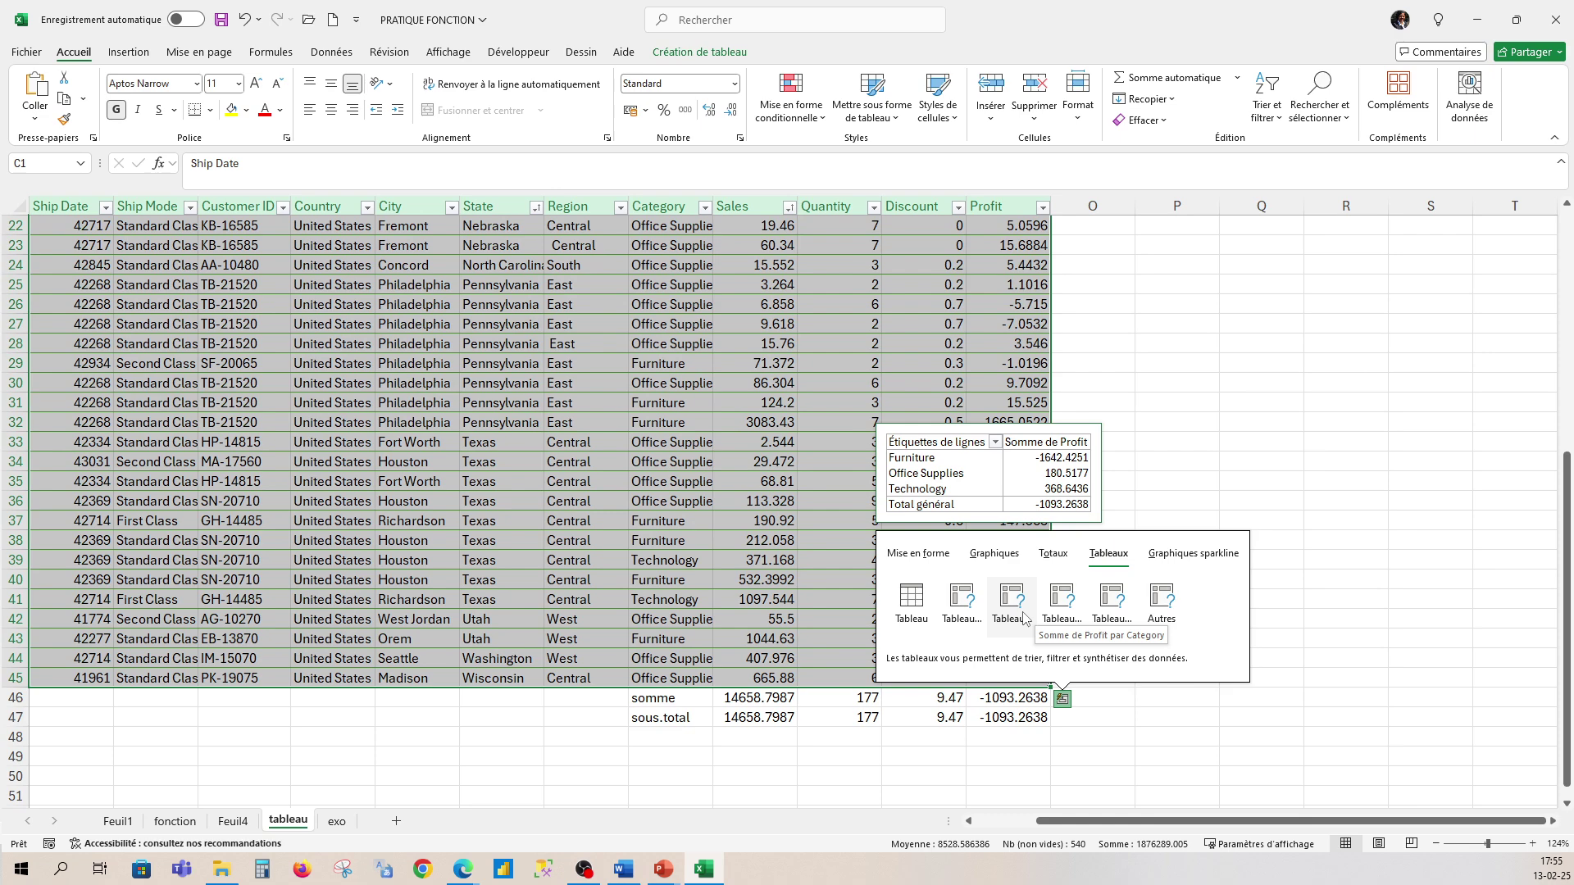
click(1117, 607)
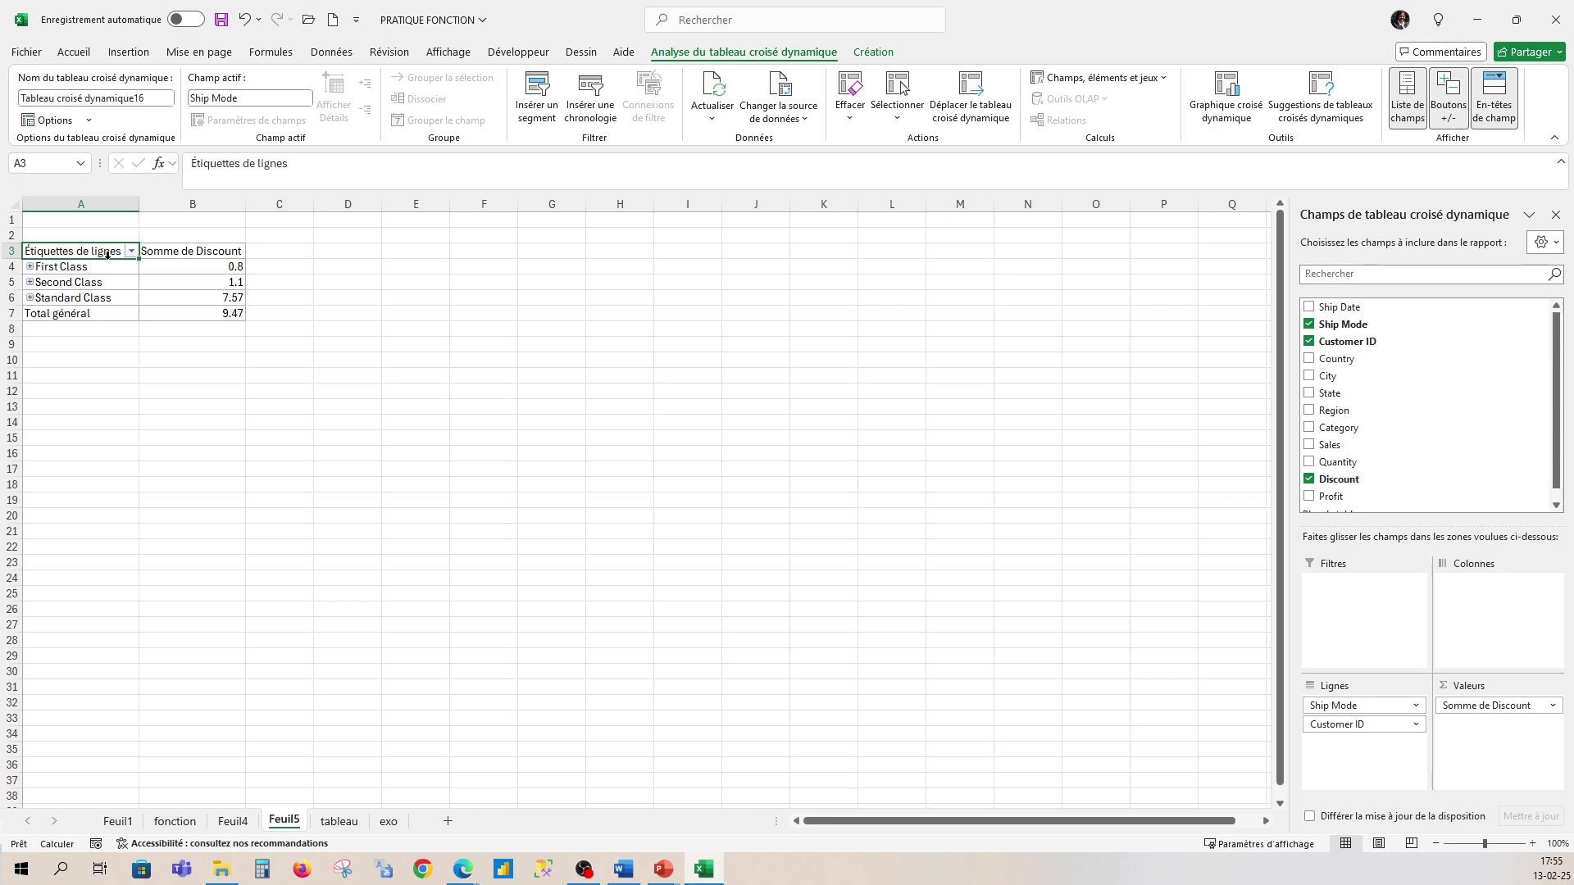
Check the customers under First Class in the pivot table, collapse that group again and expand Second Class
click(30, 268)
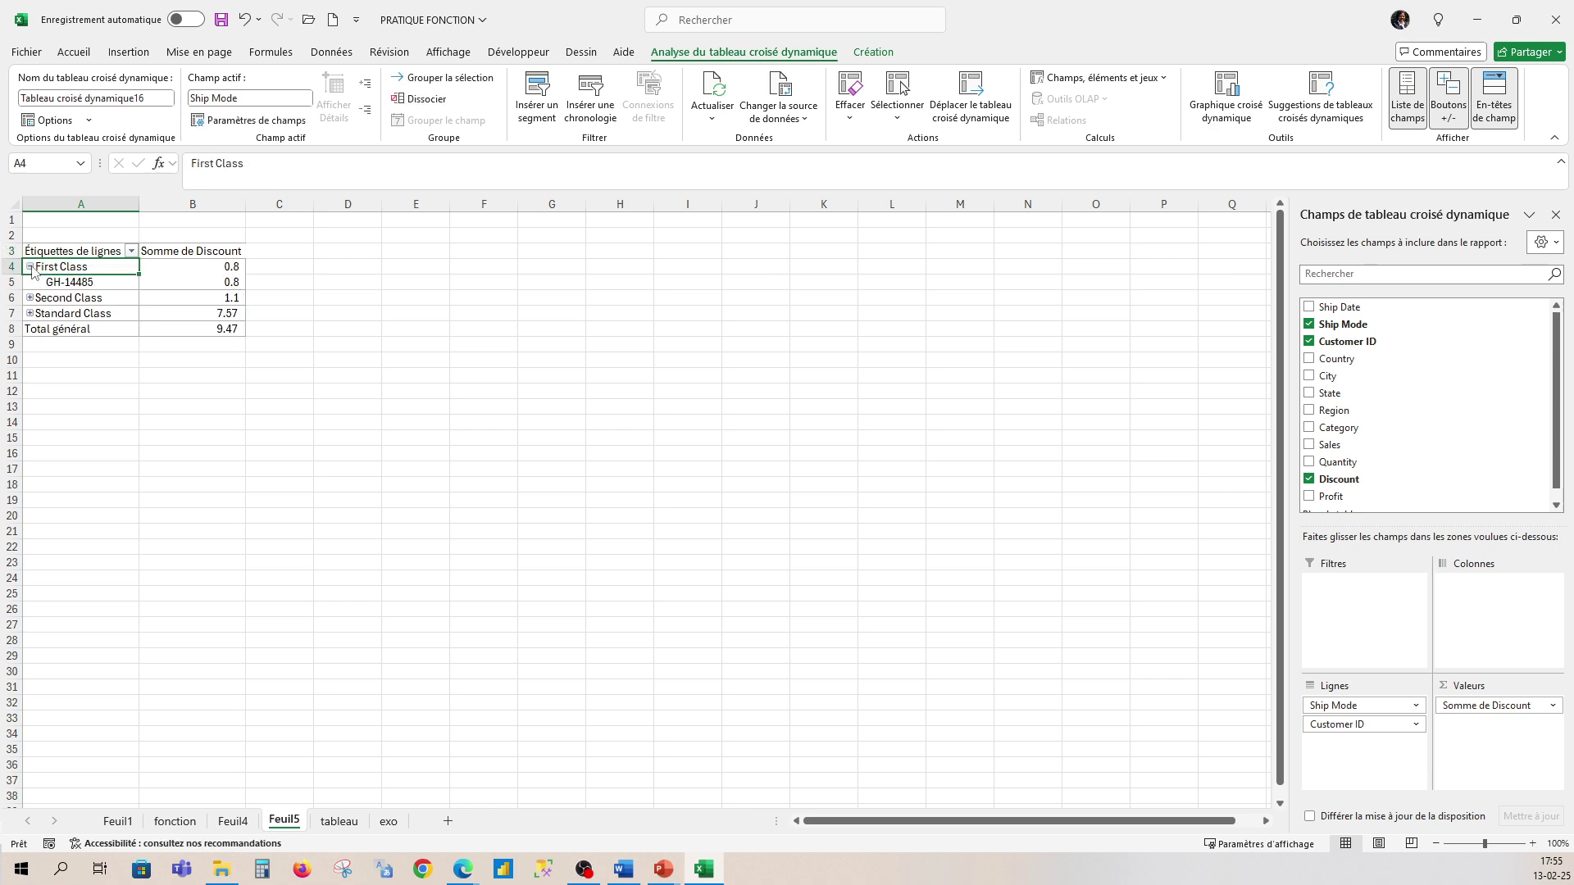
click(30, 268)
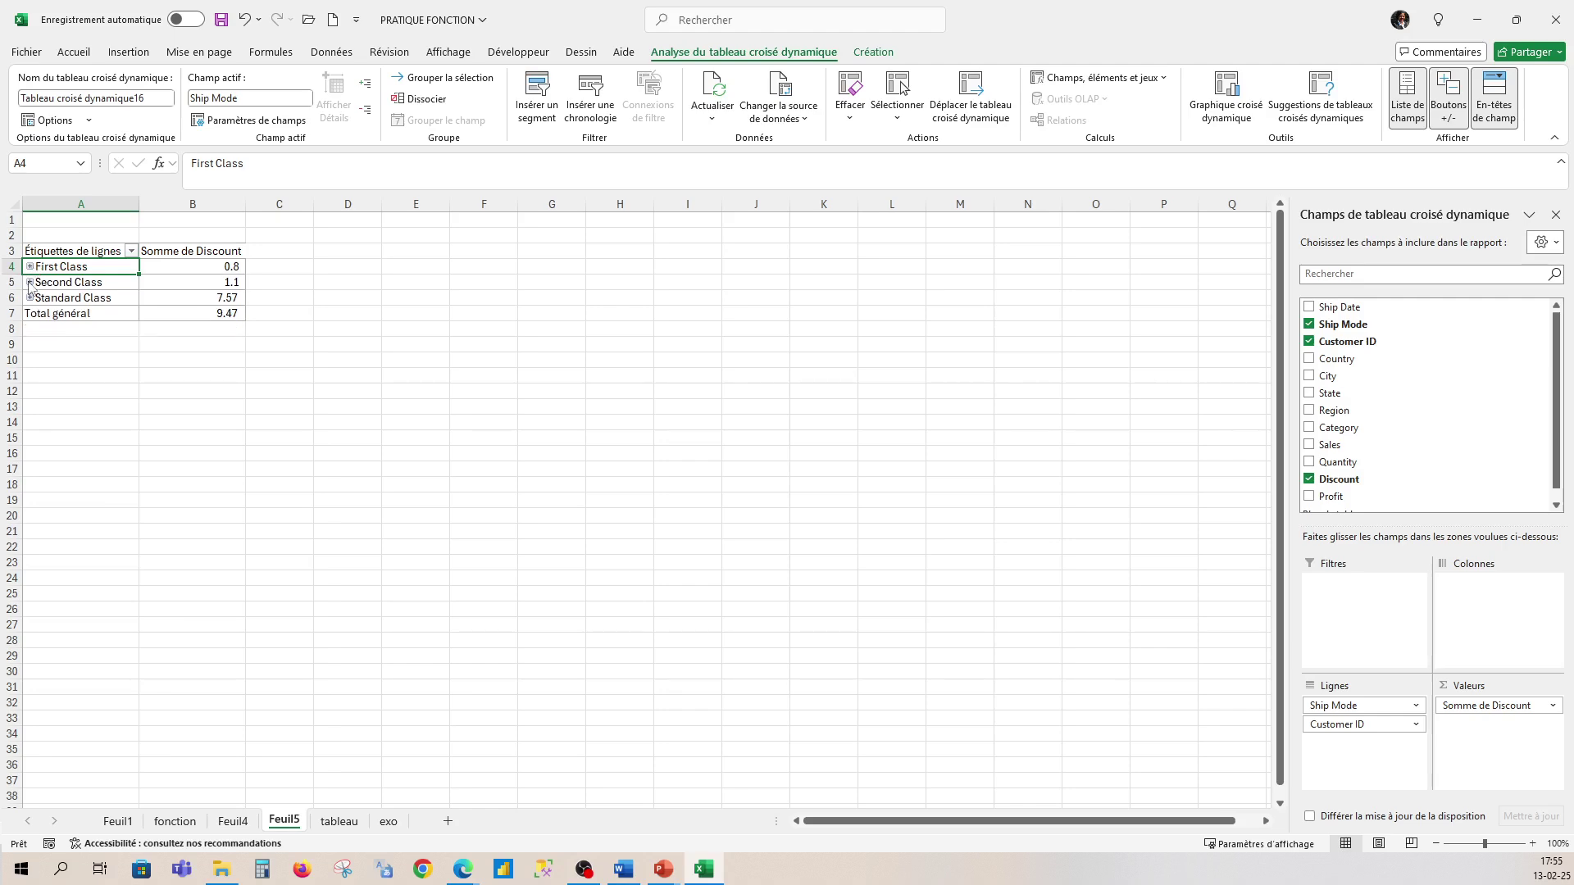
click(31, 283)
click(233, 821)
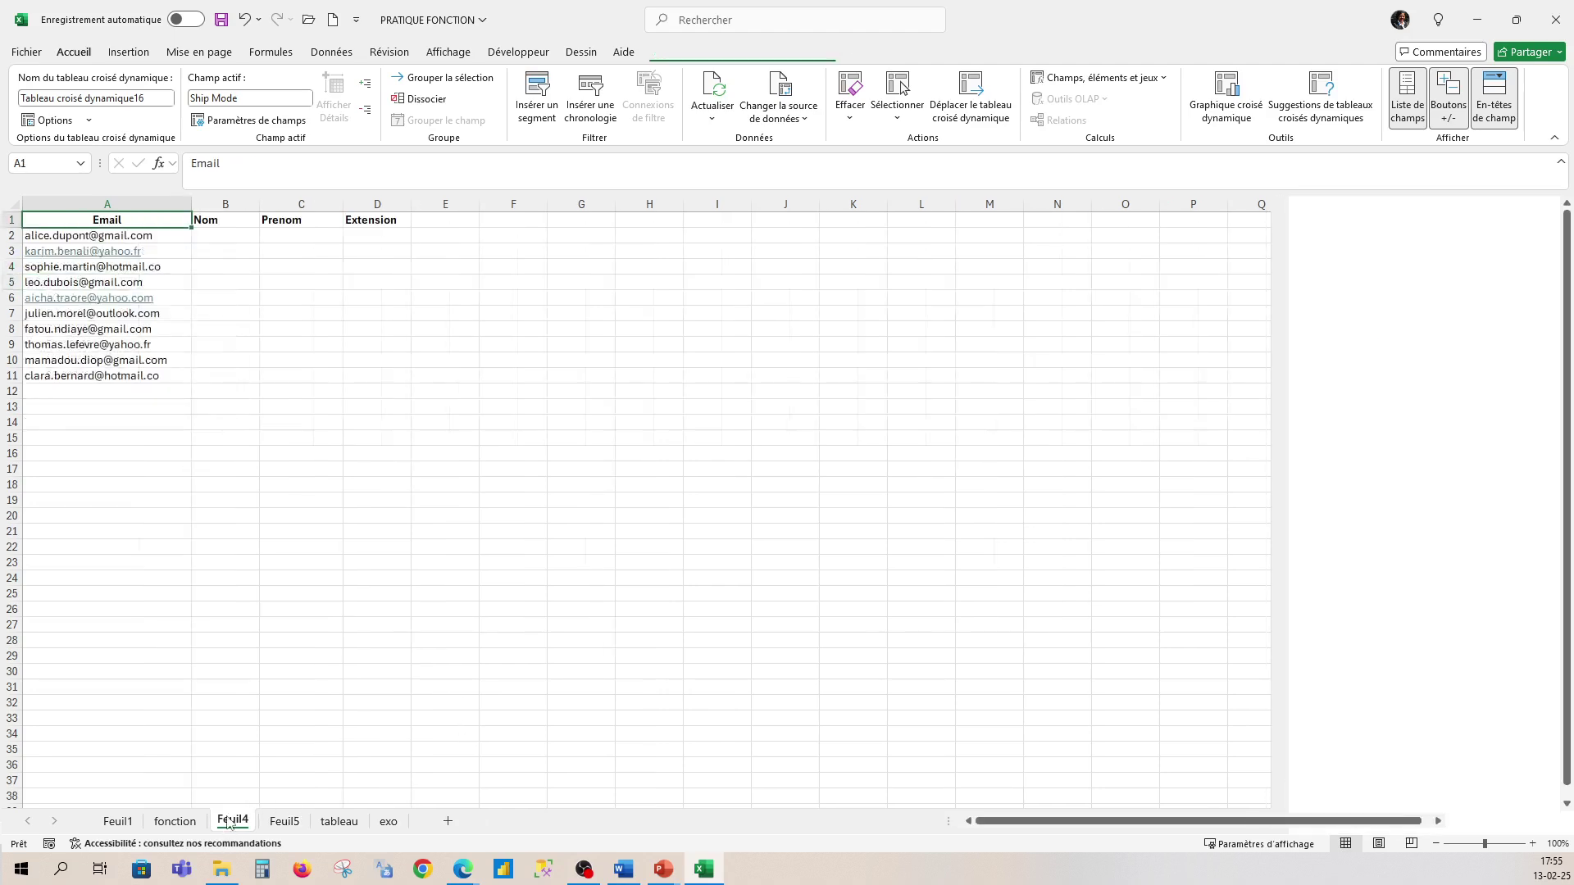
click(286, 823)
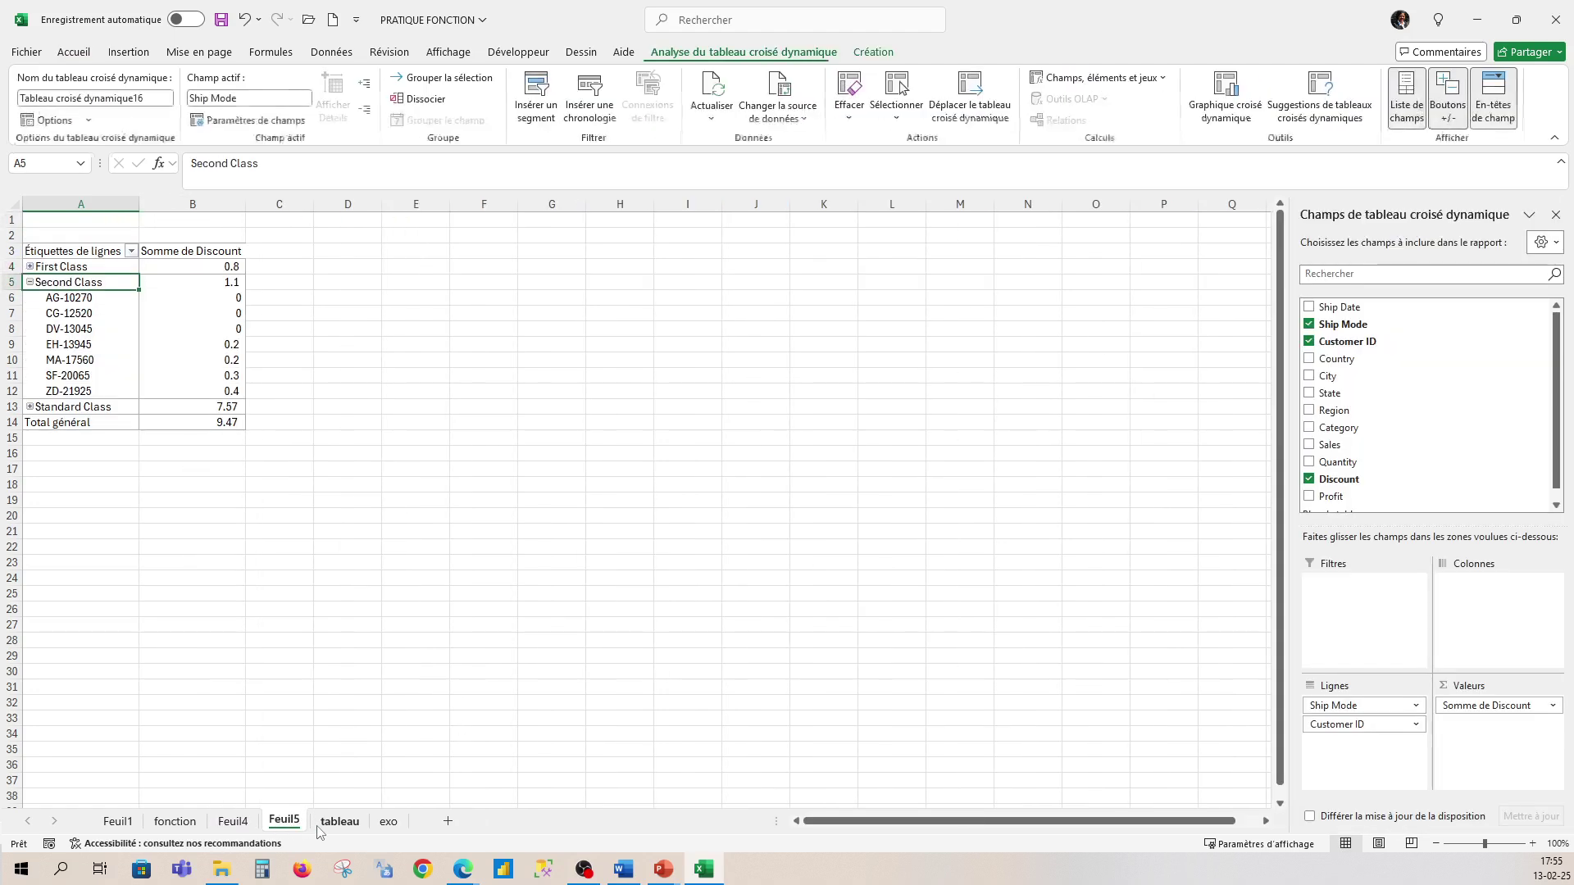
Add line sparklines for the selected table rows in column O of the tableau sheet using Quick Analysis
click(339, 823)
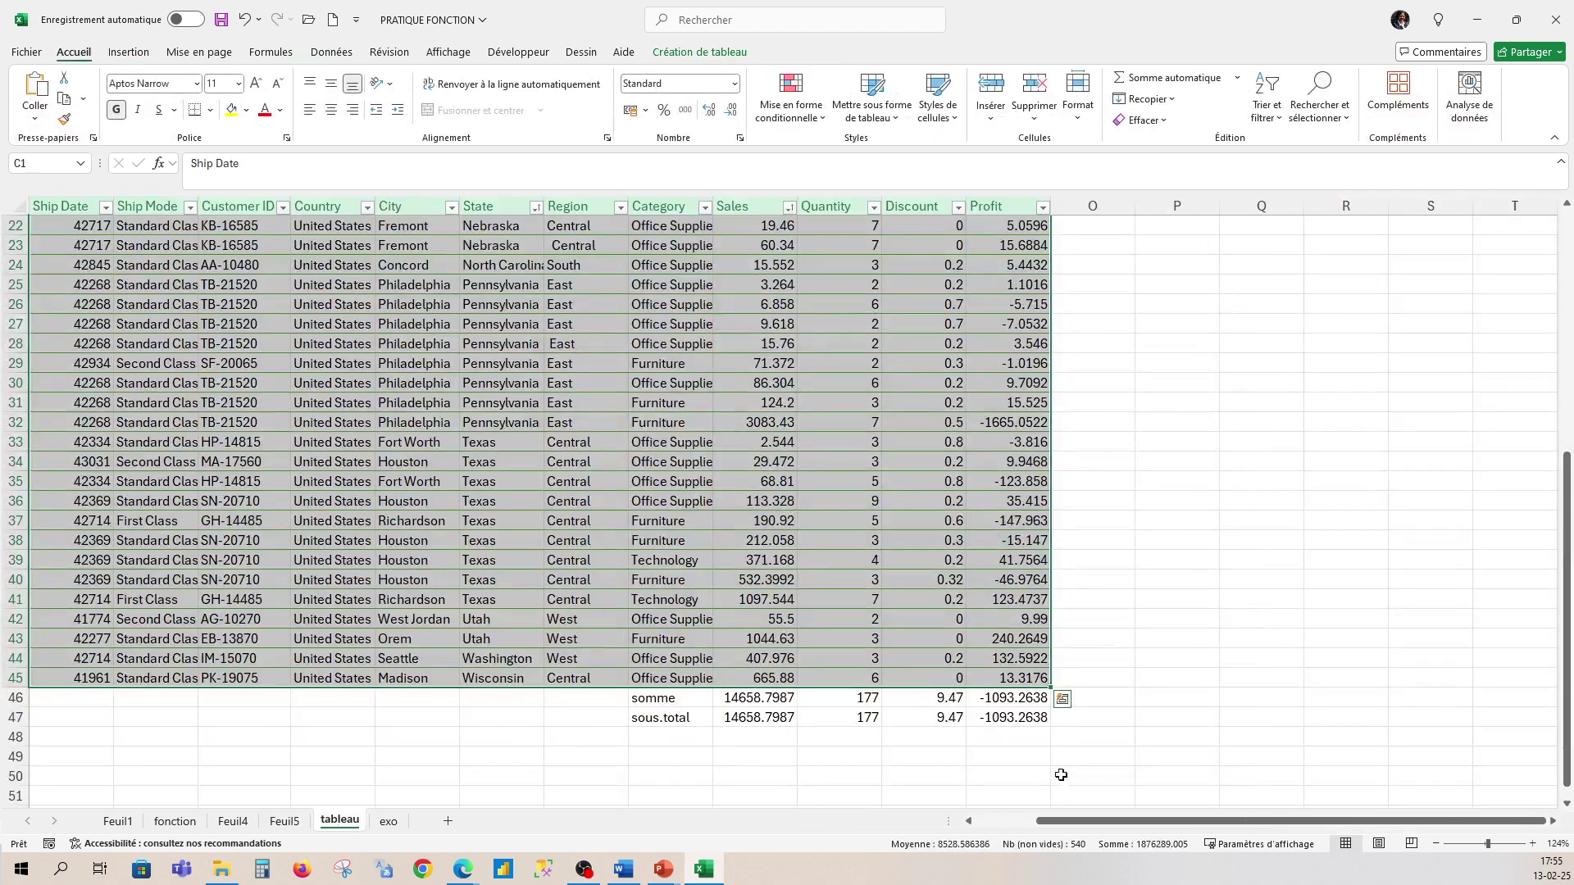
click(1062, 699)
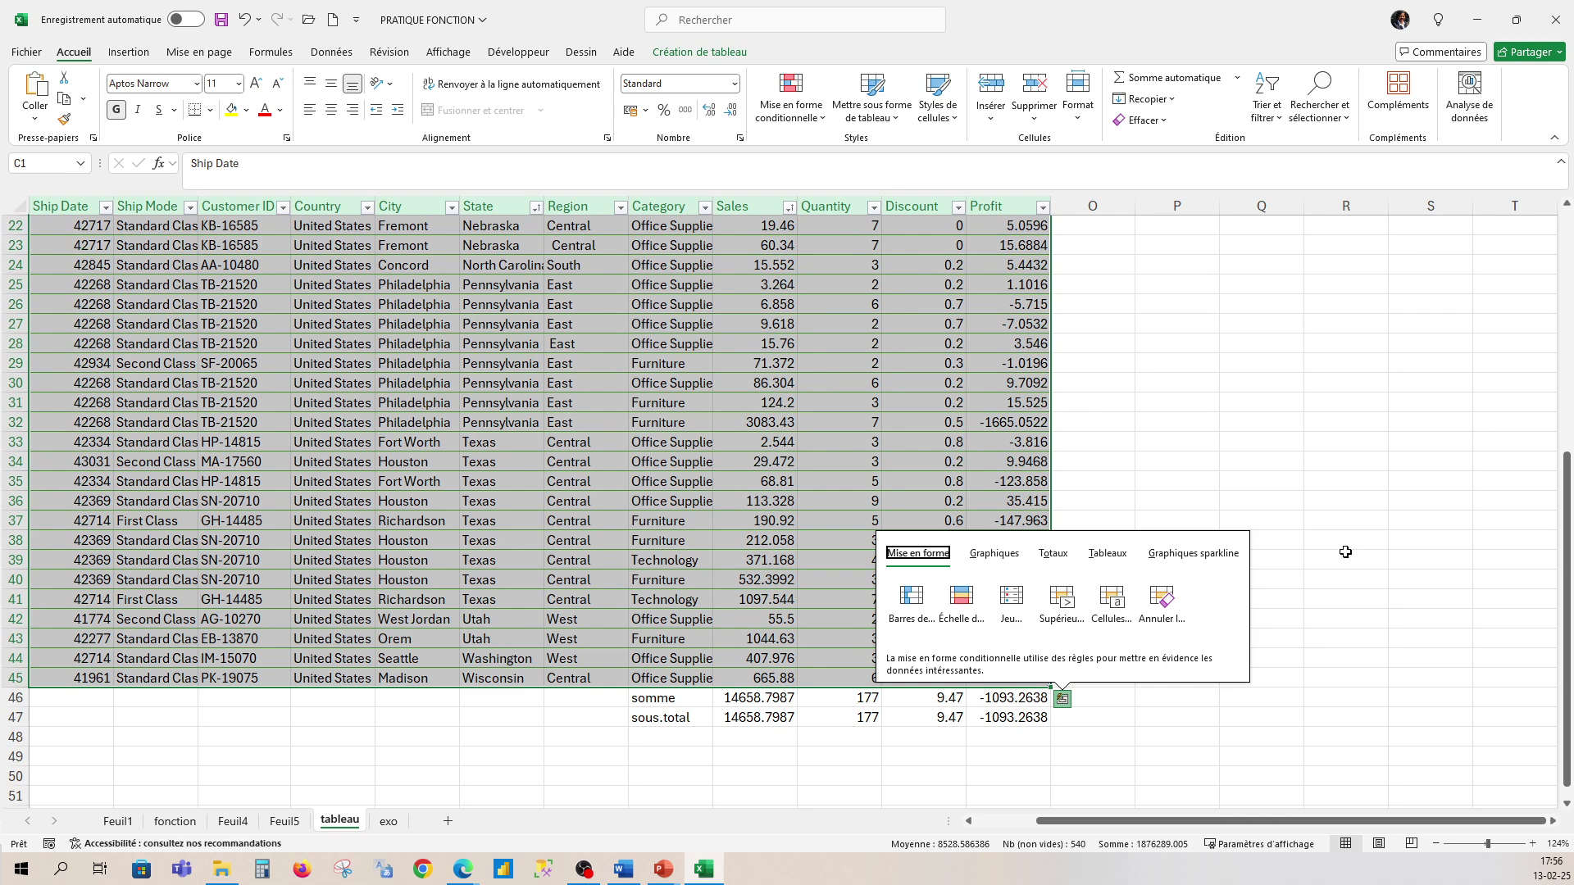
click(1195, 554)
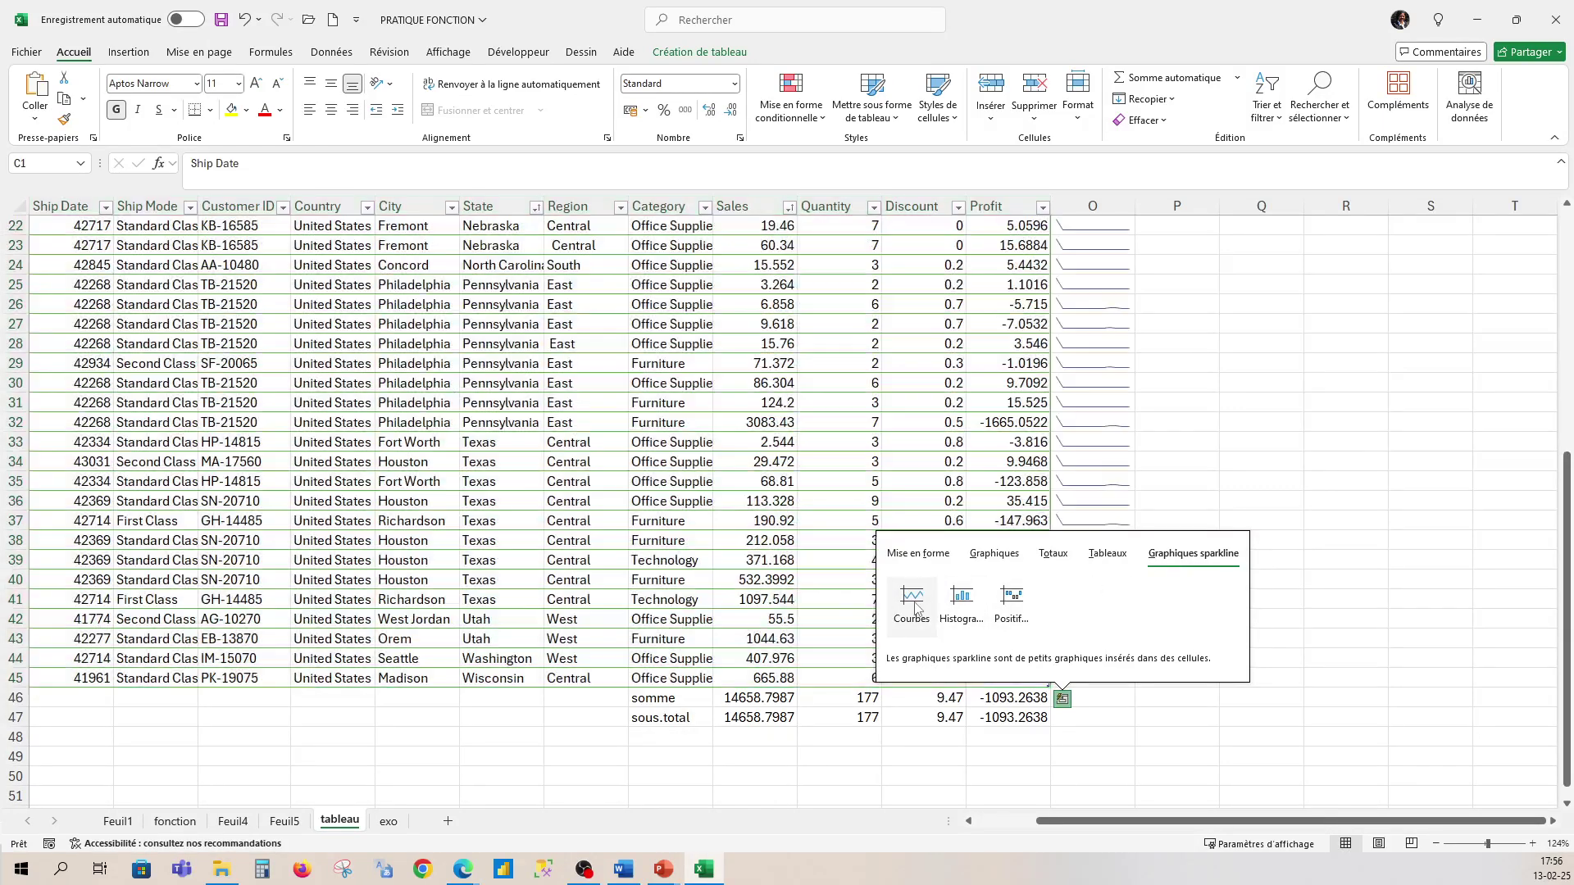
click(915, 605)
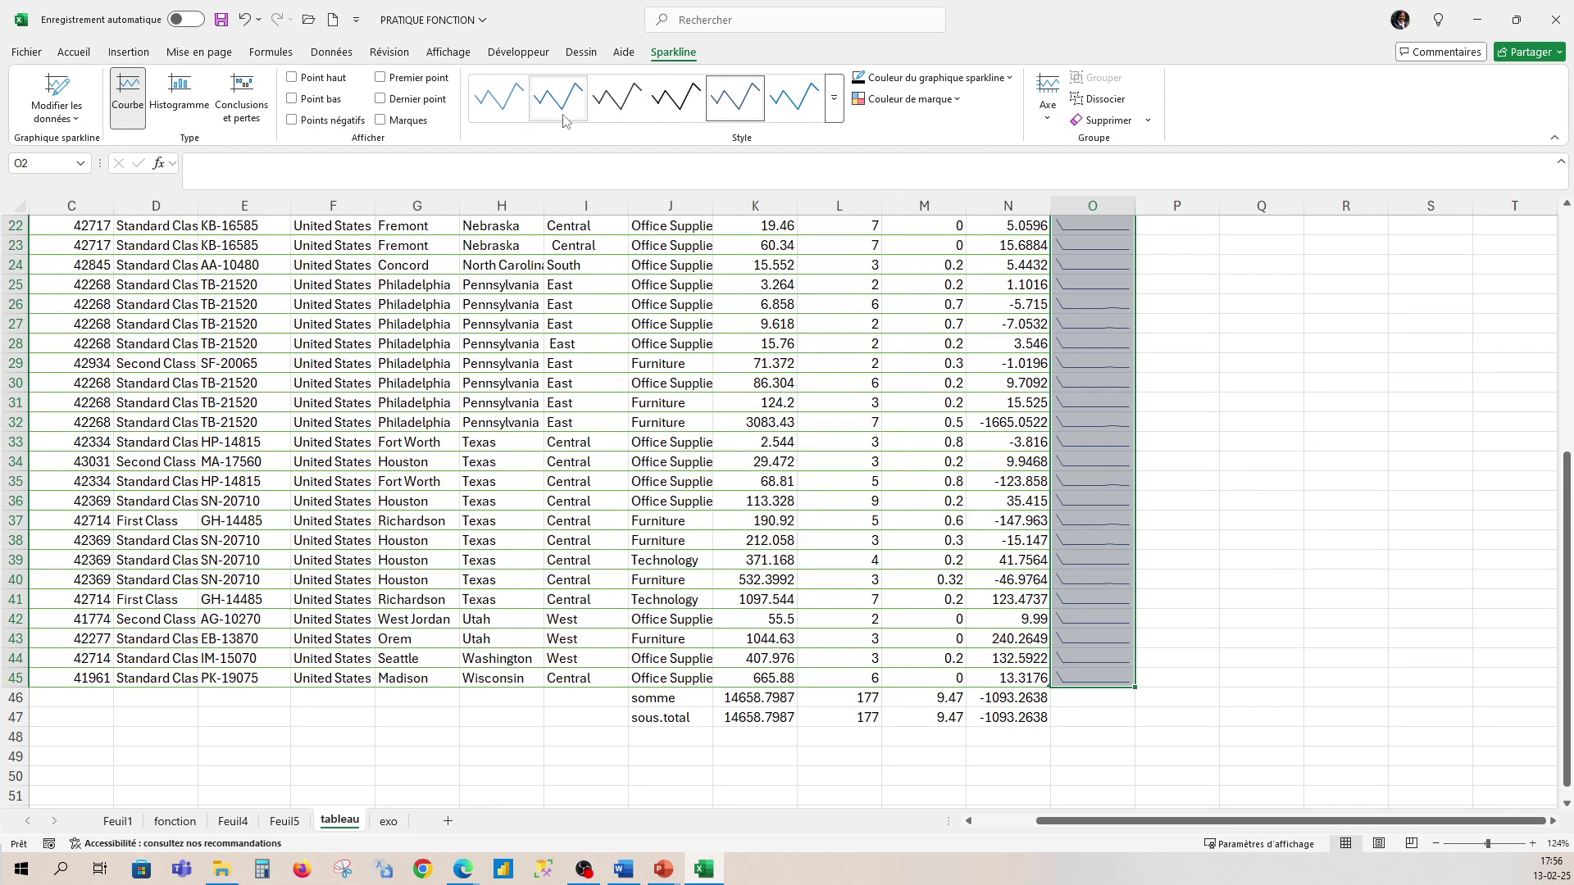
Show the high, low, negative, first and last points on the column O sparklines
click(293, 78)
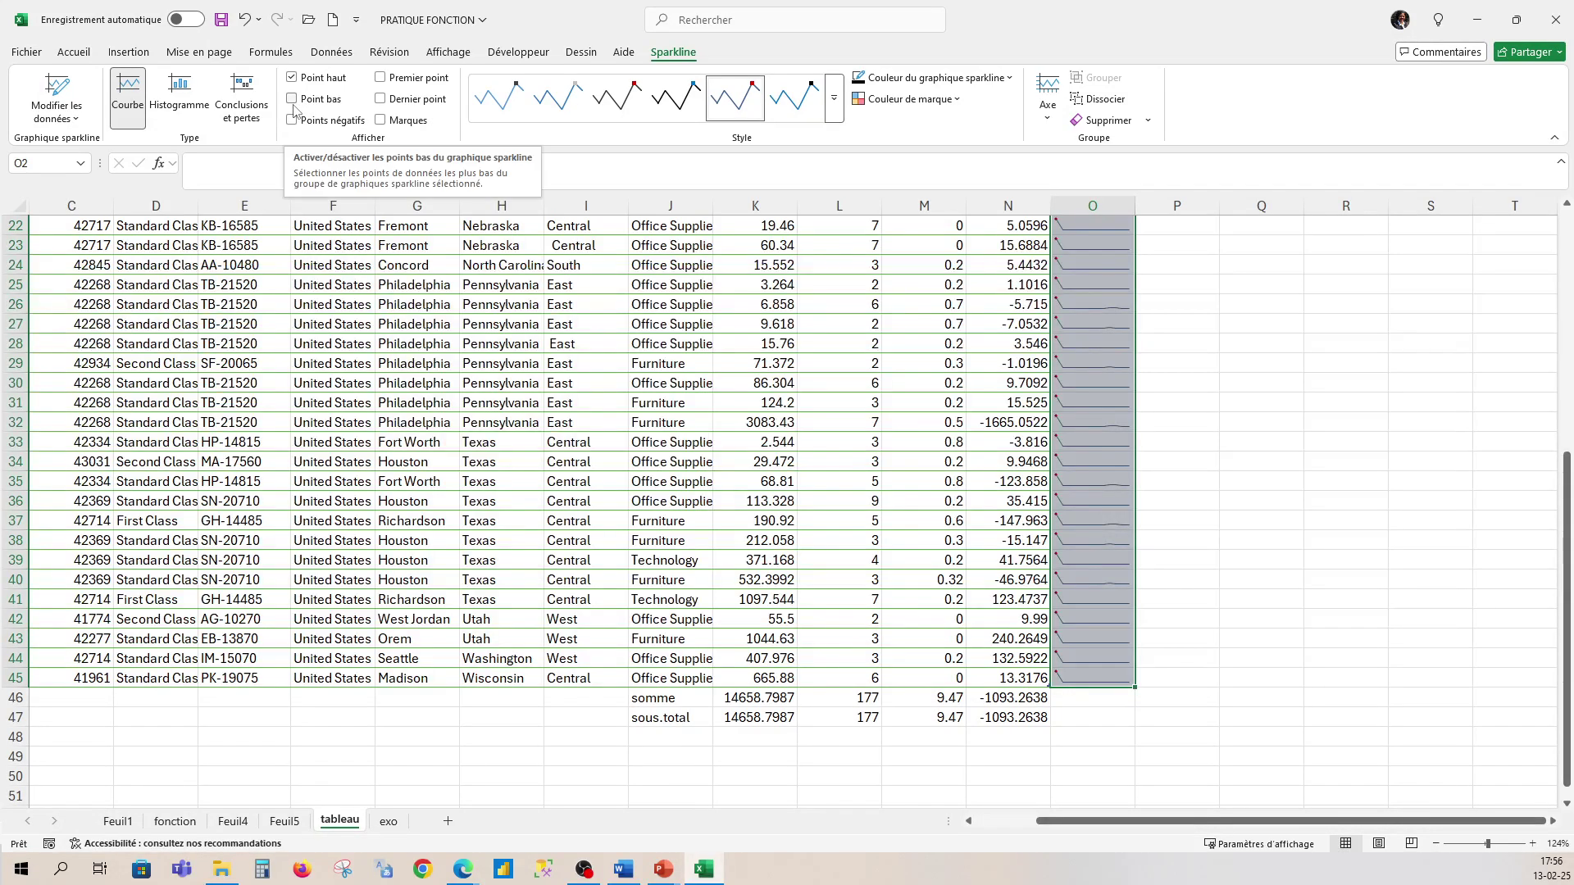
click(303, 100)
scroll(678, 503, up, 1)
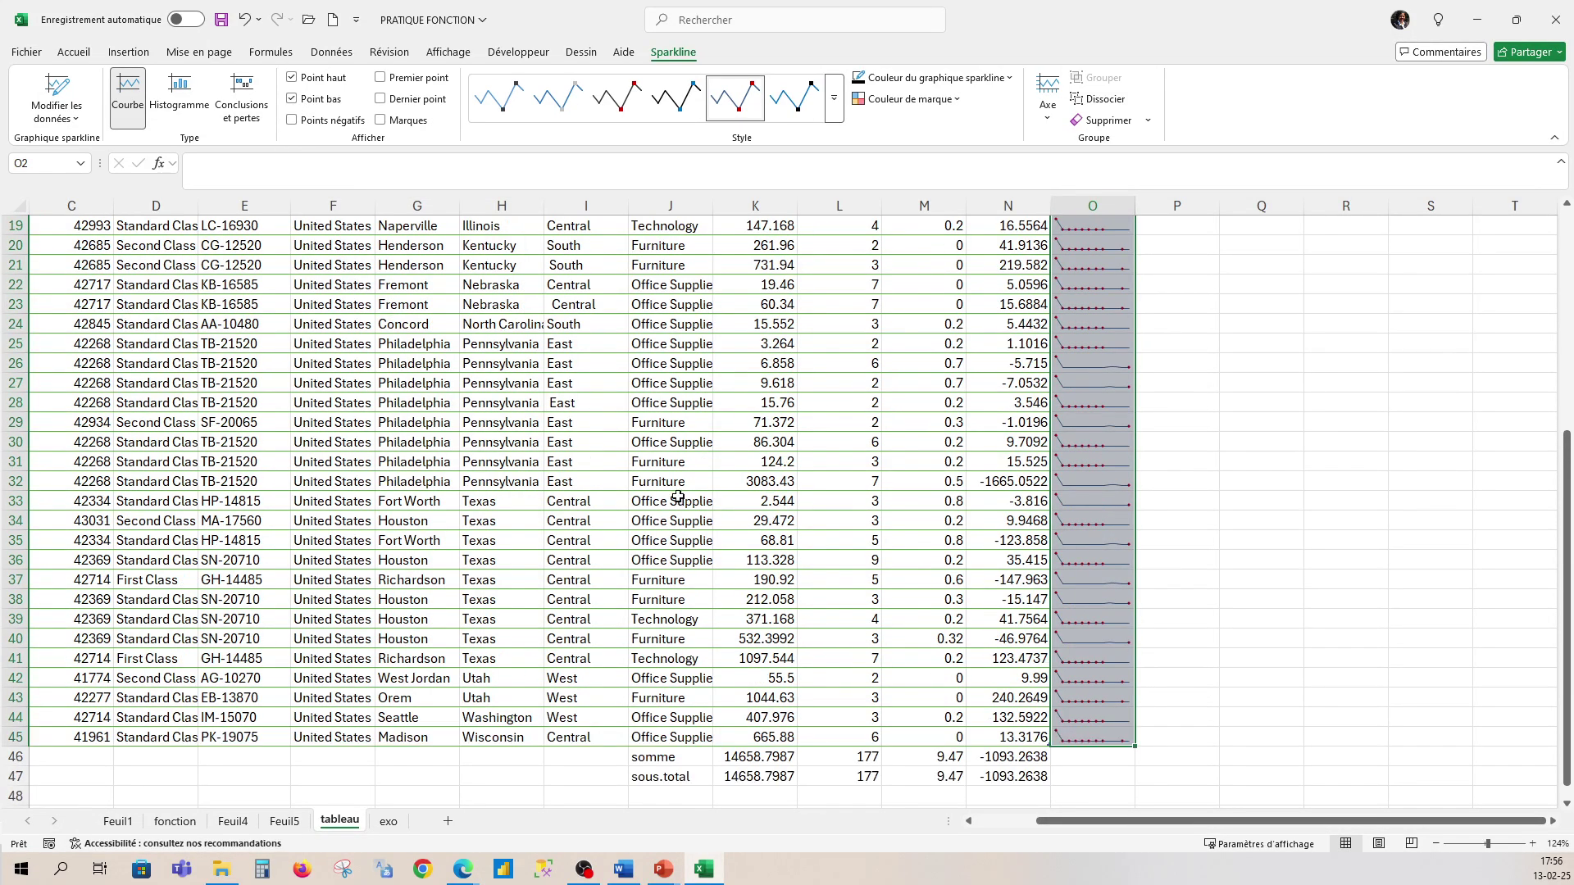
click(293, 121)
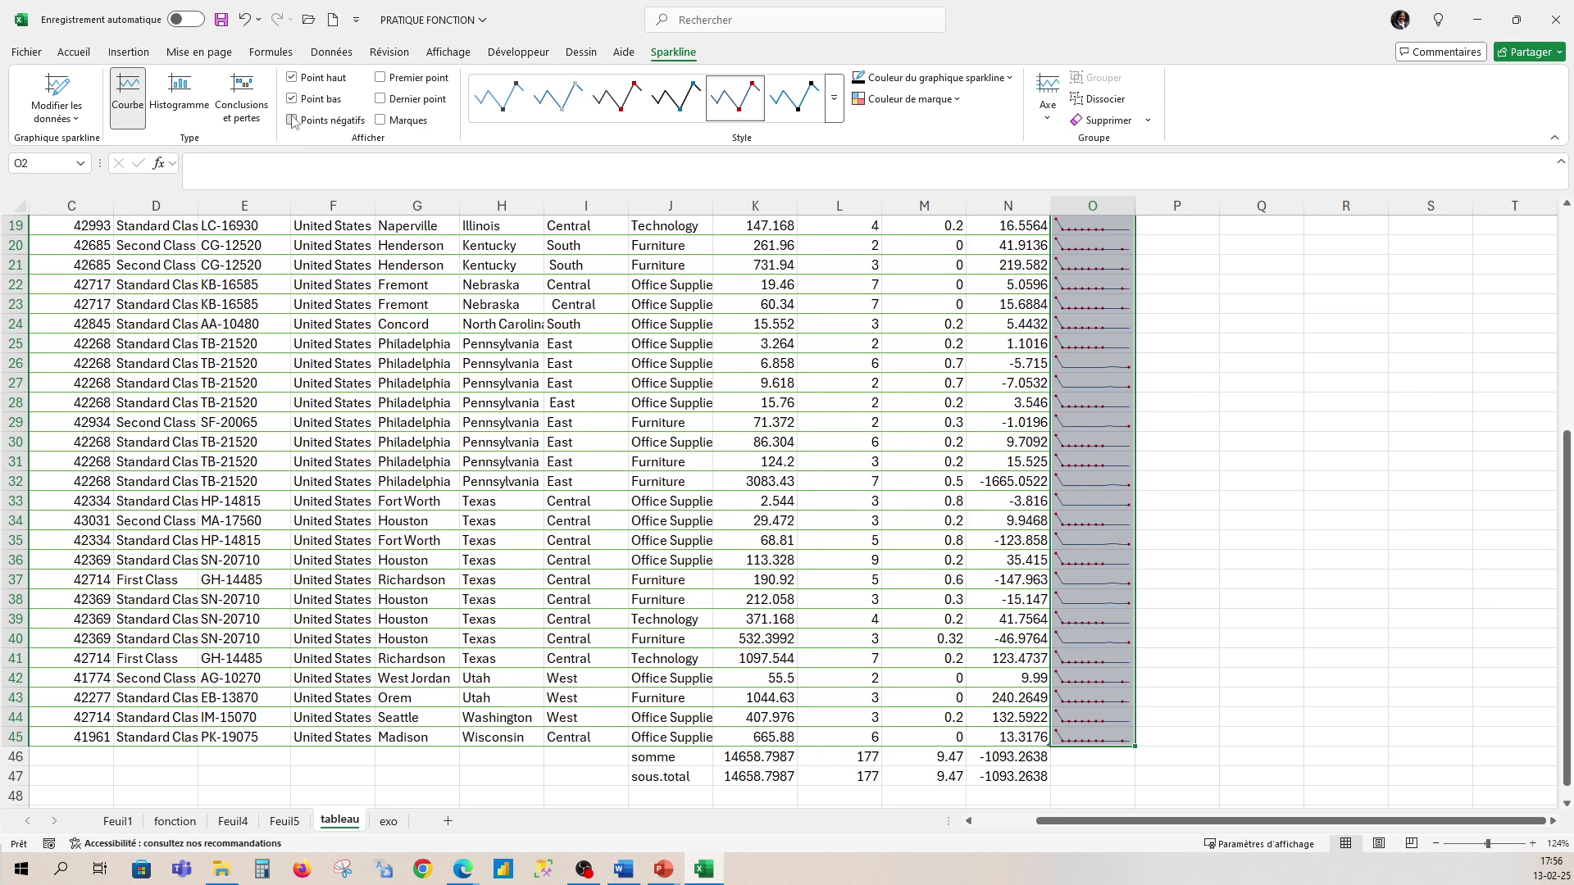
click(382, 78)
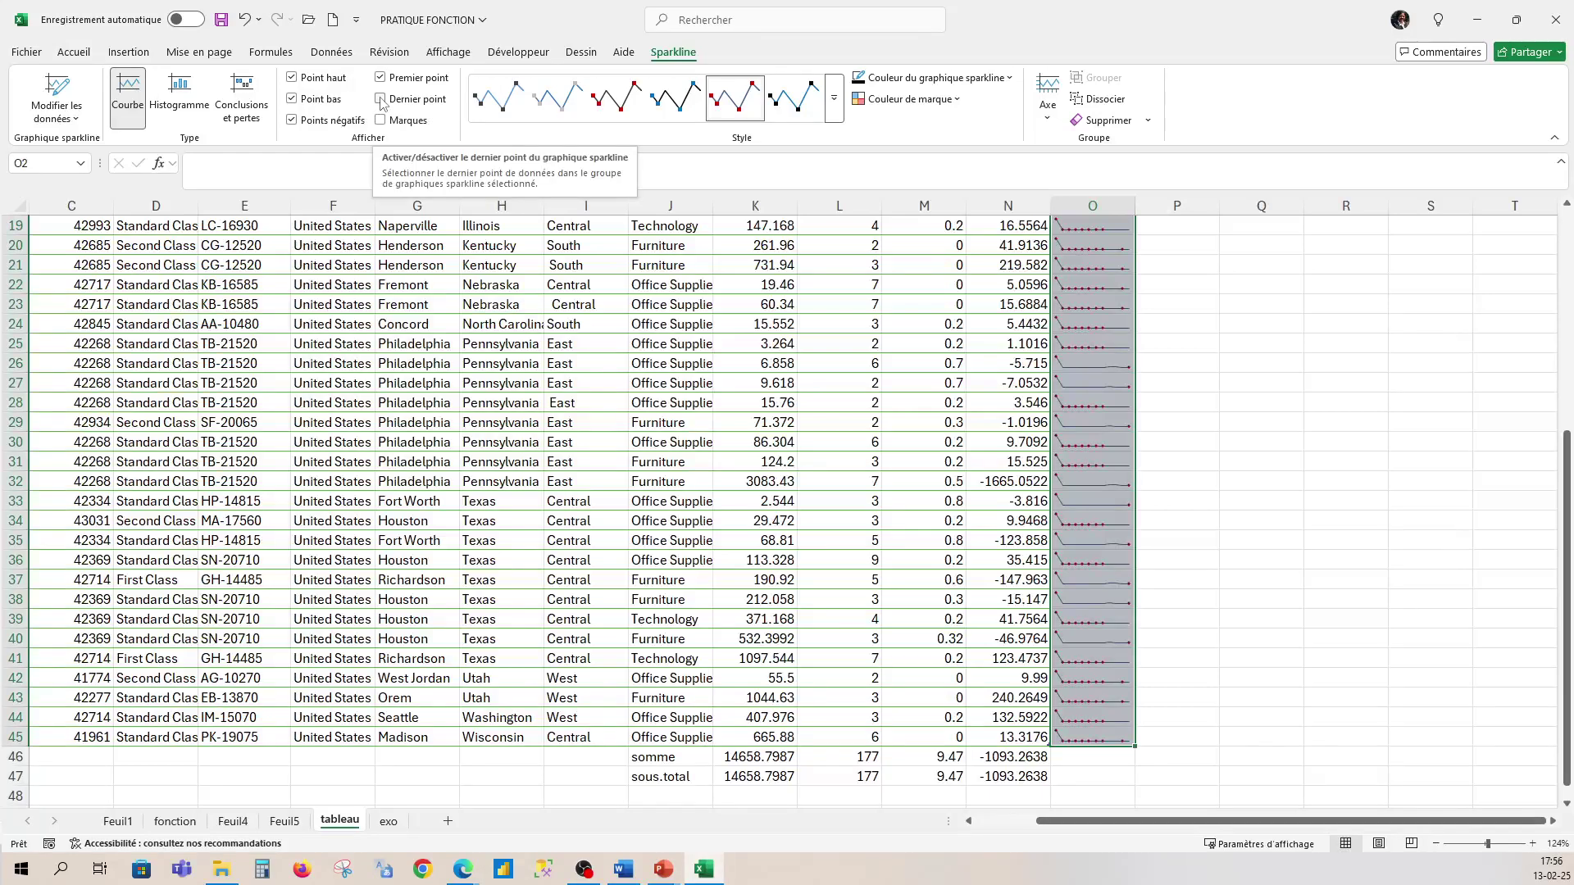
click(381, 100)
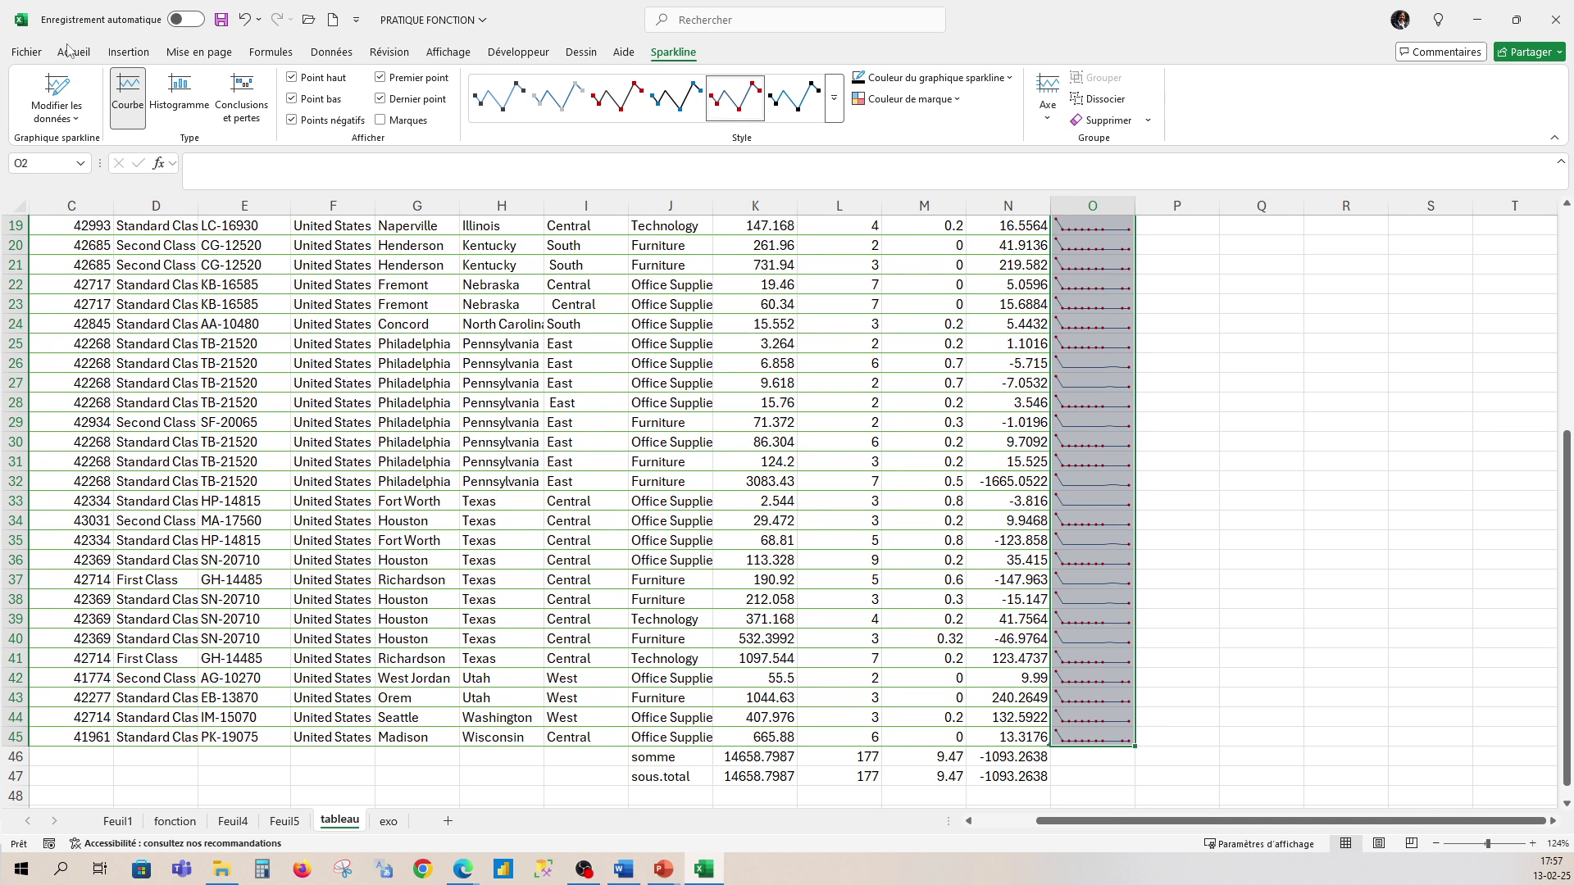
Open the Excel Options and examine the general settings, from the Quick Analysis display option to the startup options
click(26, 53)
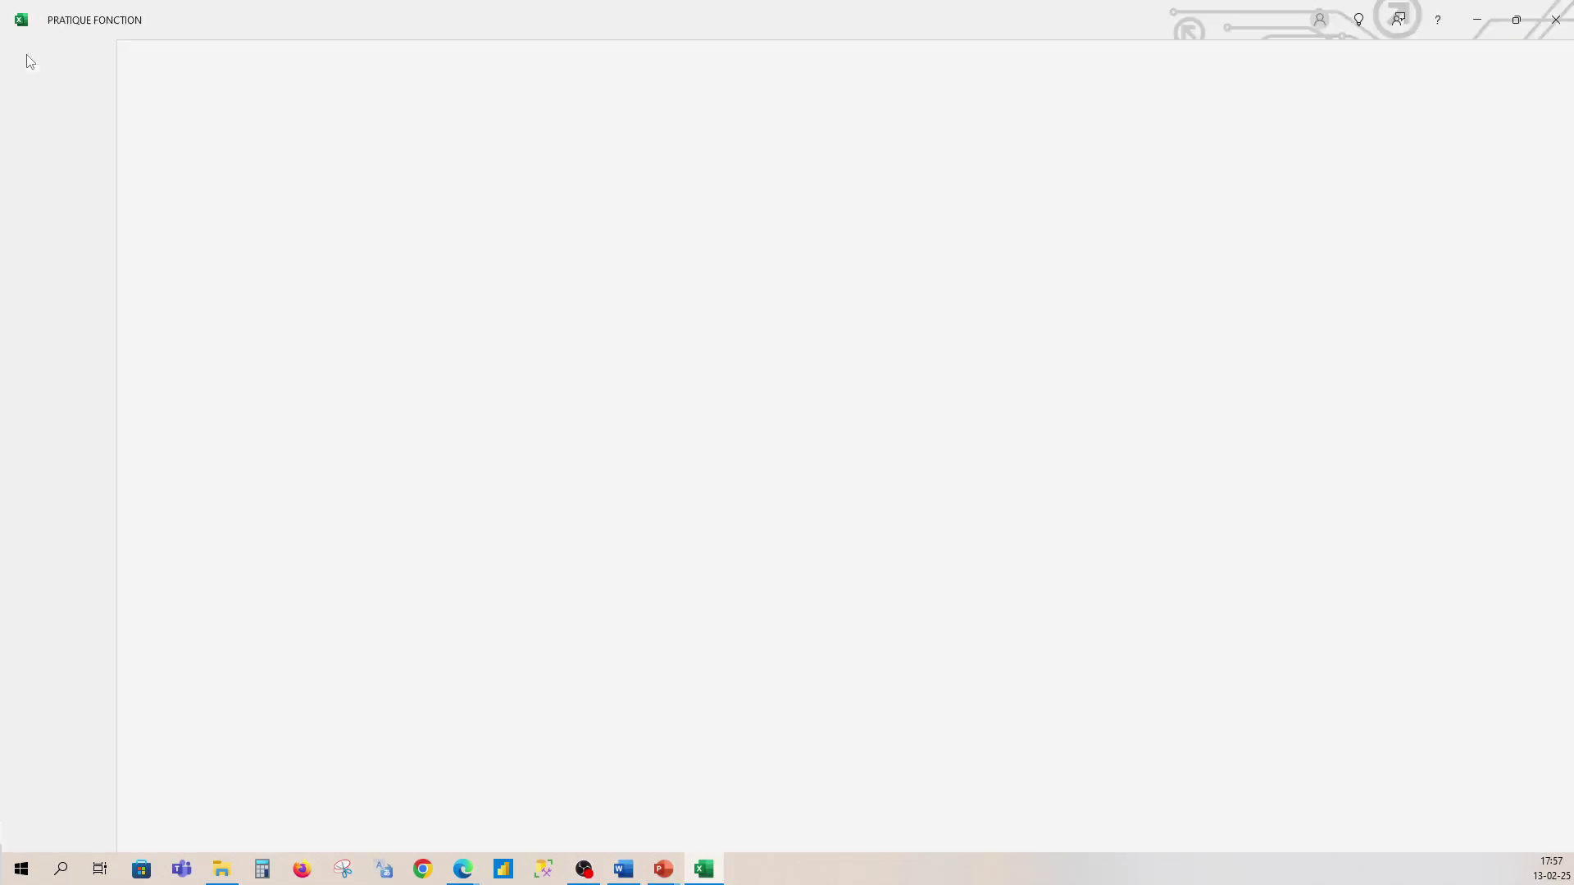
key(Escape)
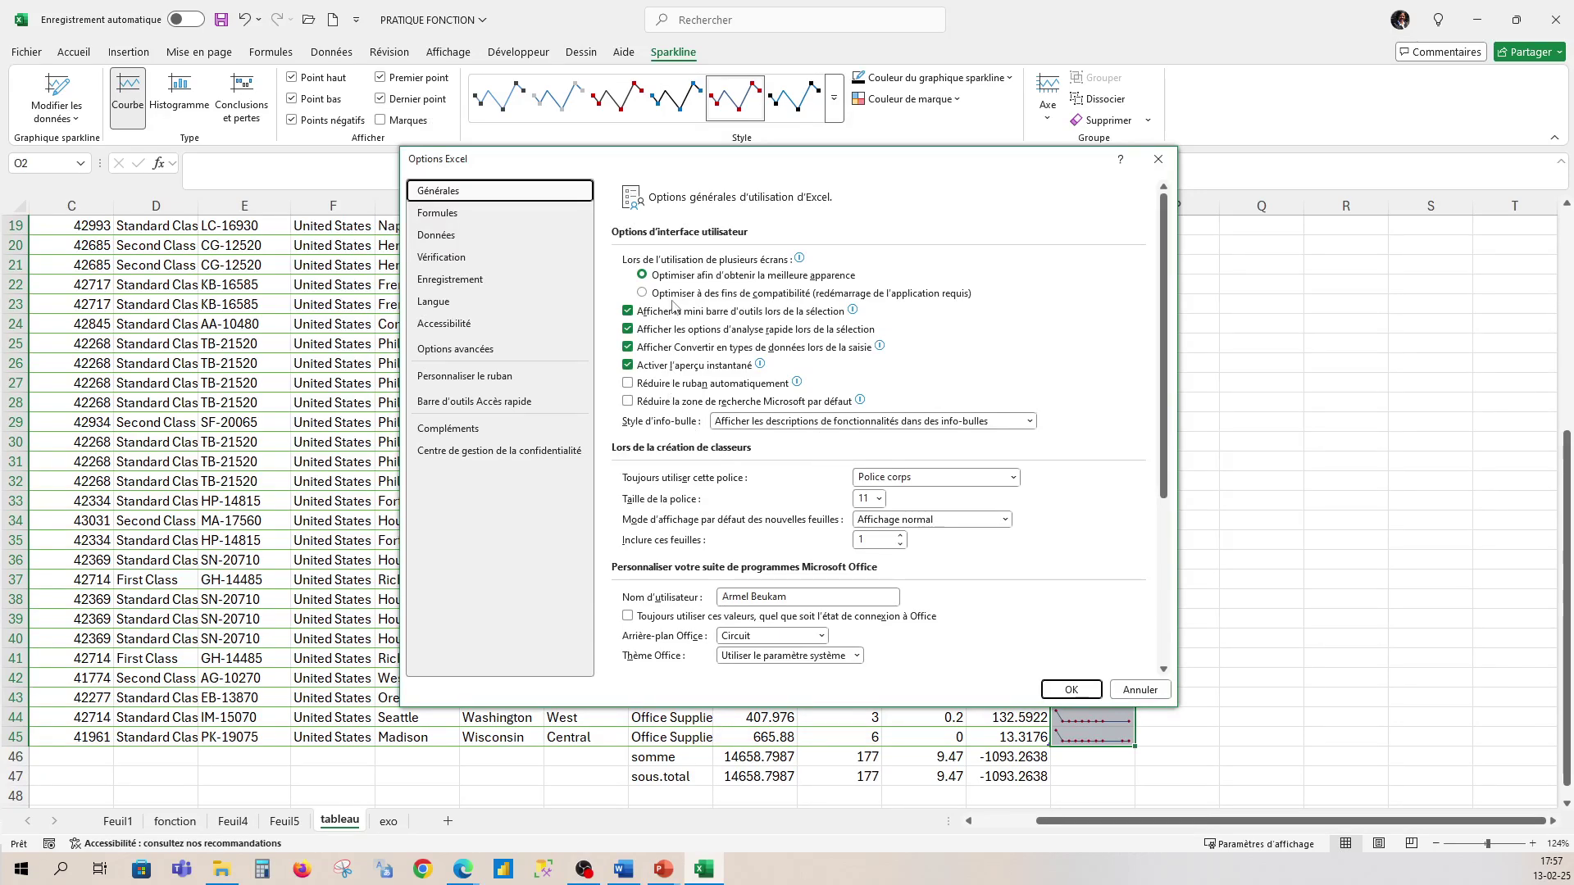
scroll(674, 369, down, 5)
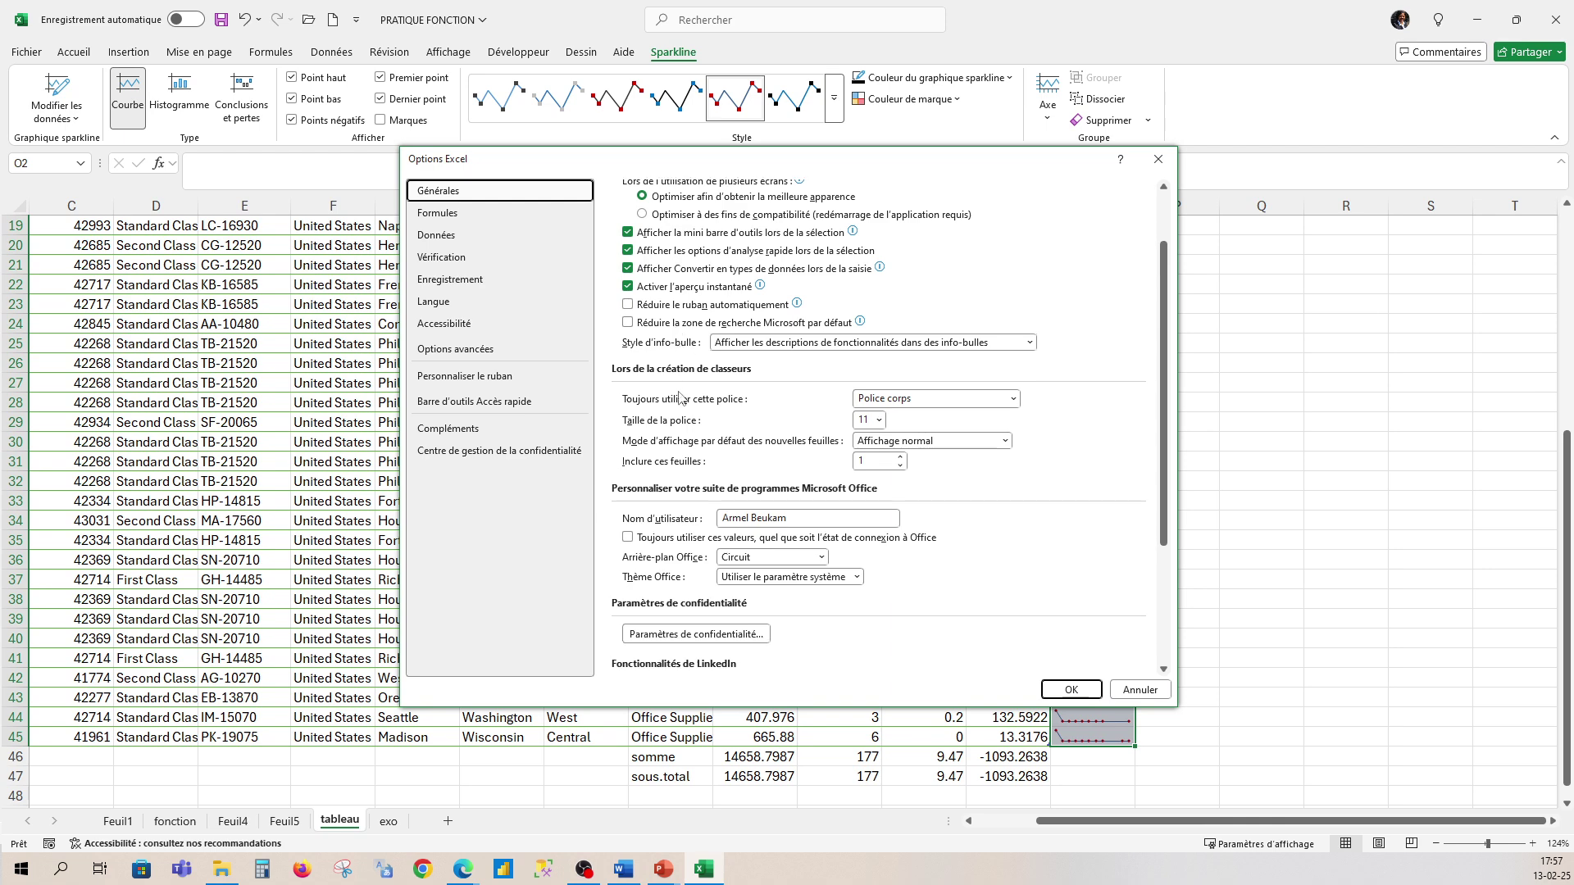
scroll(681, 554, down, 2)
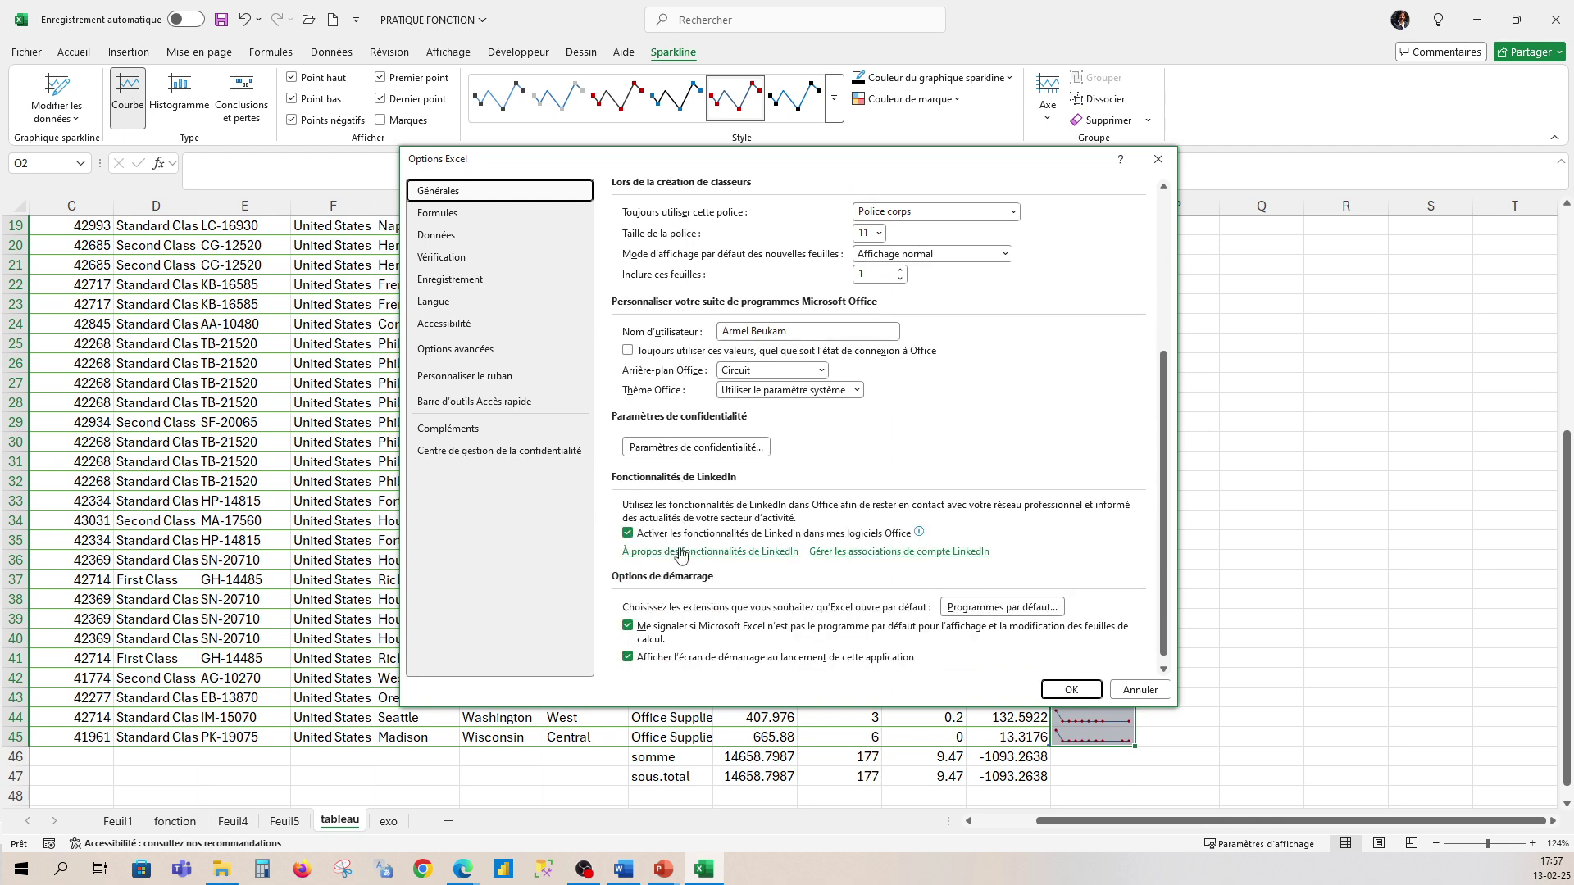
scroll(676, 656, up, 1)
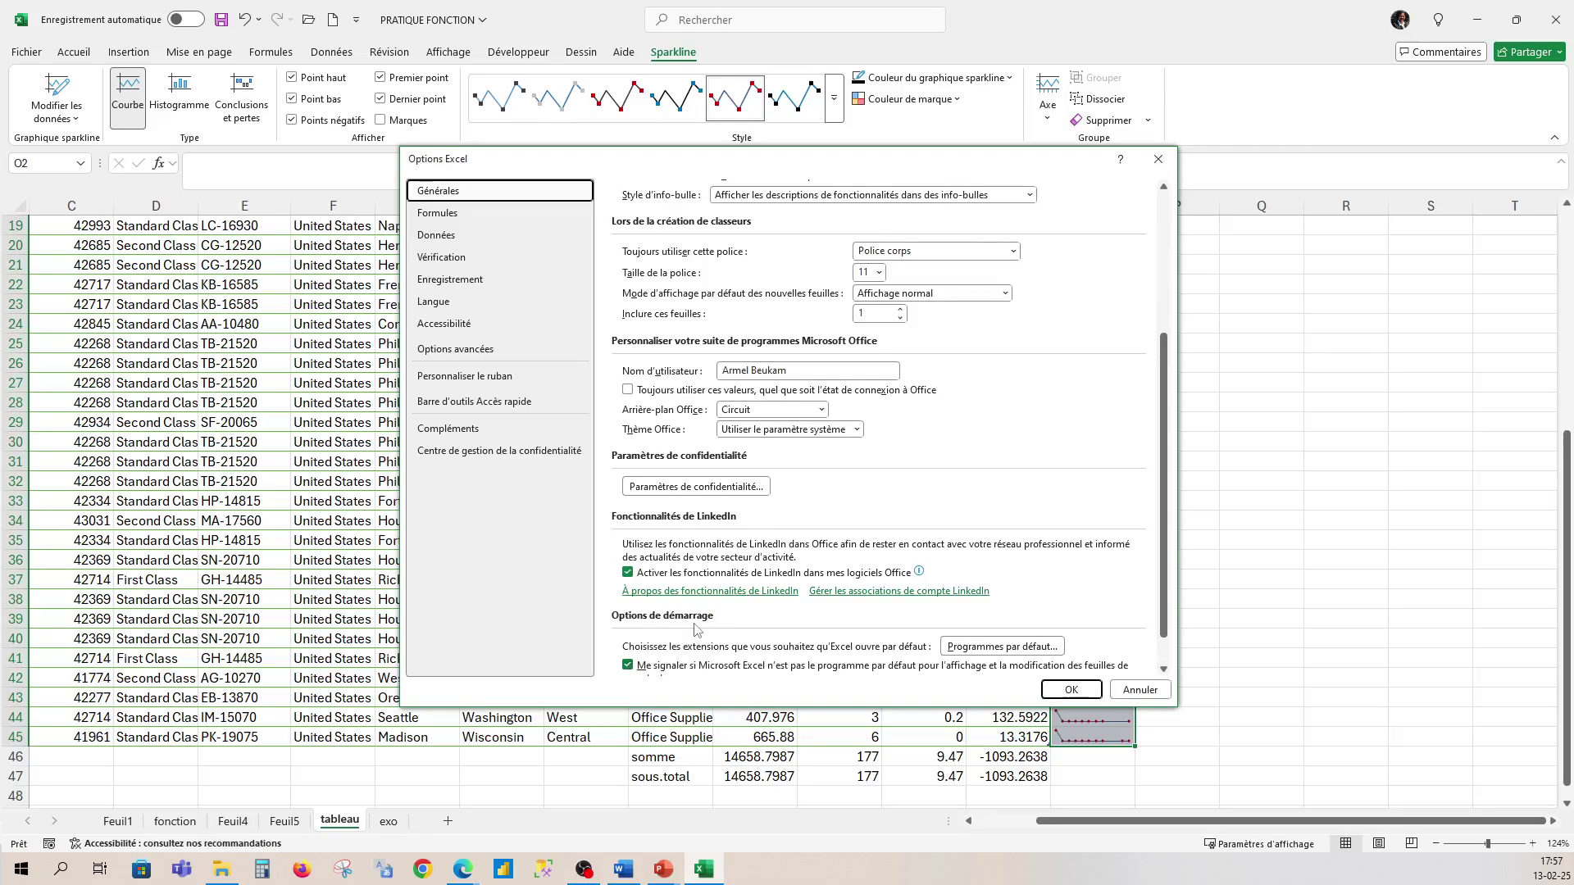
scroll(697, 648, down, 1)
scroll(710, 644, up, 1)
scroll(710, 644, down, 1)
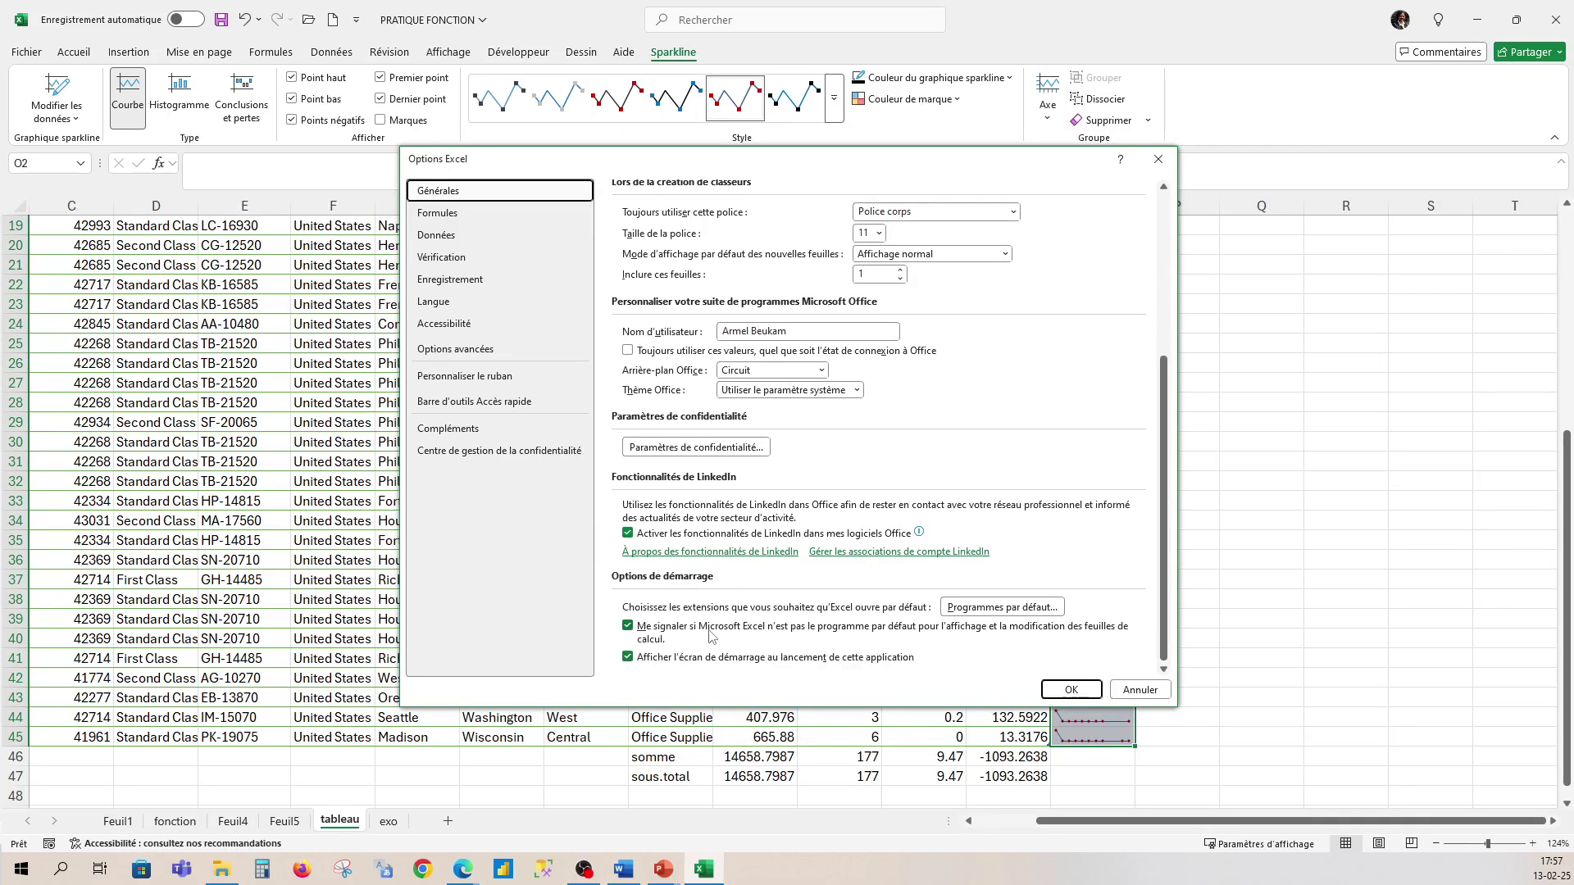
scroll(714, 538, up, 1)
scroll(707, 561, down, 1)
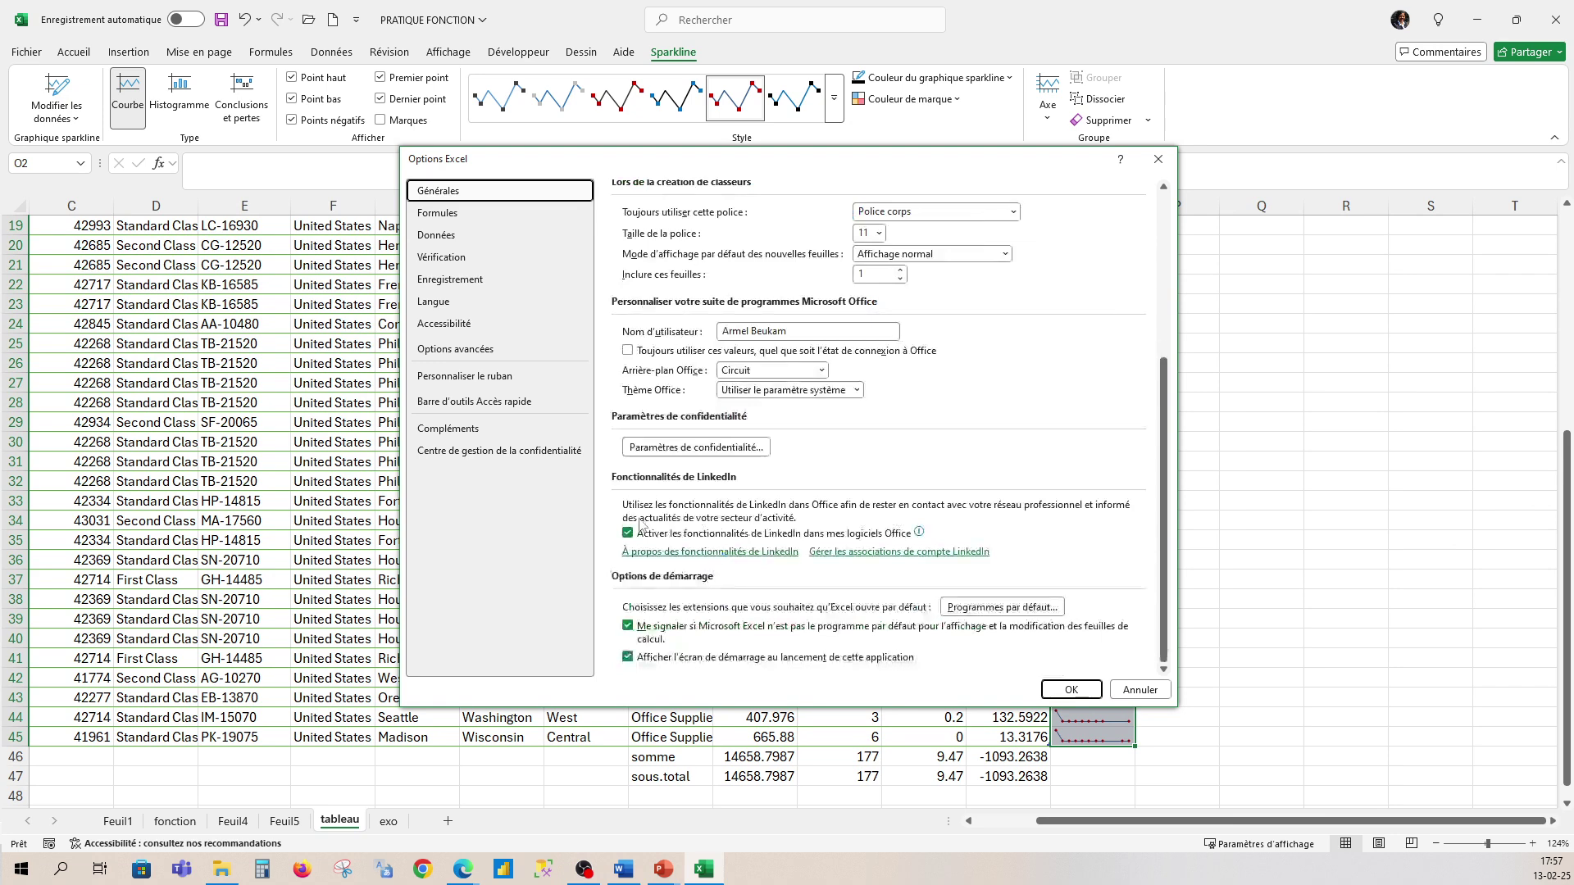